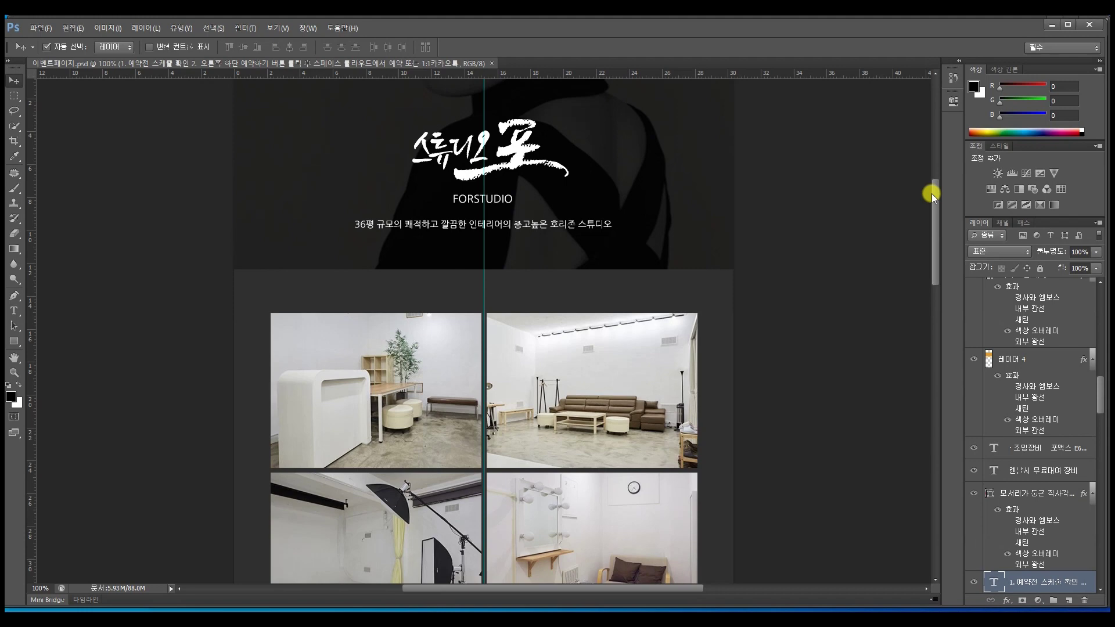
Review the studio event page's header and interior photos, and the Profile price table image
mouse_move(936, 194)
left_mouse_down()
mouse_move(936, 168)
mouse_move(936, 182)
left_mouse_up()
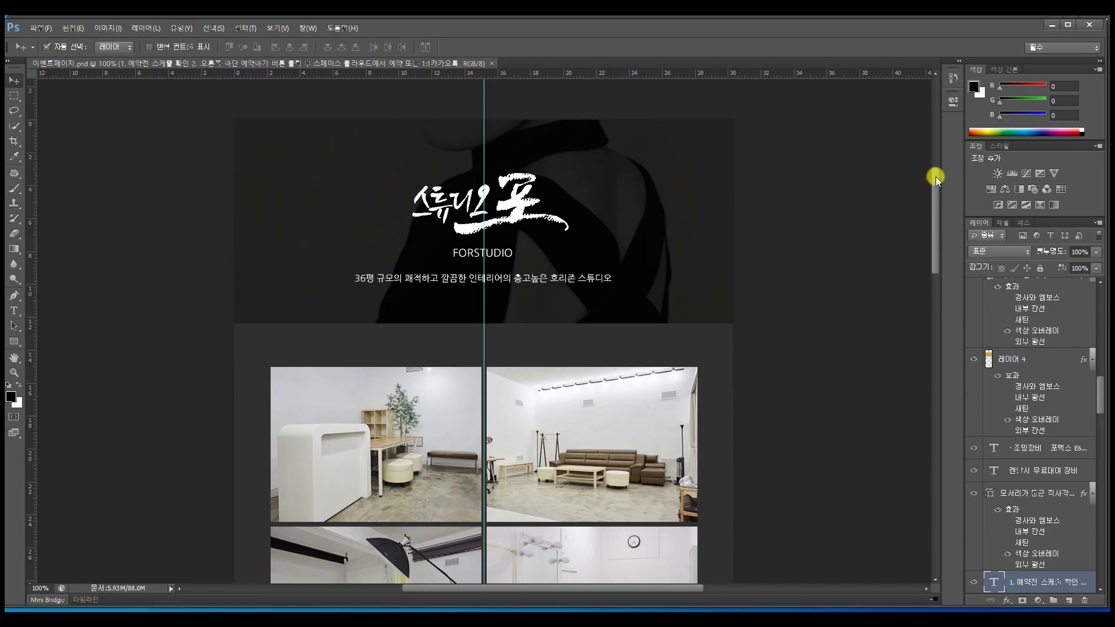
scroll(936, 177, "down", 5)
mouse_move(938, 218)
left_mouse_down()
mouse_move(933, 389)
mouse_move(929, 200)
left_mouse_up()
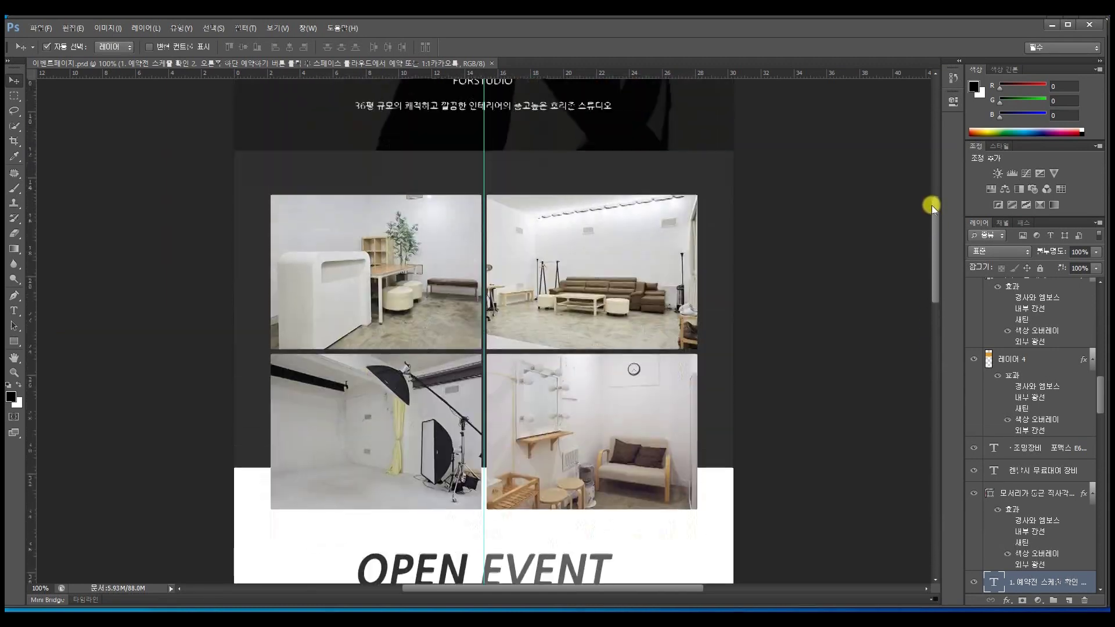
key("alt+Tab")
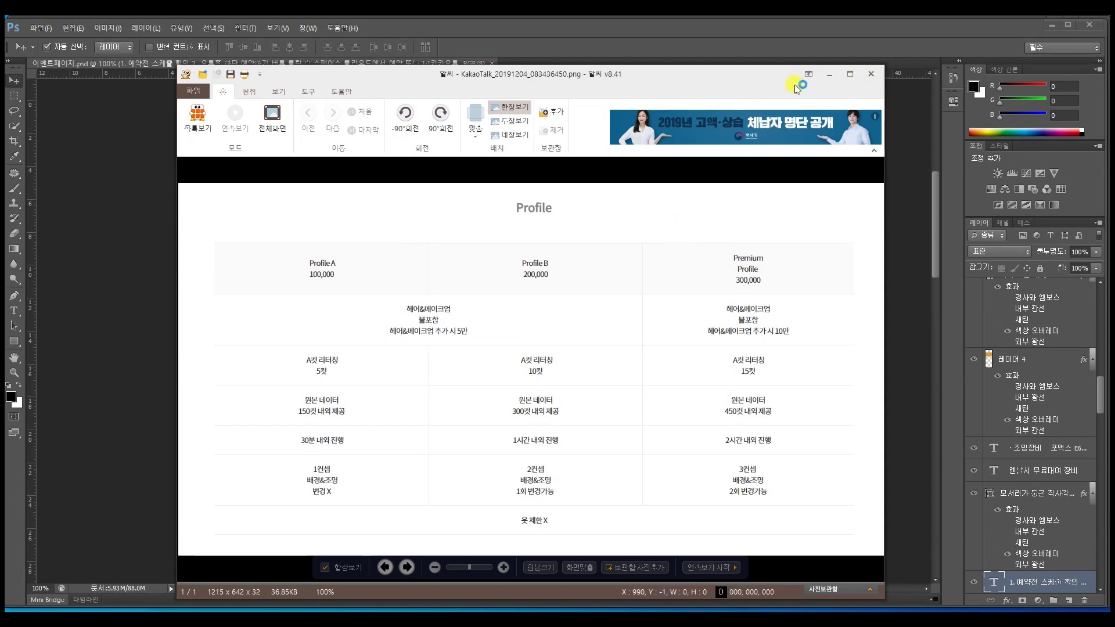
left_click_drag(770, 76, 0, 102)
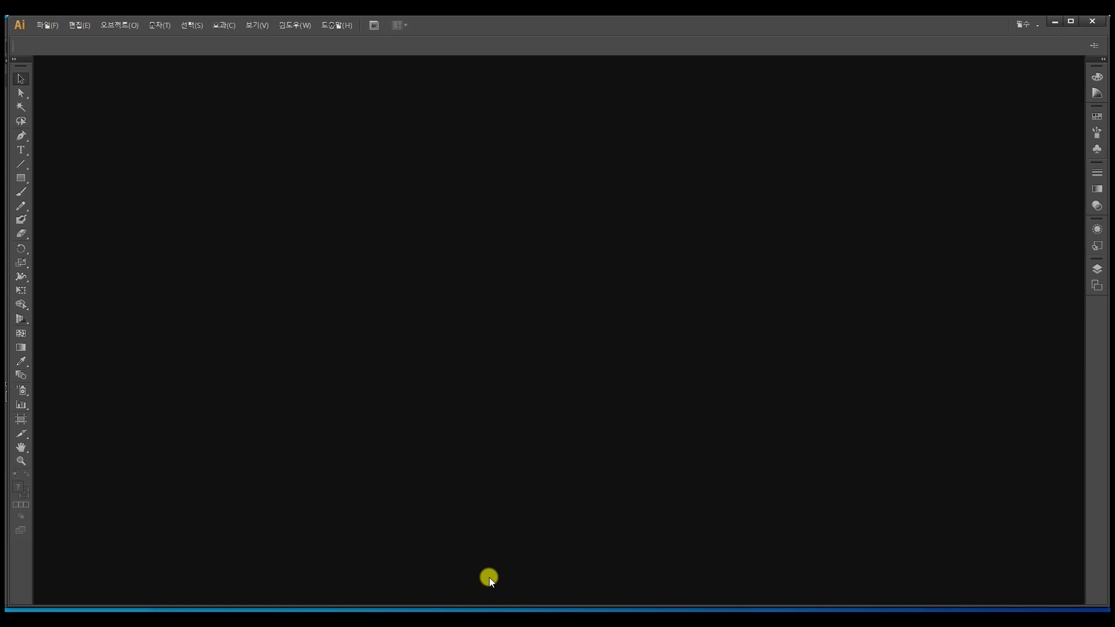
Switch to Illustrator and create a new A4 print document named 외주작업
left_click(47, 26)
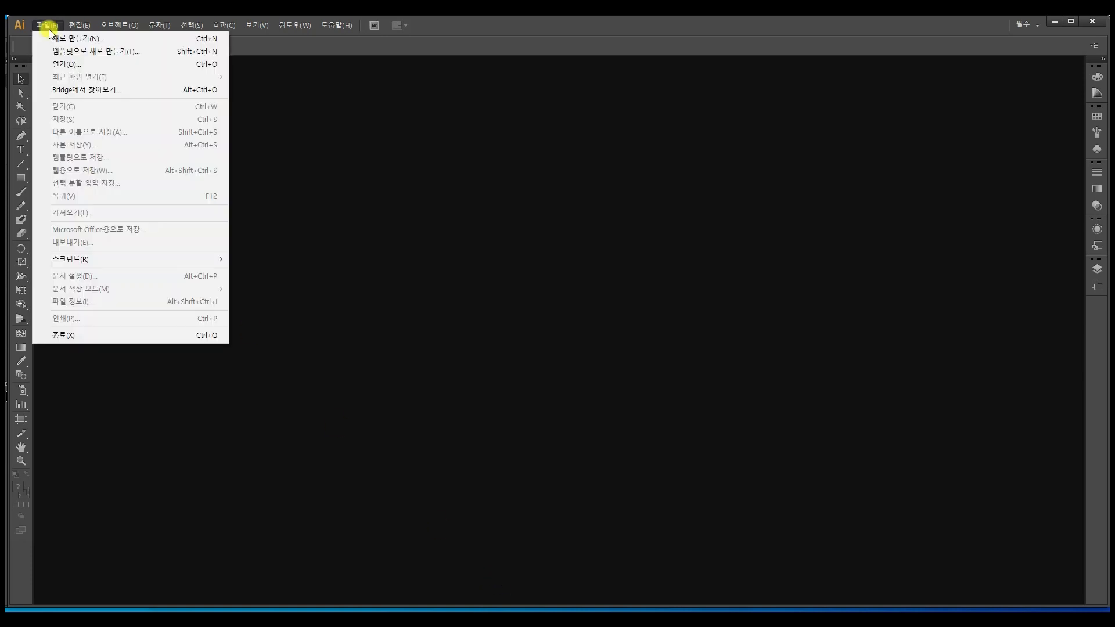
left_click(80, 40)
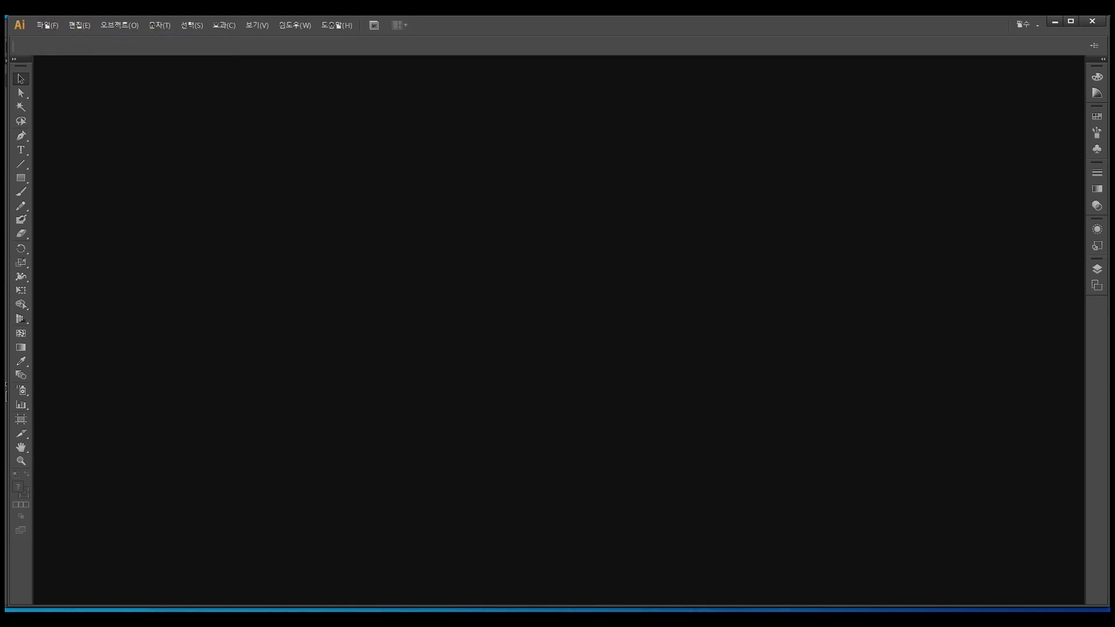
left_click_drag(492, 164, 496, 153)
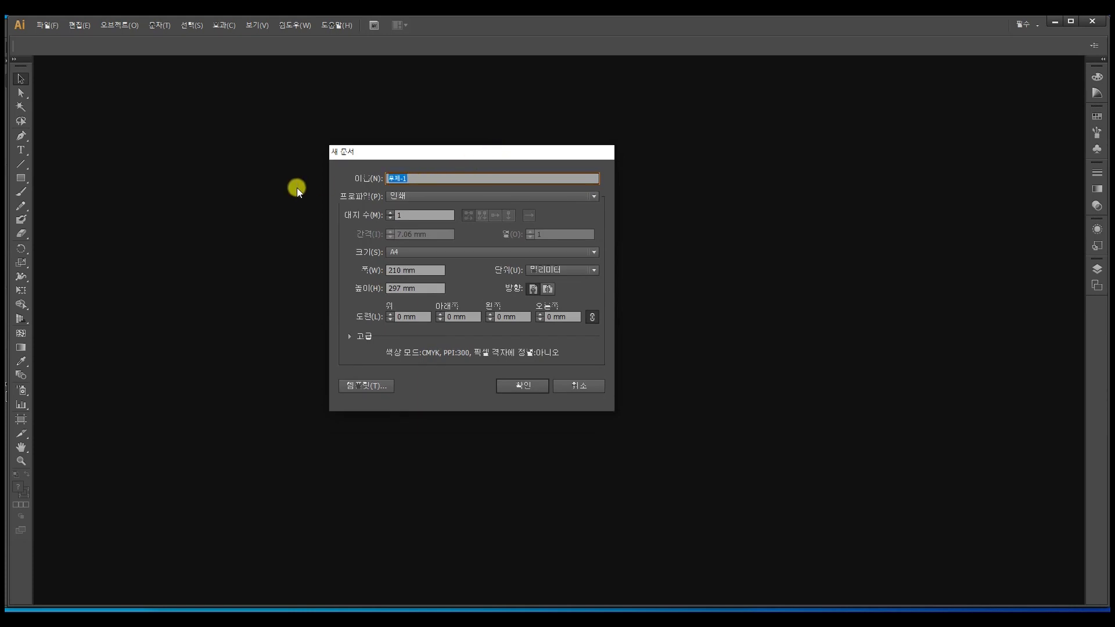
type("ㅁ")
type("외주작업")
left_click(521, 386)
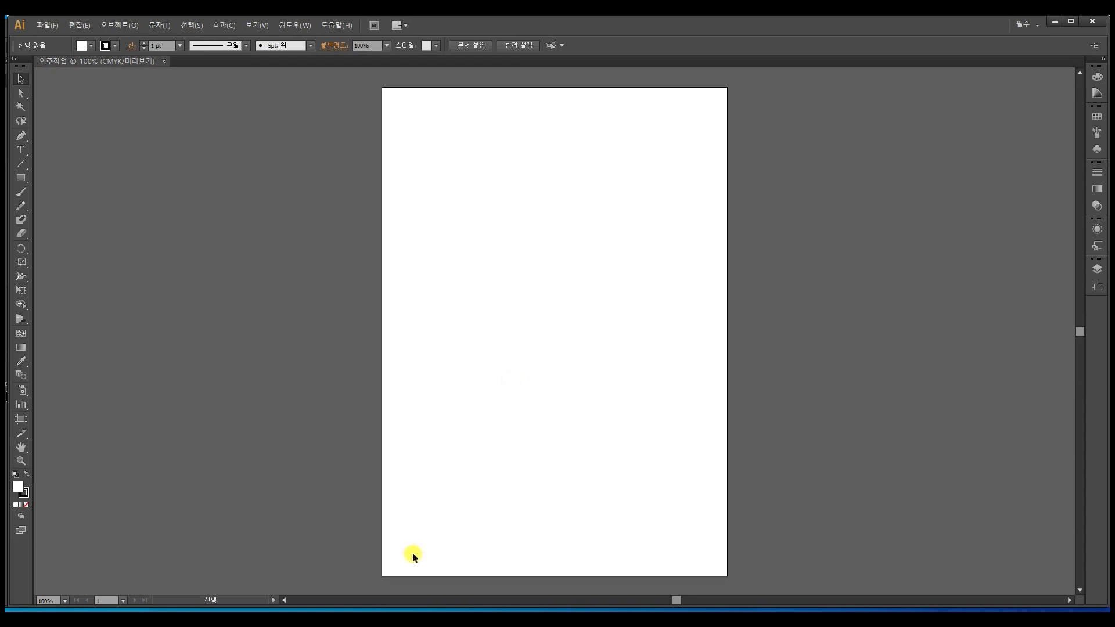
Switch to Photoshop's 이벤트페이지.psd and copy the reception desk photo onto the Illustrator artboard
mouse_move(328, 619)
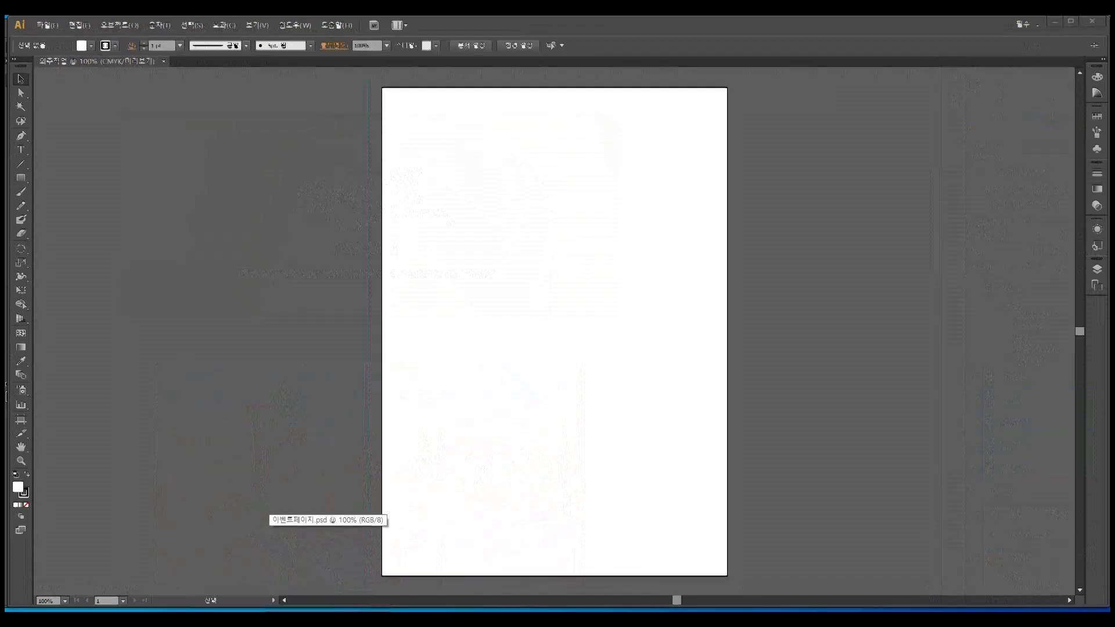
left_click(328, 573)
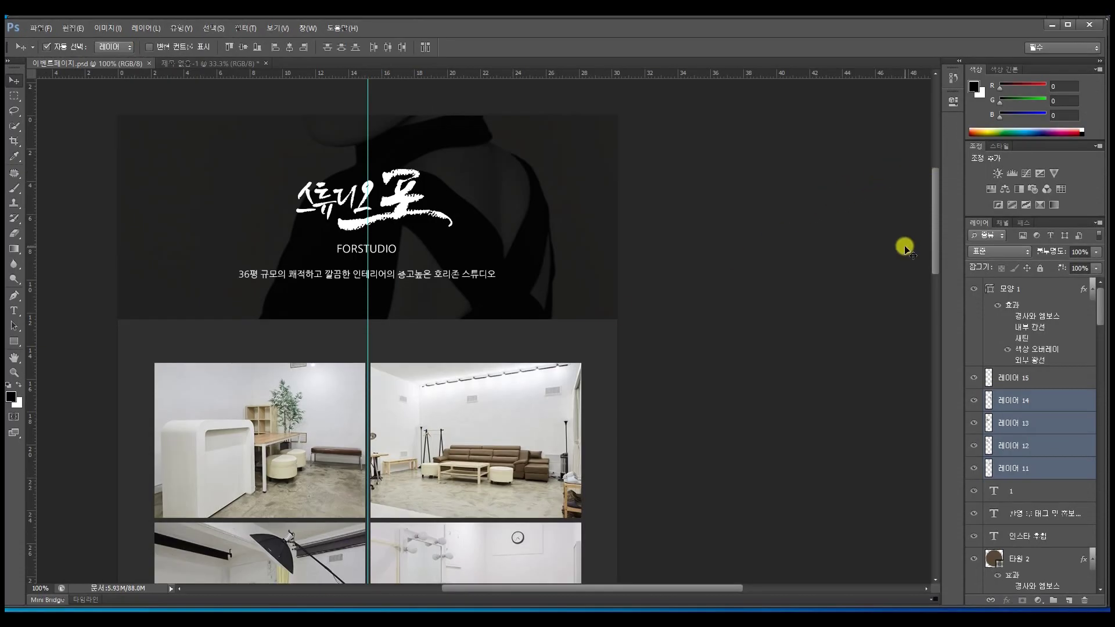
left_click_drag(934, 177, 926, 208)
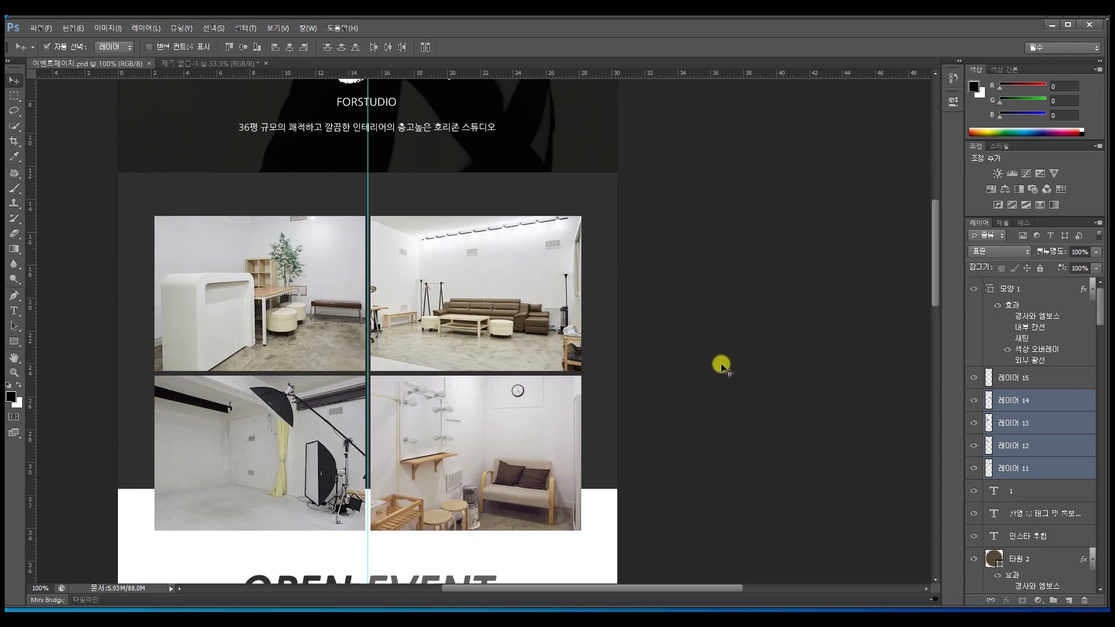
left_click(683, 464)
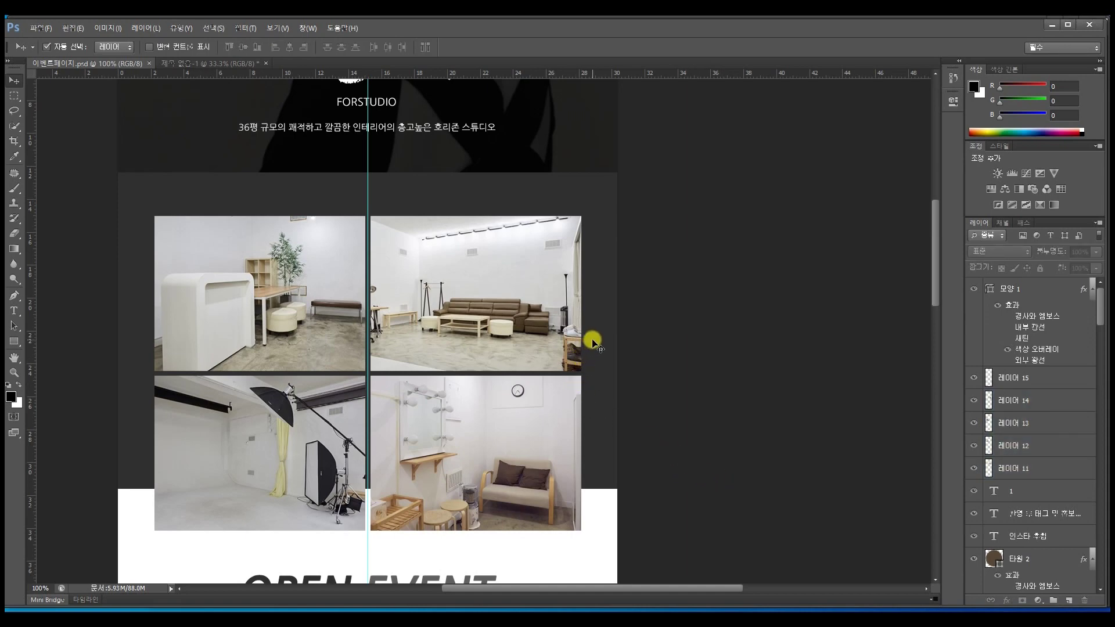
left_click(274, 286)
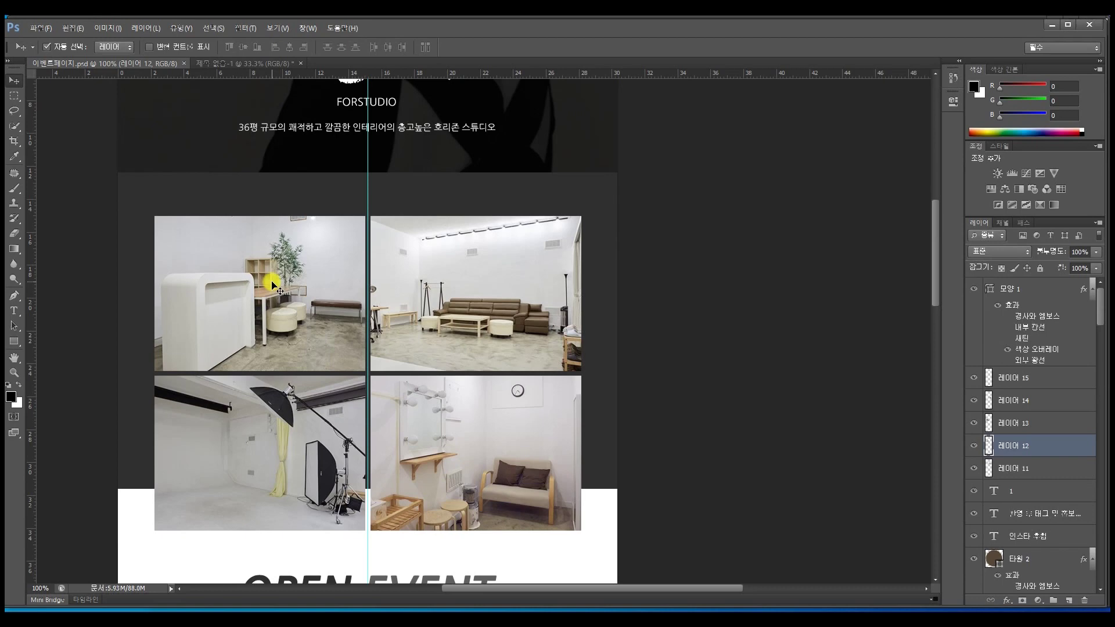
left_click_drag(249, 271, 466, 261)
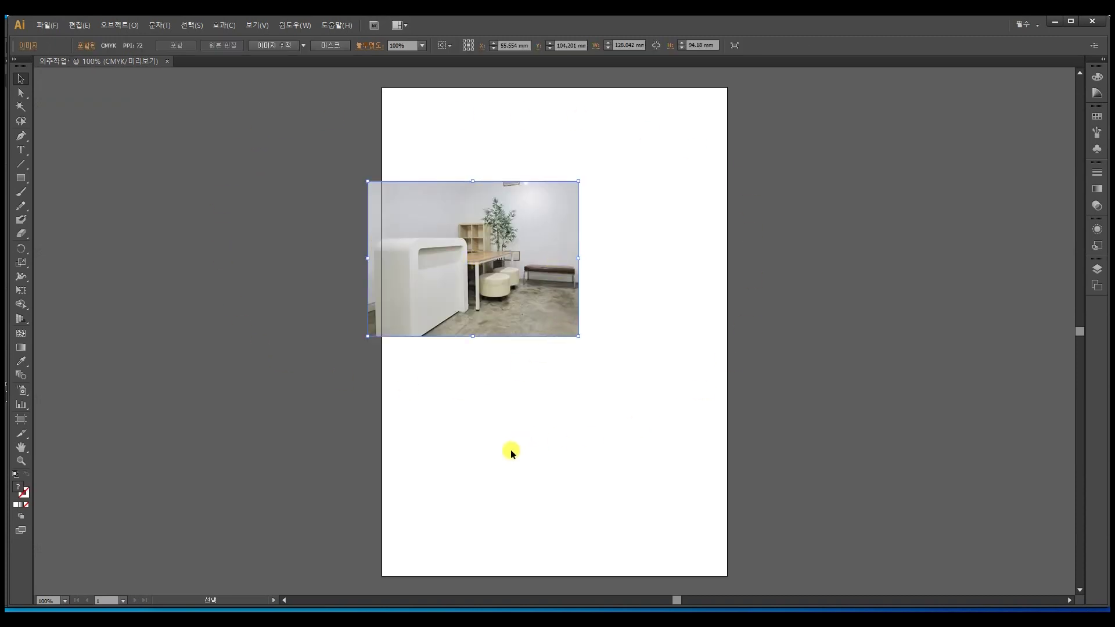
Copy the sofa photo and the lighting equipment photo from Photoshop into the Illustrator document, beside and below the reception photo
left_click(370, 609)
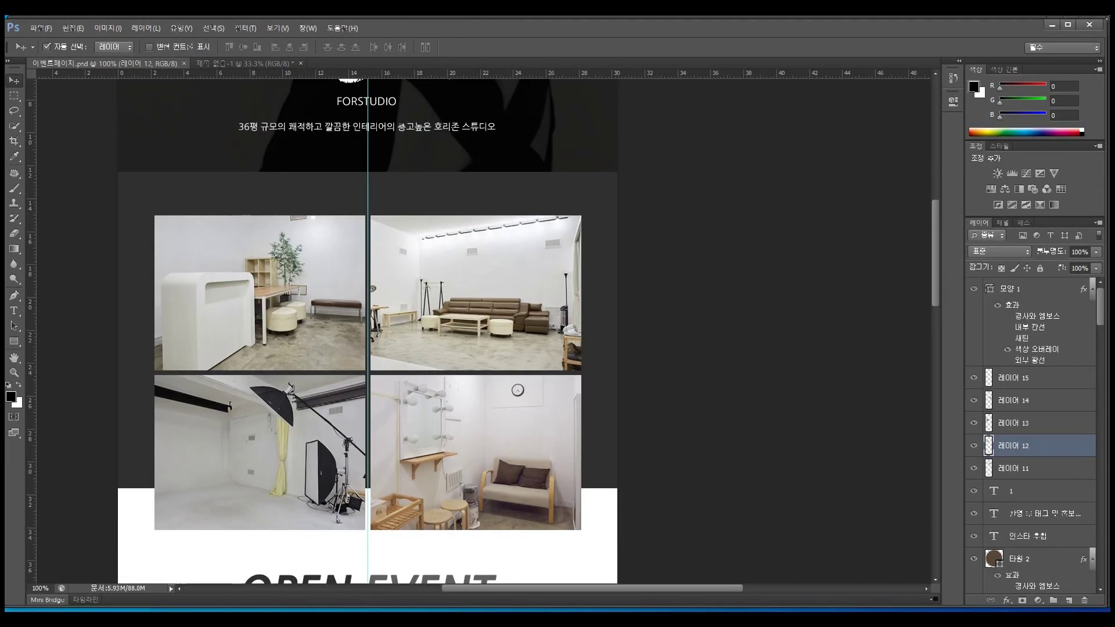
left_click(433, 322)
left_click_drag(450, 298, 645, 267)
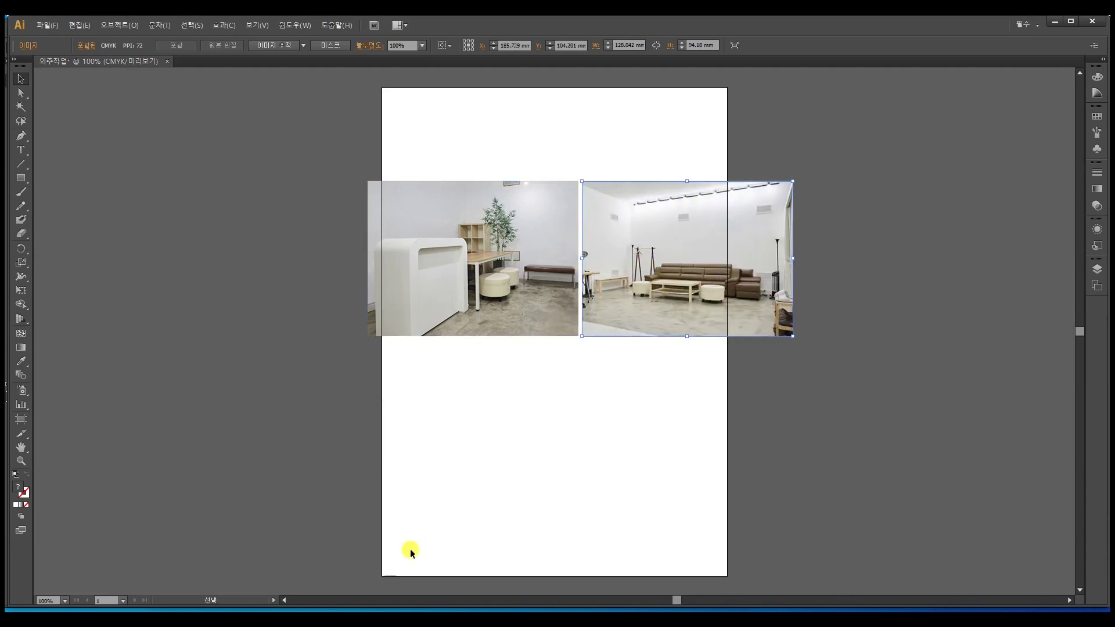
key("alt+Tab")
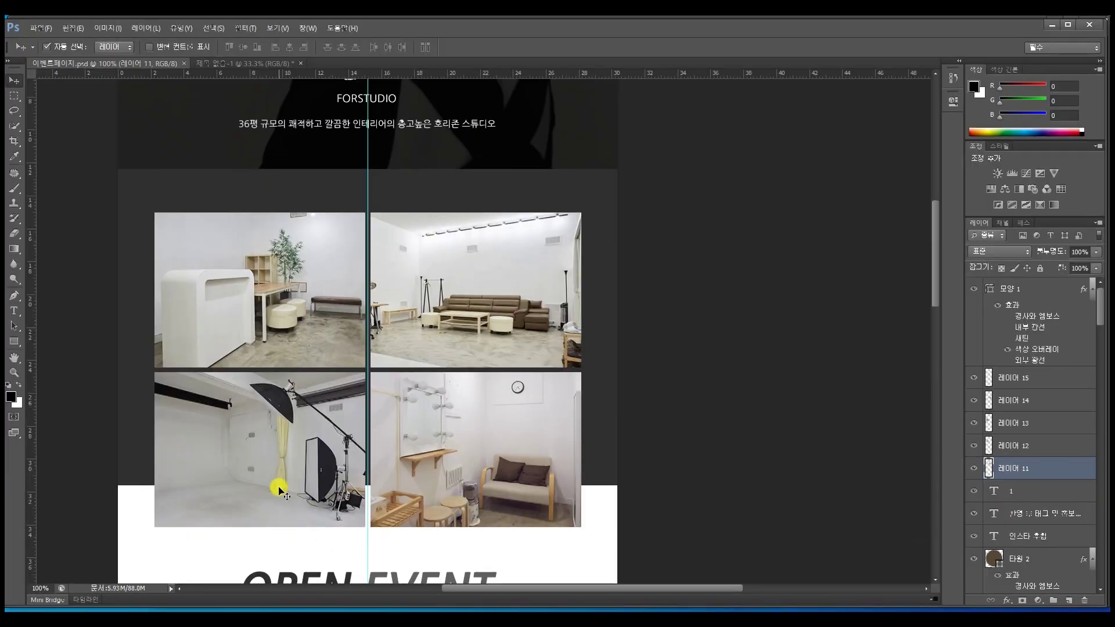
left_click(272, 434)
left_click_drag(241, 428, 501, 391)
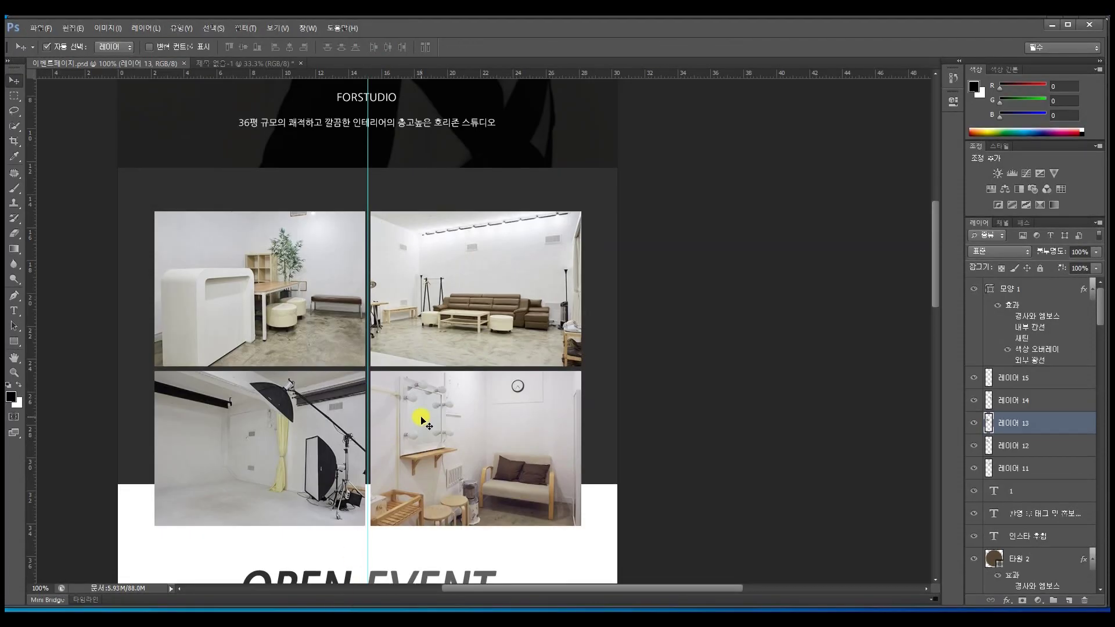
Copy the dressing room photo from Photoshop into the Illustrator document to complete the two-by-two photo grid, and clear the selection
left_click(420, 411)
left_click_drag(421, 407, 513, 579)
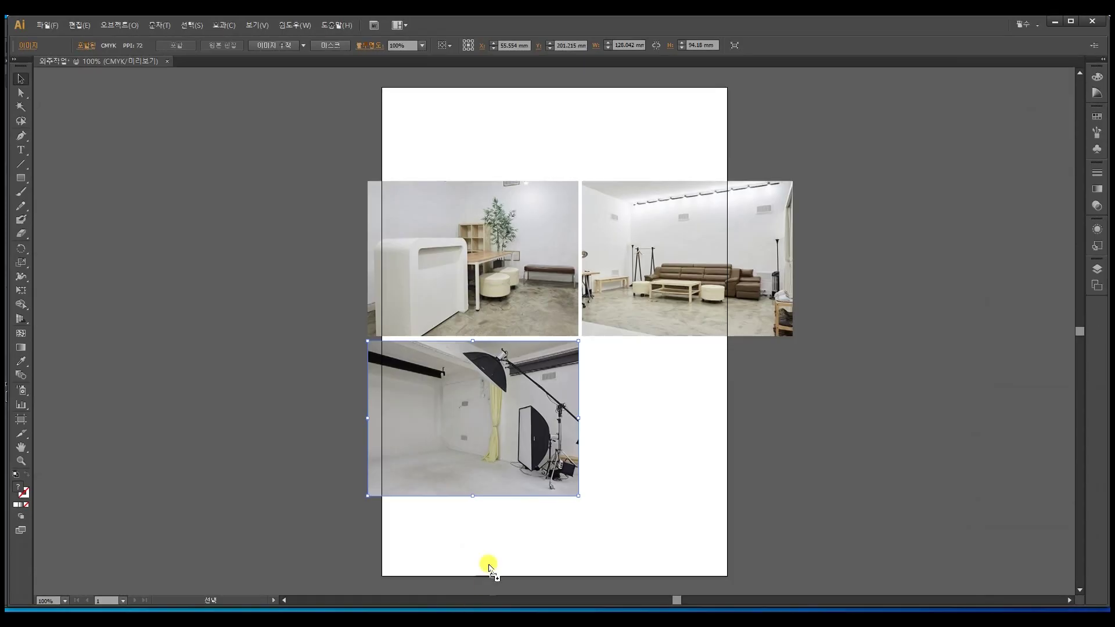
left_click_drag(491, 568, 652, 393)
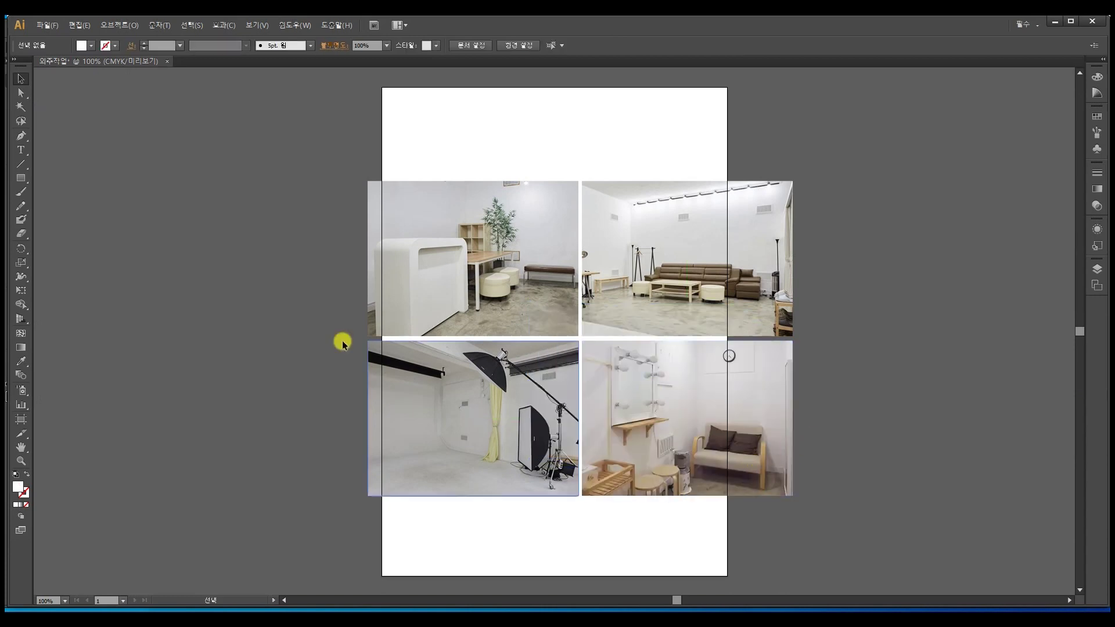
left_click(645, 362)
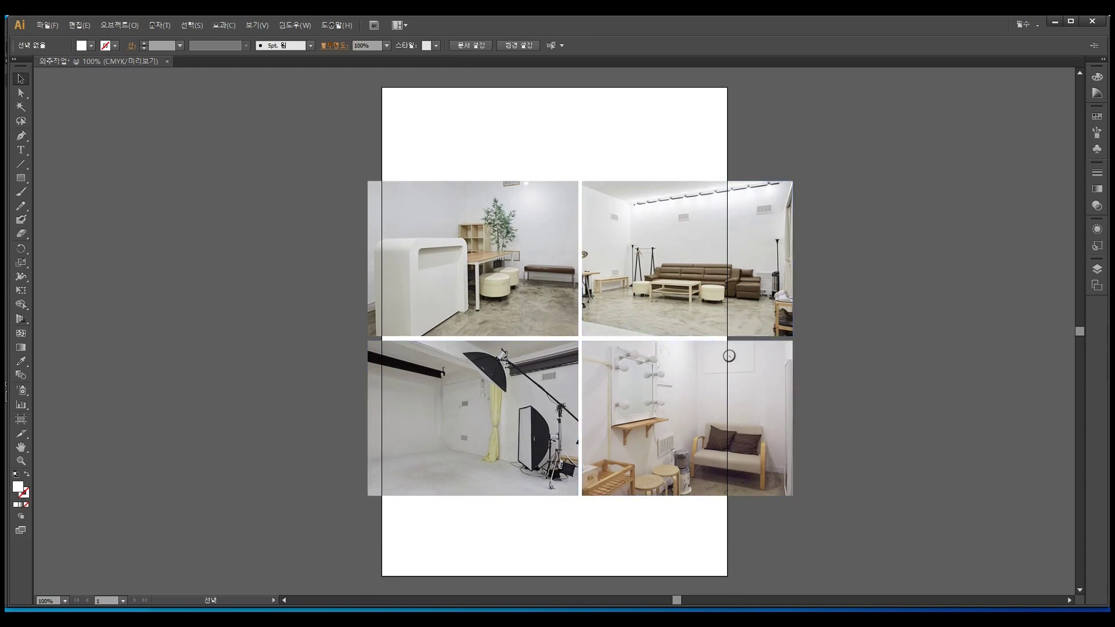
left_click(1055, 22)
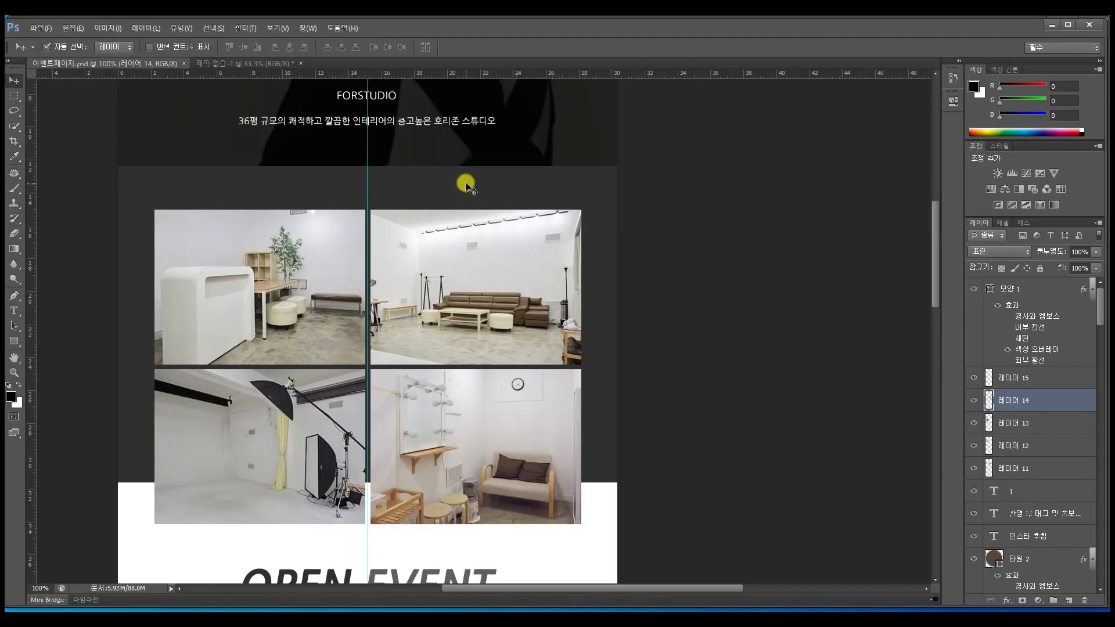
mouse_move(458, 159)
left_mouse_down()
mouse_move(475, 364)
mouse_move(444, 164)
left_mouse_up()
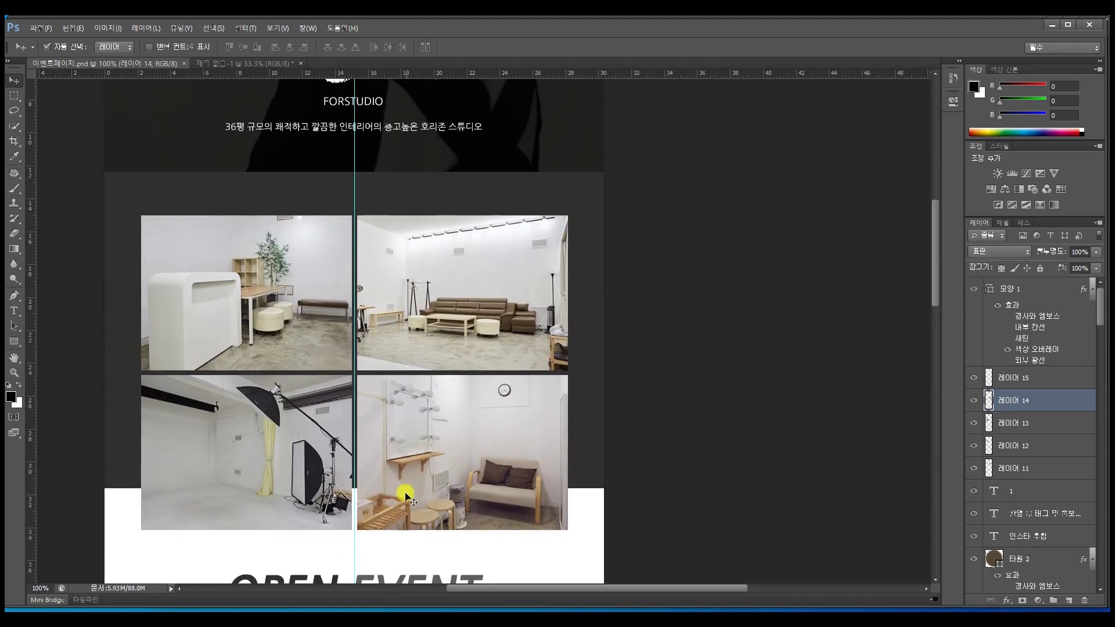
left_click(458, 611)
Move all four studio photos off the artboard onto the empty canvas to its right, and deselect them
left_click_drag(838, 338, 677, 346)
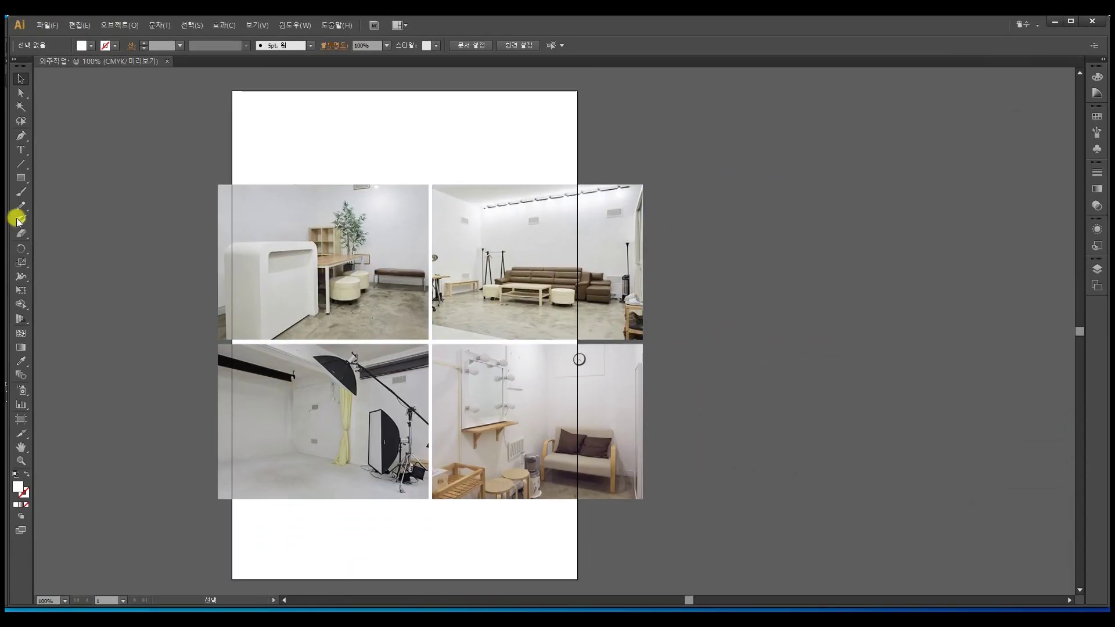
left_click_drag(678, 393, 629, 231)
left_click(391, 185)
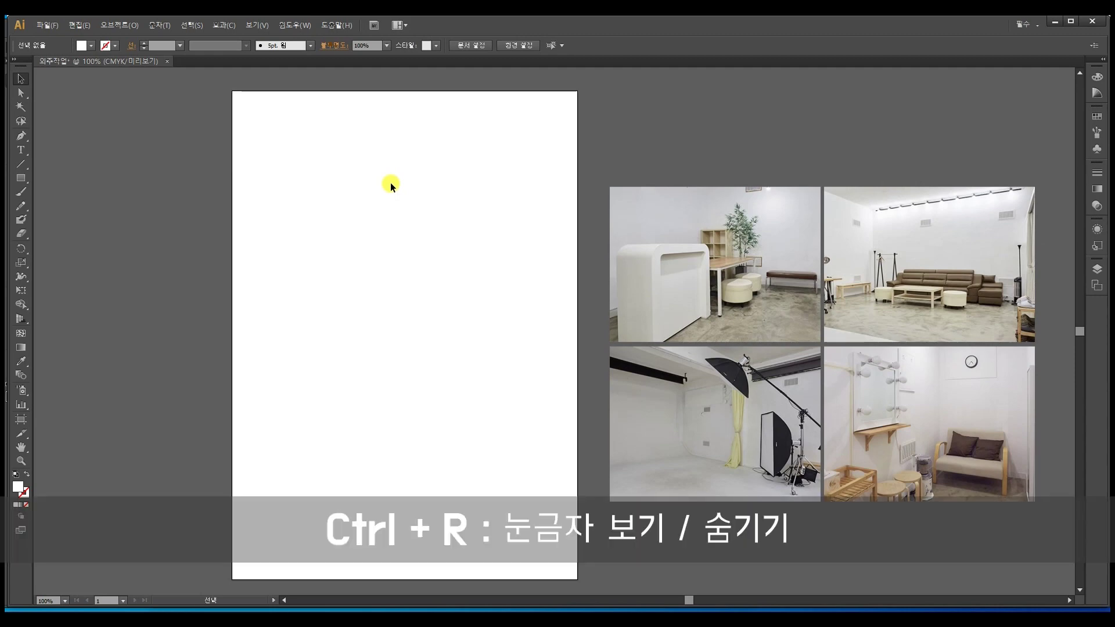
Show the rulers, and place a vertical guide at about 105 mm along the artboard's centre before deleting it
key("ctrl+r")
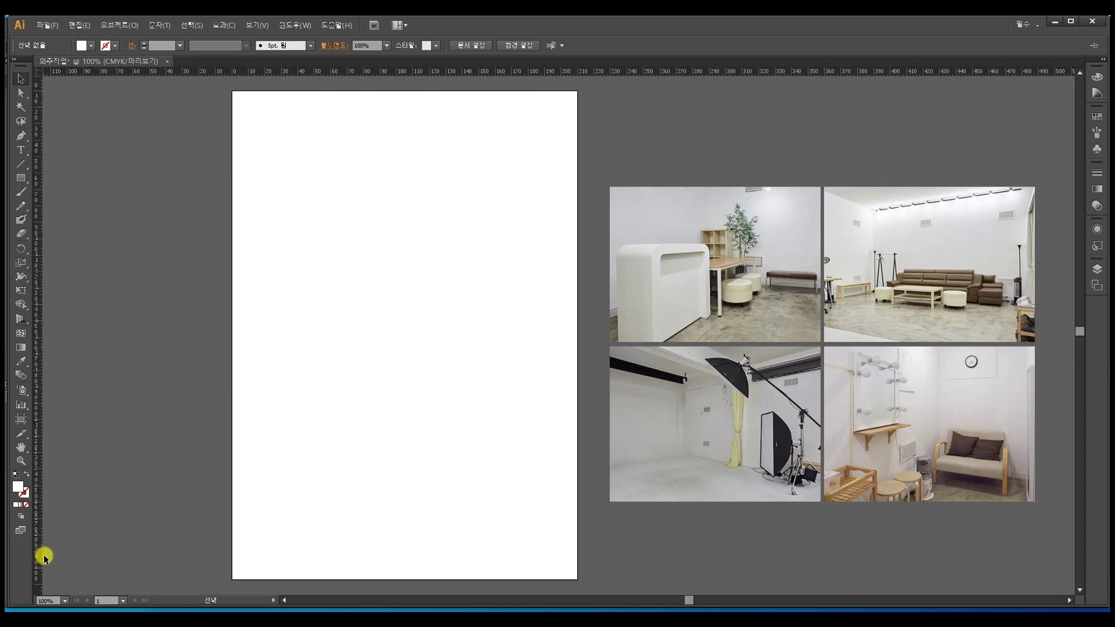
left_click_drag(38, 184, 406, 182)
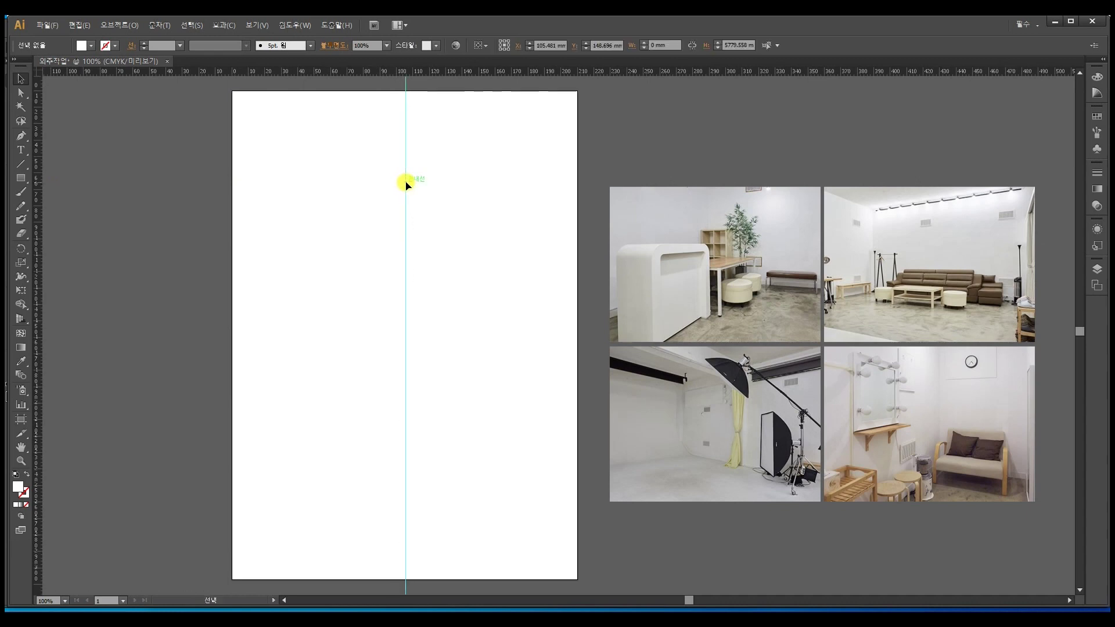
key("Delete")
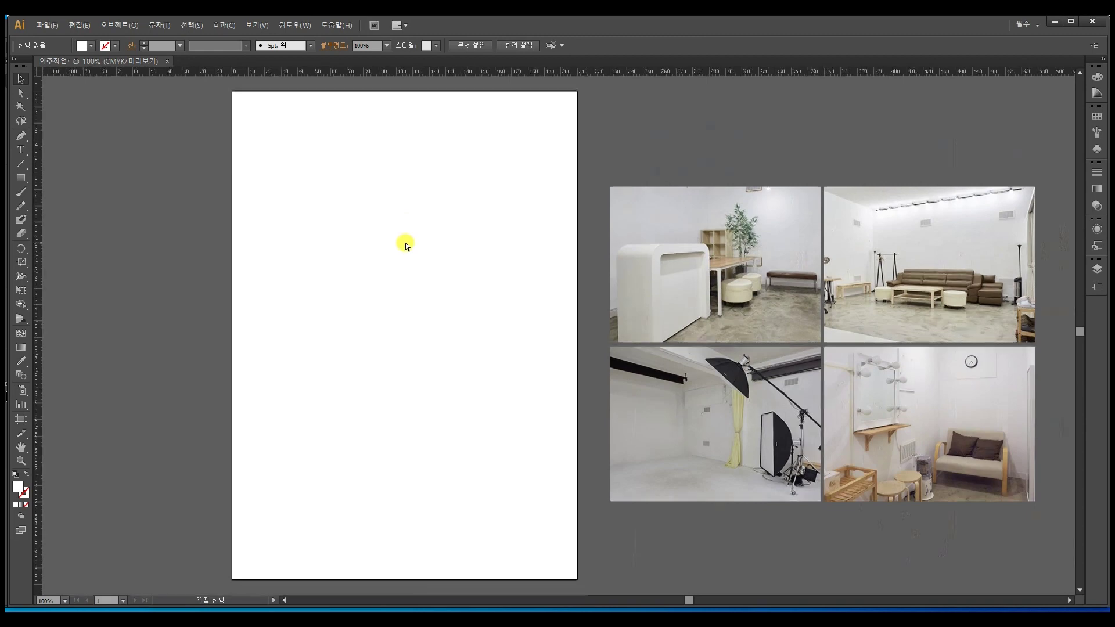
Try drawing a white rectangle across the artboard's upper edge
key("ctrl+plus")
left_click_drag(283, 201, 291, 374)
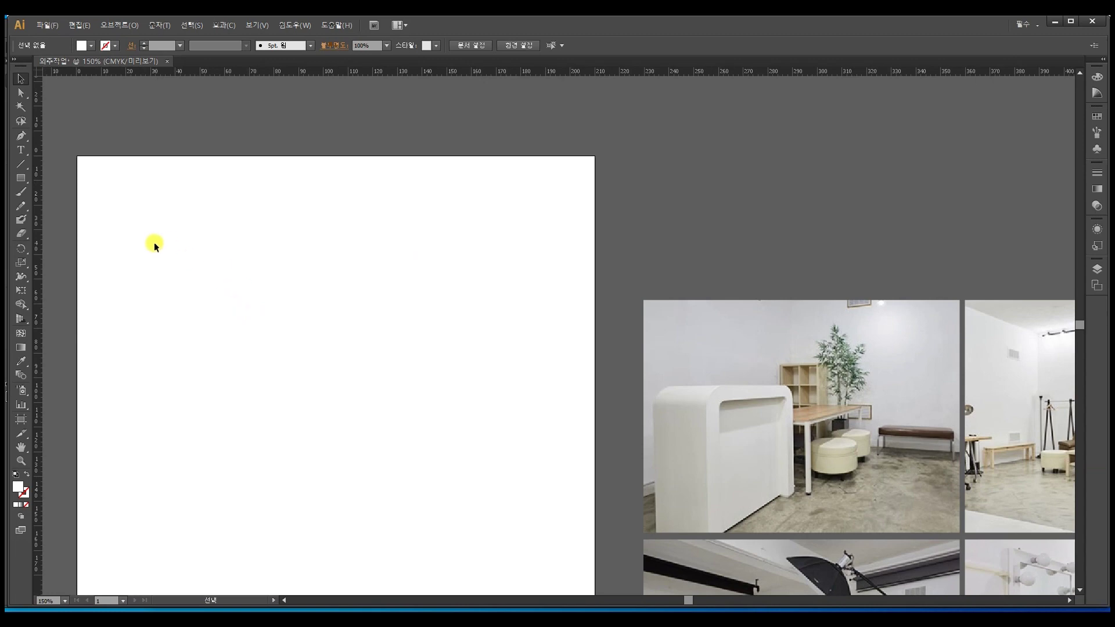
left_click(21, 179)
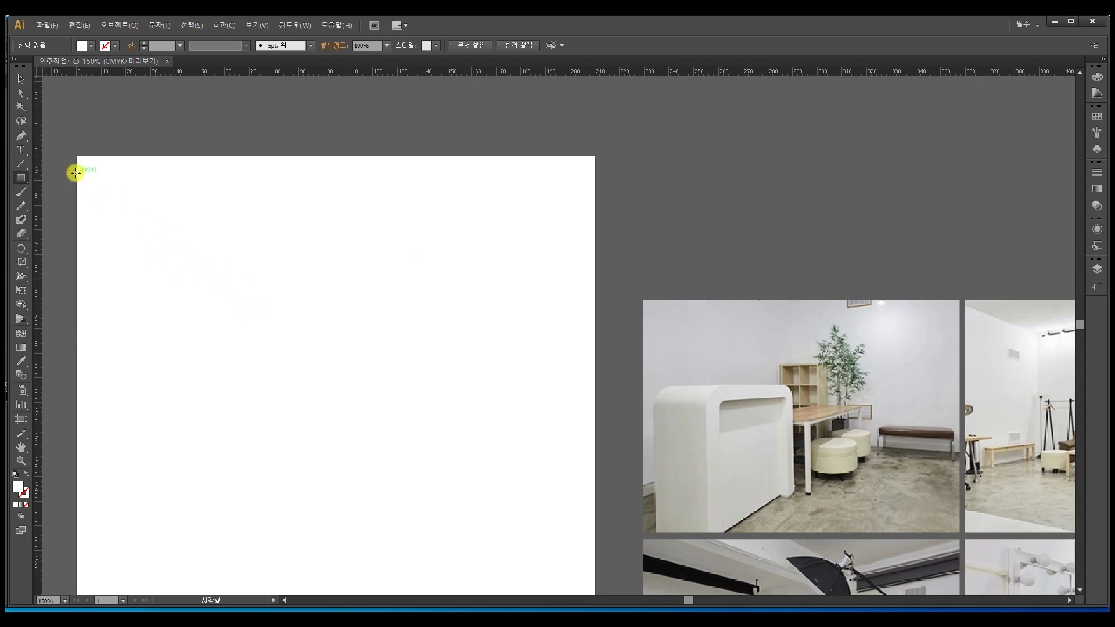
left_click_drag(77, 156, 574, 227)
key("ctrl+shift+a")
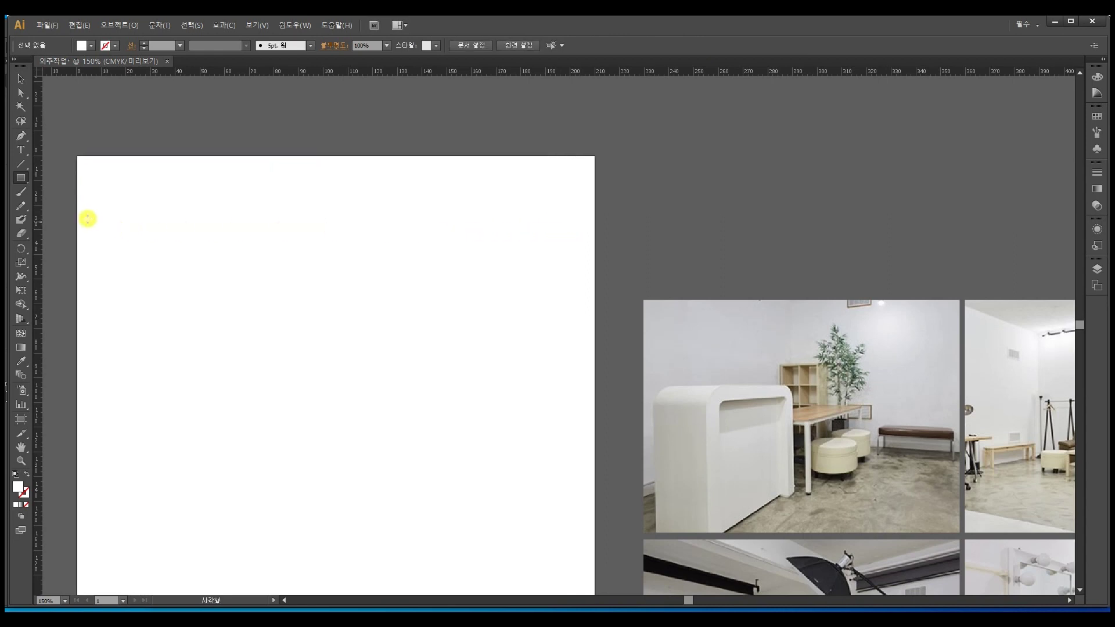
Set the fill colour to FF6161 and draw a full-width header rectangle about 210 × 21 mm along the artboard's upper edge
double_click(20, 491)
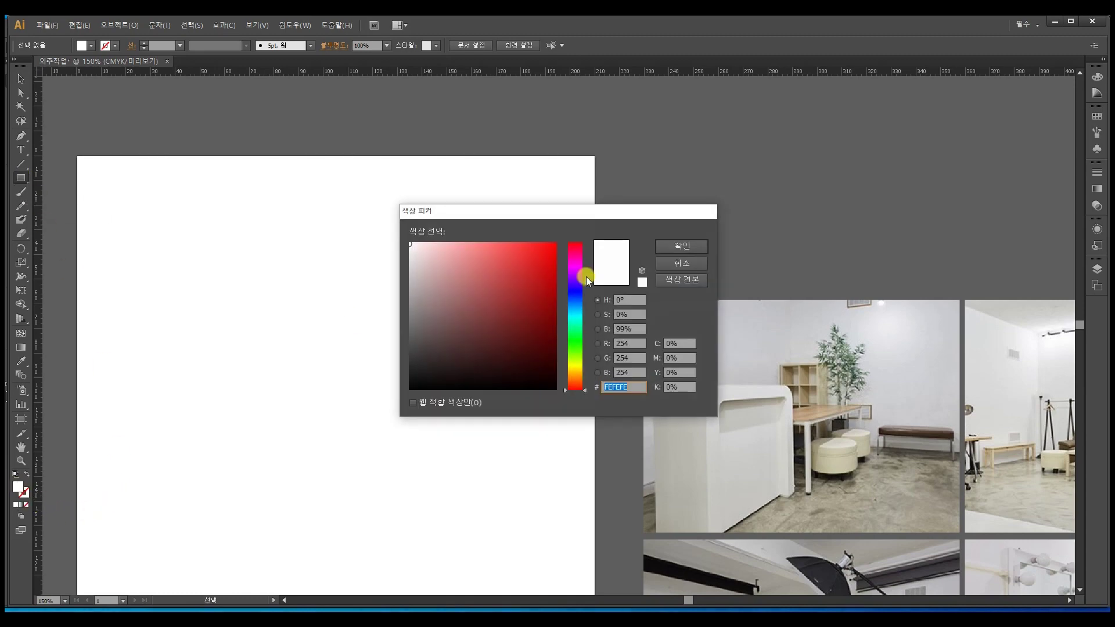
left_click_drag(511, 267, 502, 235)
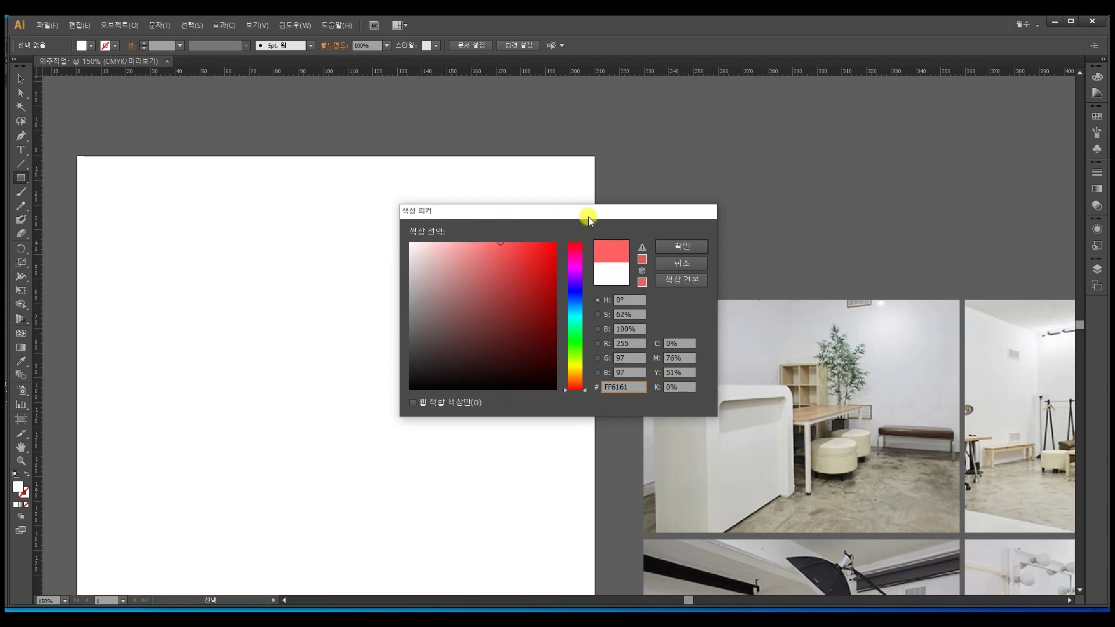
left_click(683, 247)
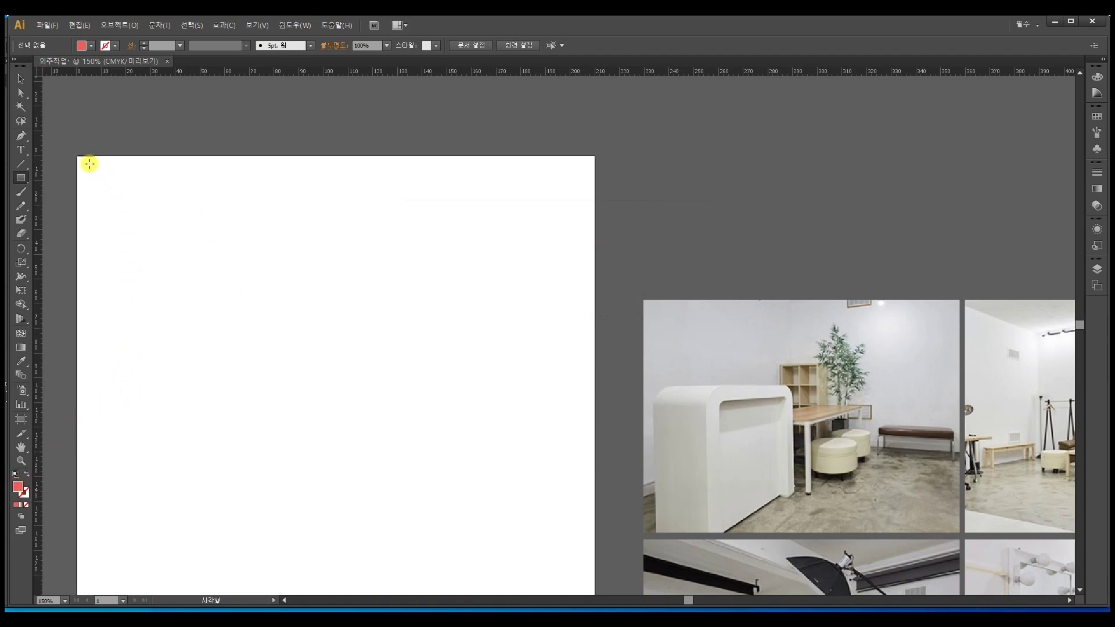
left_click_drag(77, 155, 598, 212)
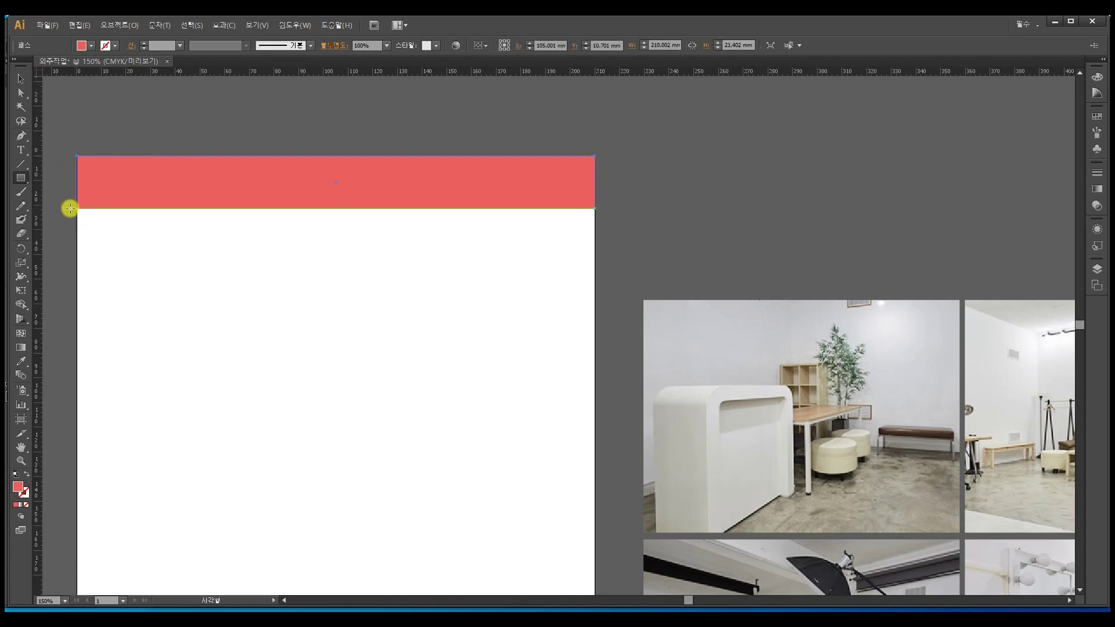
Place a vertical guide at about 105 mm, along the centre of the artboard and the red header rectangle
left_click(16, 78)
left_click(199, 142)
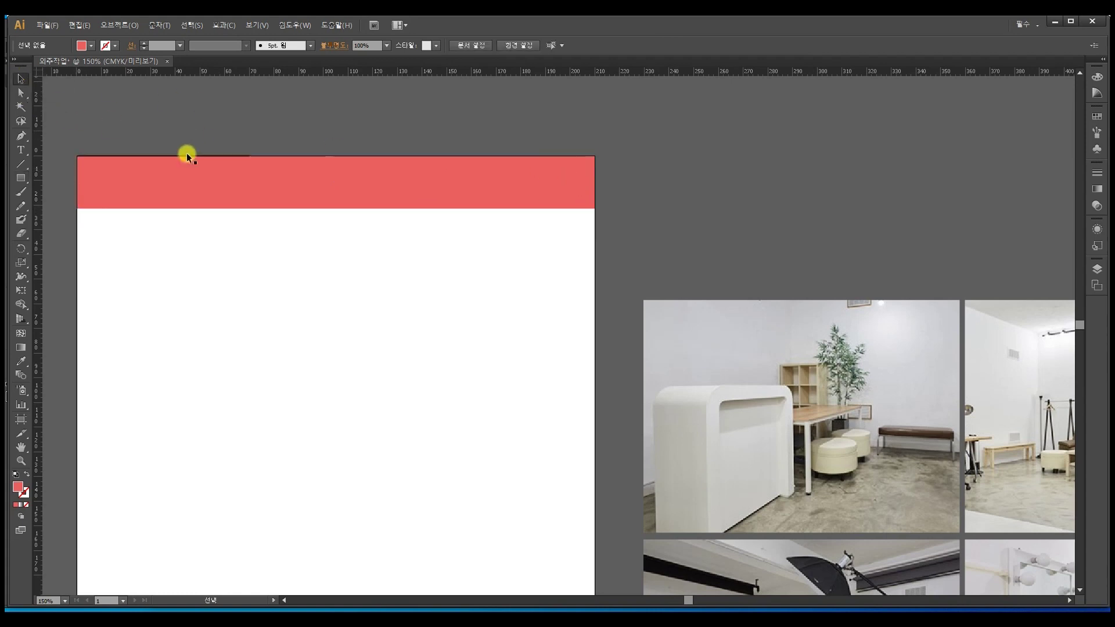
left_click(316, 188)
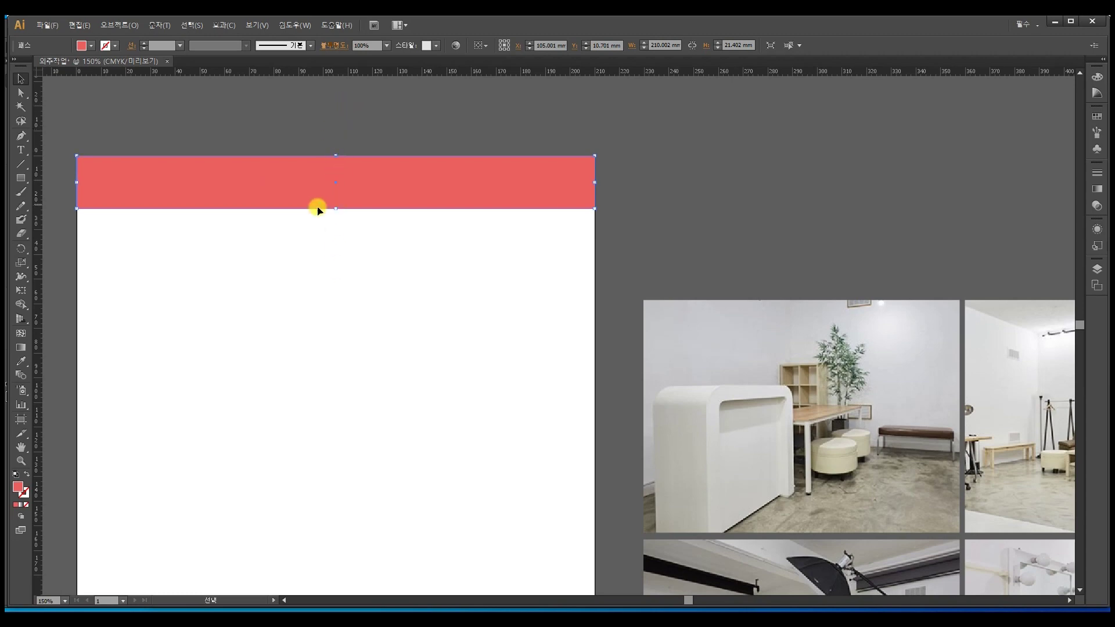
left_click_drag(41, 199, 38, 224)
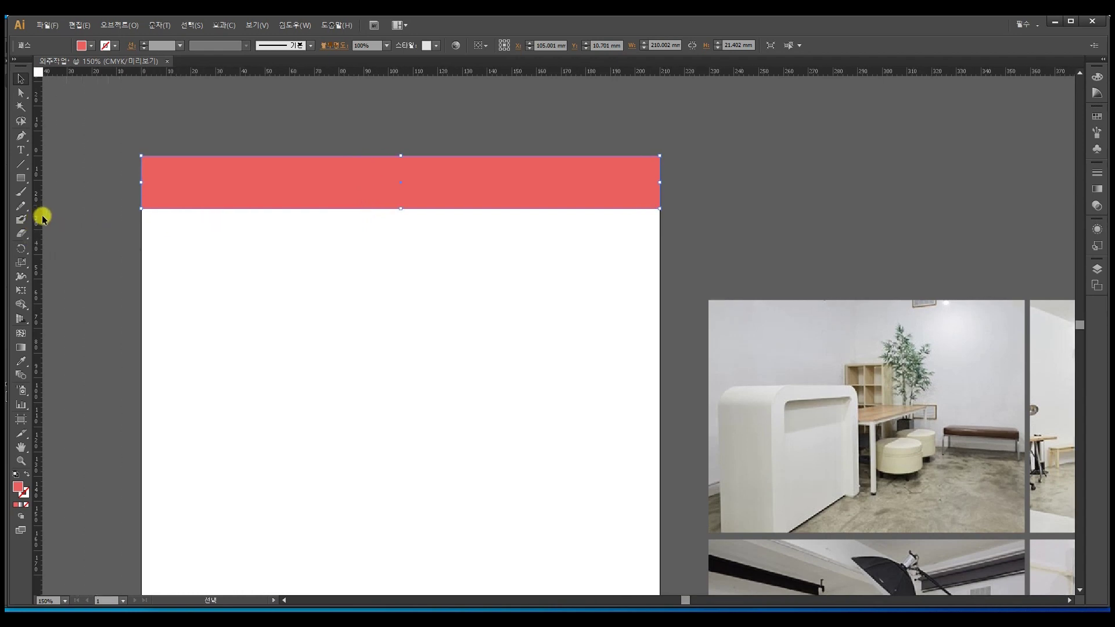
left_click_drag(39, 215, 400, 211)
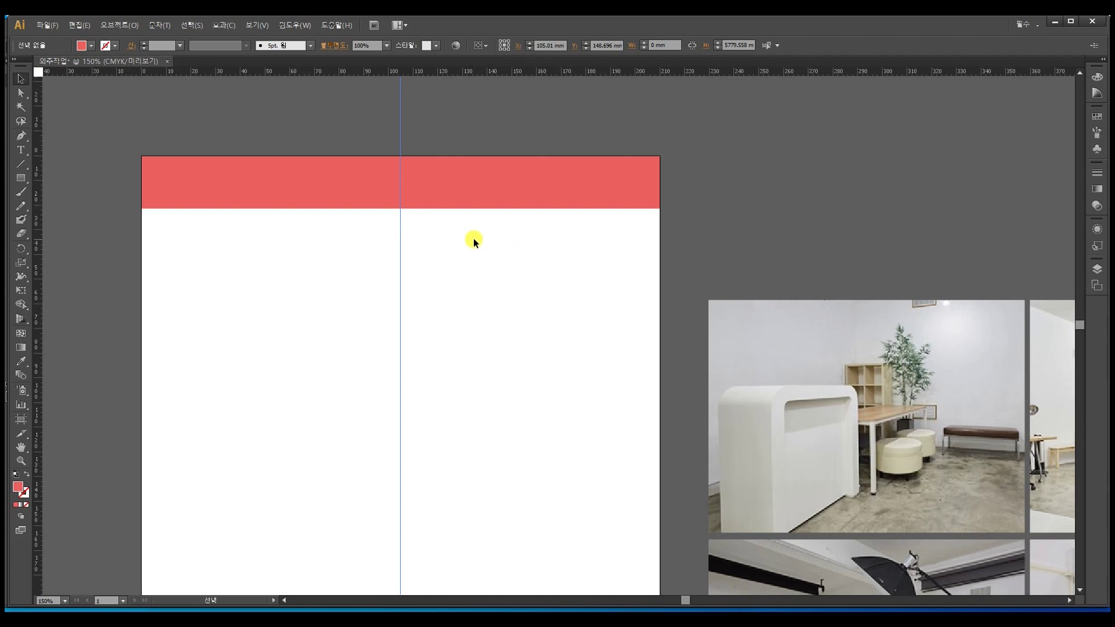
Delete the red header rectangle from the upper edge of the artboard
left_click_drag(474, 238, 448, 227)
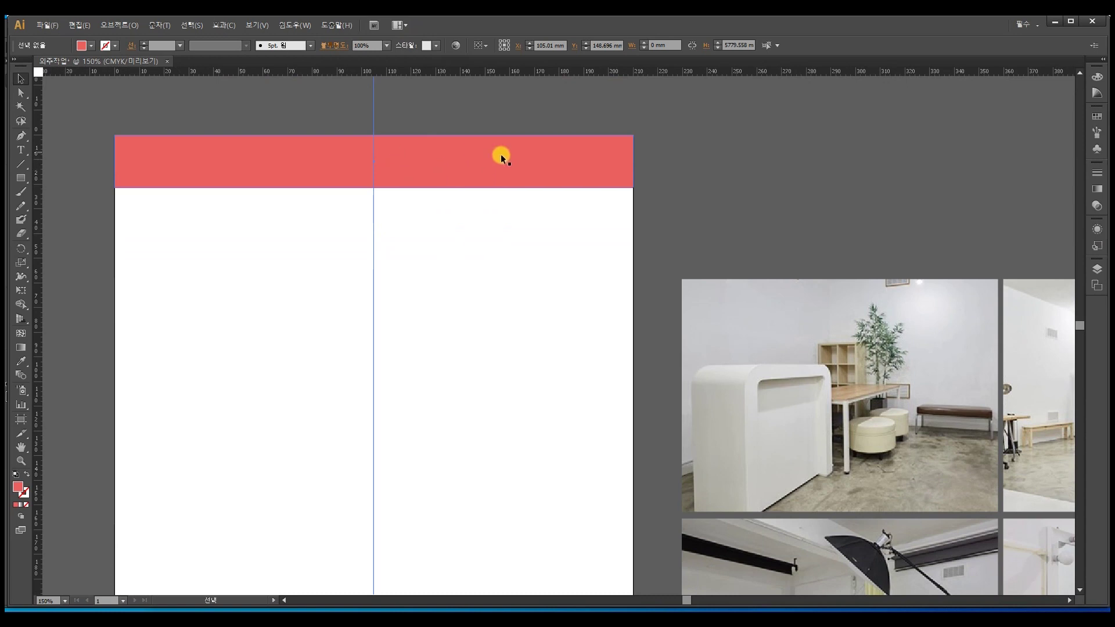
left_click(490, 183)
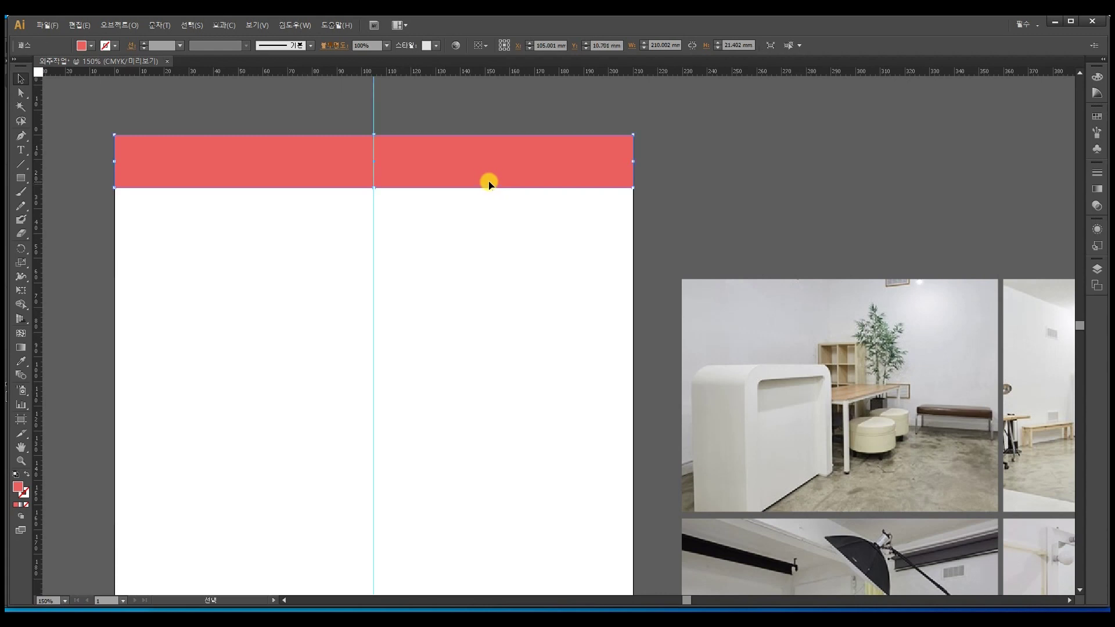
key("Delete")
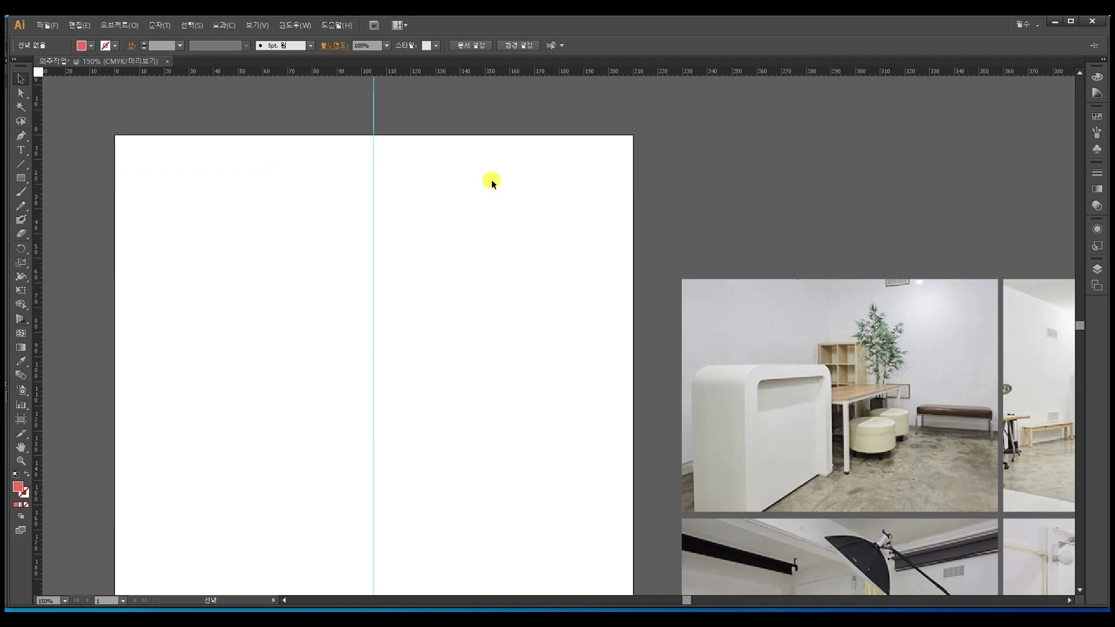
Move all four studio photos together onto the artboard, with the gap between the two columns on the centre guide
left_click_drag(714, 264, 643, 193)
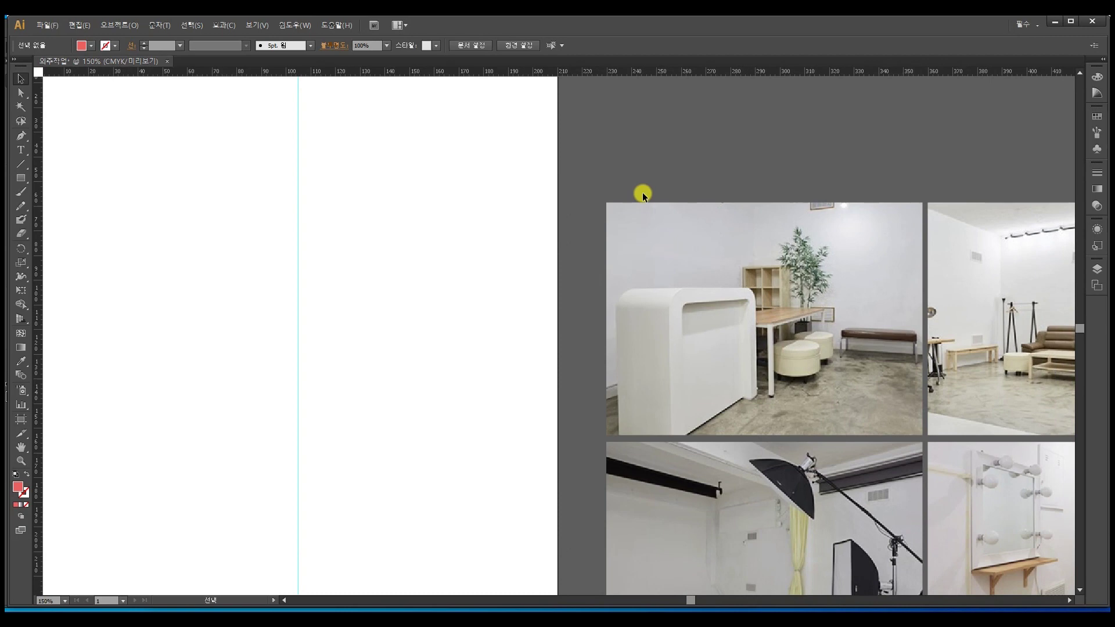
key("ctrl+minus")
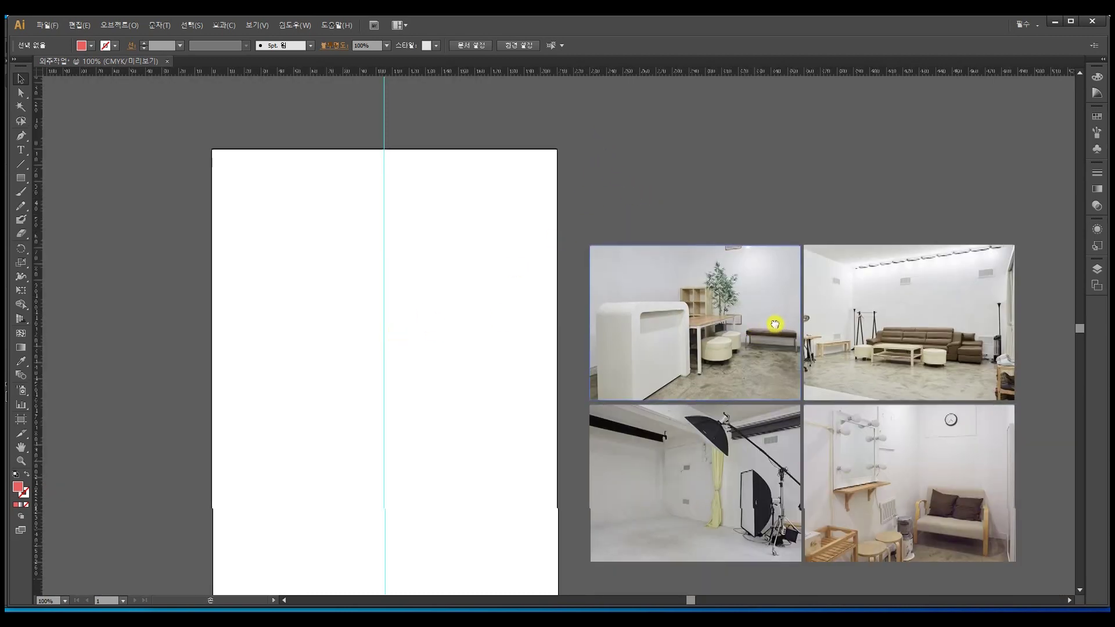
left_click_drag(779, 324, 727, 264)
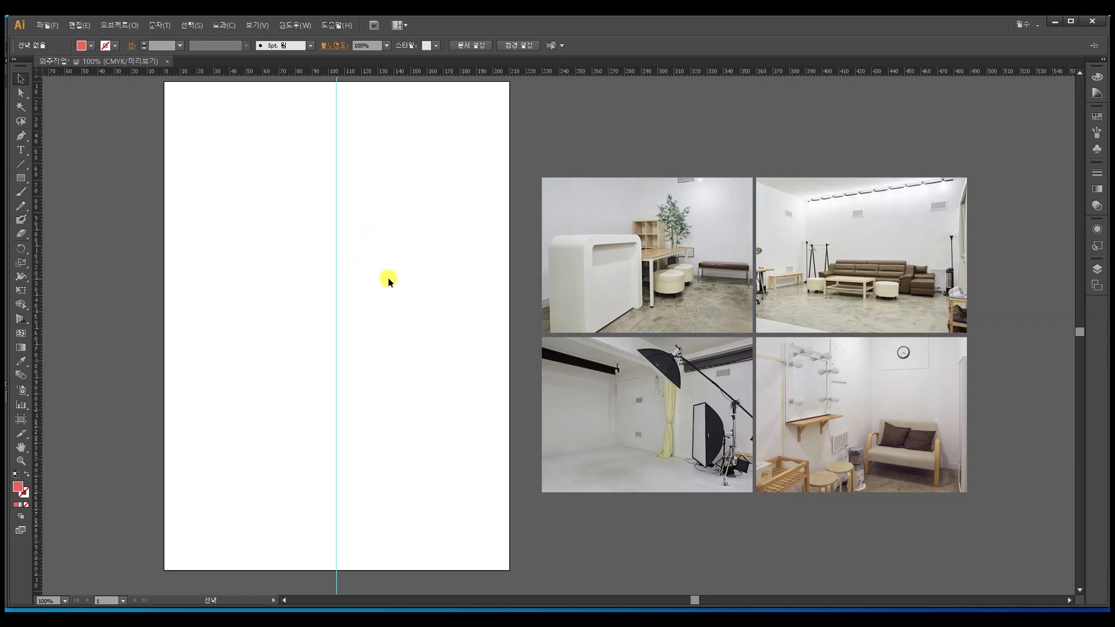
left_click_drag(596, 150, 518, 357)
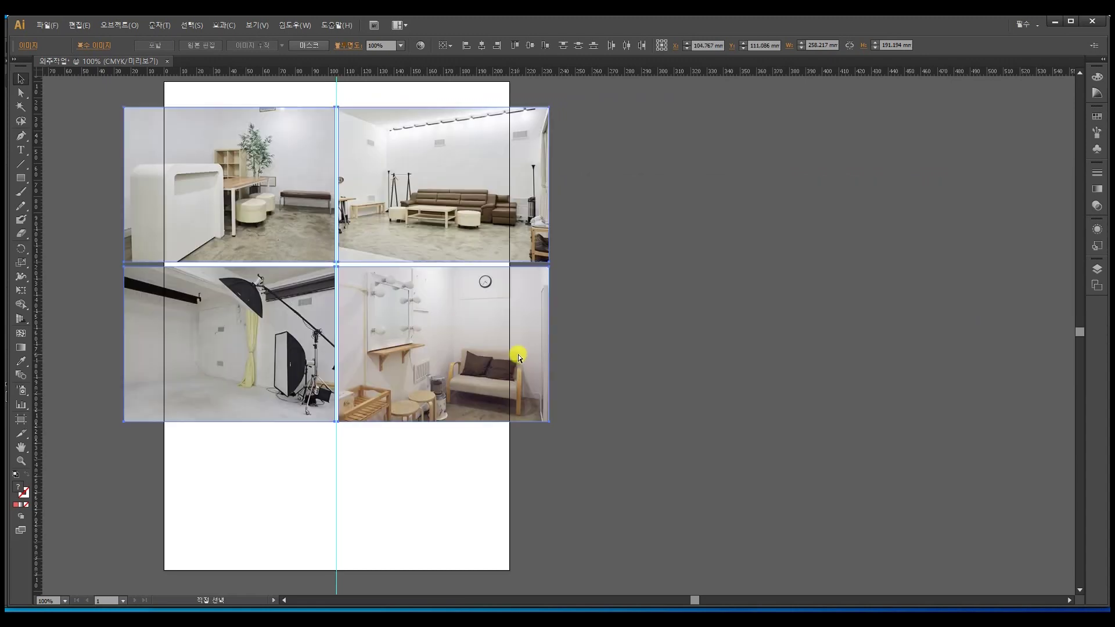
Scale the four photos down together about their centre to about 166 × 123 mm, and deselect them
left_click_drag(510, 304, 548, 361)
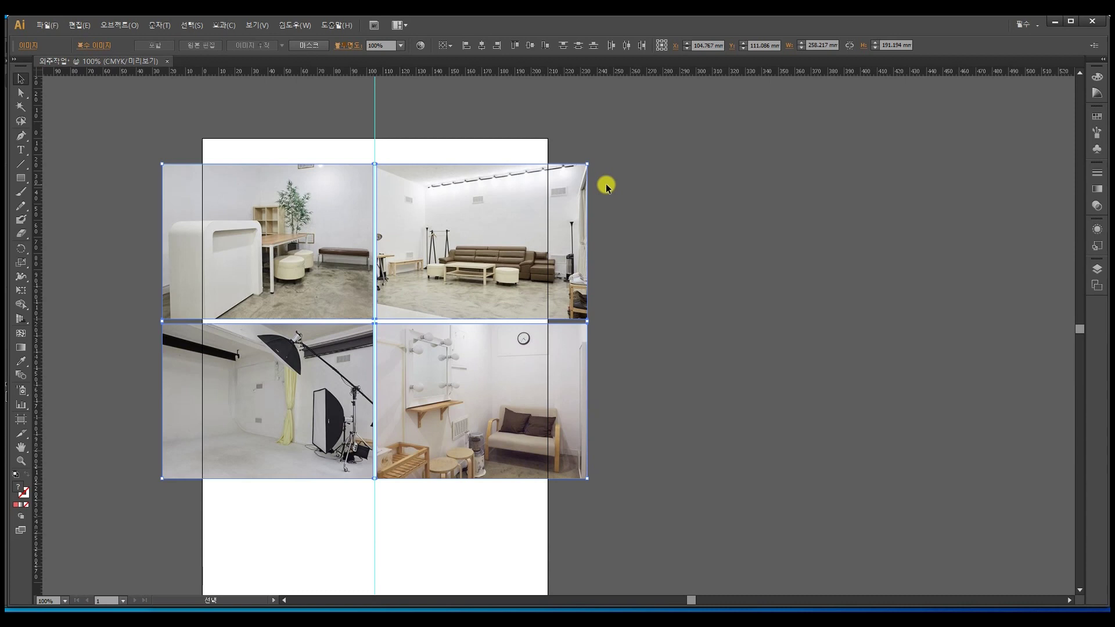
left_click_drag(587, 164, 558, 196)
mouse_move(544, 219)
left_mouse_down()
mouse_move(536, 238)
mouse_move(618, 112)
mouse_move(644, 102)
mouse_move(671, 119)
mouse_move(602, 180)
mouse_move(705, 106)
mouse_move(622, 145)
mouse_move(538, 219)
mouse_move(580, 155)
mouse_move(629, 130)
mouse_move(547, 232)
mouse_move(625, 132)
mouse_move(565, 181)
mouse_move(539, 223)
left_mouse_up()
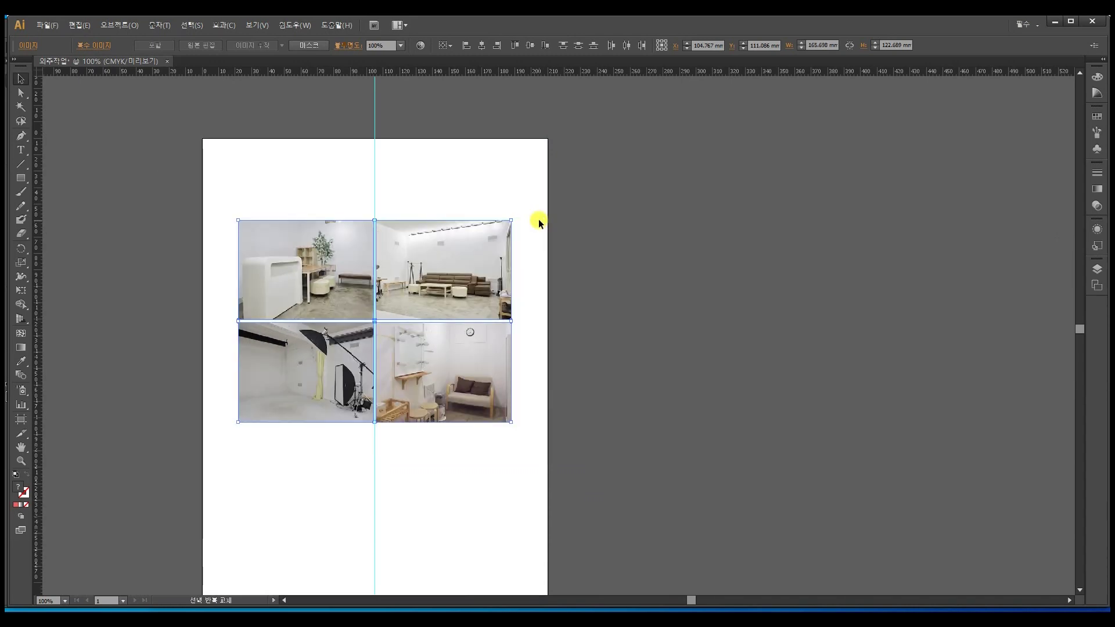
left_click(536, 192)
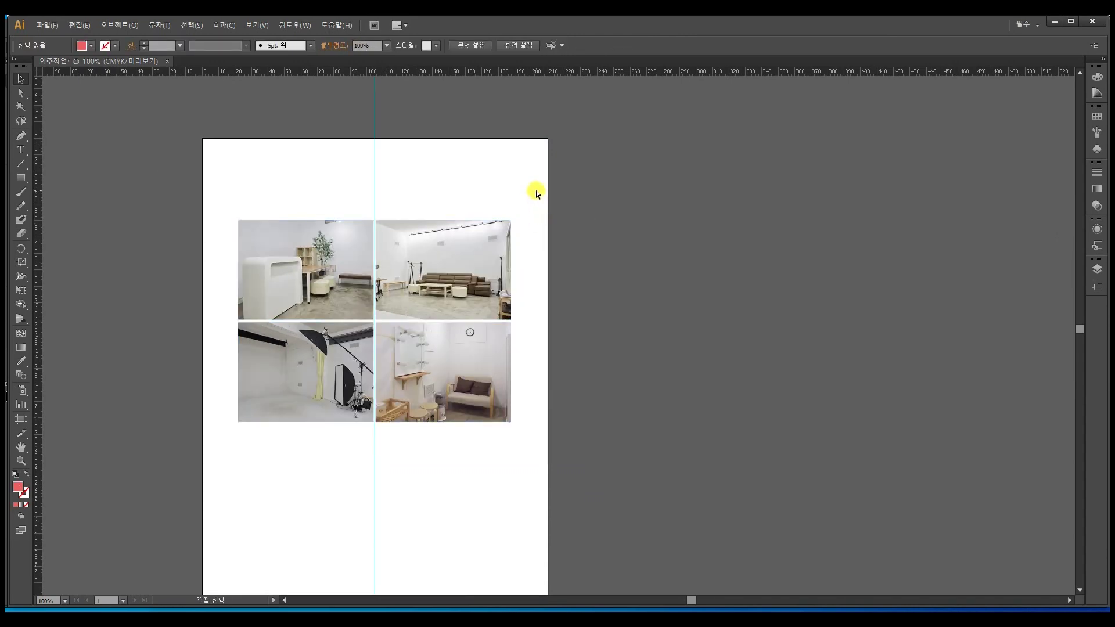
key("ctrl+equal")
key("ctrl+equal")
key("ctrl+minus")
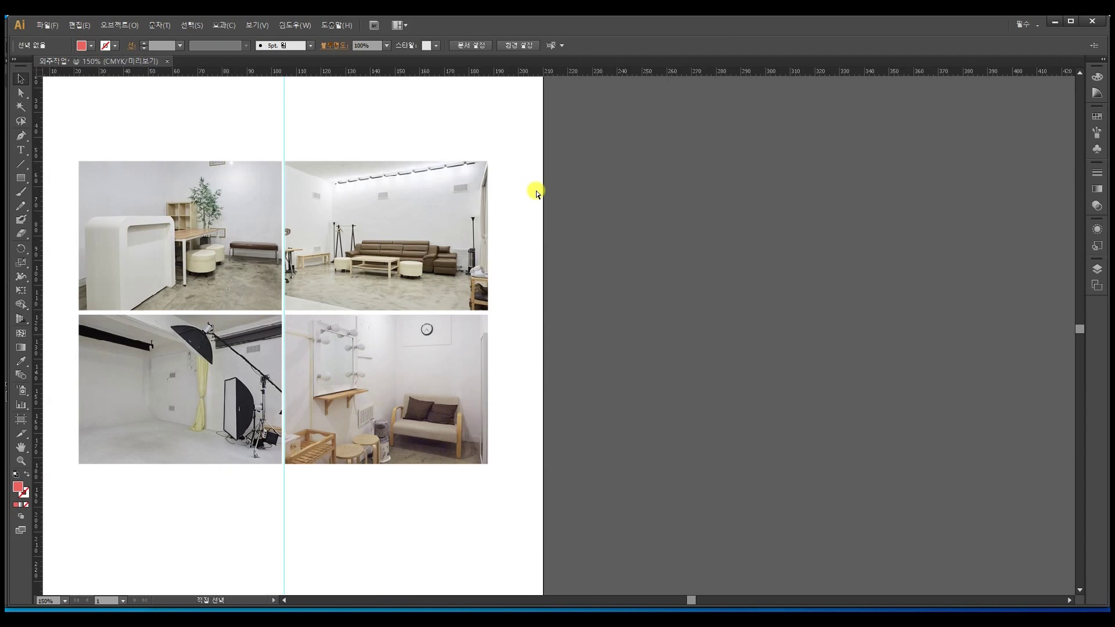
key("ctrl+minus")
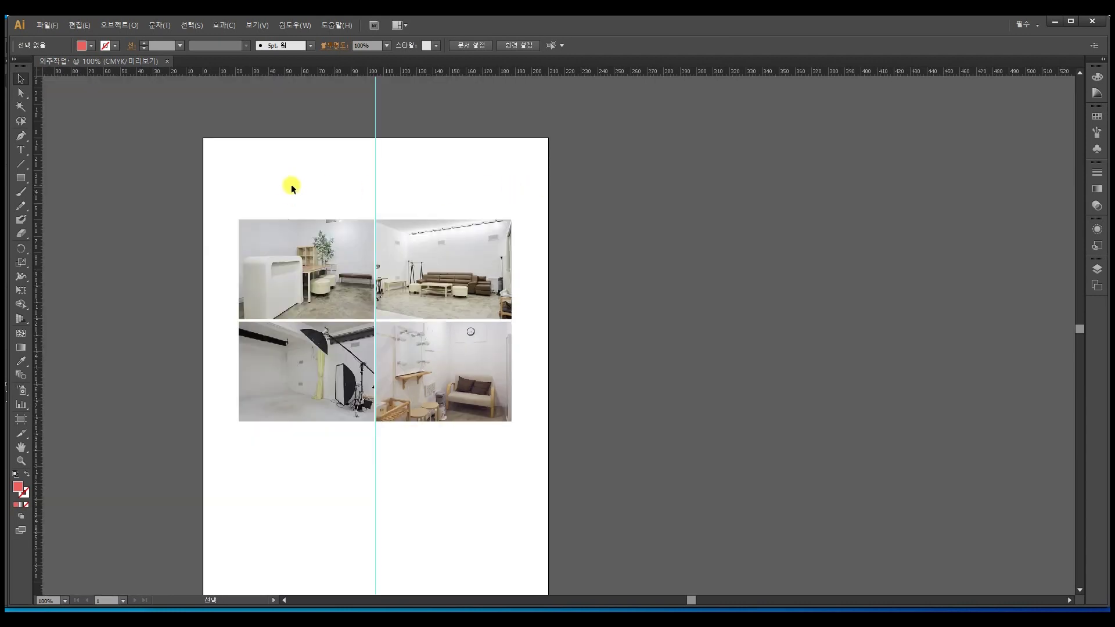
Move the four reduced photos straight down to a centre Y position of about 128 mm
scroll(261, 219, "down", 2)
left_click_drag(133, 210, 486, 324)
left_click_drag(438, 204, 442, 239)
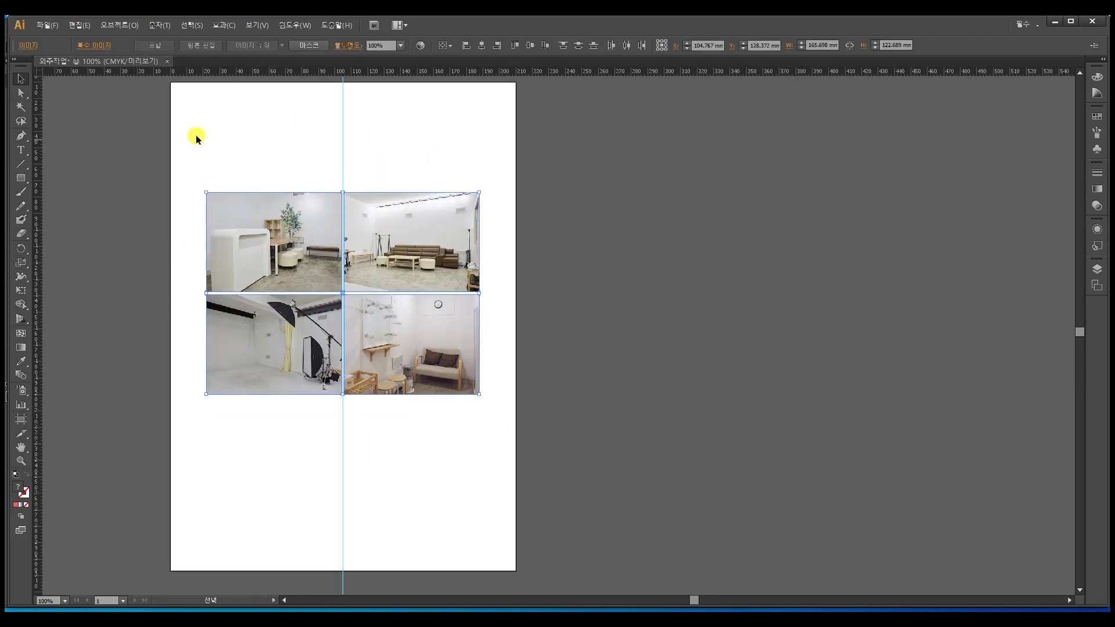
Draw a full-width rectangle about 210 × 128 mm filled with 5E5E5E, and send it behind the four photos
left_click(22, 177)
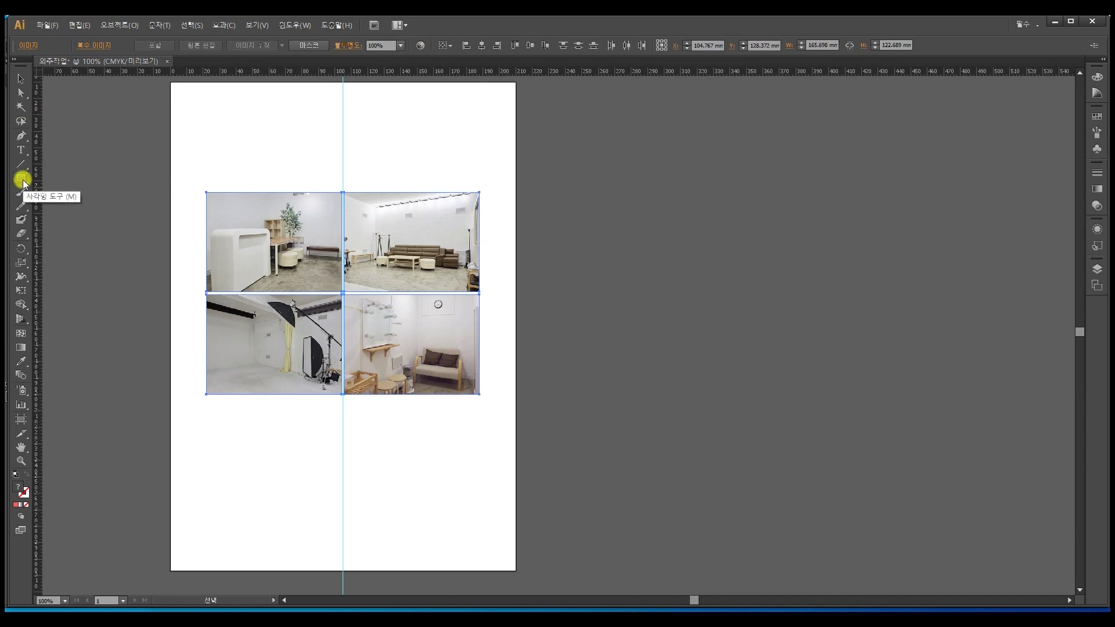
left_click_drag(170, 143, 515, 354)
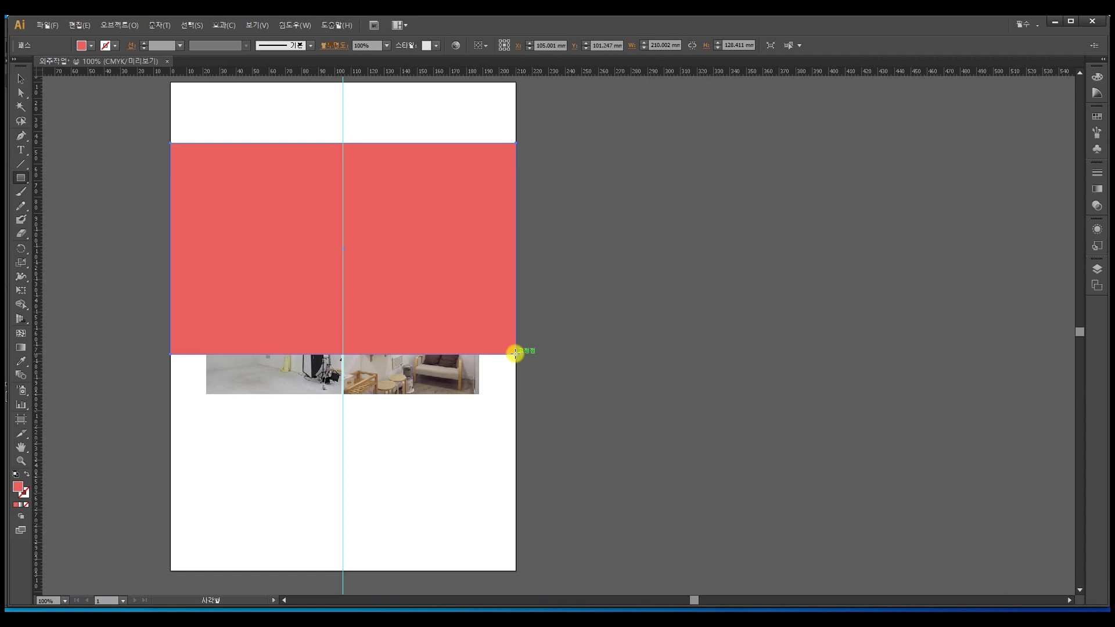
double_click(19, 488)
left_click_drag(423, 316, 388, 335)
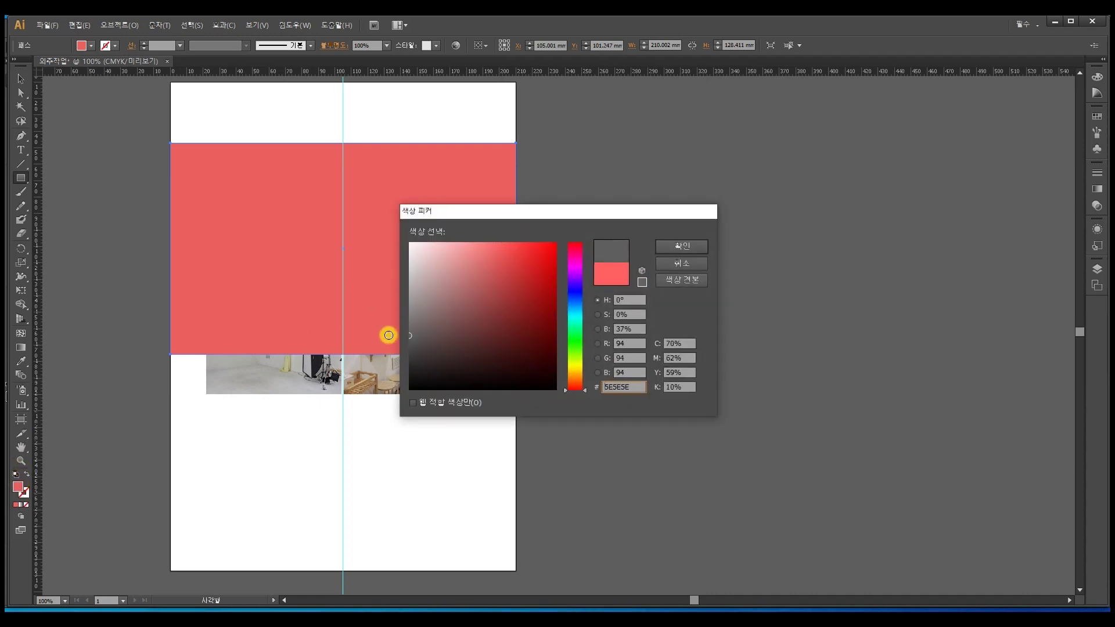
left_click(672, 246)
left_click(21, 79)
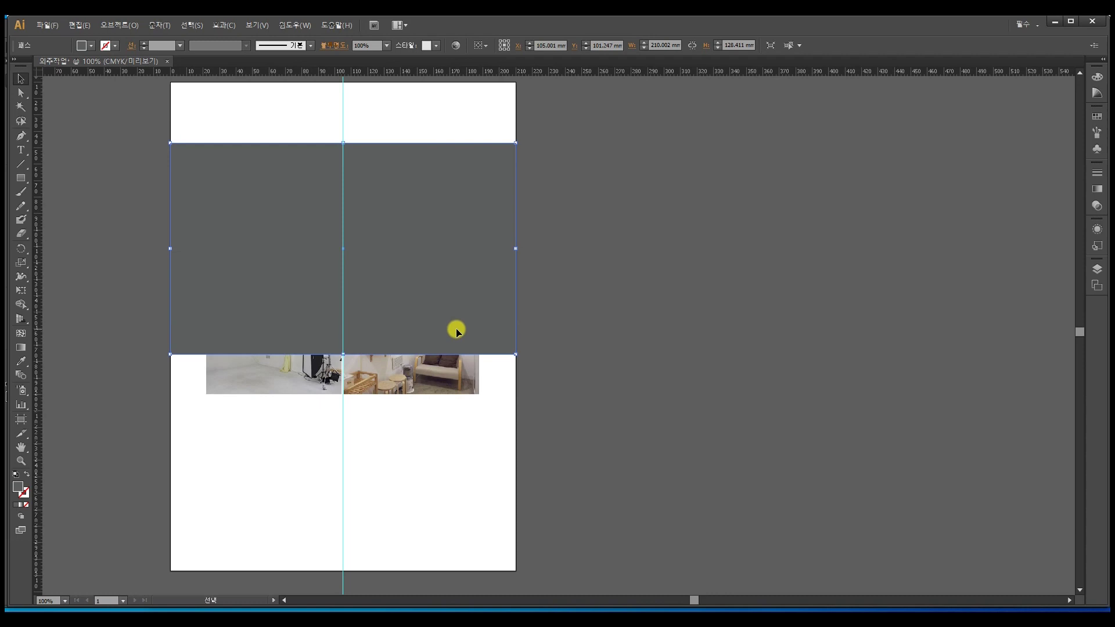
key("ctrl+shift+bracketleft")
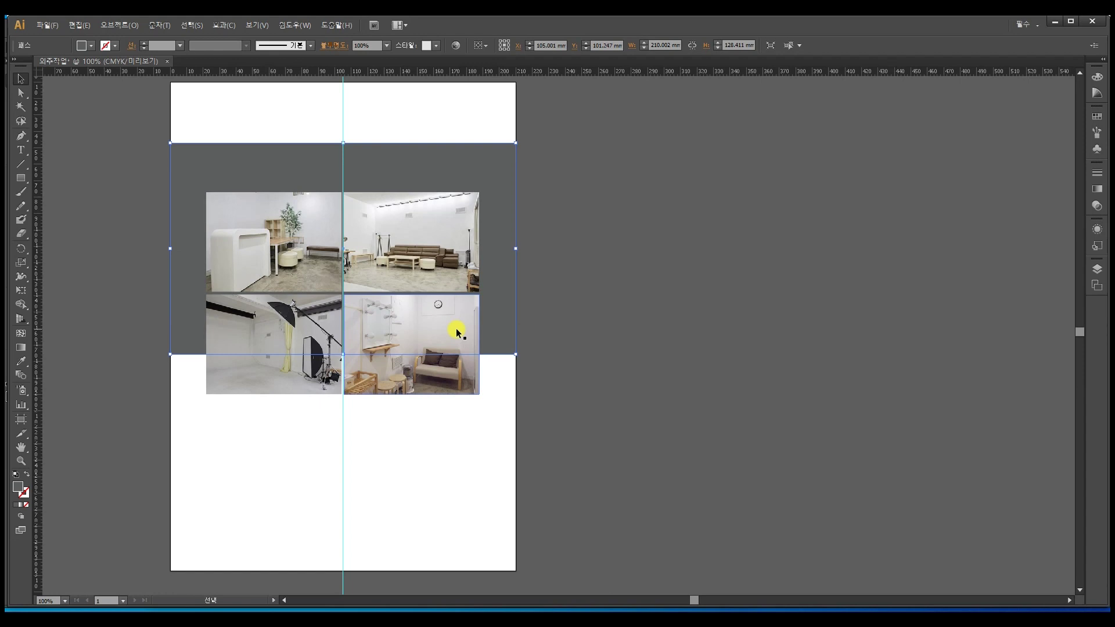
Switch to Photoshop, copy the event page's studio header and photo section, and bring it into the Illustrator document
left_click_drag(406, 205, 398, 239)
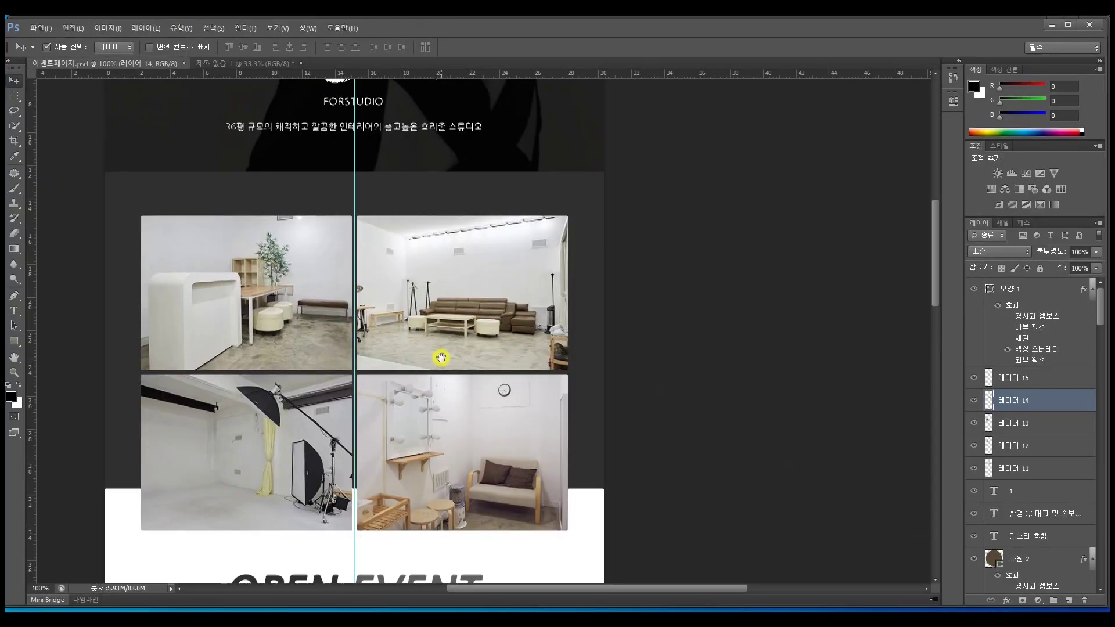
left_click_drag(438, 356, 426, 450)
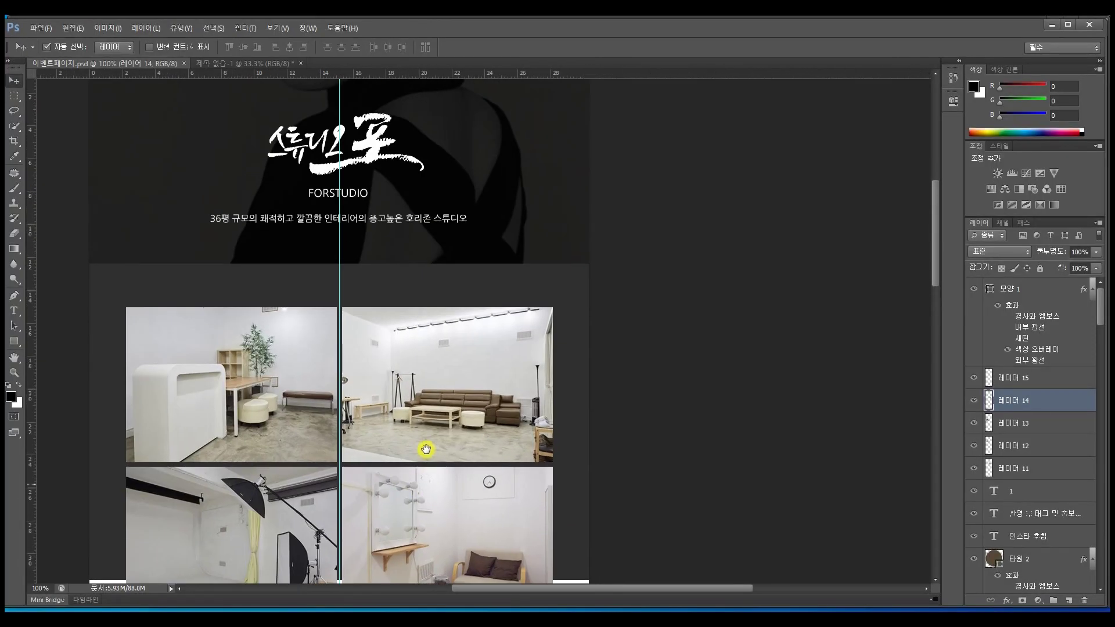
key("ctrl+minus")
left_click_drag(387, 379, 340, 360)
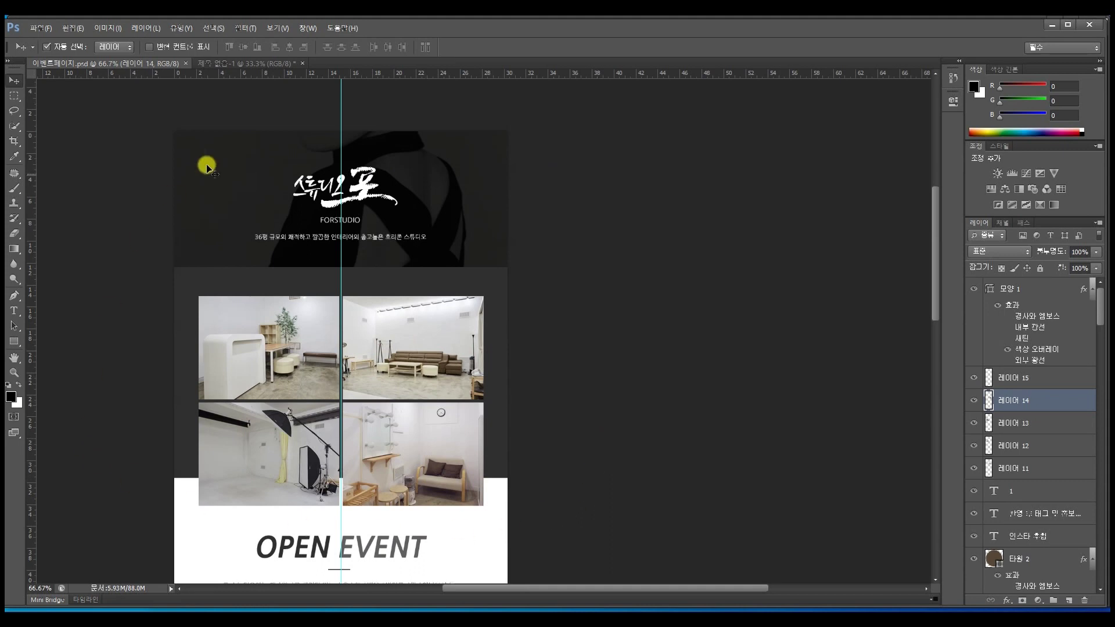
left_click_drag(161, 110, 568, 509)
left_click_drag(293, 356, 552, 430)
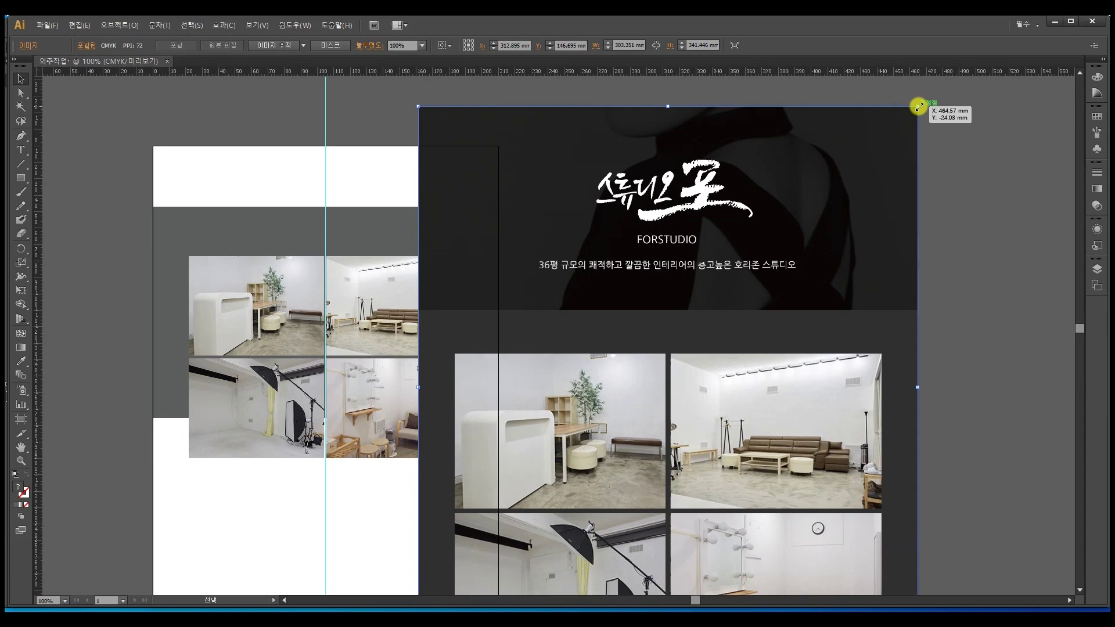
Scale the event-page image down to about 185 × 208 mm and move it beside the artboard as a layout reference
left_click_drag(919, 106, 846, 219)
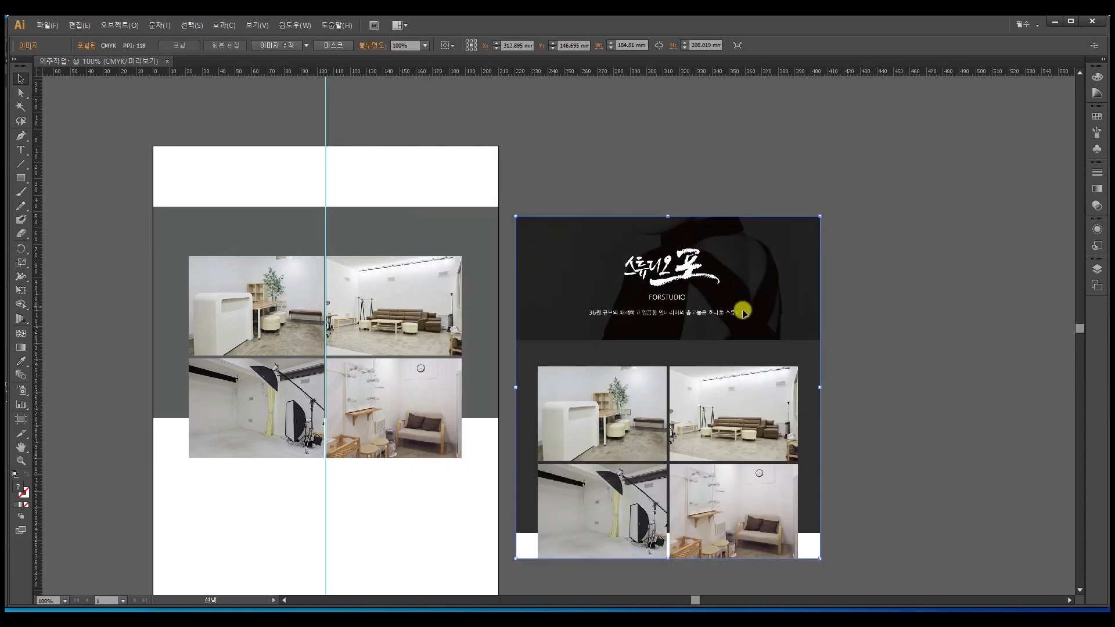
left_click_drag(667, 259, 663, 196)
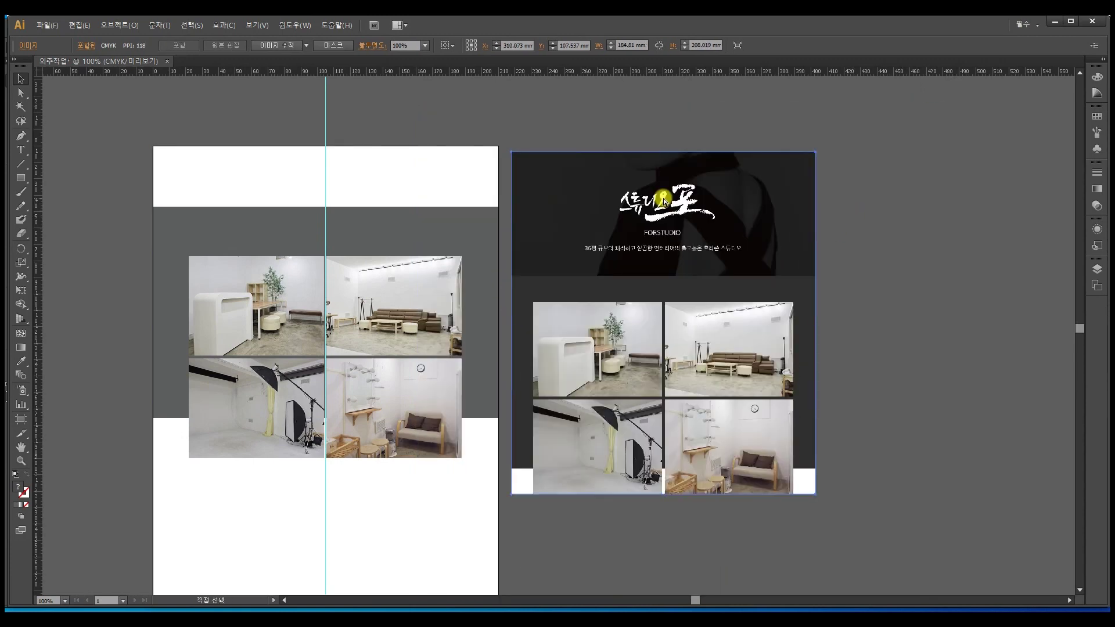
key("ctrl+plus")
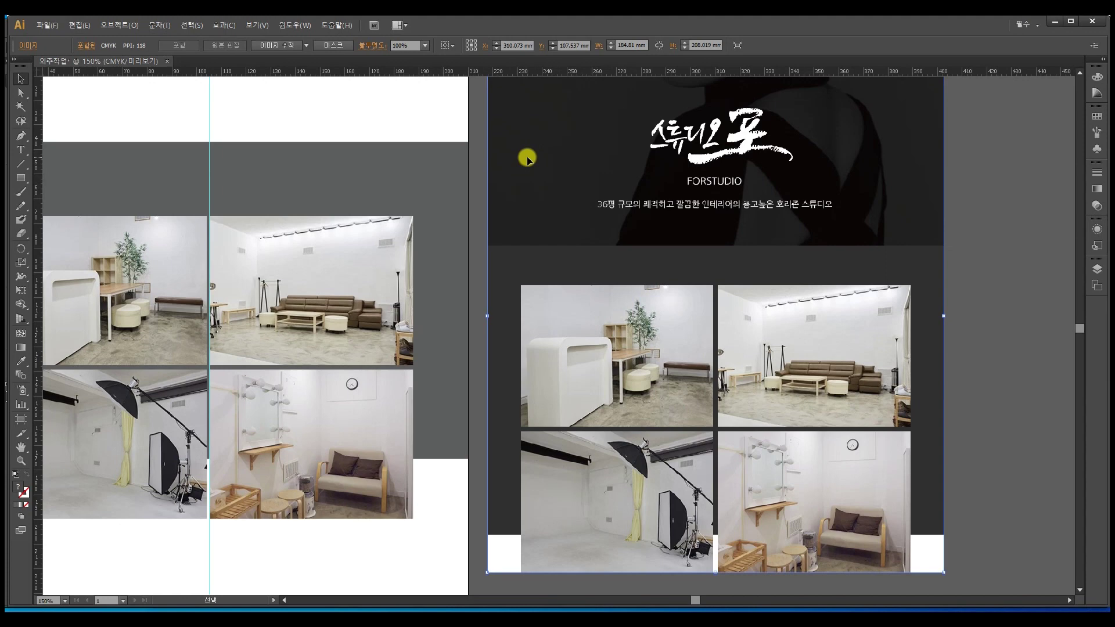
key("ctrl+minus")
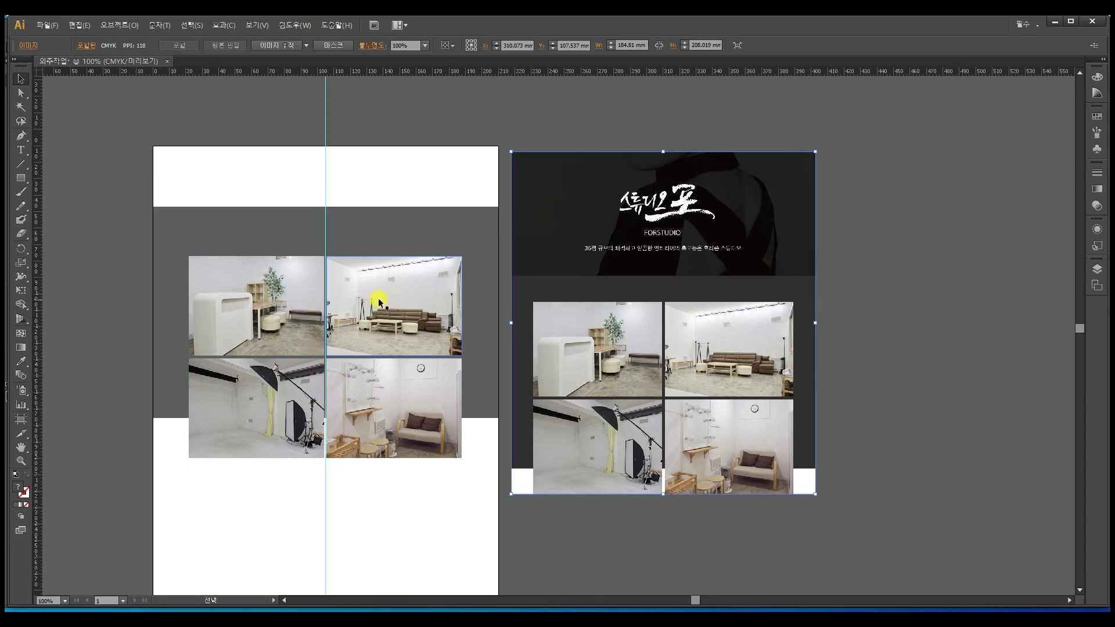
Undo the event-page image, the grey rectangle, and the move and scaling of the four photos
key("ctrl+z")
key("ctrl+z")
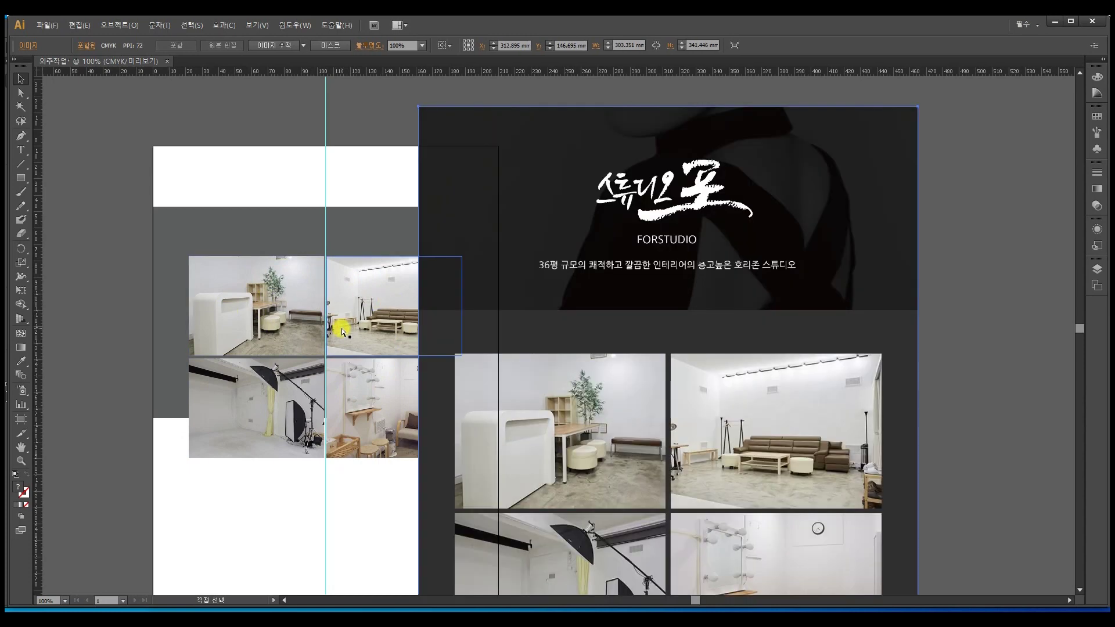
key("ctrl+z")
key("ctrl+z")
key("ctrl+z")
key("ctrl+z")
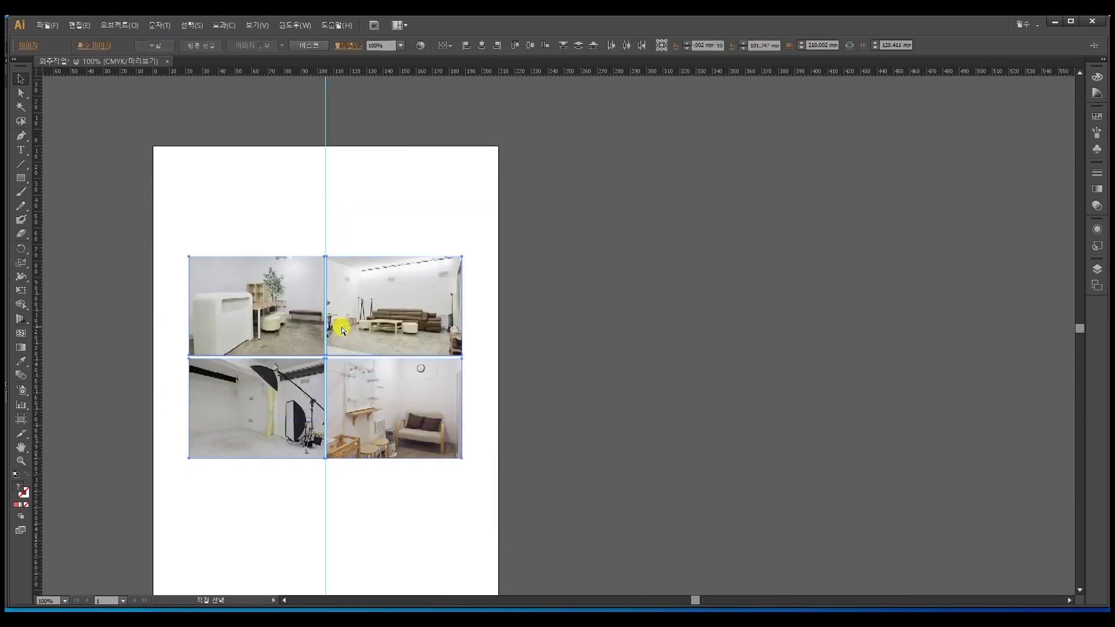
key("ctrl+z")
key("ctrl+z")
Move the four full-size studio photos lower on the artboard, keeping them centred on the guide
left_click_drag(456, 278, 436, 343)
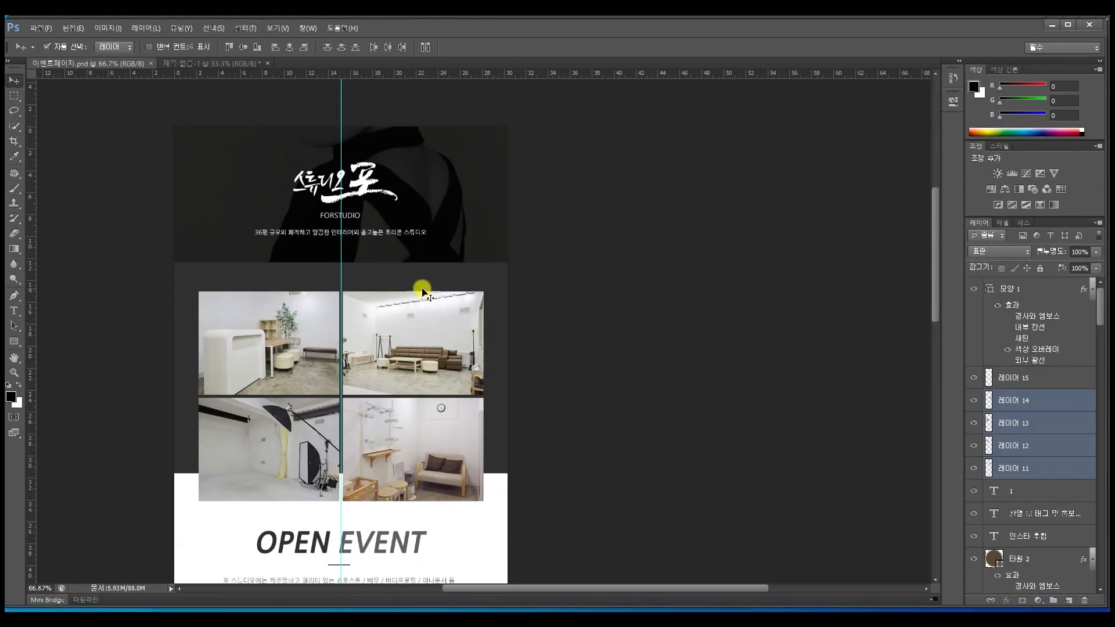
Bring the event-page section into Illustrator again, scale it to about 239 × 269 mm and place it right of the artboard
left_click_drag(423, 286, 750, 371)
left_click_drag(751, 366, 742, 391)
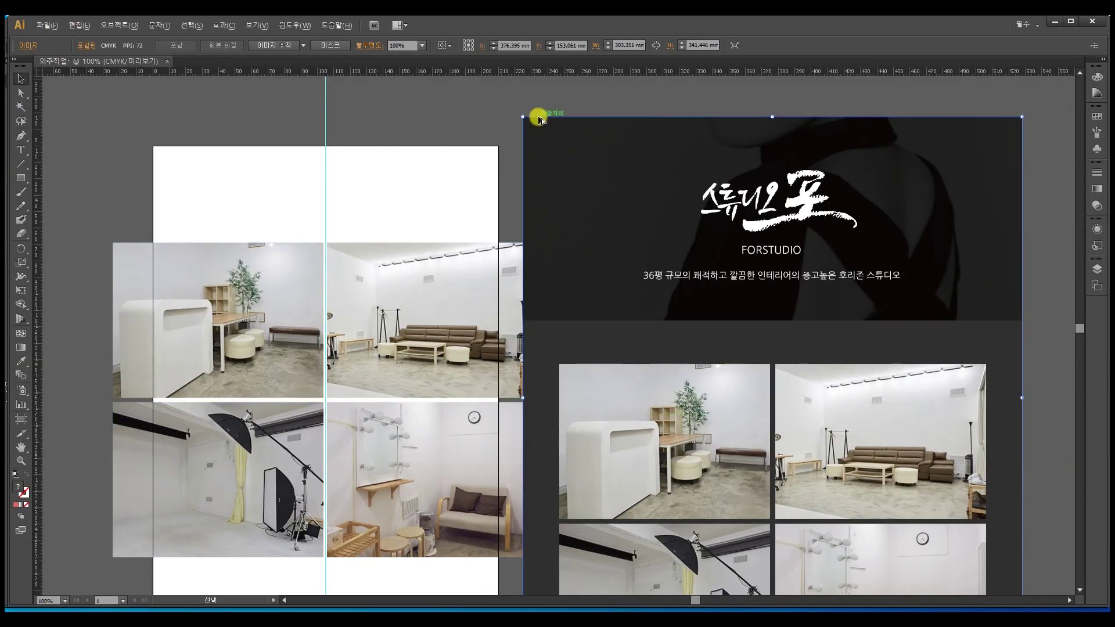
left_click_drag(522, 118, 575, 176)
left_click_drag(653, 251, 637, 192)
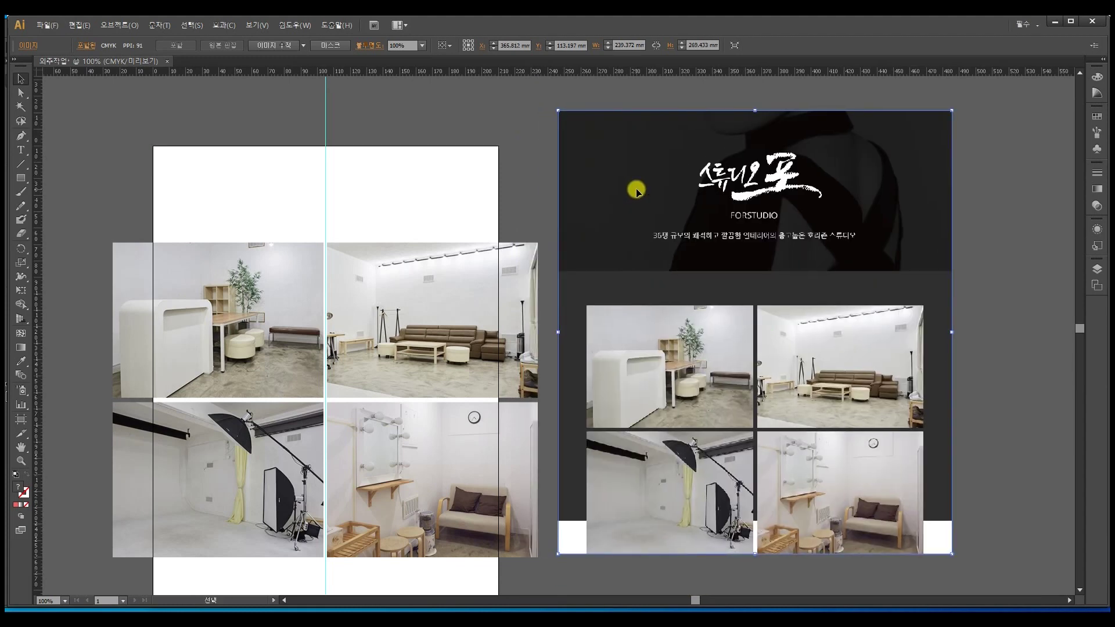
Scale the four studio photos on the artboard together about their centre to about 183 × 135 mm
left_click(278, 339)
left_click(372, 366, "shift")
left_click(380, 421, "shift")
left_click(255, 424, "shift")
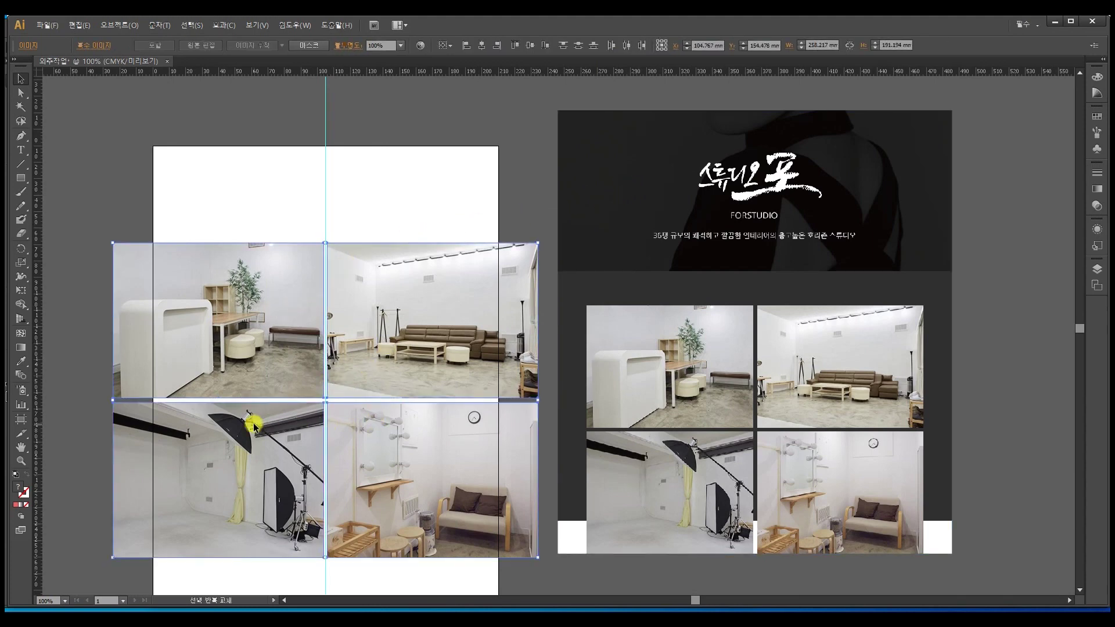
left_click_drag(538, 243, 484, 288)
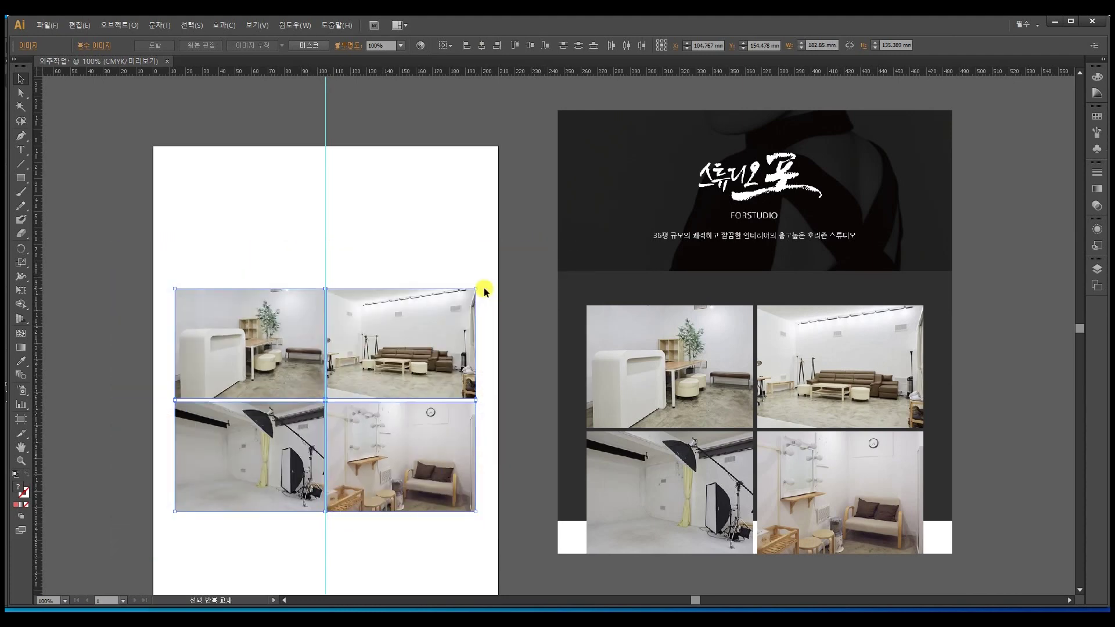
left_click(487, 270)
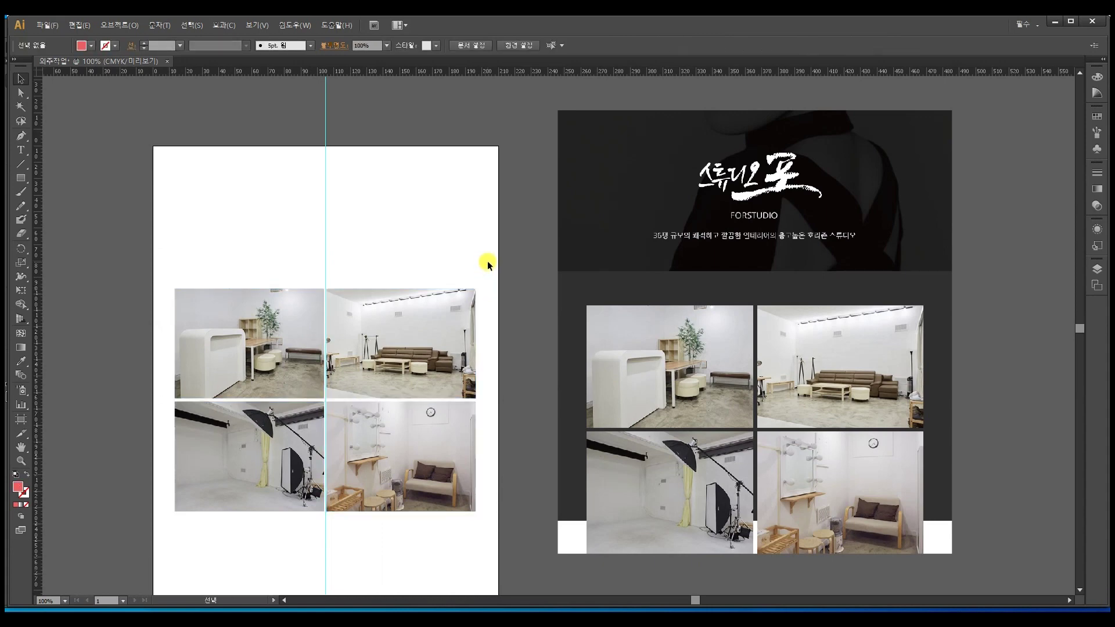
Draw a rectangle about 210 × 131 mm across the artboard, fill it with the reference's dark grey and send it behind the photos
left_click(23, 180)
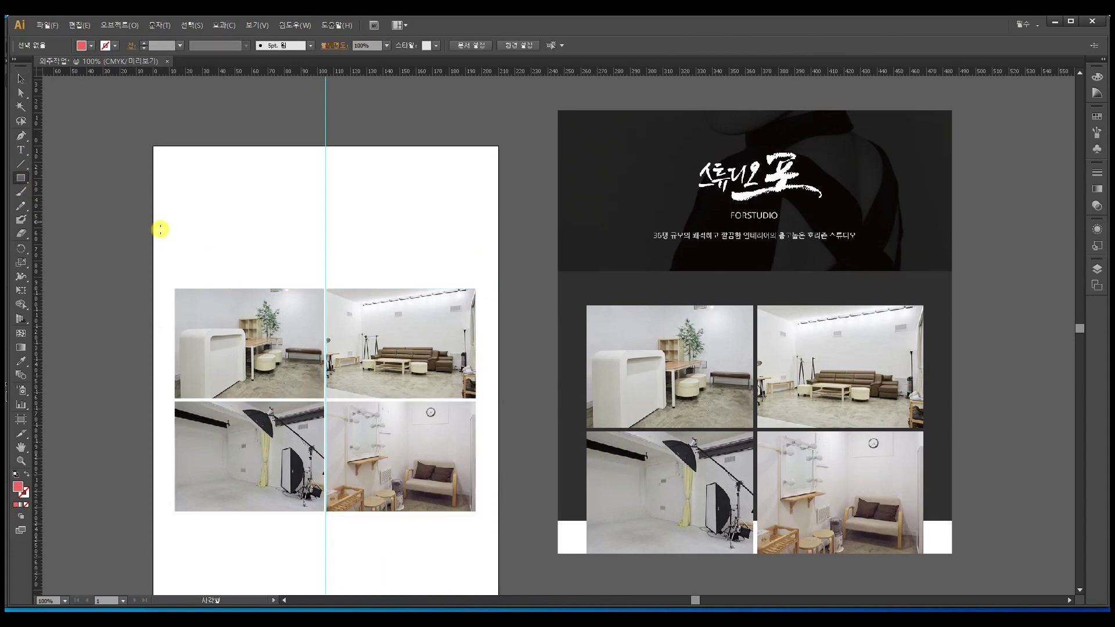
left_click_drag(151, 264, 499, 479)
left_click(21, 361)
left_click(583, 295)
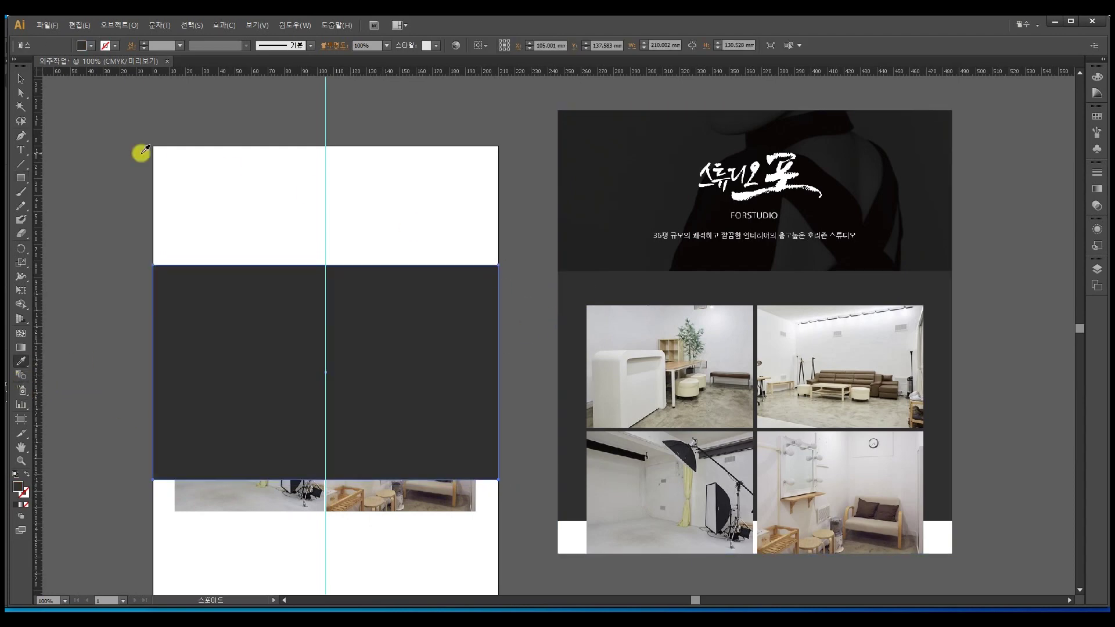
left_click(19, 79)
key("ctrl+shift+bracketleft")
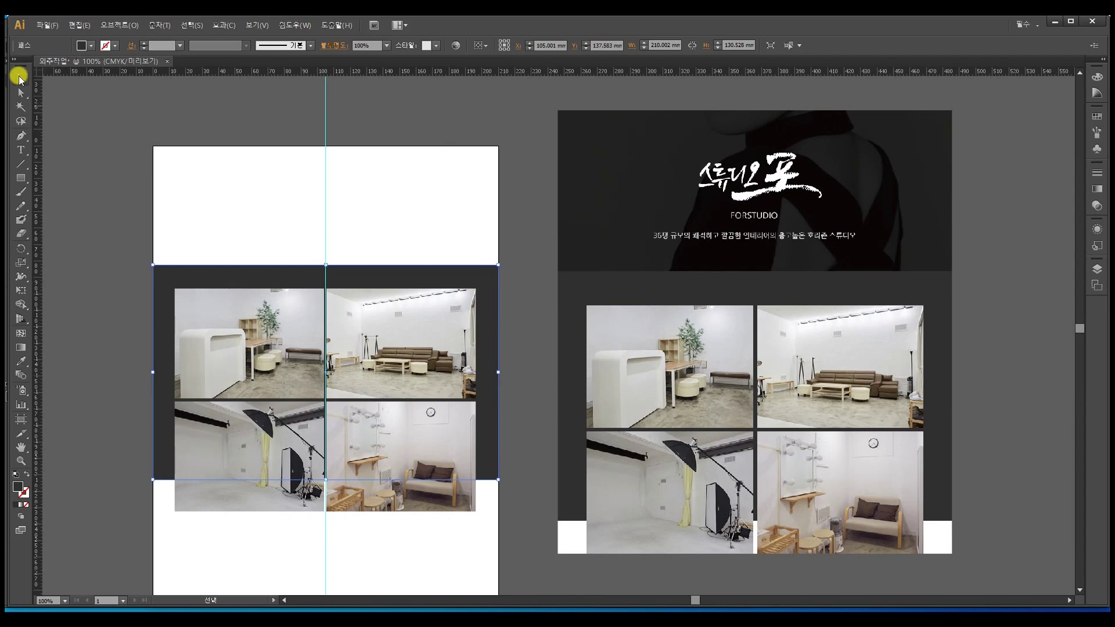
Move the dark grey rectangle and the four photos up together, leaving a shorter header space above
left_click_drag(517, 323, 492, 323)
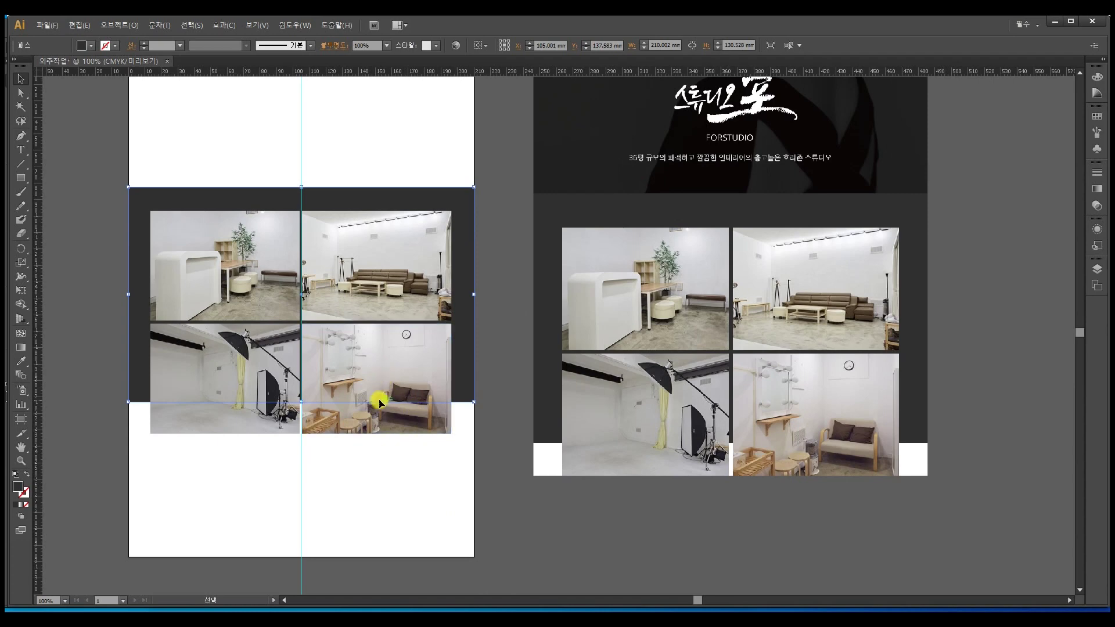
left_click_drag(373, 324, 380, 417)
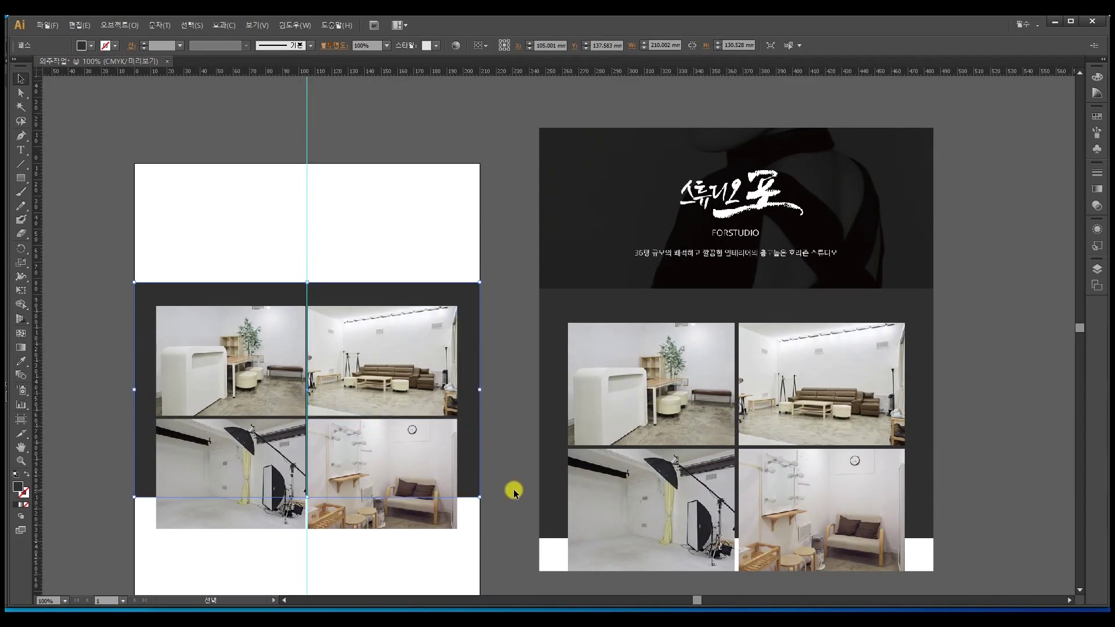
left_click(207, 355, "shift")
left_click_drag(206, 355, 208, 320)
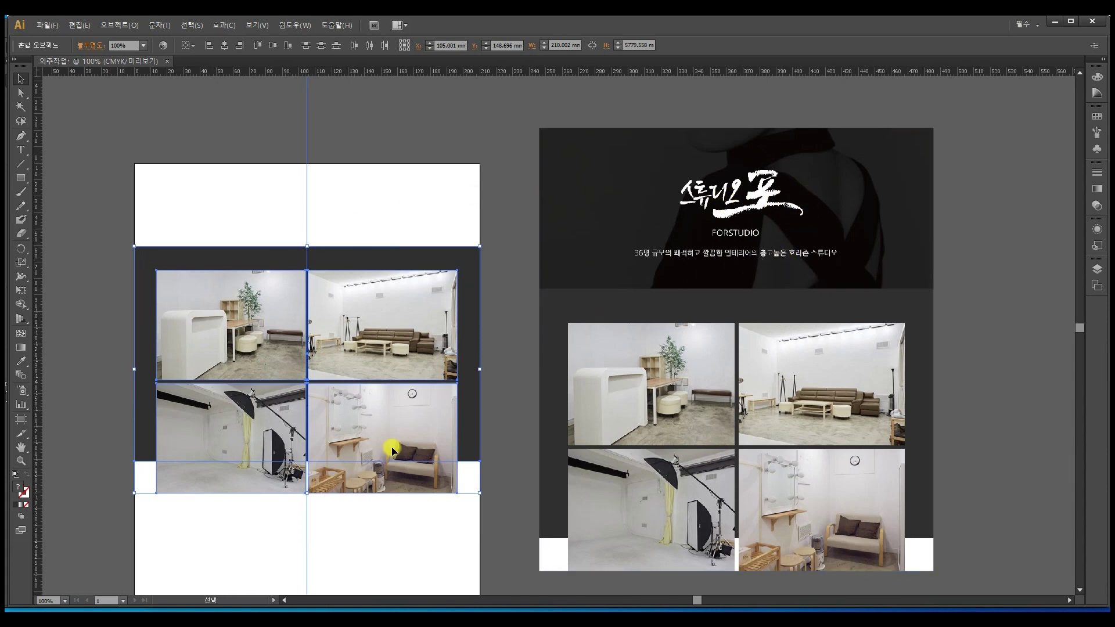
Copy the gold studio logo from the studio's existing Illustrator print file into the blank header area of the artboard
mouse_move(334, 610)
left_click(334, 572)
double_click(546, 303)
left_click_drag(546, 303, 341, 237)
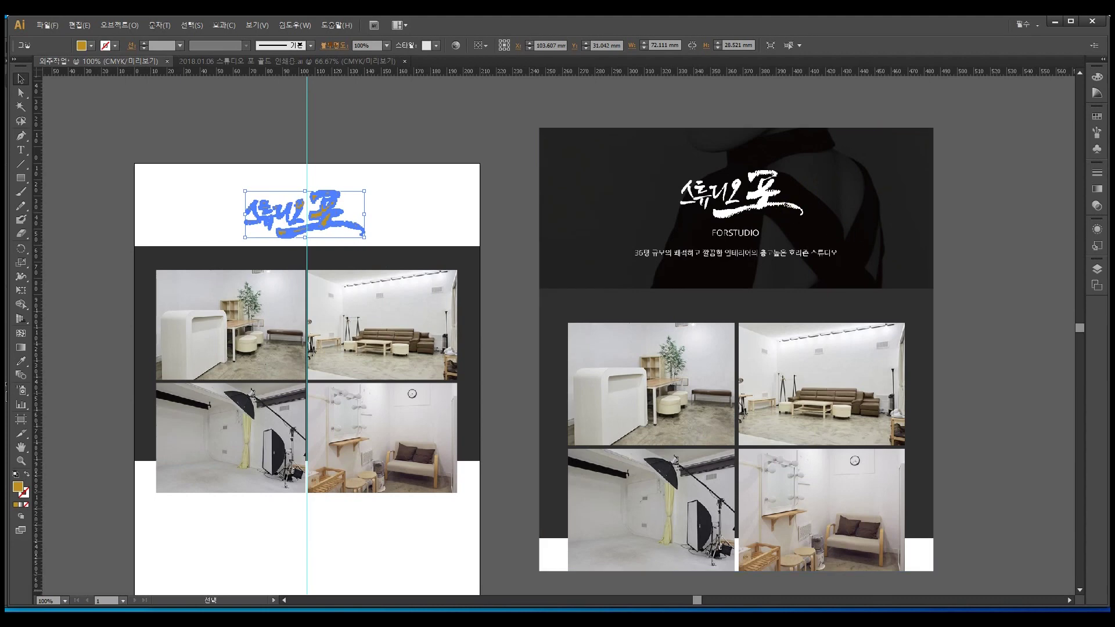
Bring the dark figure background from the Photoshop event page into Illustrator, aligned to the artboard's upper-left corner
key("alt+Tab")
left_click_drag(548, 174, 511, 624)
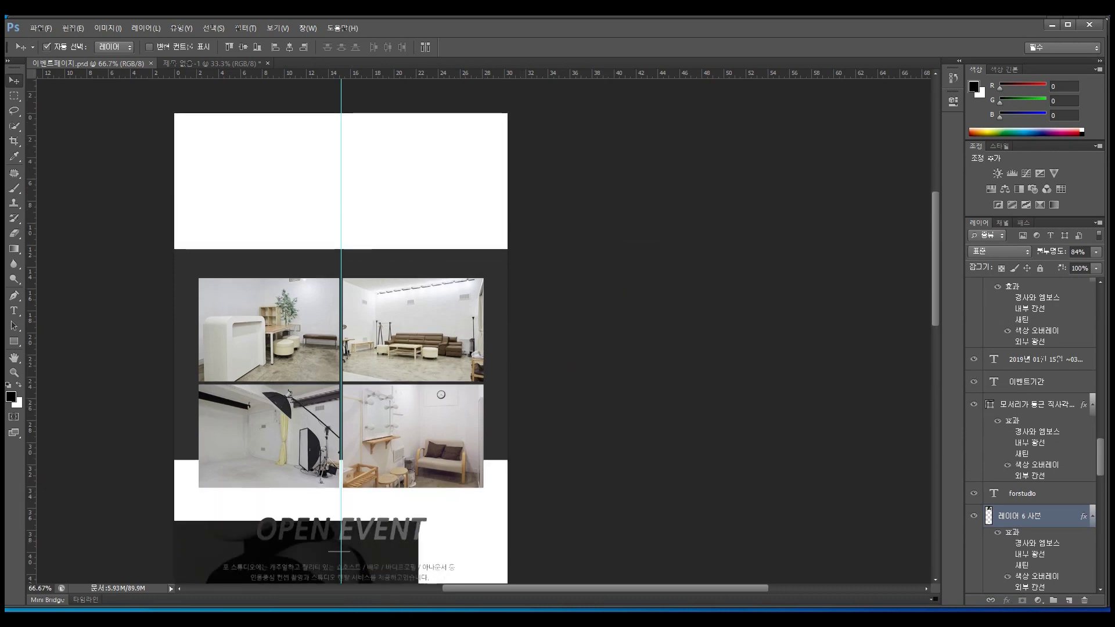
left_click_drag(511, 625, 418, 204)
left_click_drag(516, 232, 479, 317)
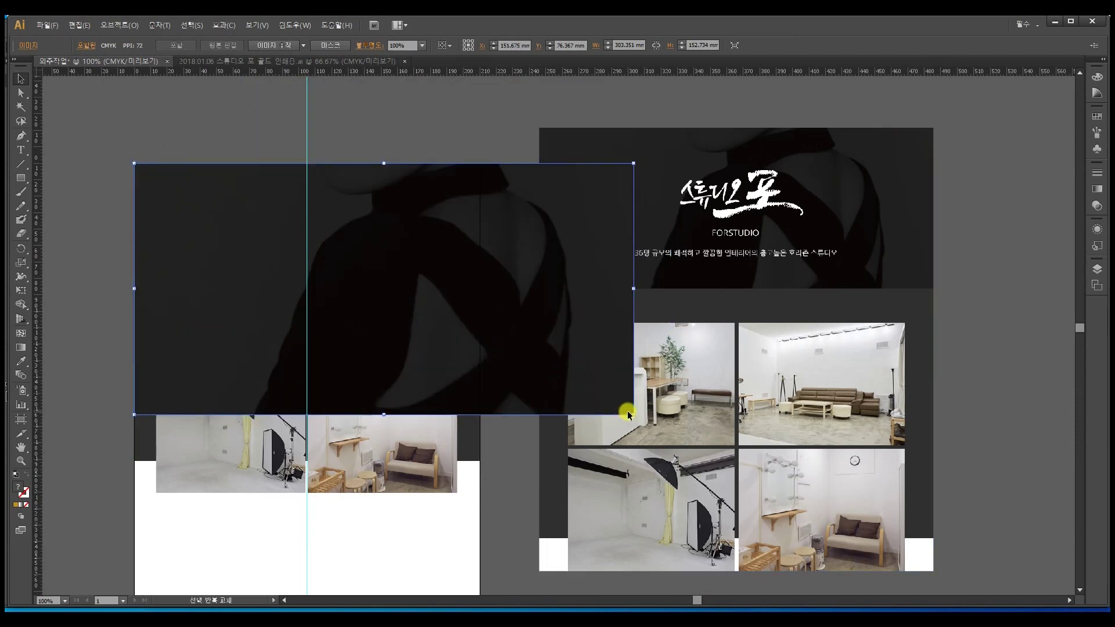
Scale the dark header image to the artboard's width, about 210 × 106 mm, keeping its upper-left corner in place
left_click_drag(634, 413, 478, 401)
left_click(486, 331)
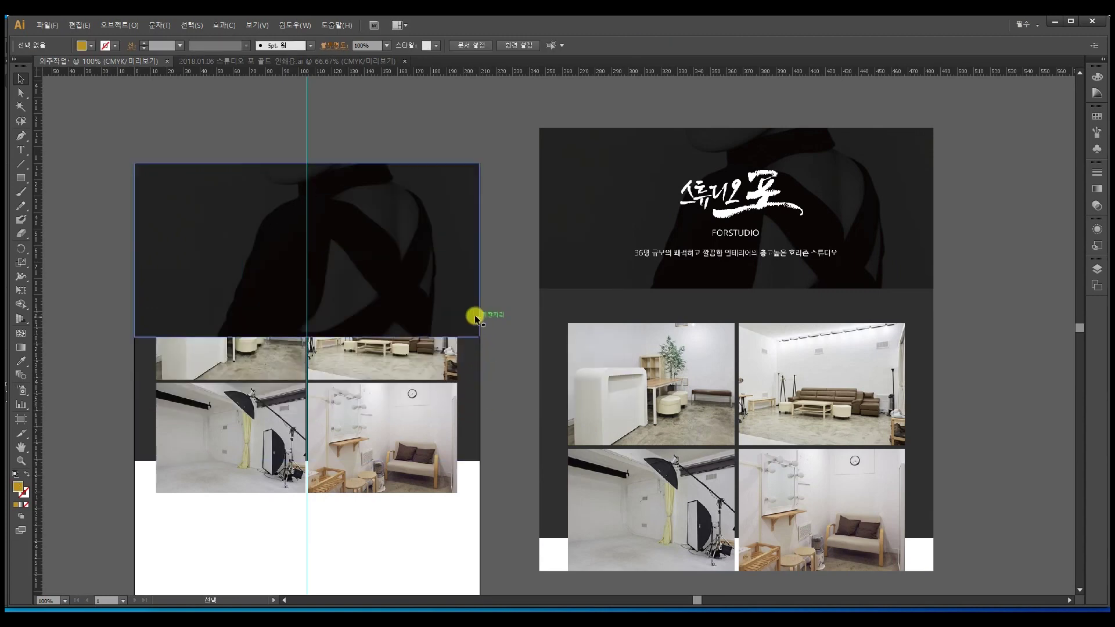
left_click(462, 283)
mouse_move(479, 337)
left_mouse_down()
mouse_move(487, 356)
mouse_move(479, 338)
left_mouse_up()
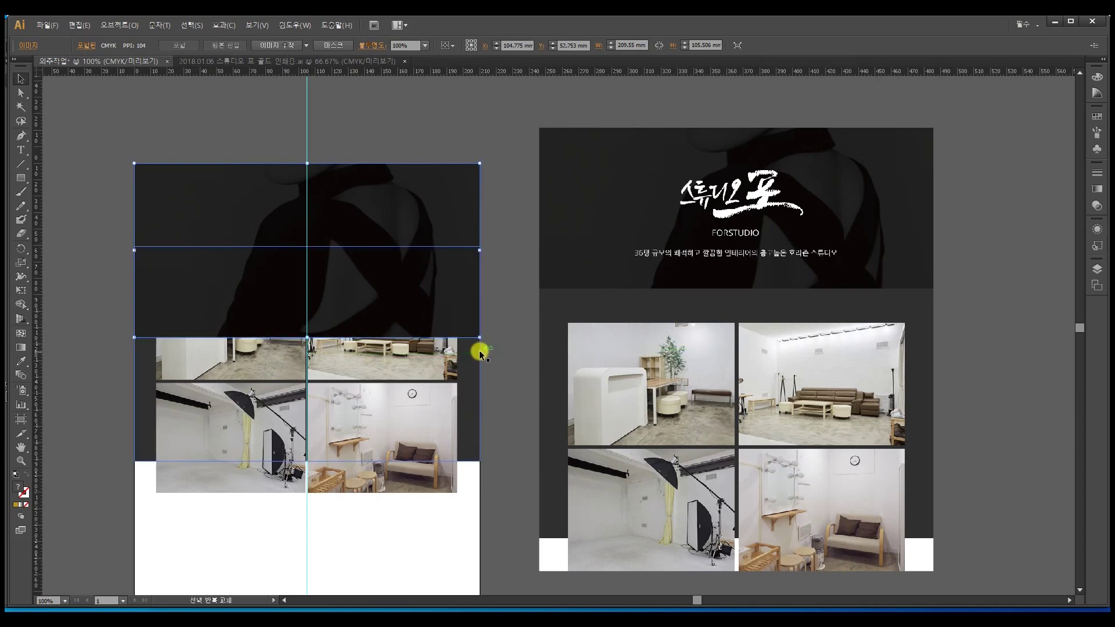
left_click(498, 313)
Bring the four photos and the grey rectangle in front of the header image and move them slightly down
left_click(423, 357)
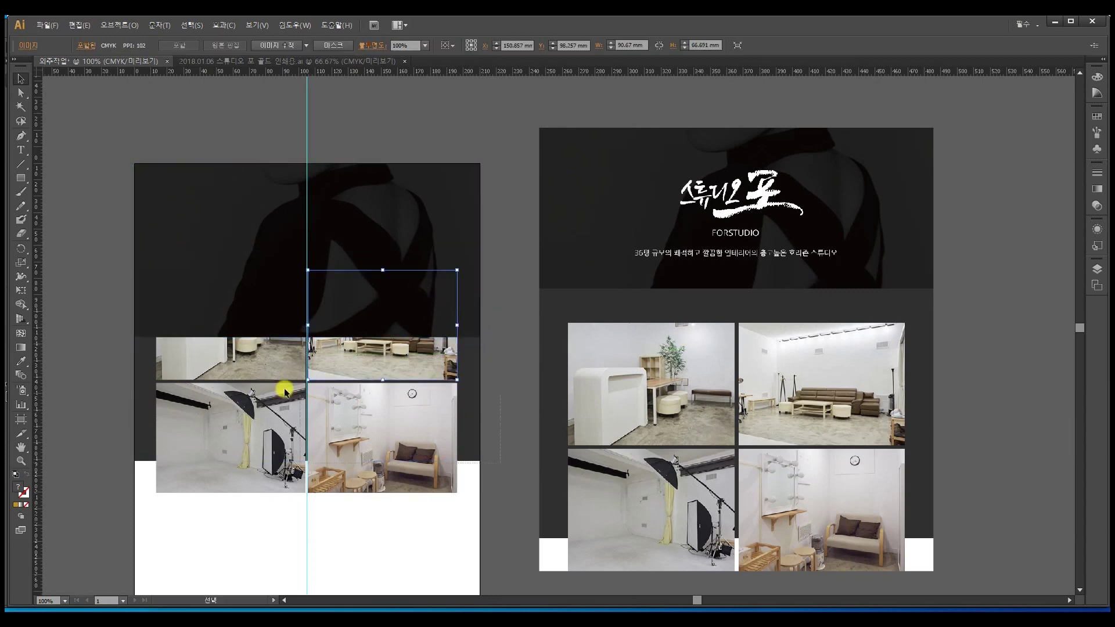
left_click(239, 372, "shift")
key("ctrl+shift+bracketright")
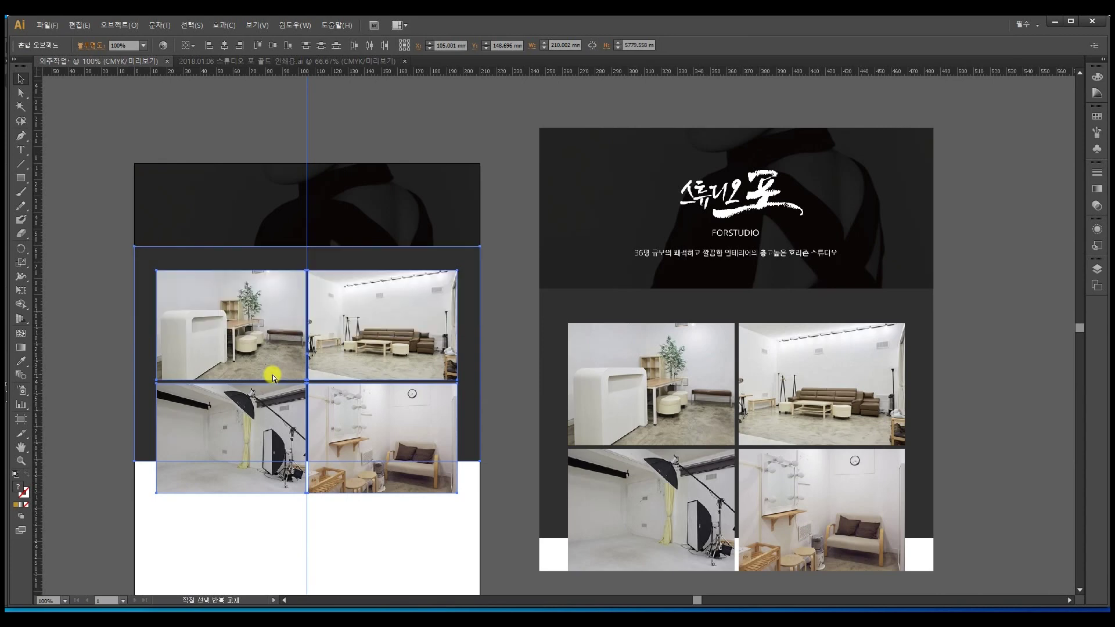
left_click_drag(365, 324, 367, 338)
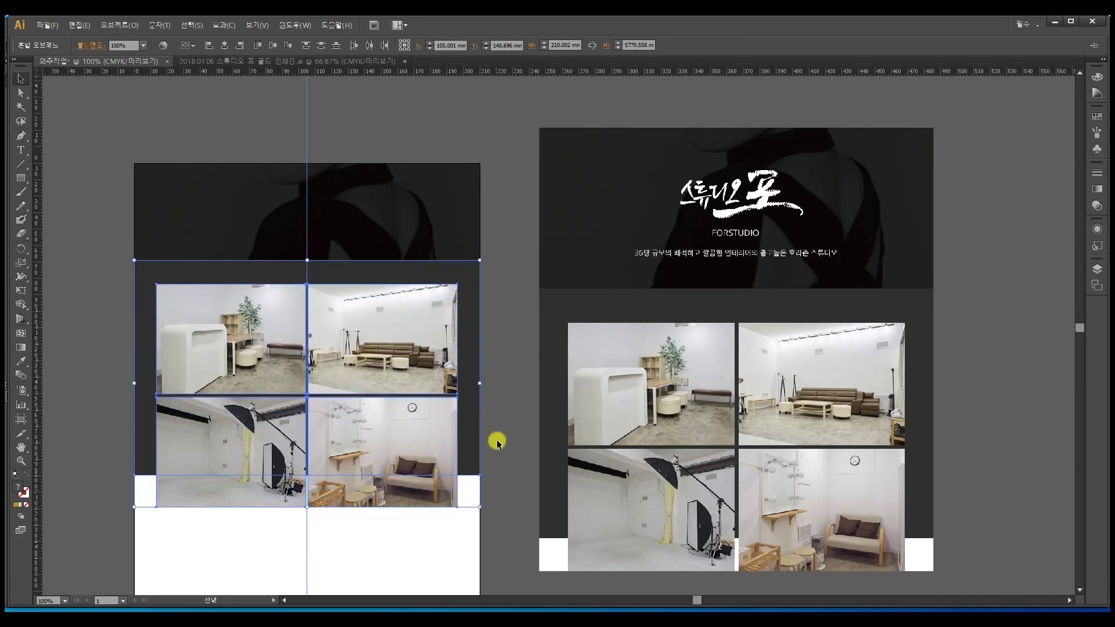
Send the photos and grey rectangle backward, then send the header image behind them and the gold logo
left_click_drag(498, 441, 206, 349)
key("ctrl+bracketleft")
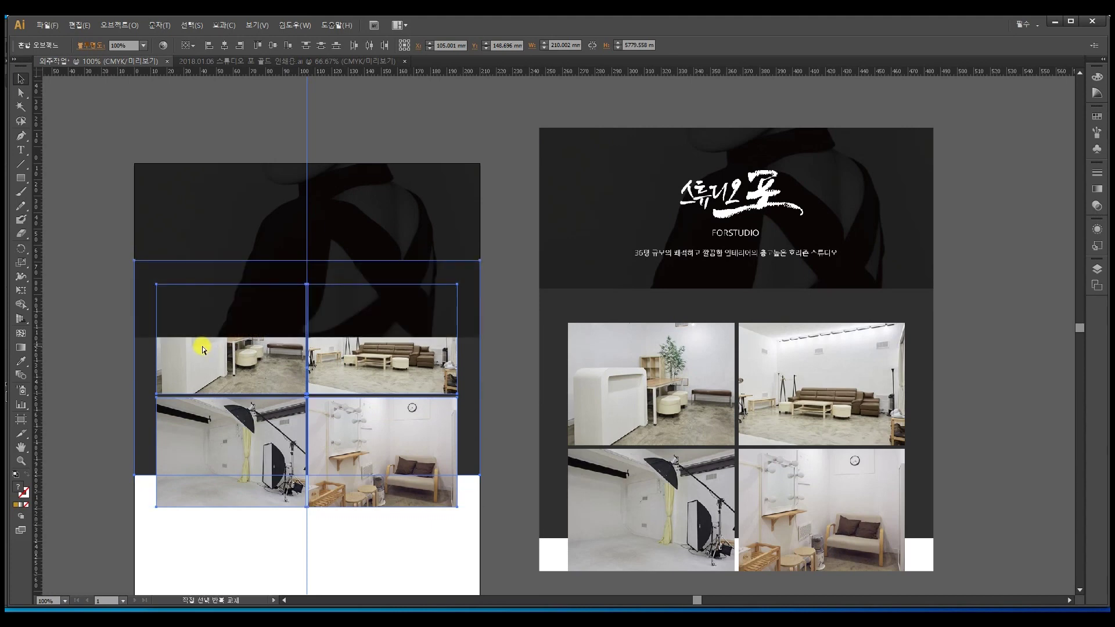
left_click(318, 219)
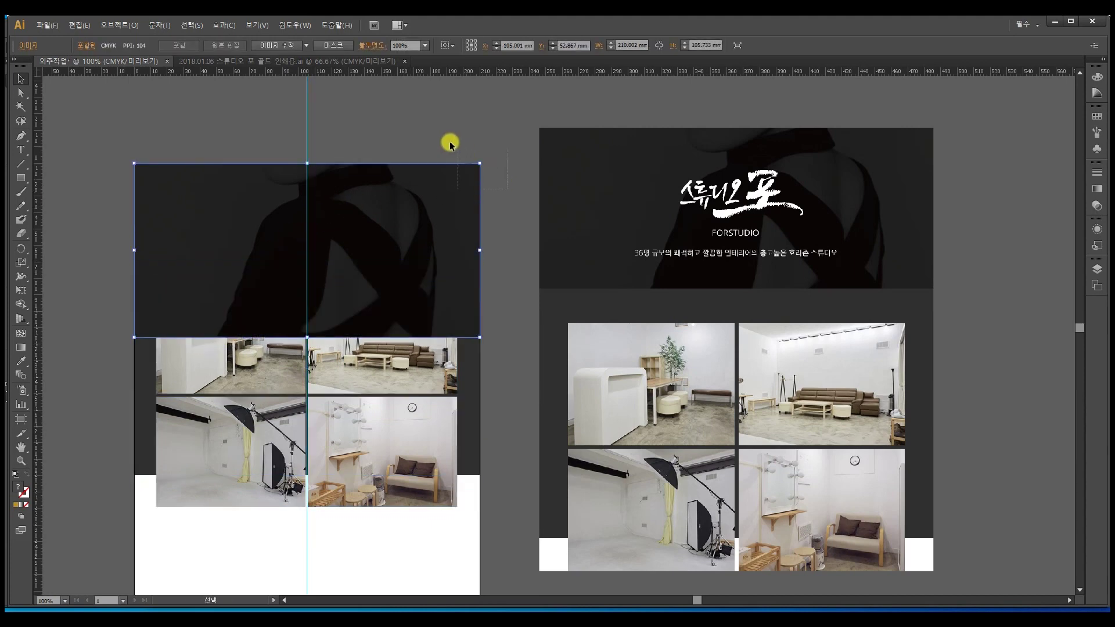
key("ctrl+bracketleft")
key("ctrl+bracketleft")
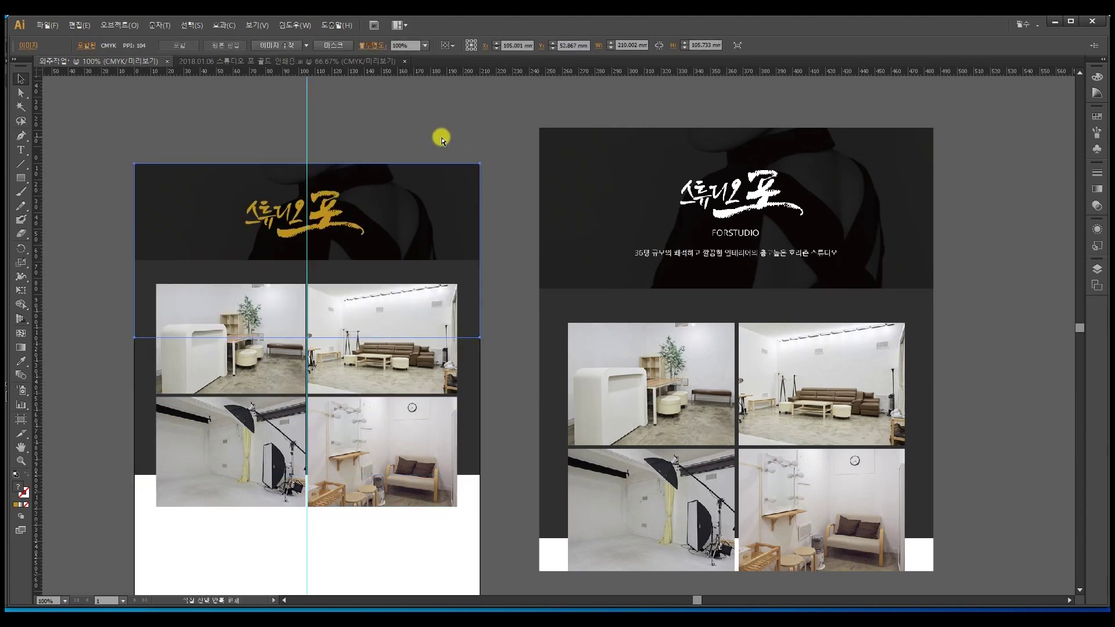
Recolour the gold logo by sampling white from the blank lower part of the artboard with the Eyedropper
left_click(364, 210)
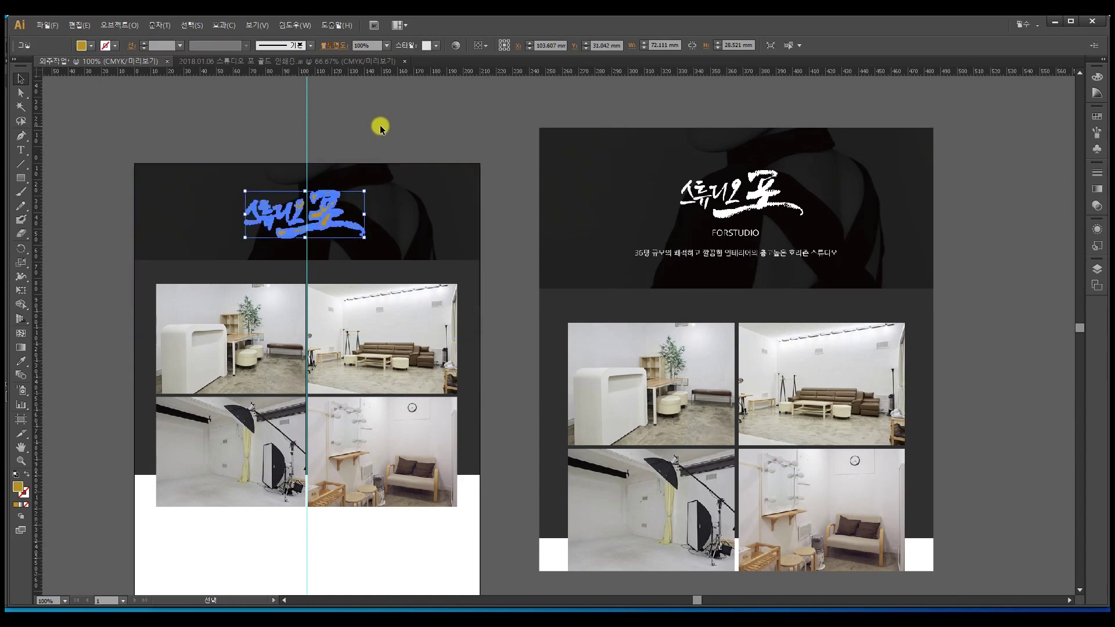
left_click(19, 361)
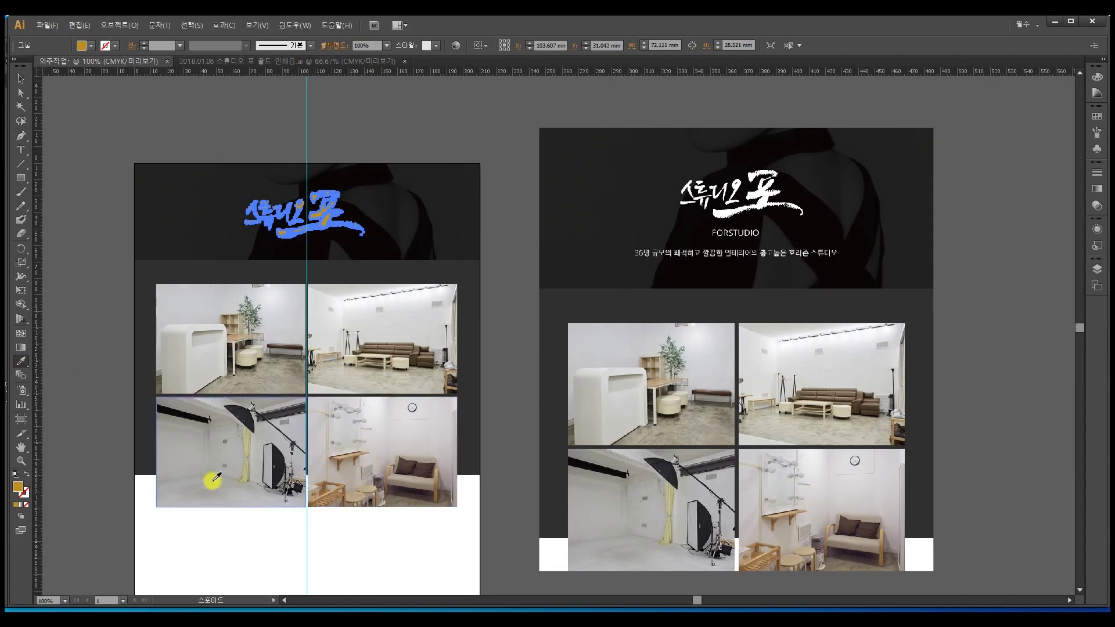
left_click(22, 361)
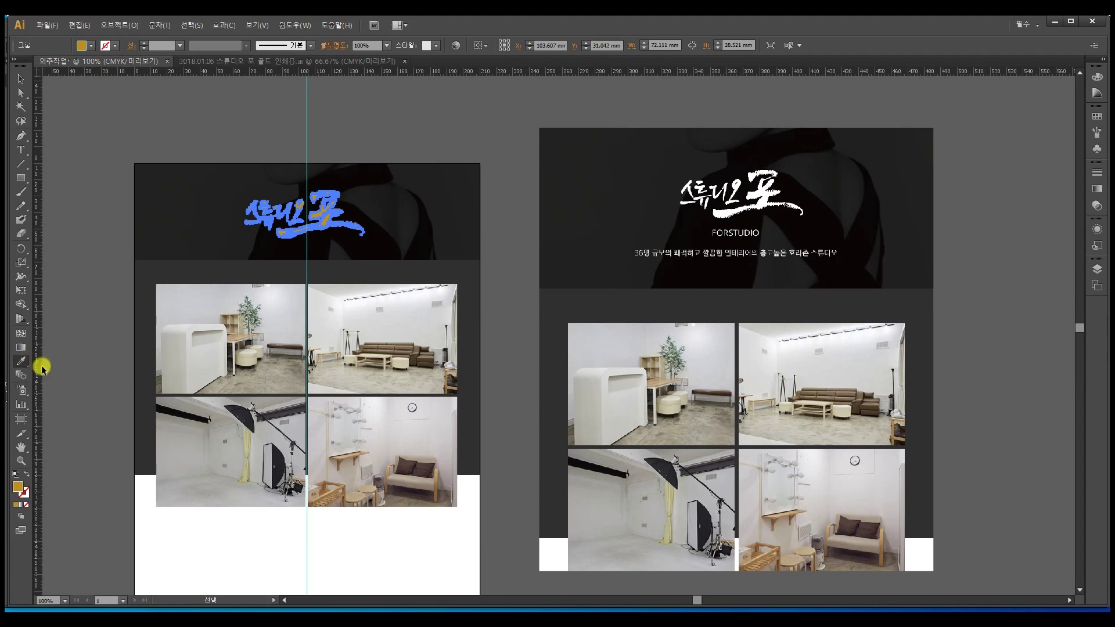
left_click(240, 535)
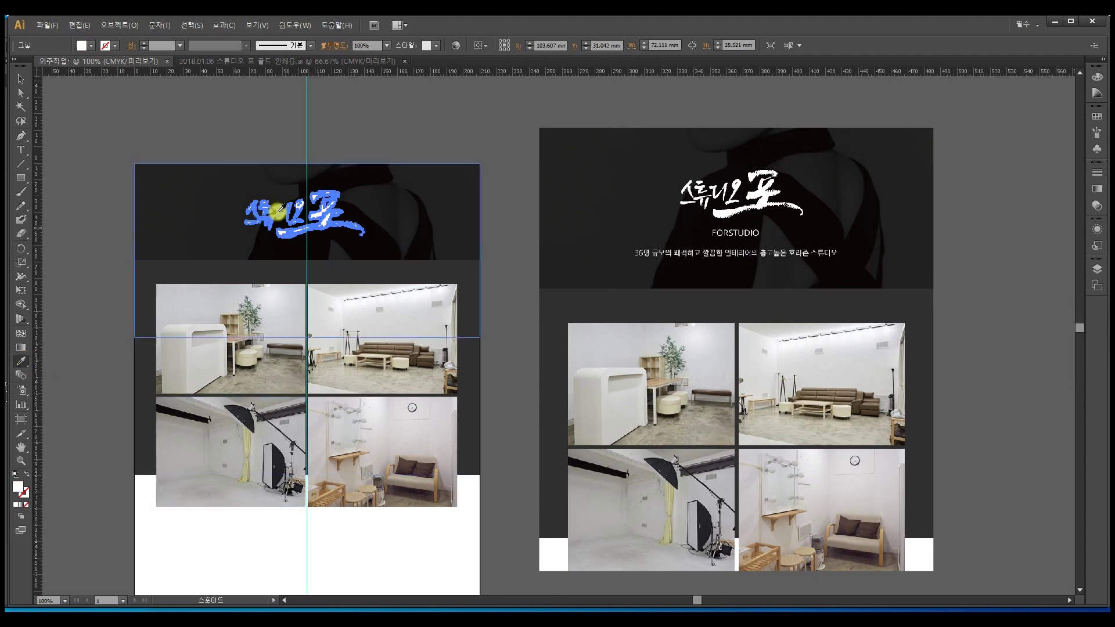
left_click(21, 78)
left_click(132, 102)
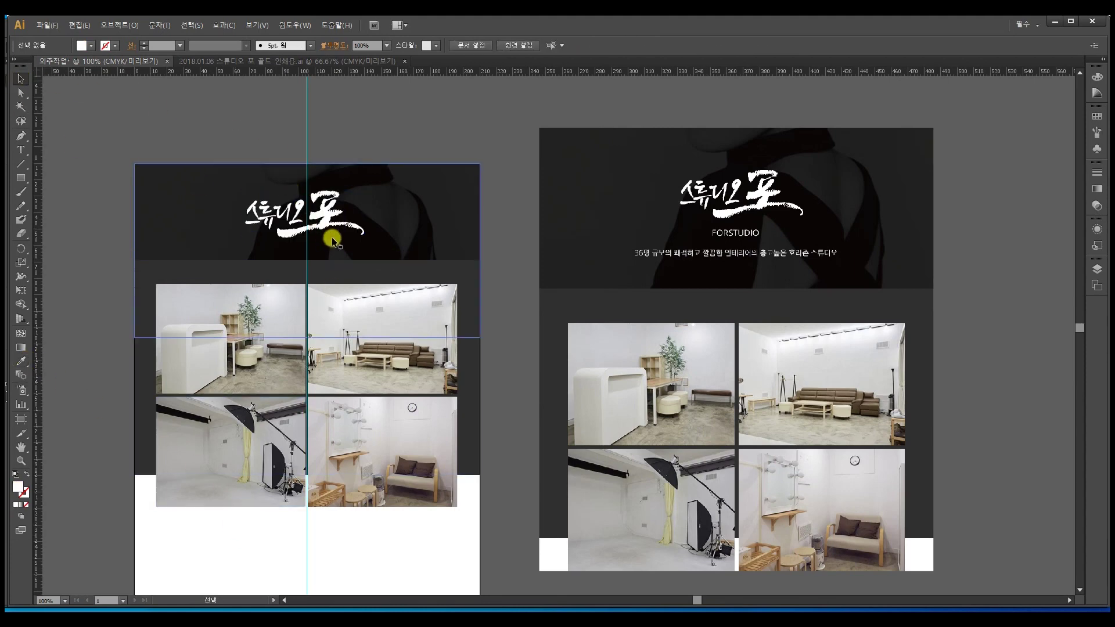
Set the gold logo's fill to white in the Color Picker
left_click(331, 216)
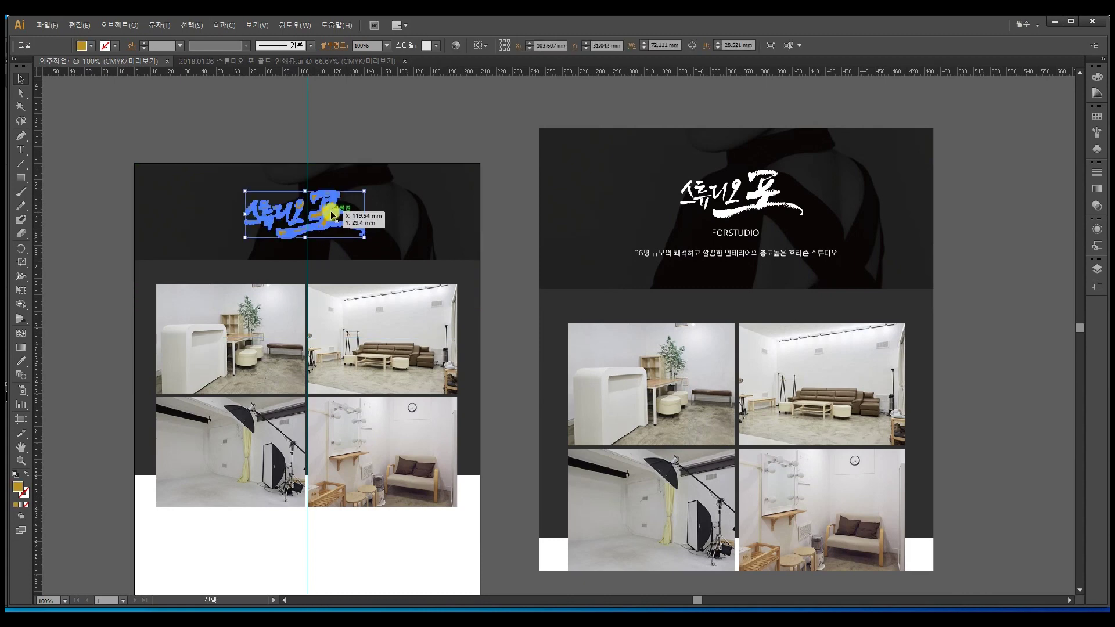
double_click(19, 488)
left_click_drag(480, 319, 400, 230)
left_click(693, 248)
left_click(384, 130)
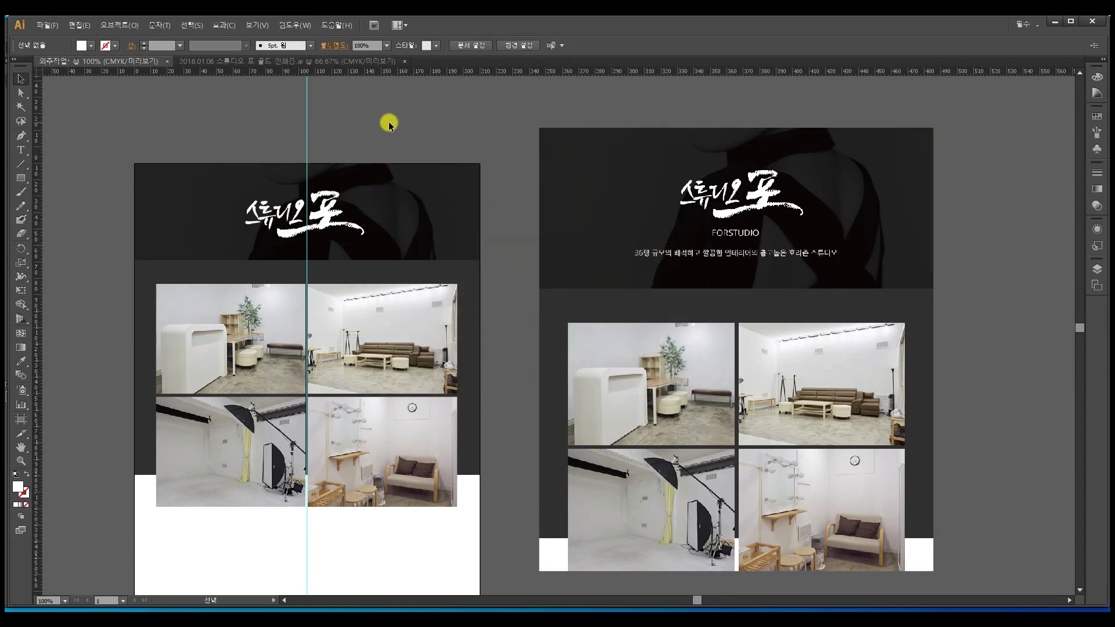
Move the white logo slightly higher in the header and centre it on the vertical guide
key("ctrl+equal")
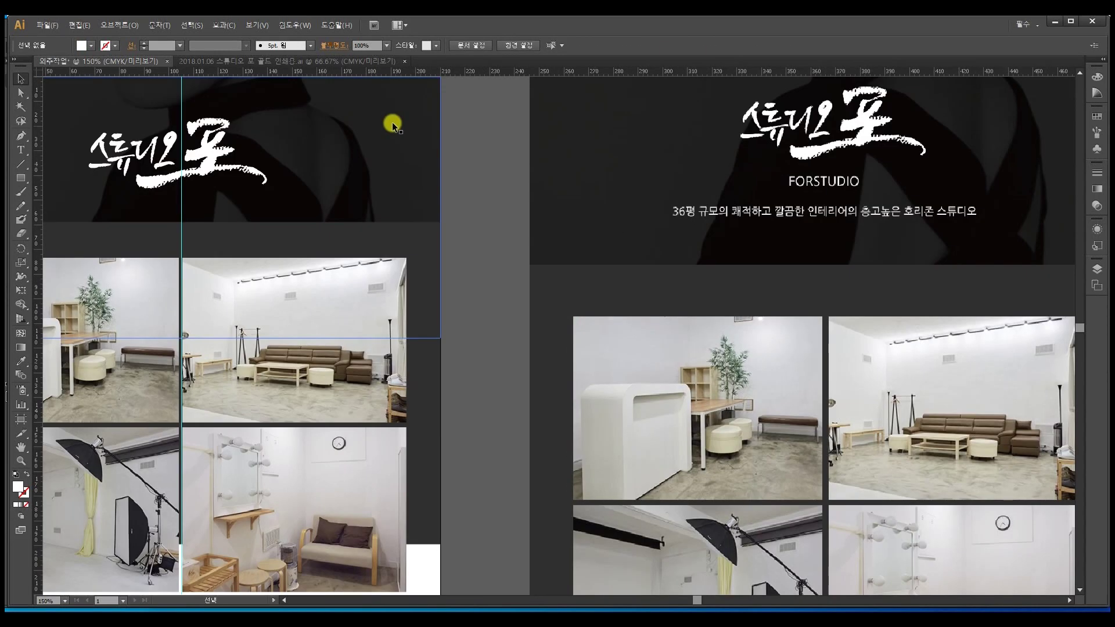
left_click_drag(326, 141, 484, 228)
left_click_drag(361, 254, 360, 237)
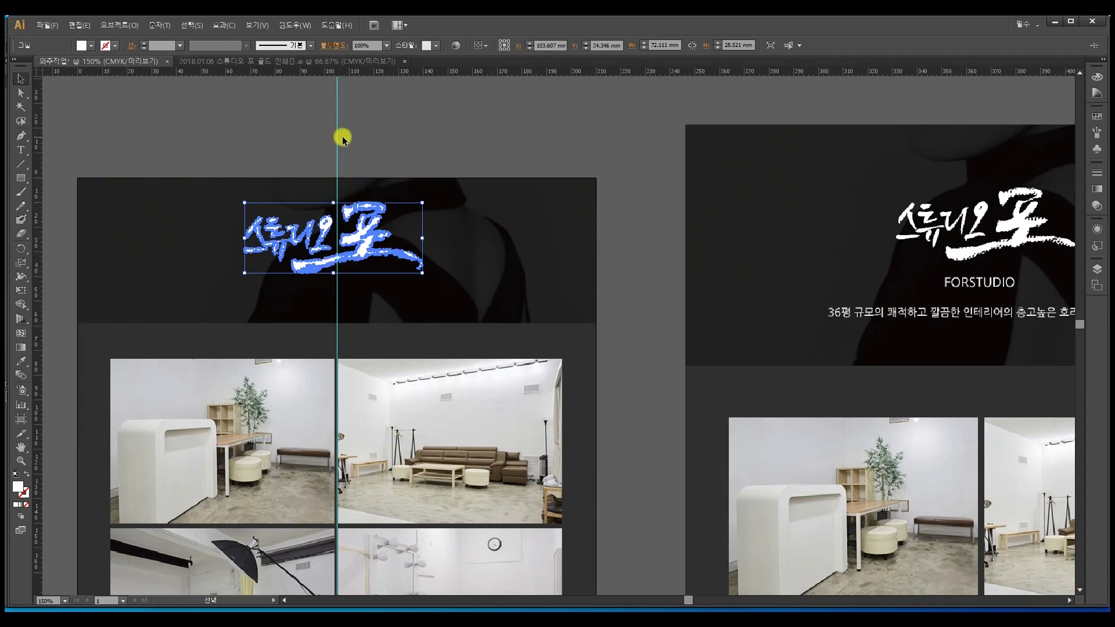
key("Right")
key("Right")
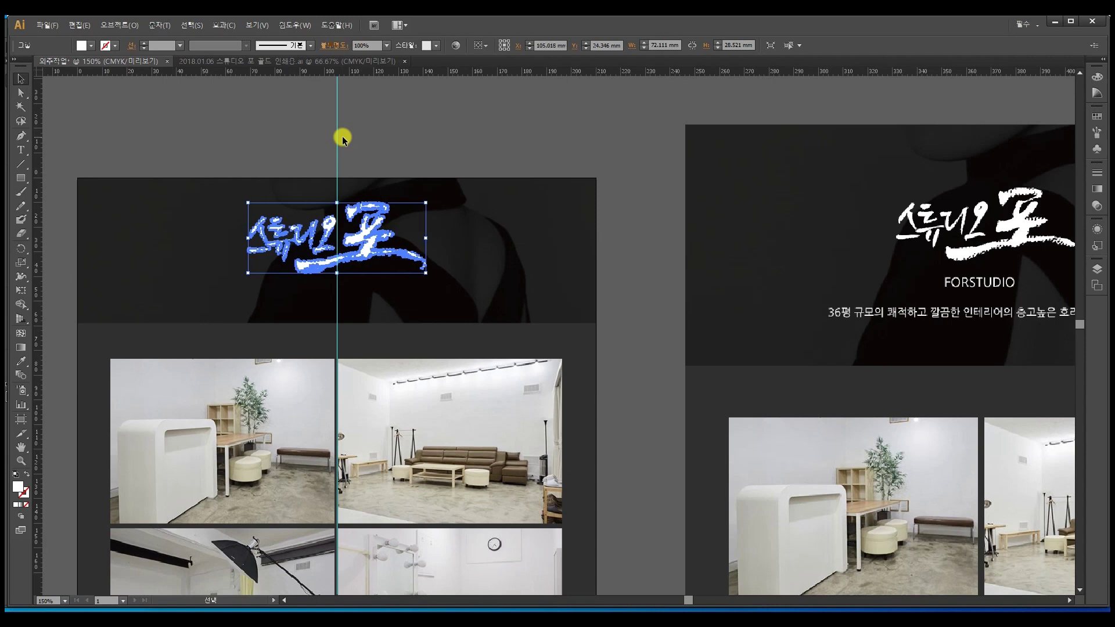
key("Left")
key("Left")
key("Left")
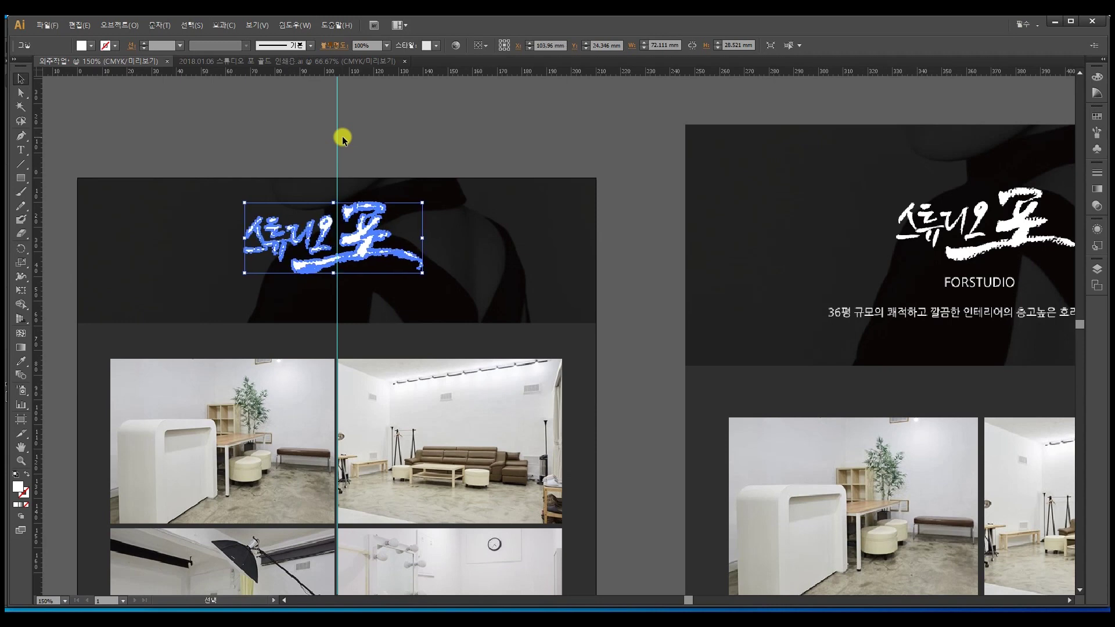
key("Right")
key("Right")
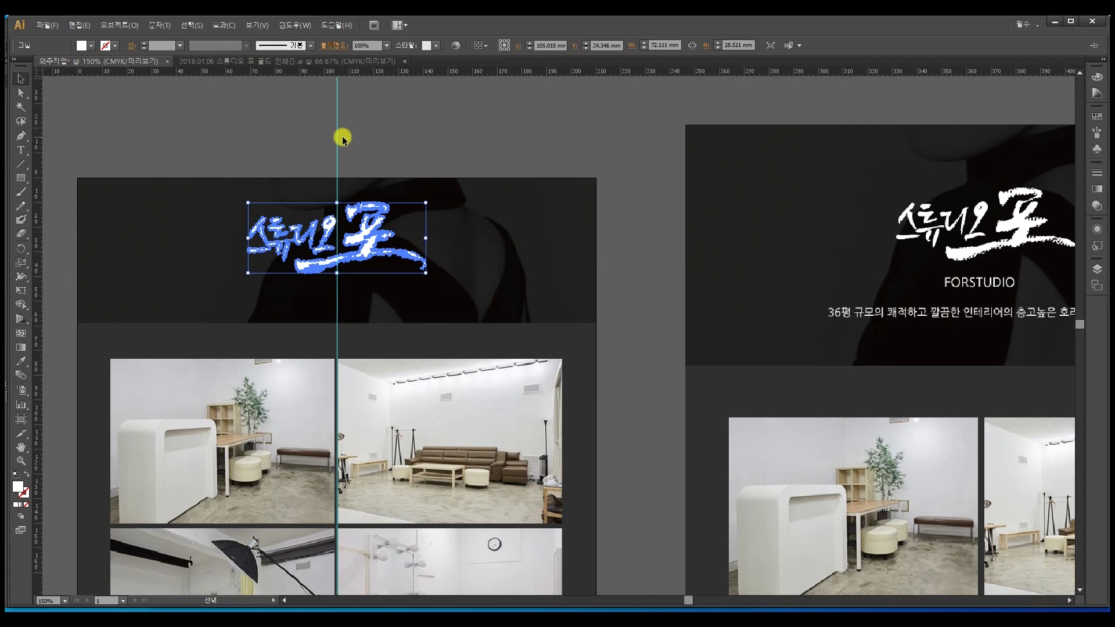
left_click(375, 142)
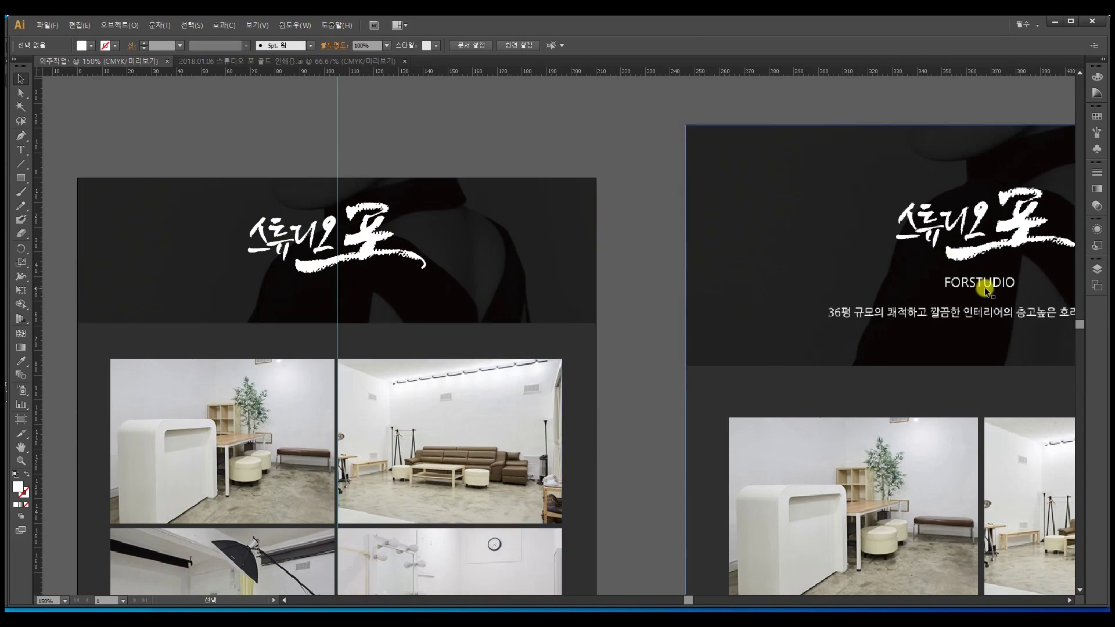
Start a point text line under the white logo at the vertical guide and set its fill colour to white
left_click_drag(985, 287, 953, 262)
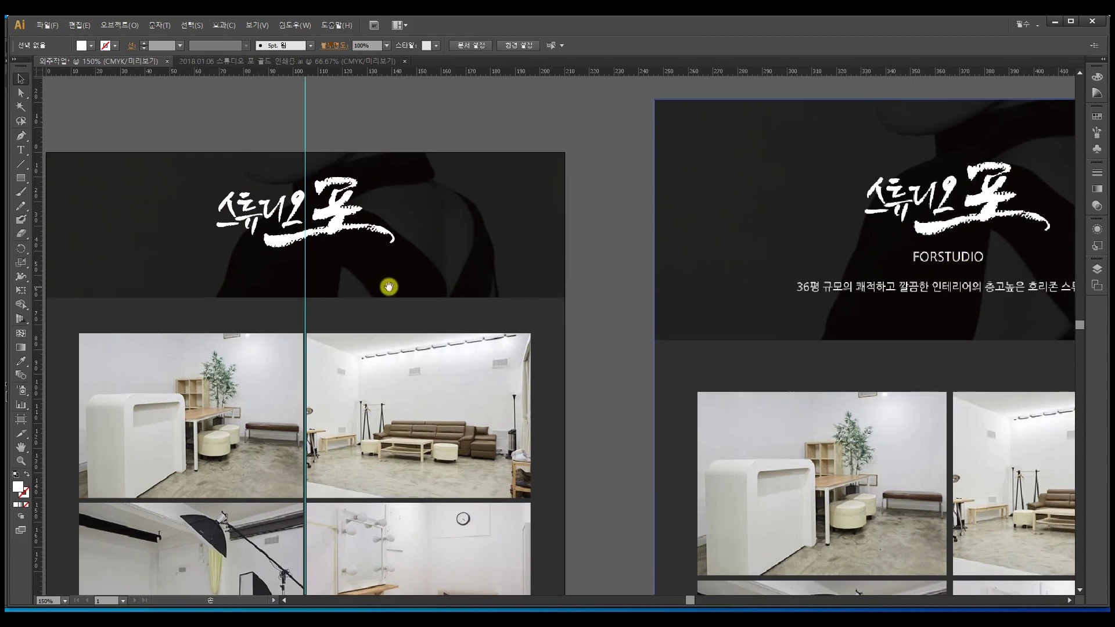
left_click(21, 150)
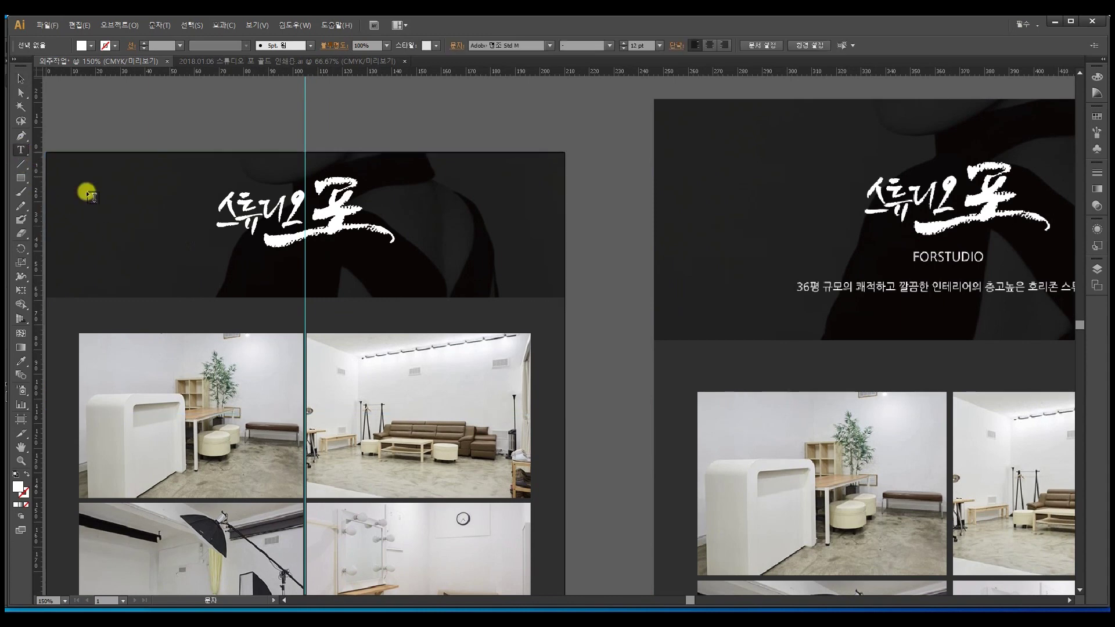
left_click(305, 263)
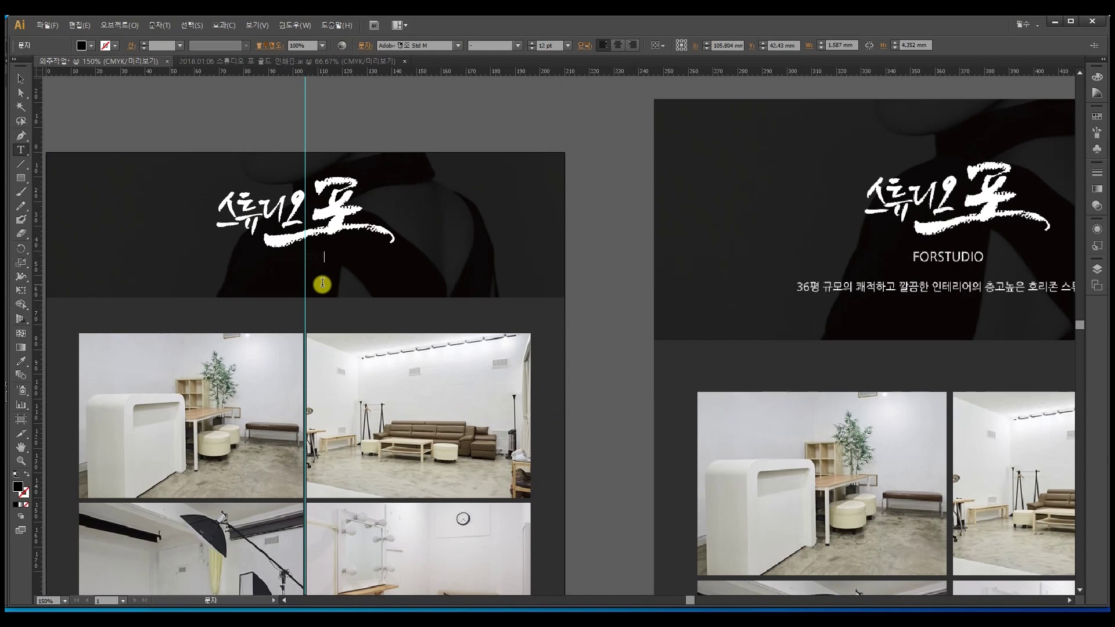
key("ctrl+a")
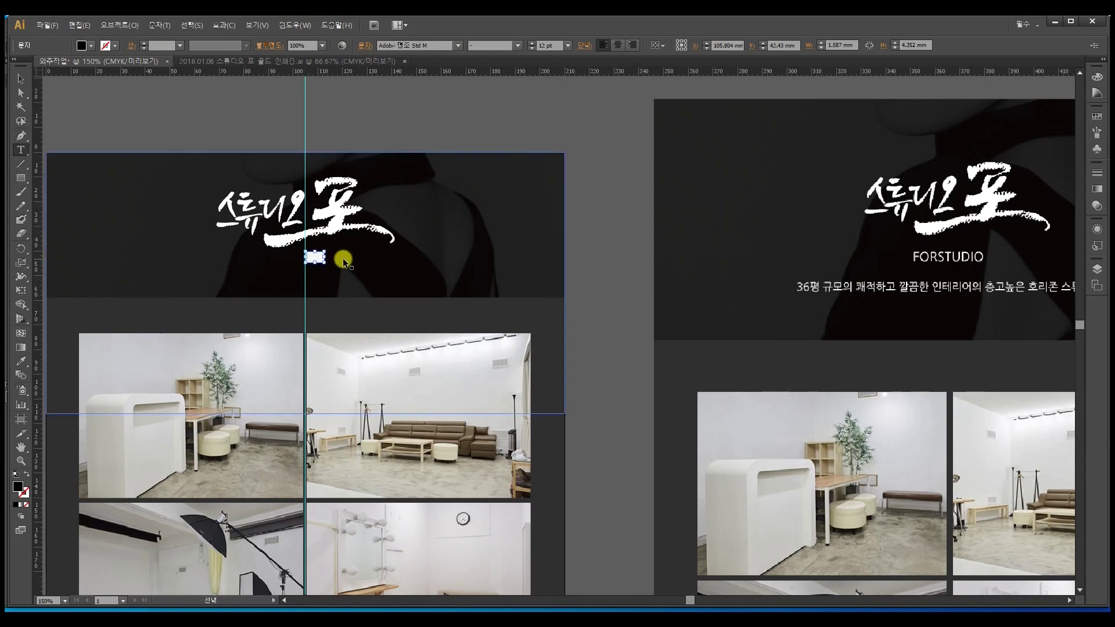
double_click(18, 488)
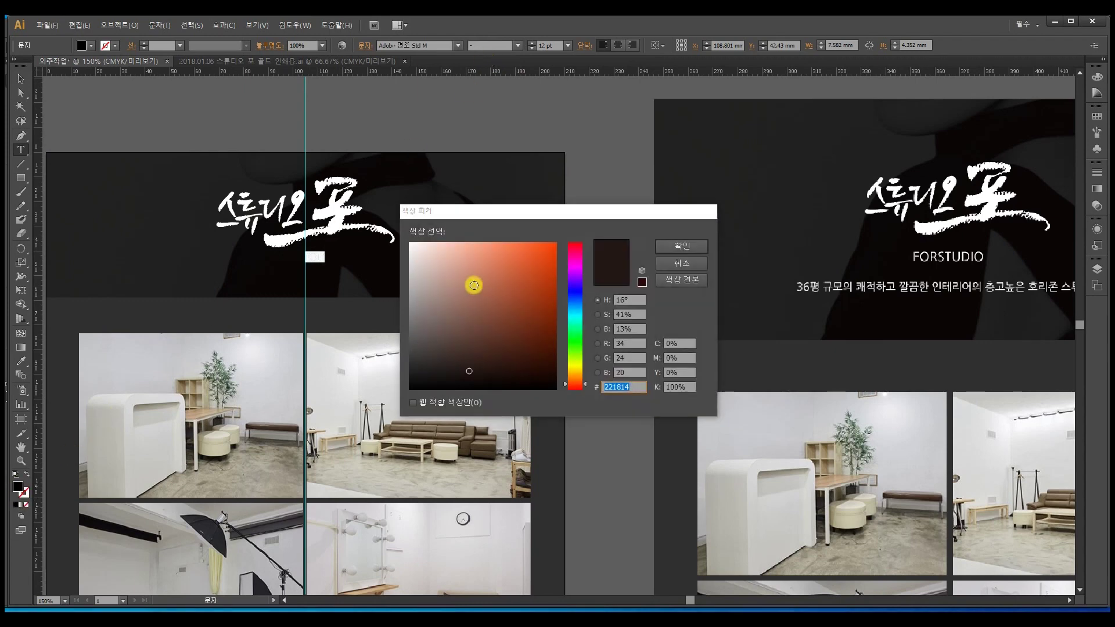
left_click_drag(473, 286, 391, 237)
left_click(677, 249)
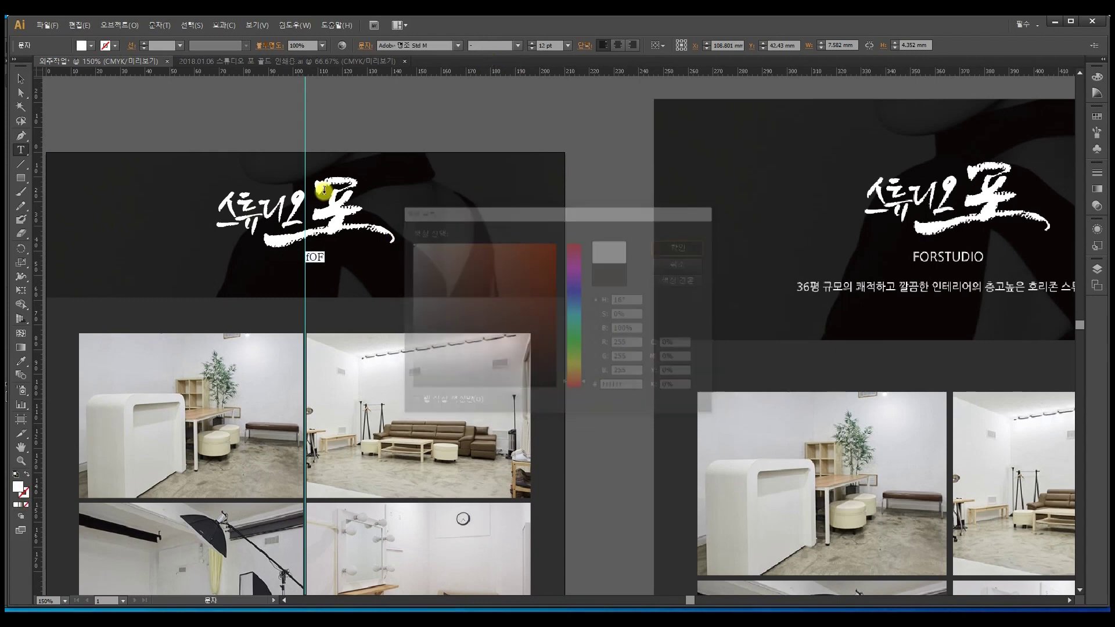
Complete the text under the logo and correct its letters so that it reads FORSTUDIO in capitals
left_click(323, 260)
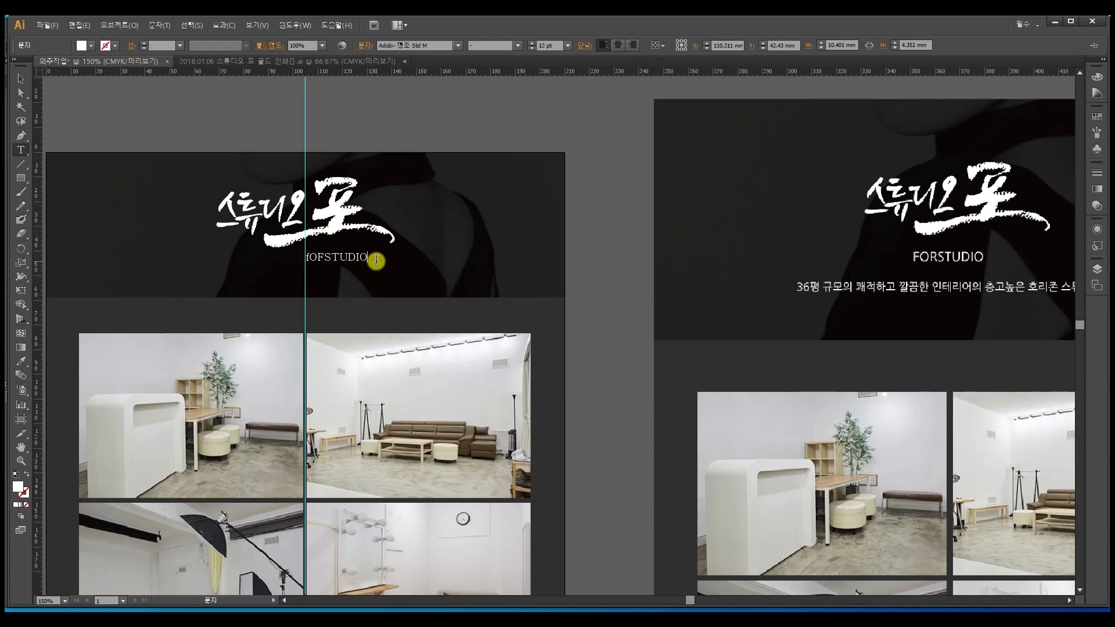
key("ctrl+a")
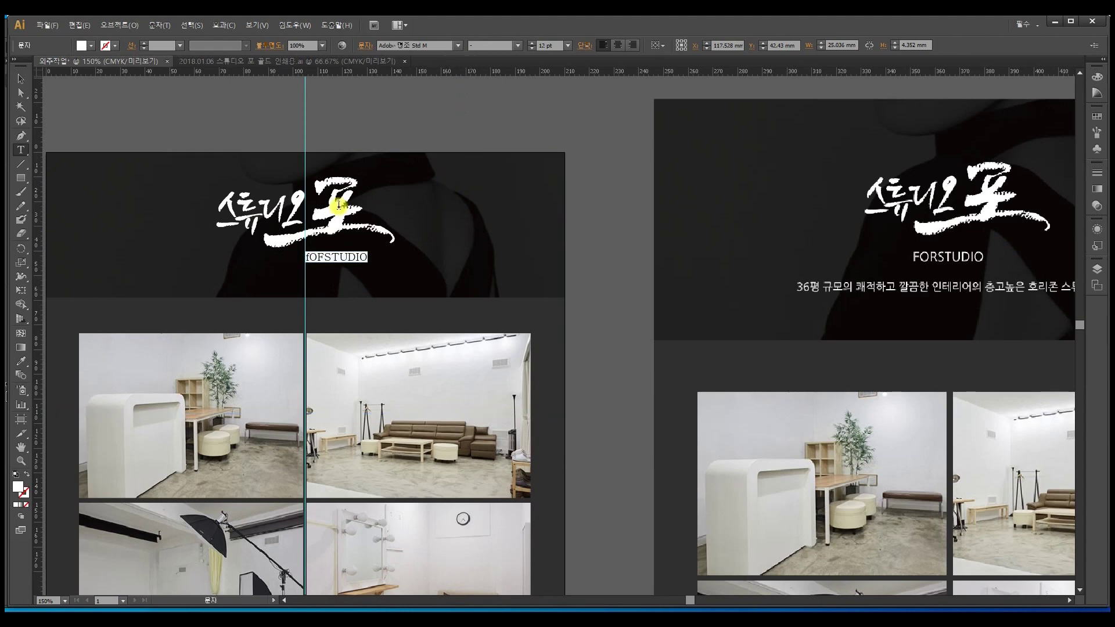
left_click(308, 258)
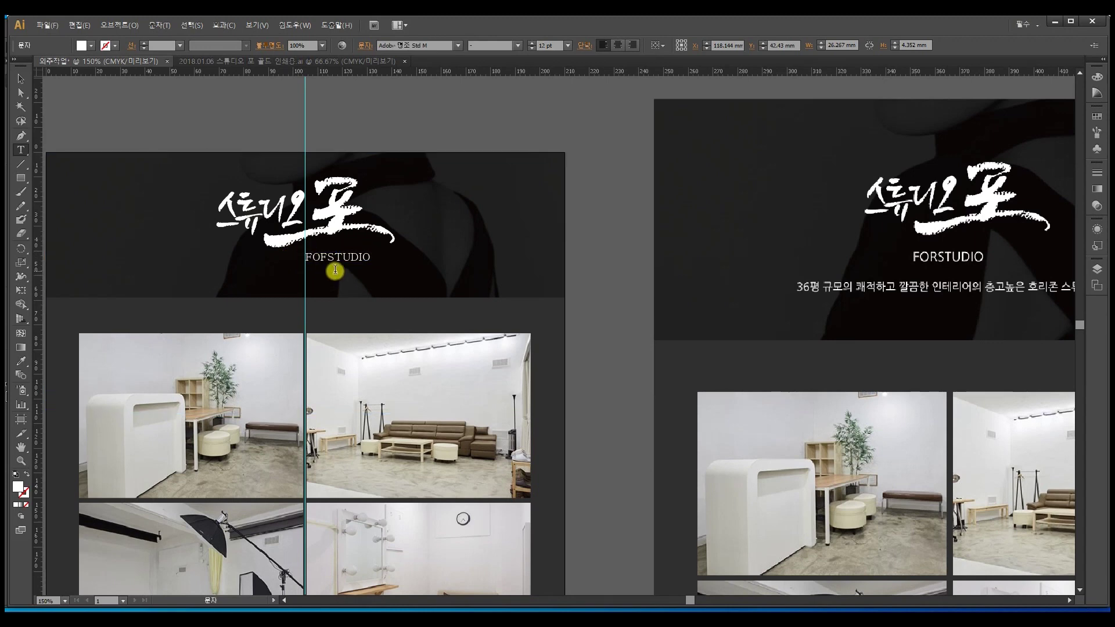
left_click_drag(309, 257, 327, 257)
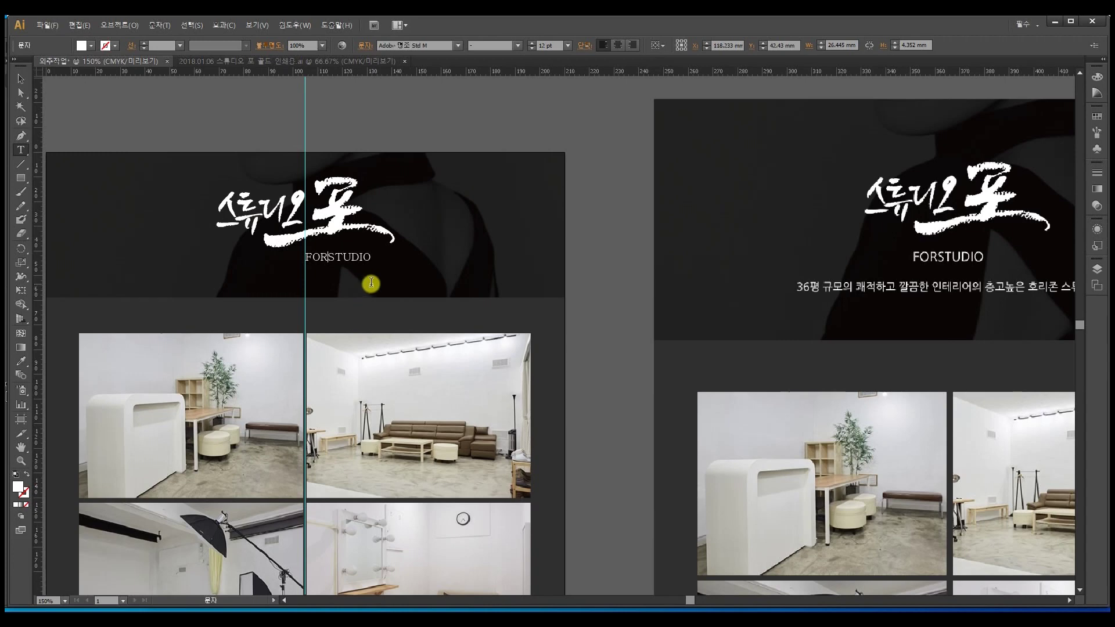
Set the FORSTUDIO text's font to 나눔스퀘어 in the Bold style
double_click(355, 260)
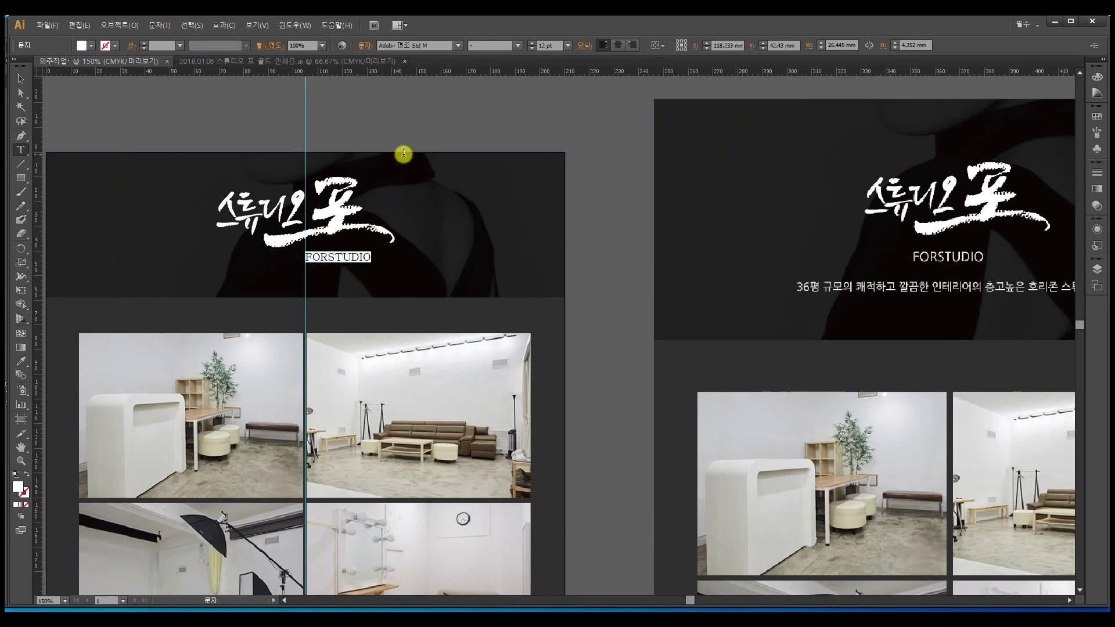
left_click(456, 46)
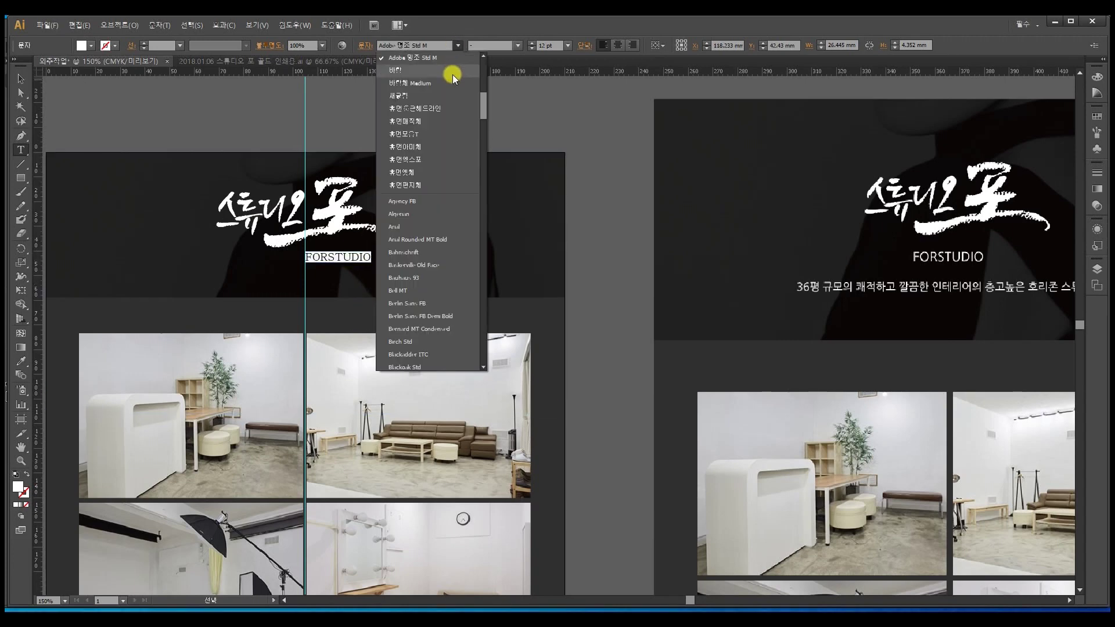
left_click_drag(485, 134, 485, 89)
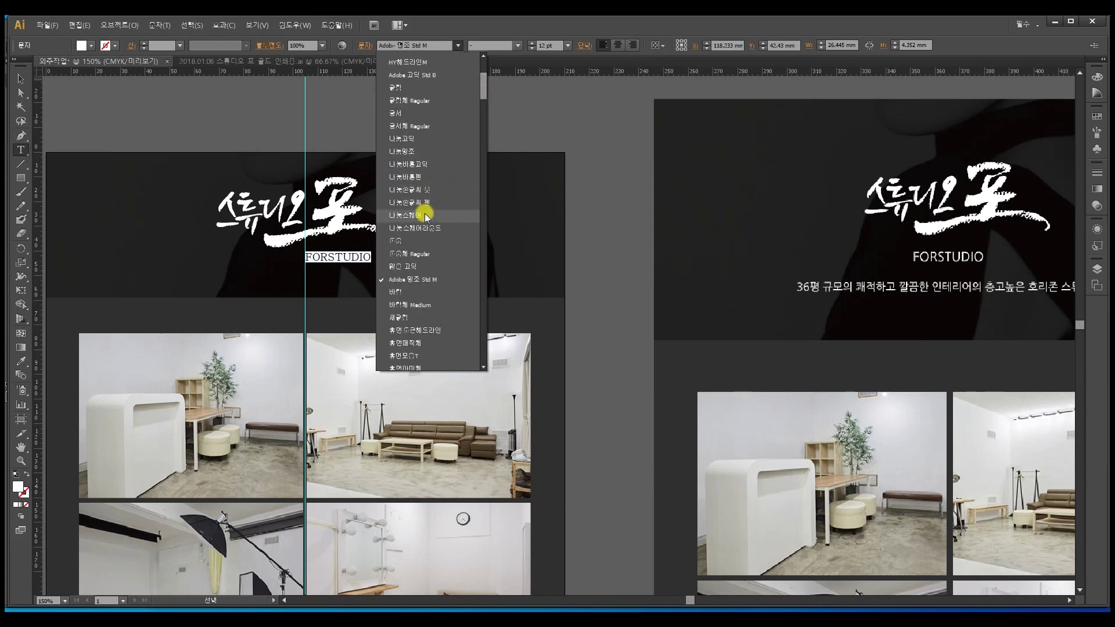
left_click(423, 149)
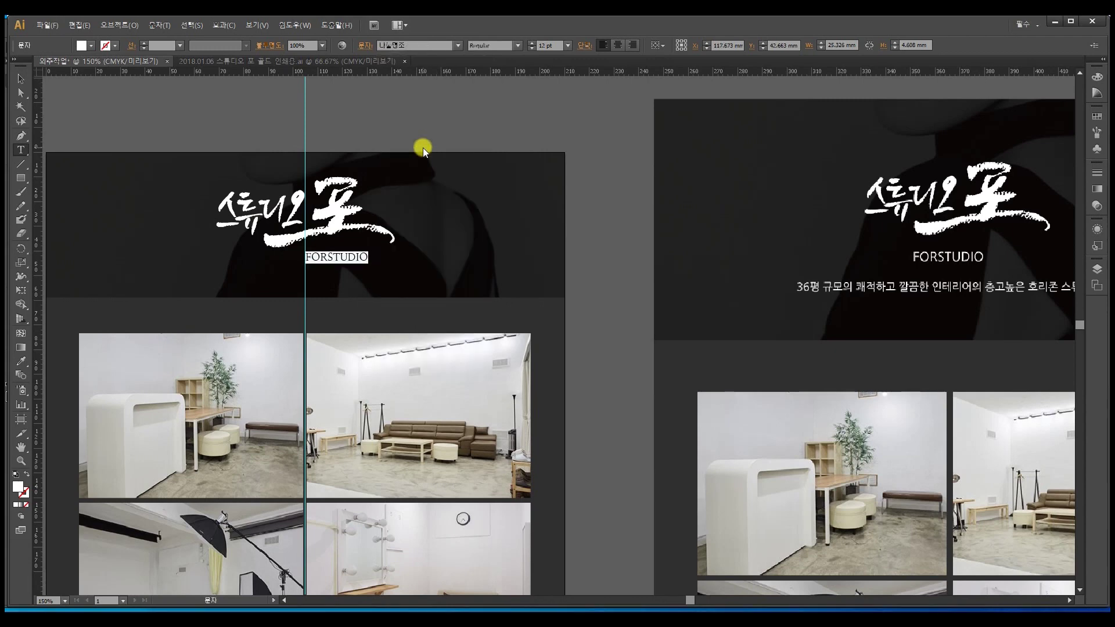
left_click(463, 51)
left_click(445, 120)
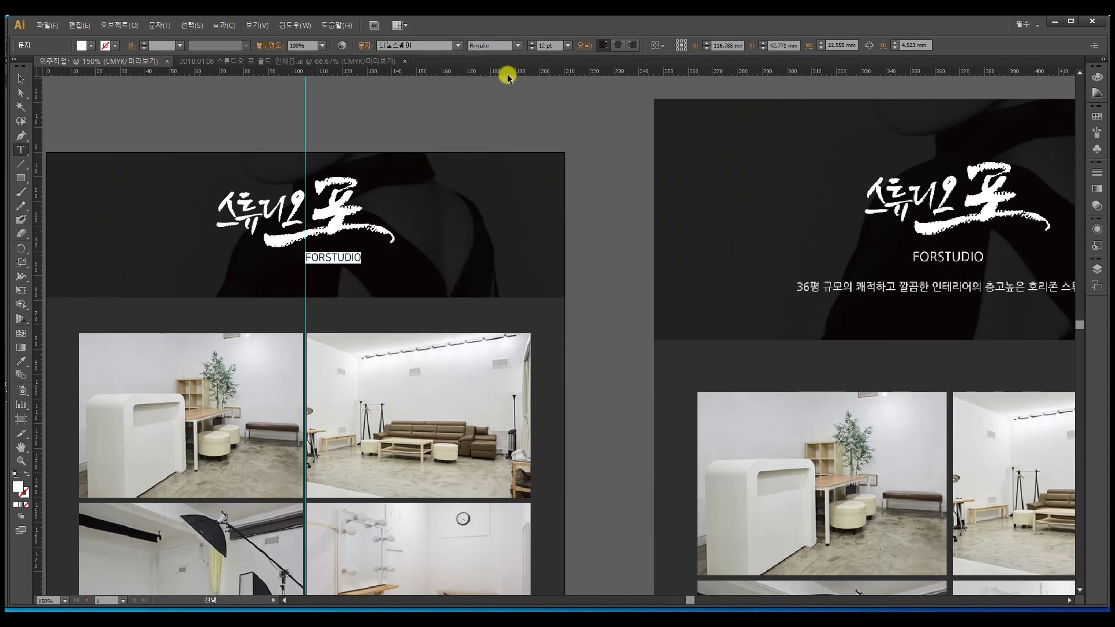
left_click(489, 44)
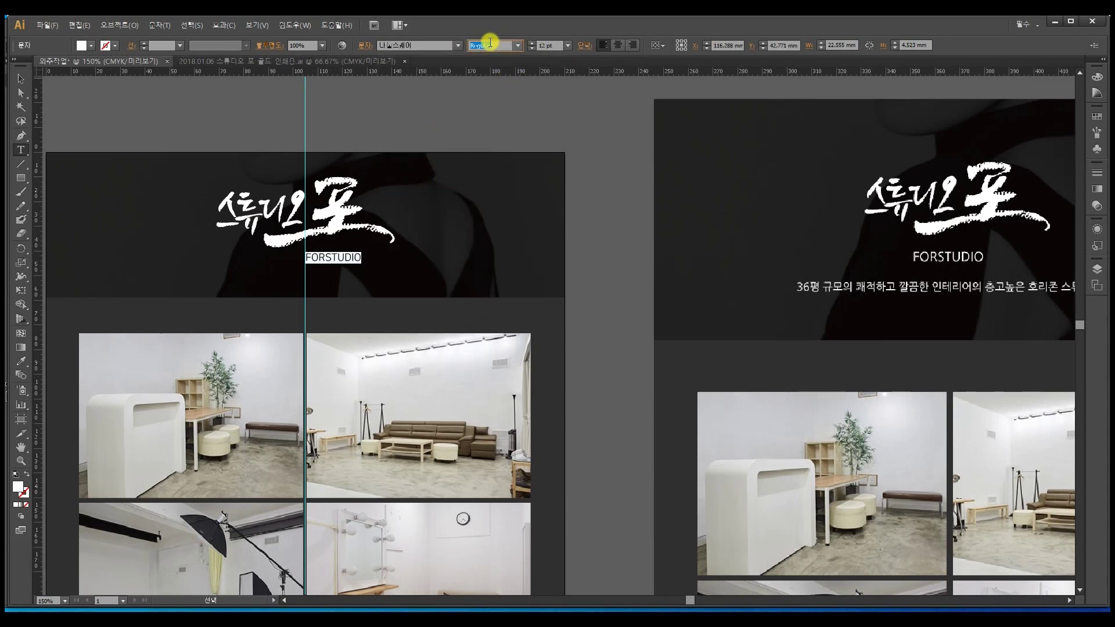
key("Down")
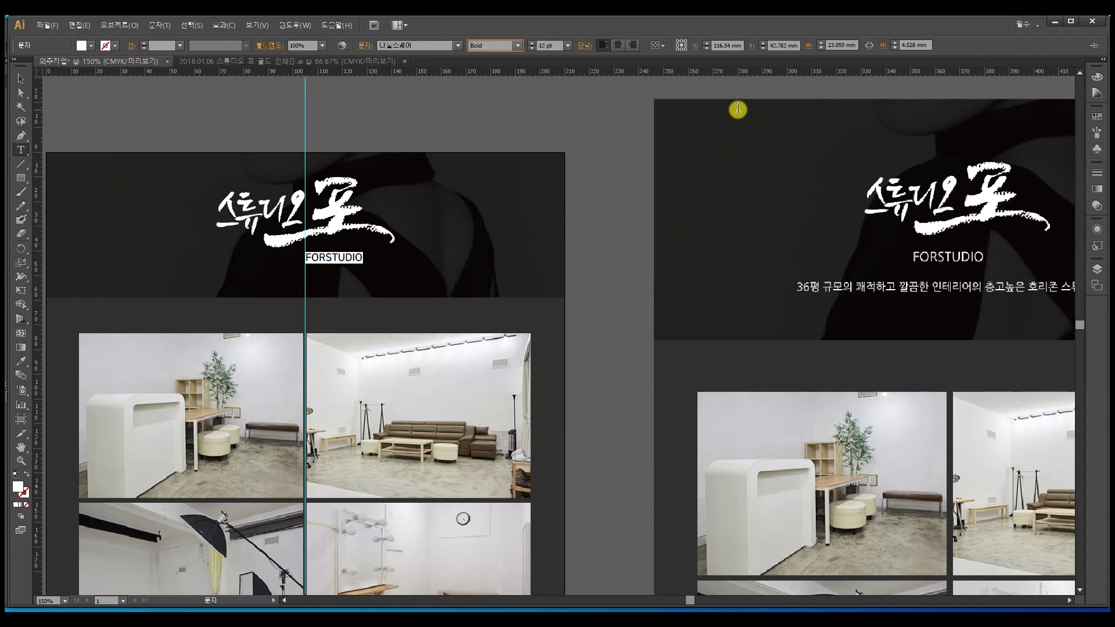
Centre-align the FORSTUDIO text on the vertical guide and move it about 1 mm lower beneath the logo
left_click(619, 45)
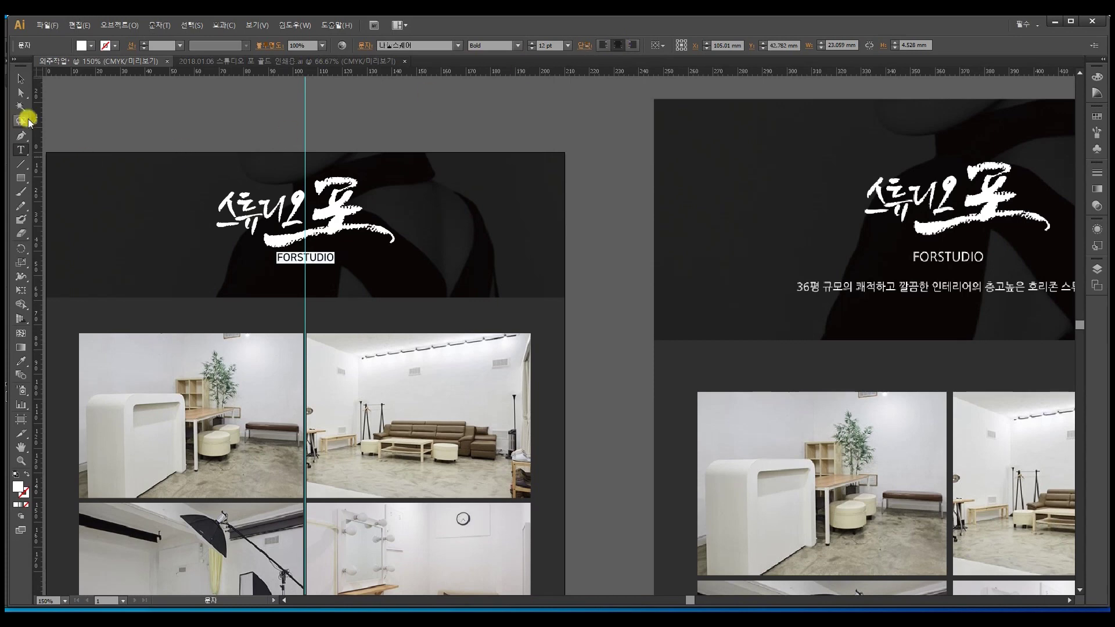
left_click(21, 80)
left_click(240, 121)
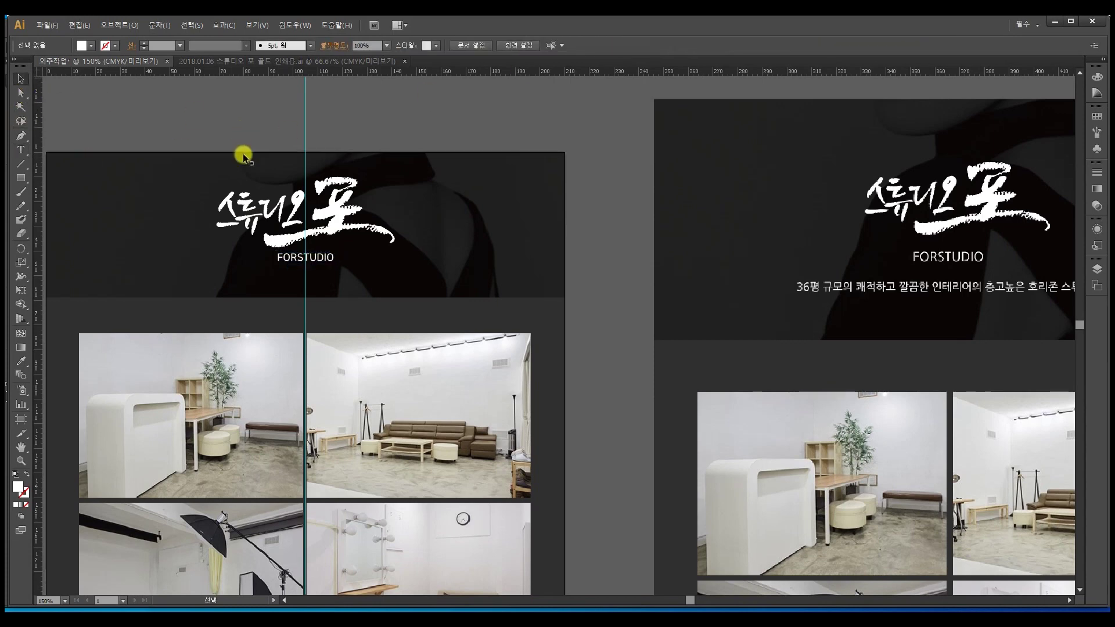
left_click_drag(405, 225, 366, 227)
left_click(311, 253)
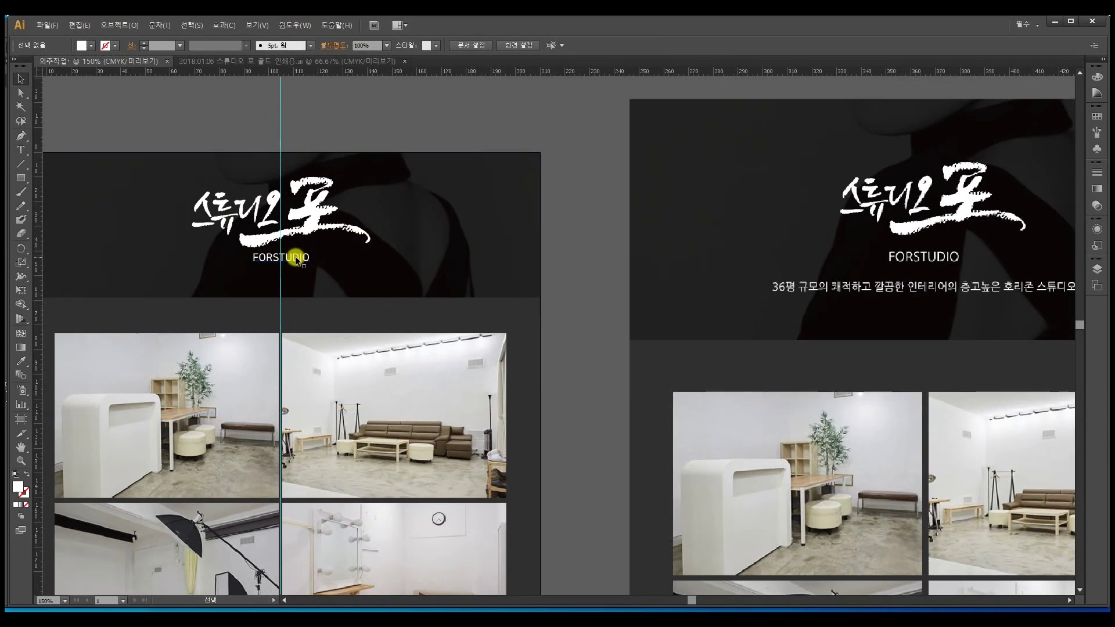
left_click_drag(307, 261, 308, 265)
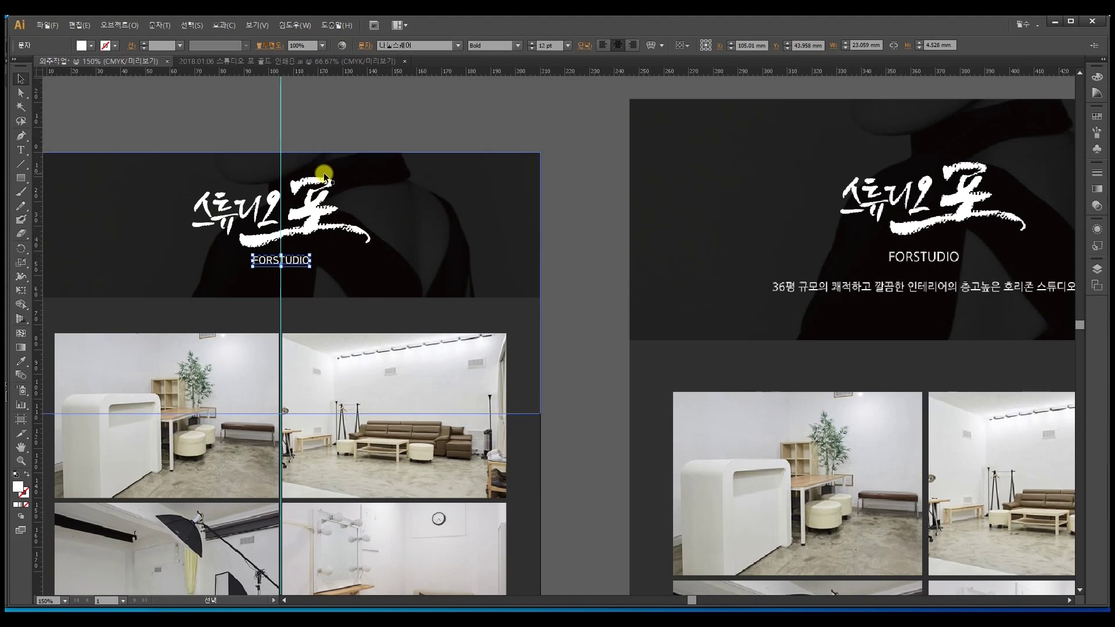
Switch to the event page in Photoshop, copy the header tagline starting with "36평 규모의", and return to Illustrator
left_click_drag(318, 209, 317, 194)
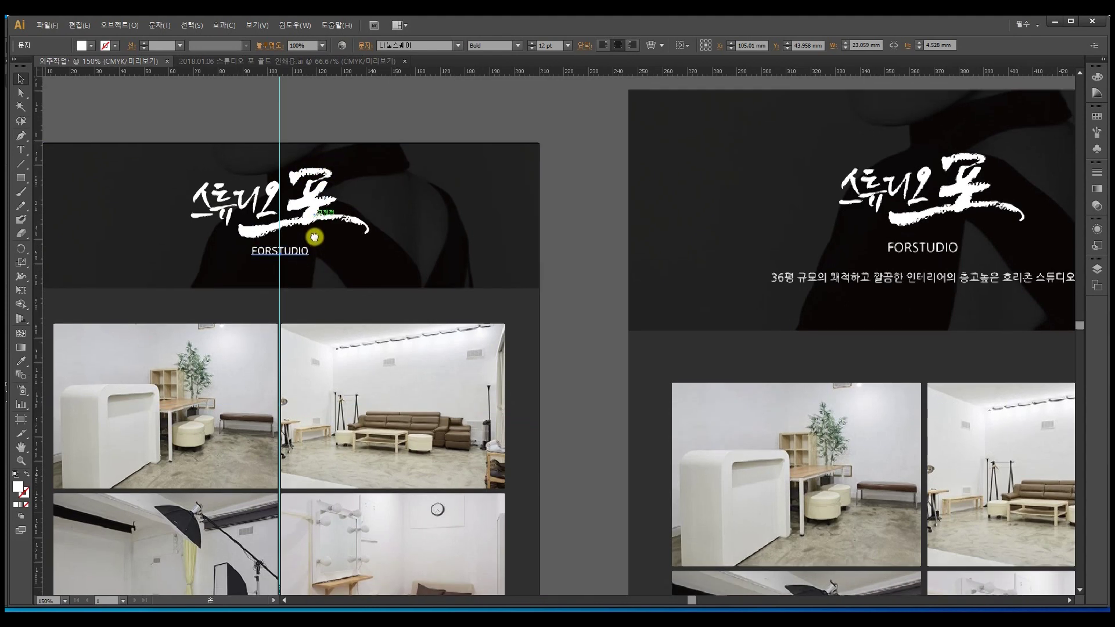
left_click_drag(317, 236, 323, 241)
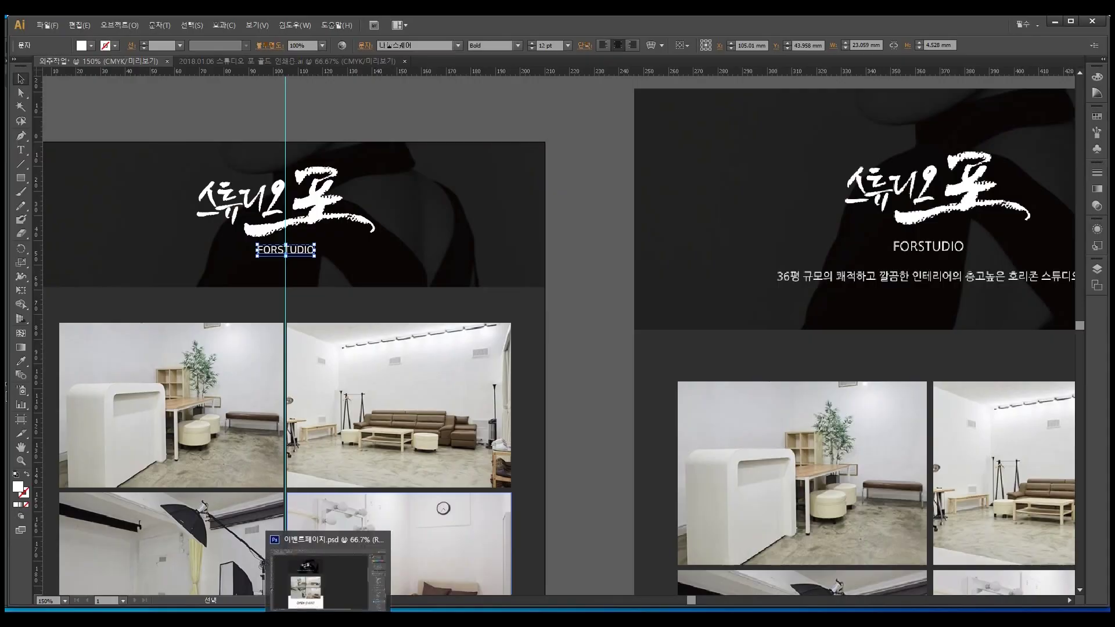
left_click(302, 572)
left_click(417, 223)
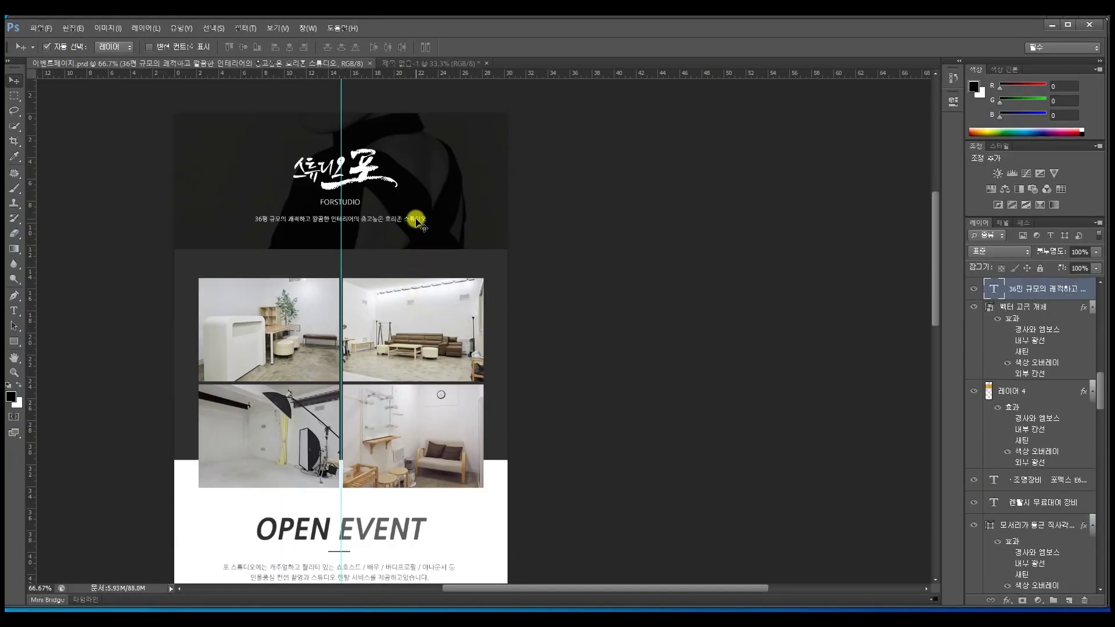
double_click(994, 289)
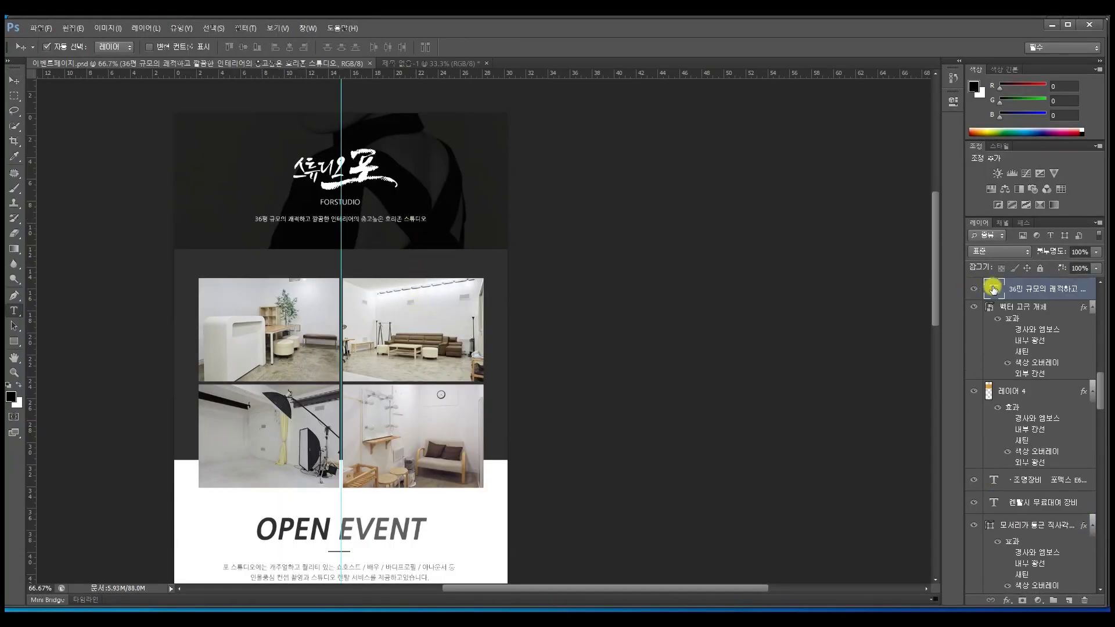
key("alt+Tab")
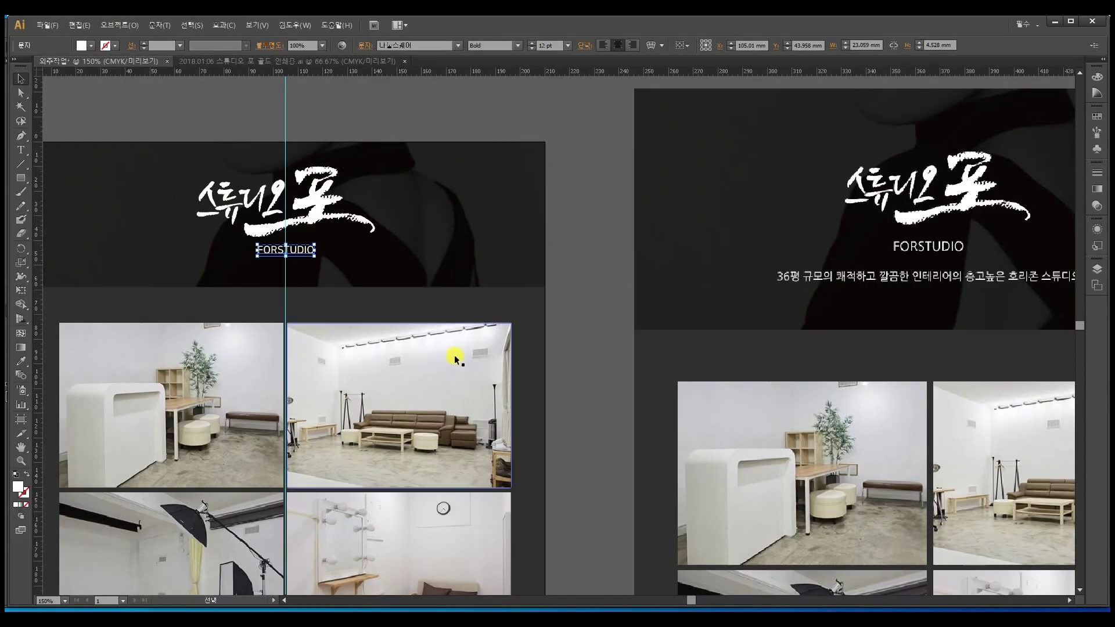
Duplicate the FORSTUDIO text straight below and replace its content with the tagline "36평 규모의 쾌적하고 깔끔한 인테리어의 층고높은 호리존 스튜디오"
left_click_drag(304, 253, 303, 268)
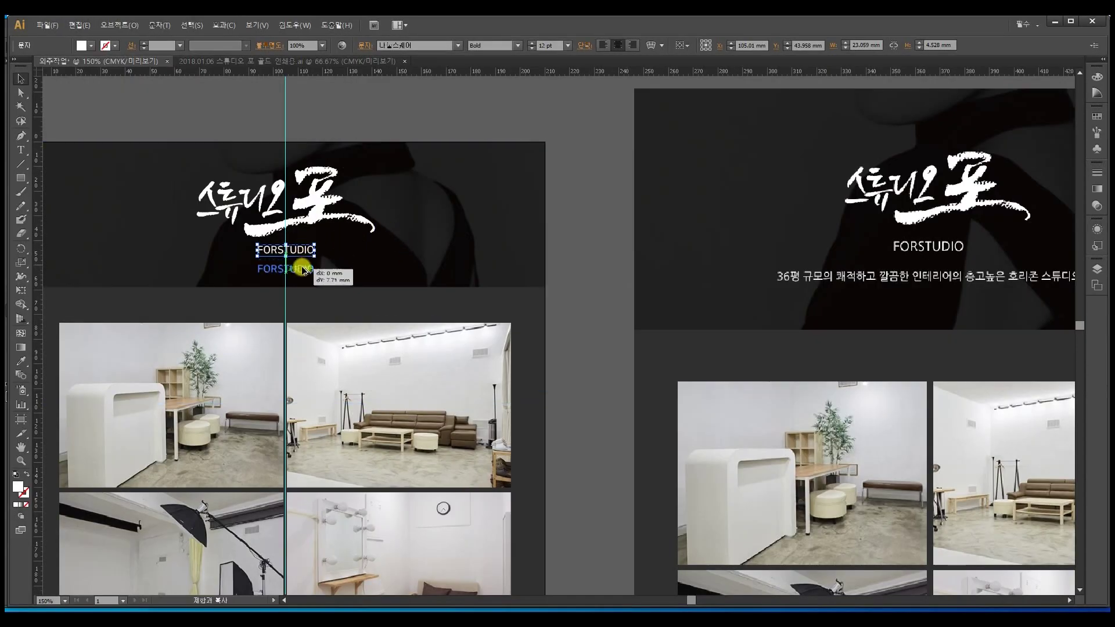
key("t")
double_click(303, 267)
key("ctrl+v")
key("ctrl+z")
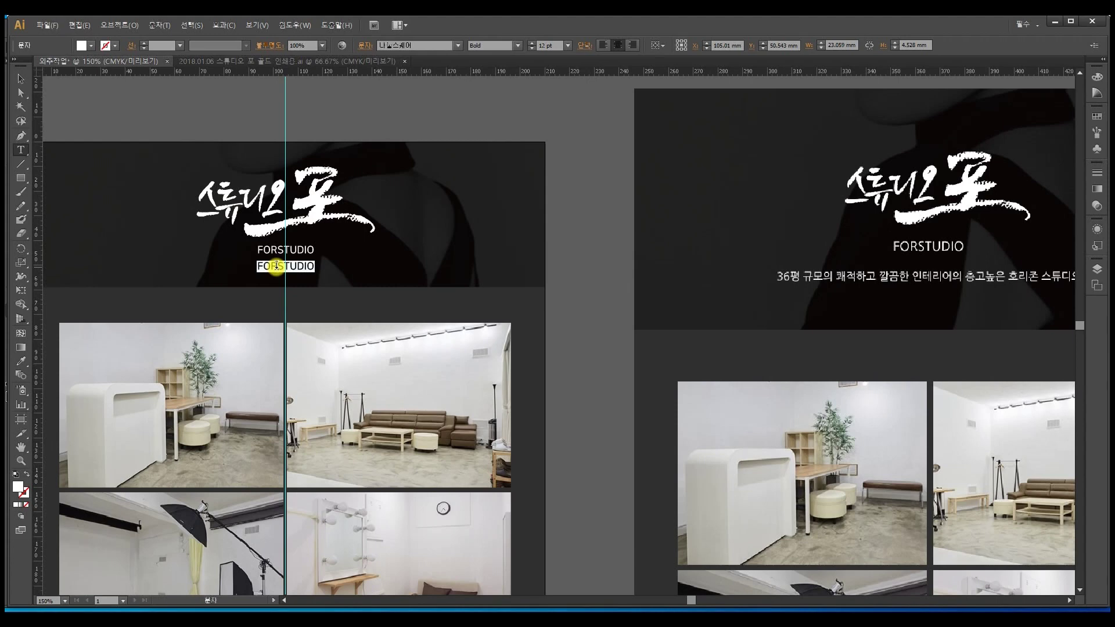
key("ctrl+alt+shift+v")
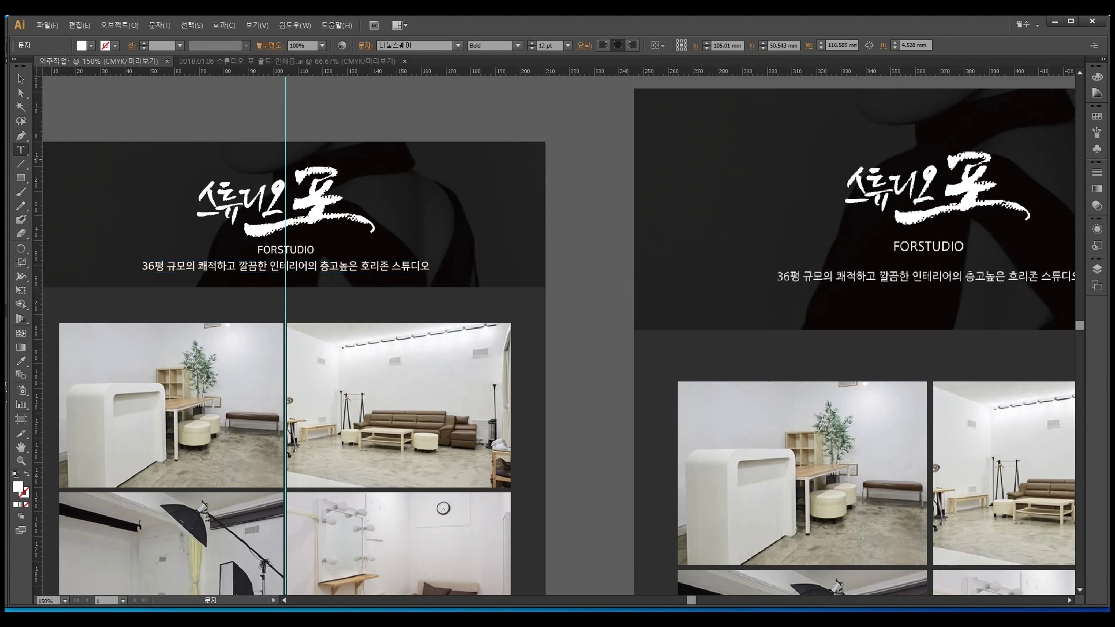
left_click(20, 79)
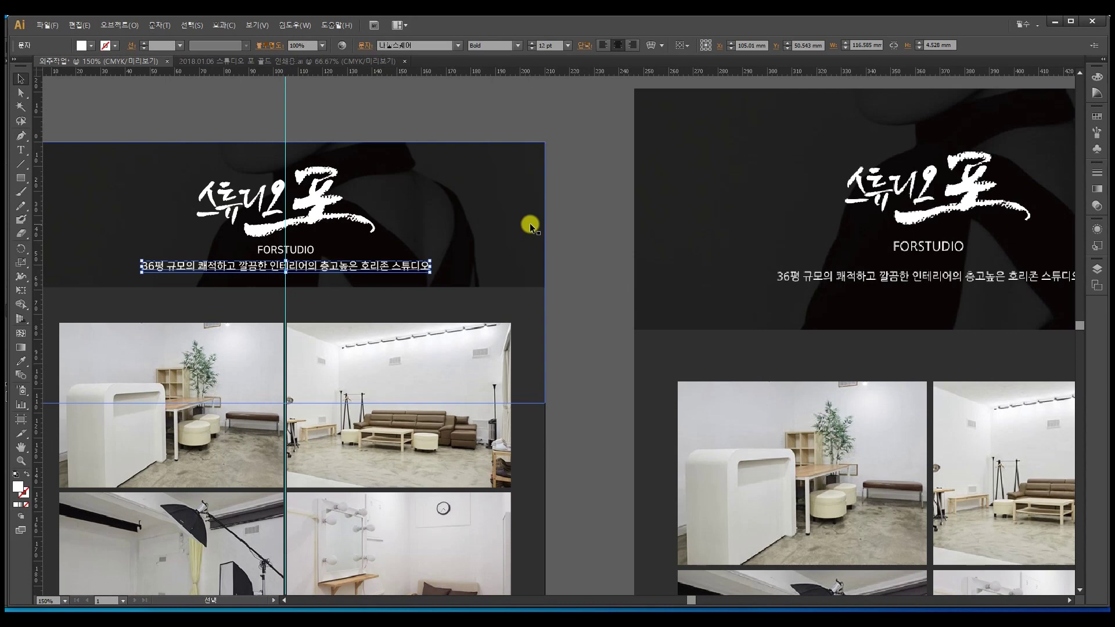
Move the white logo and the FORSTUDIO text together about 2 mm up, keeping them centred on the guide
left_click(338, 119)
left_click_drag(340, 233, 366, 226)
left_click(367, 225)
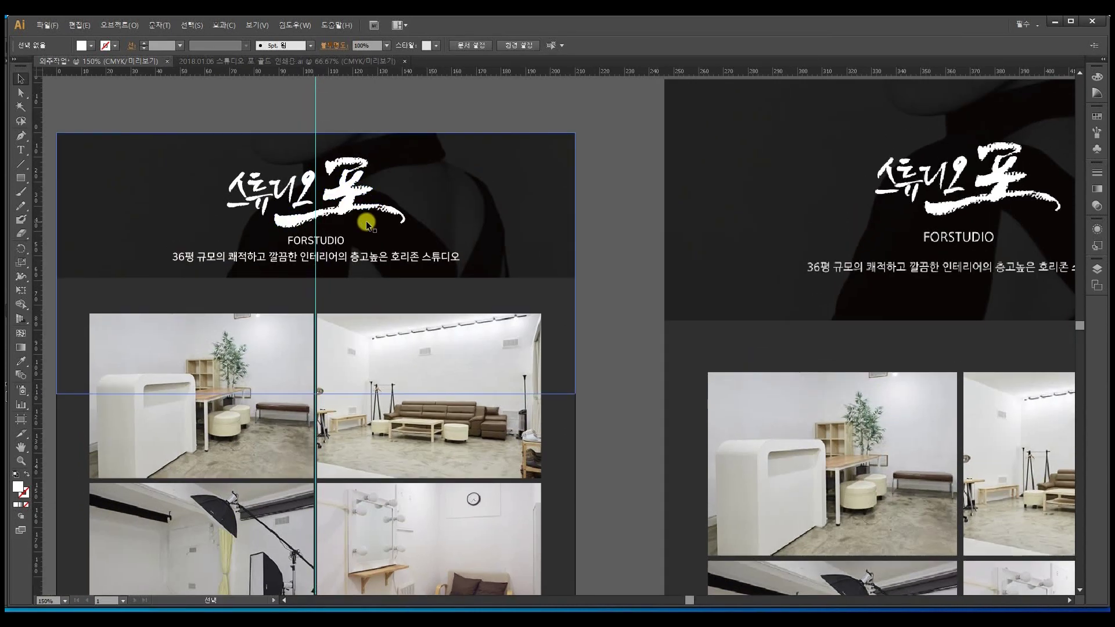
left_click(367, 221)
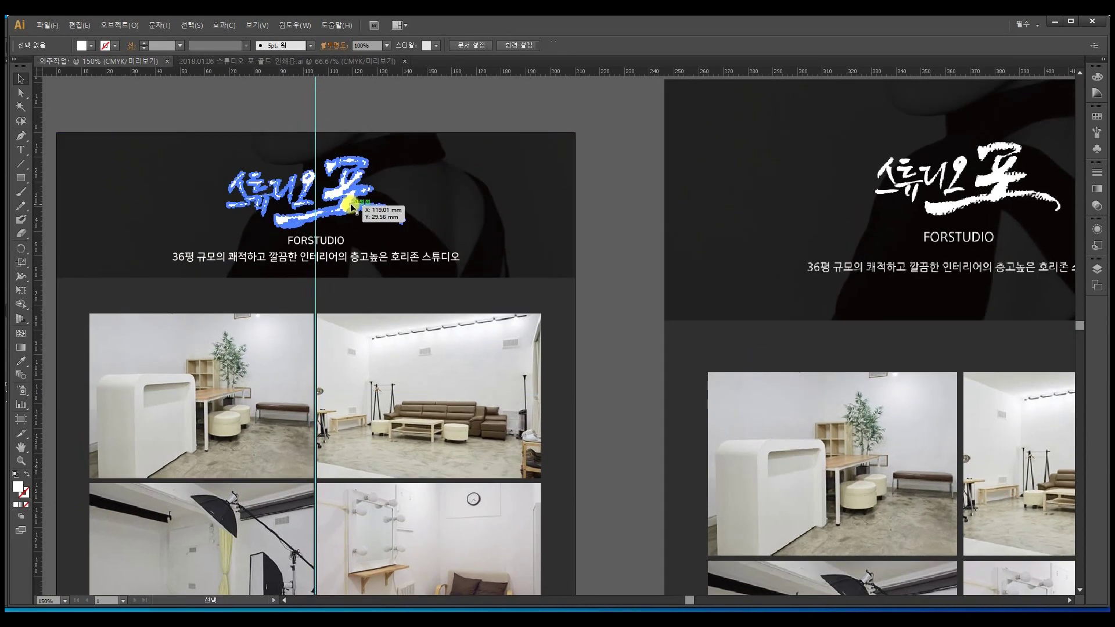
left_click(328, 240, "shift")
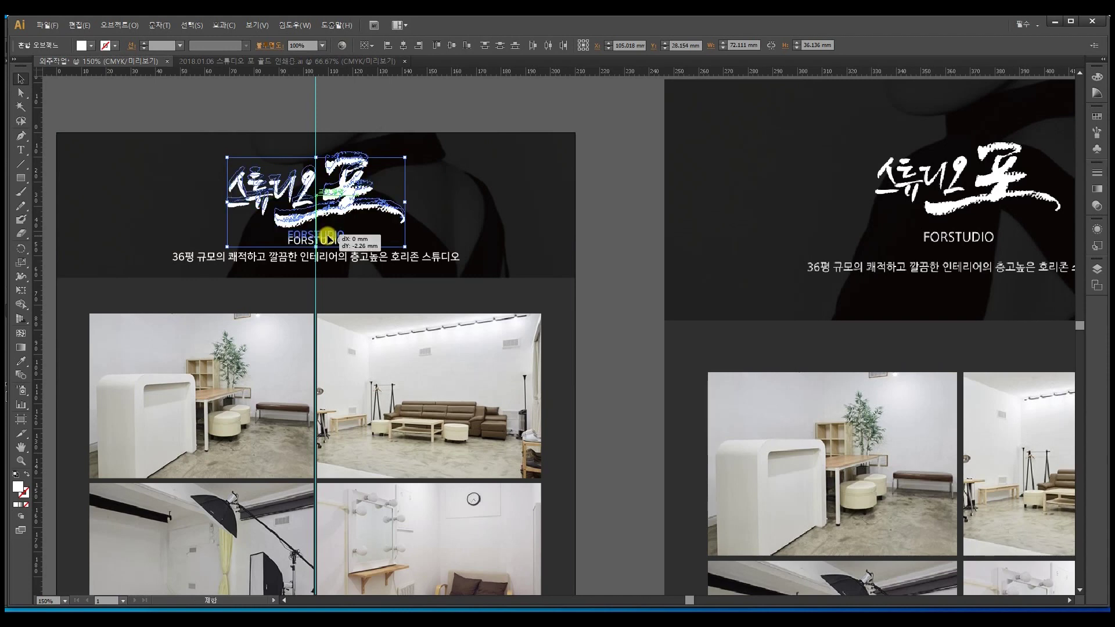
Lower the top edge of the dark grey rectangle below the tagline, making the rectangle about 126 mm high
left_click(333, 262)
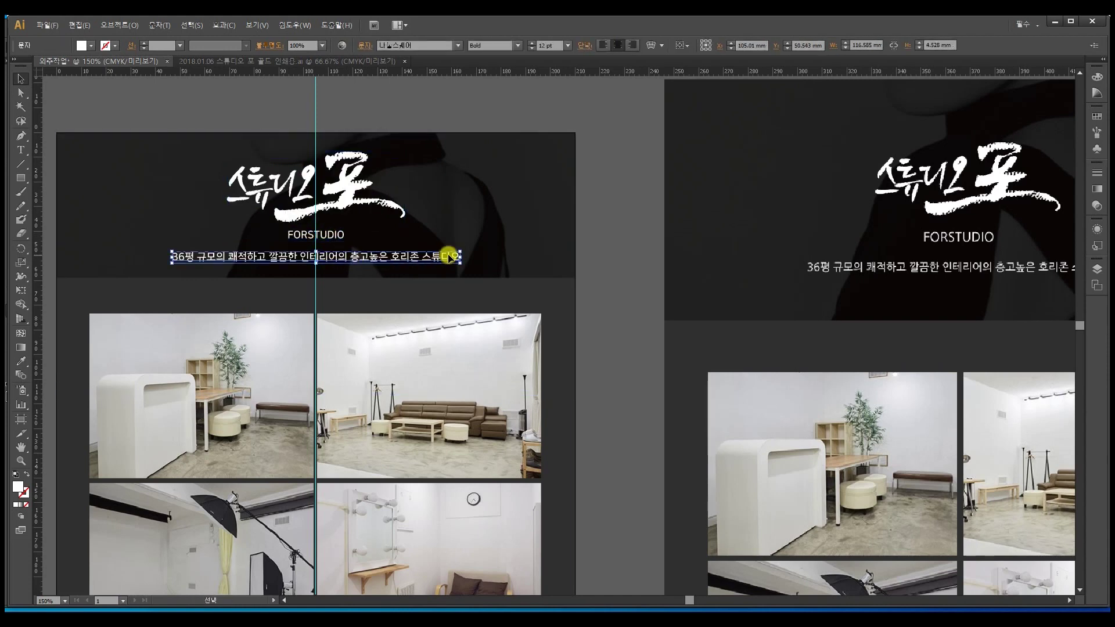
left_click(316, 278)
left_click_drag(316, 279, 316, 288)
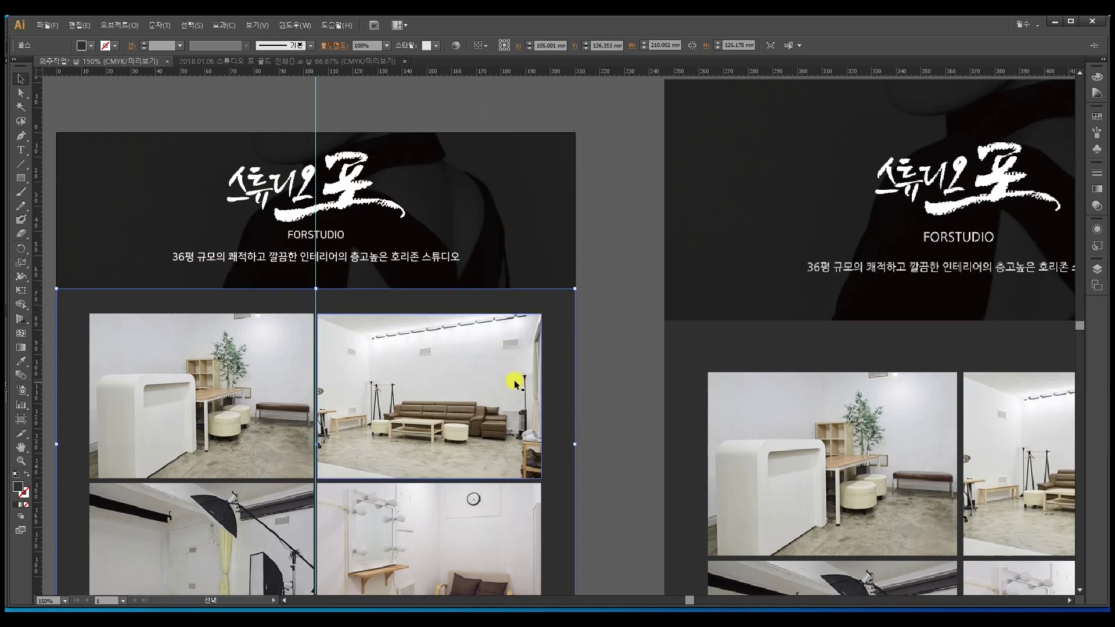
Move the white logo, the FORSTUDIO text and the tagline together slightly down within the header, keeping them centred on the guide
mouse_move(486, 372)
left_mouse_down()
mouse_move(484, 320)
mouse_move(478, 381)
left_mouse_up()
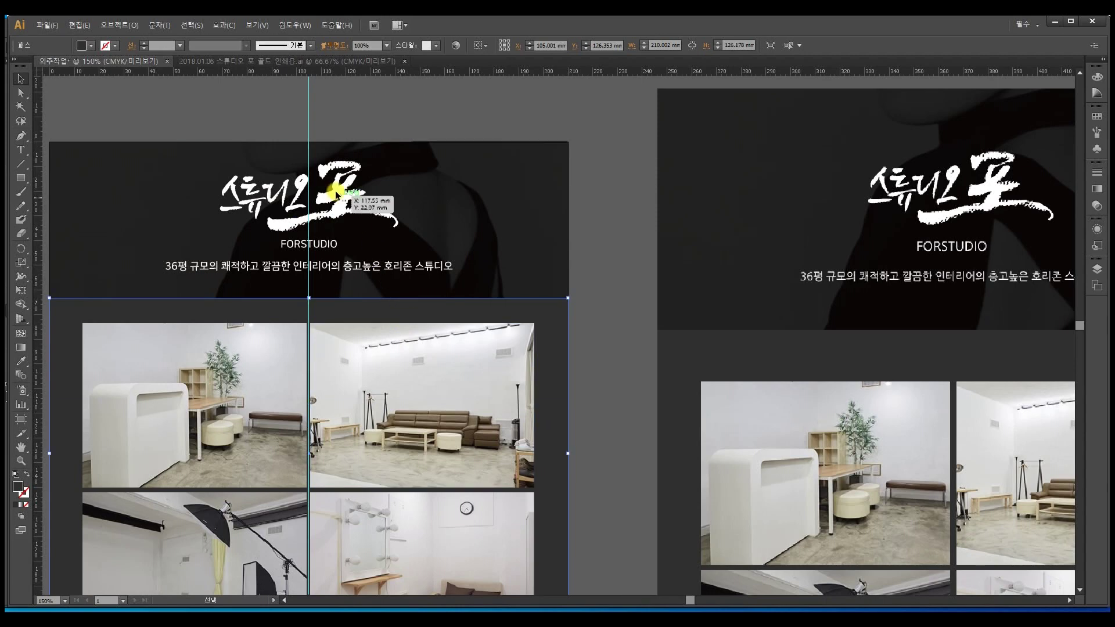
left_click(300, 228)
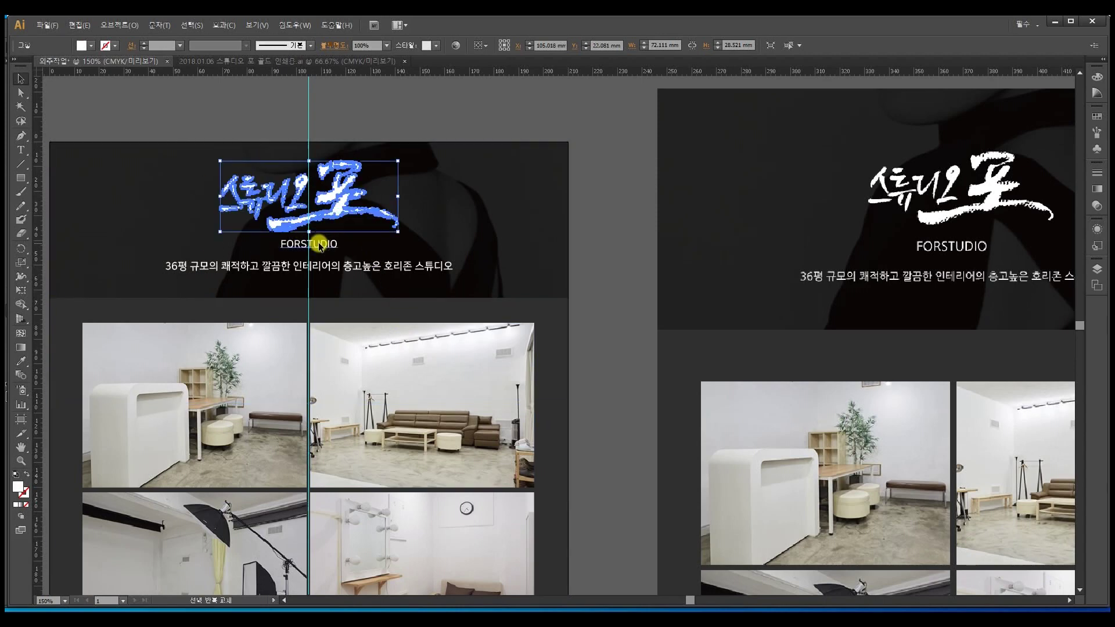
left_click(318, 243, "shift")
left_click(320, 268, "shift")
left_click_drag(357, 269, 358, 273)
left_click(401, 124)
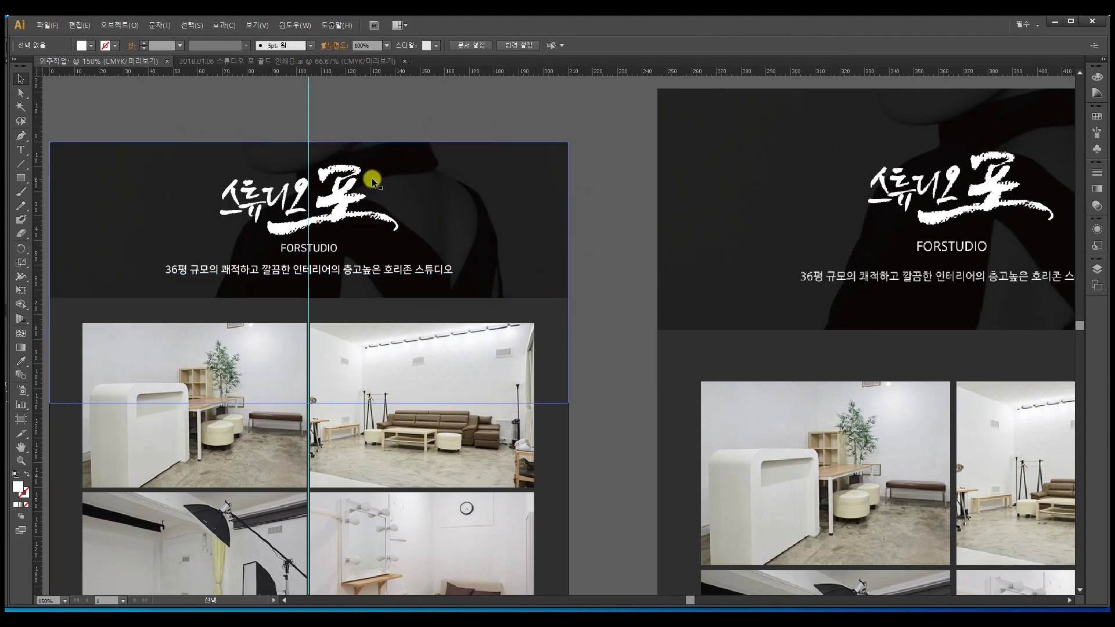
Review the photo grid and the empty white area beneath it on the artboard against the reference layout alongside
scroll(395, 375, "down", 5)
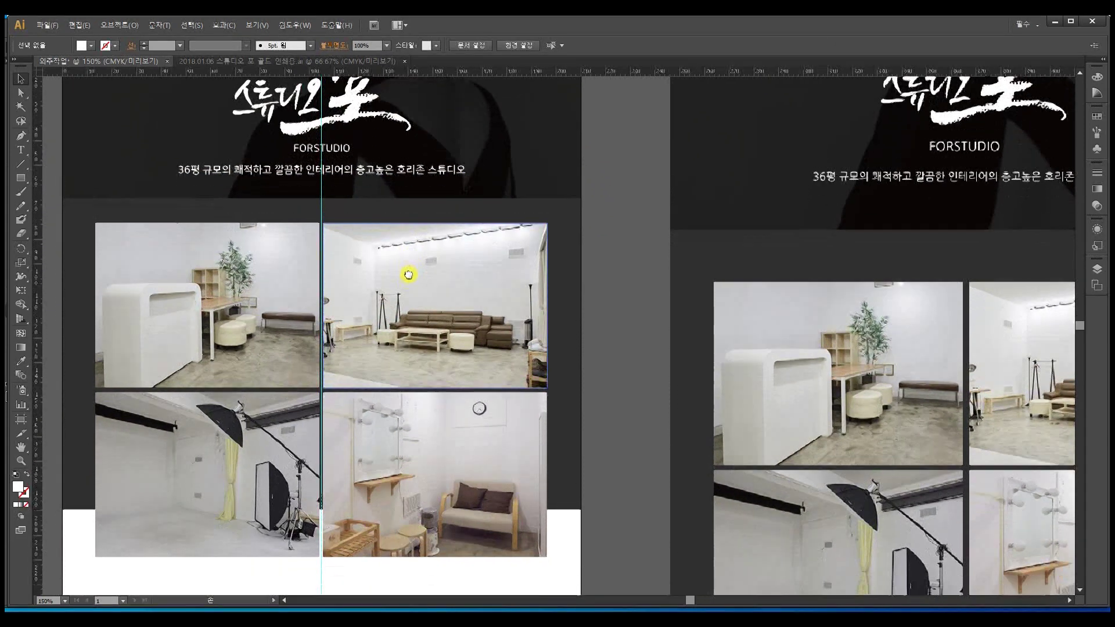
scroll(378, 331, "up", 1)
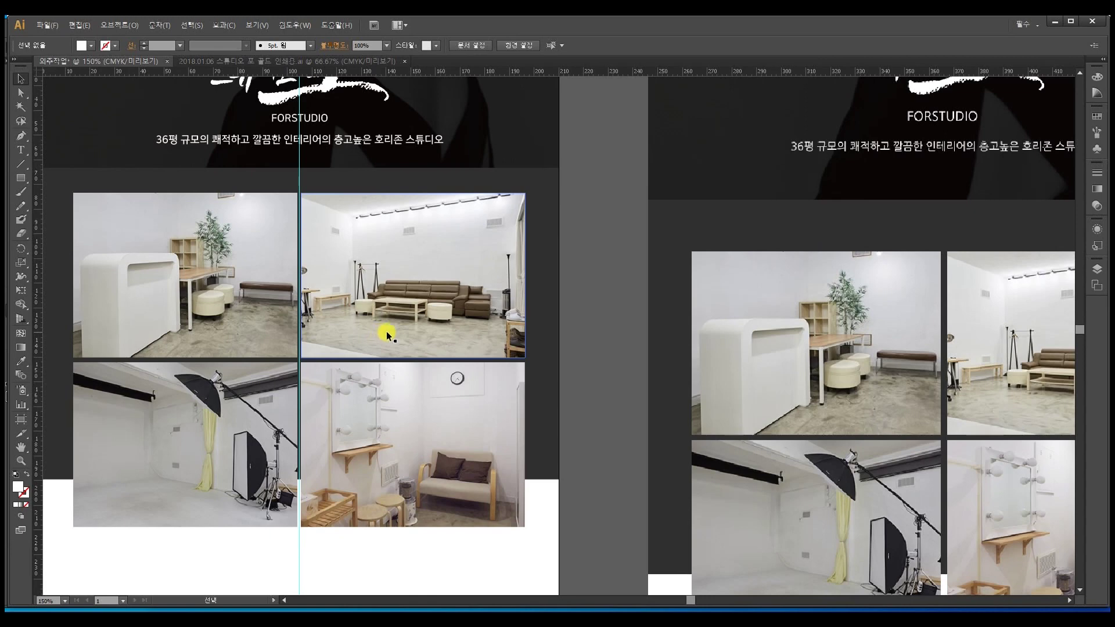
left_click(406, 372)
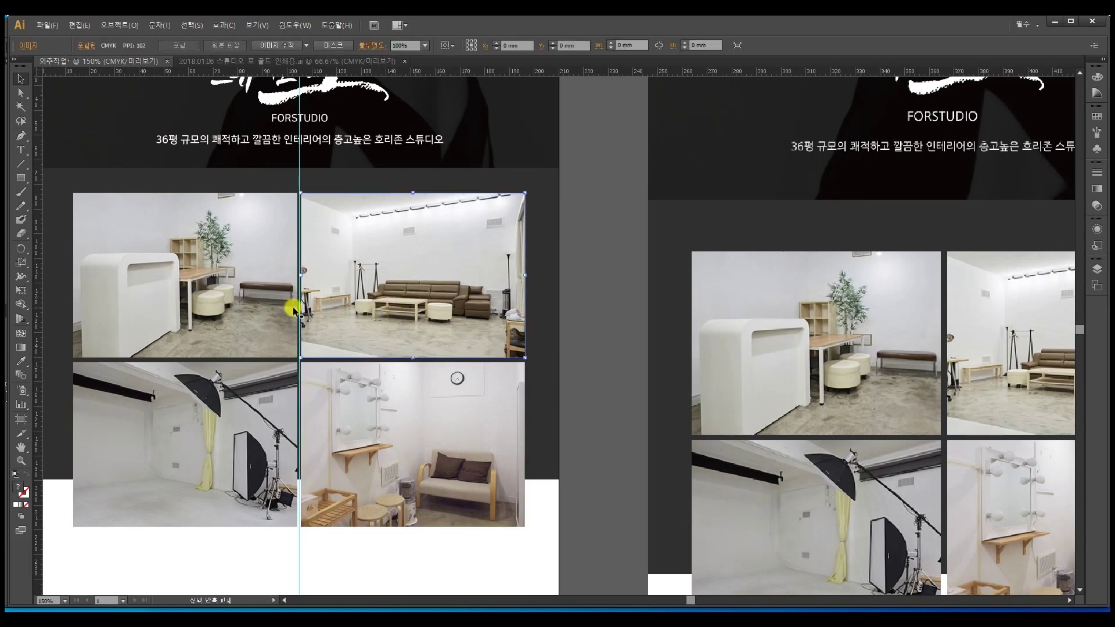
key("Right")
key("Left")
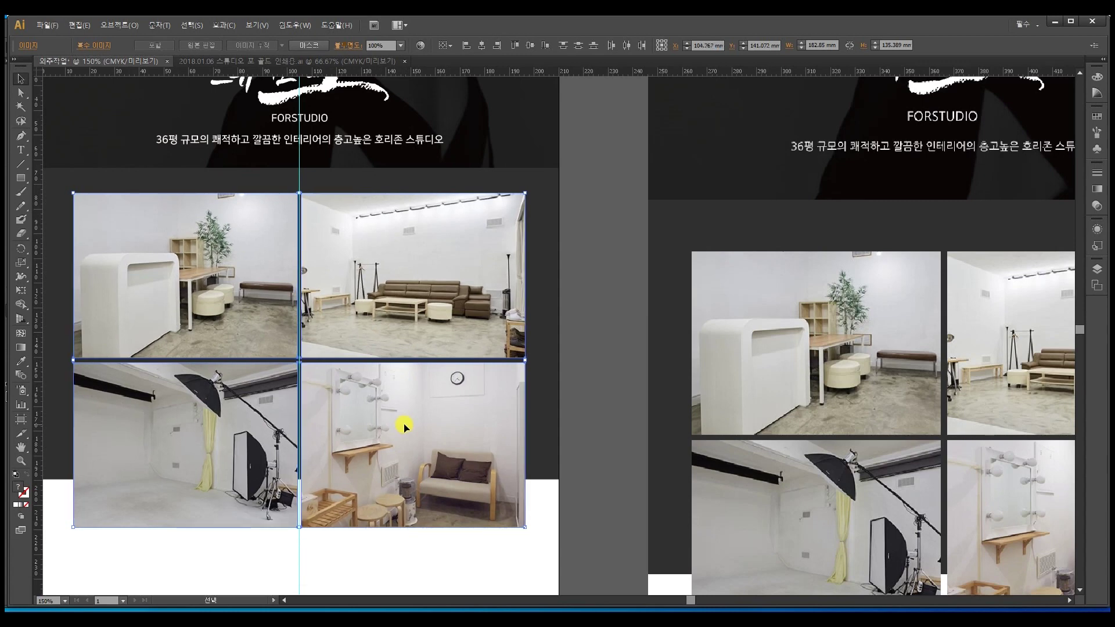
left_click(590, 324)
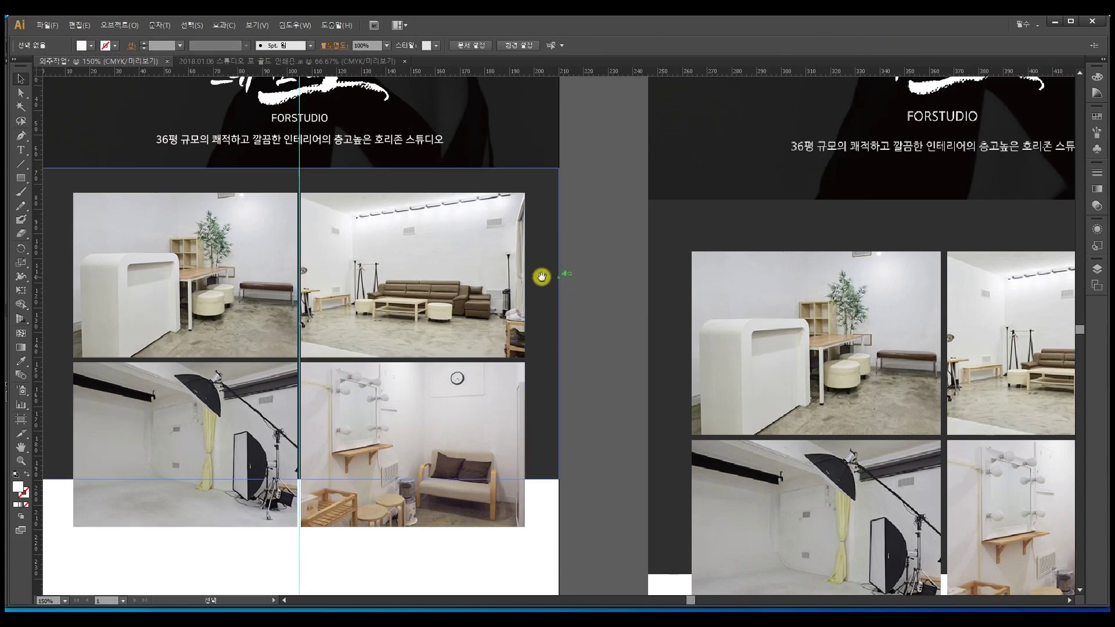
left_click_drag(463, 277, 481, 309)
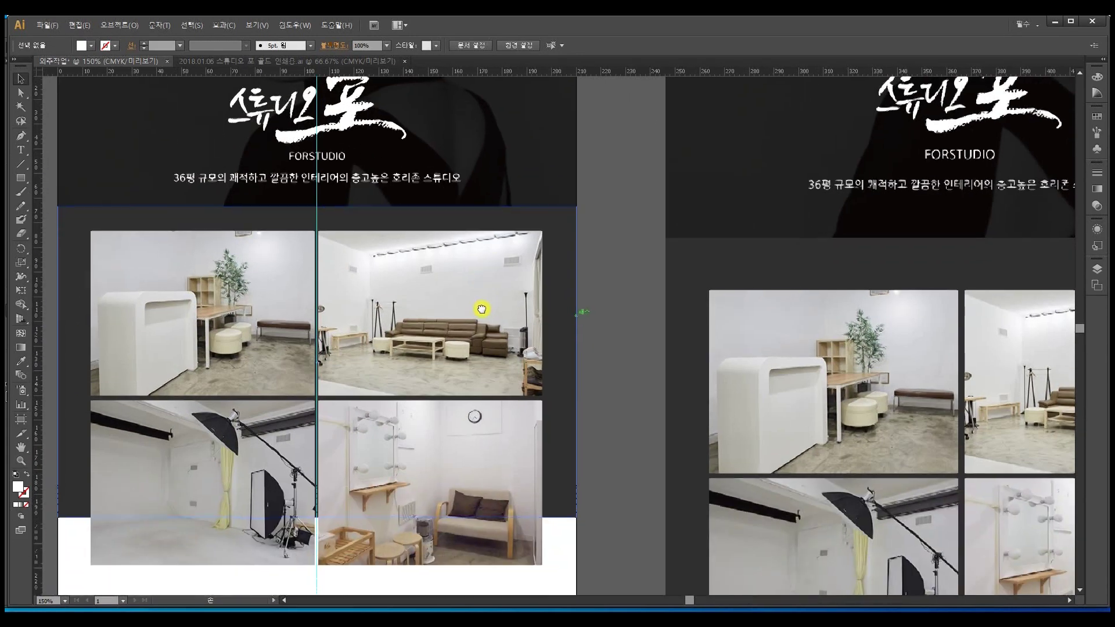
left_click_drag(422, 410, 451, 175)
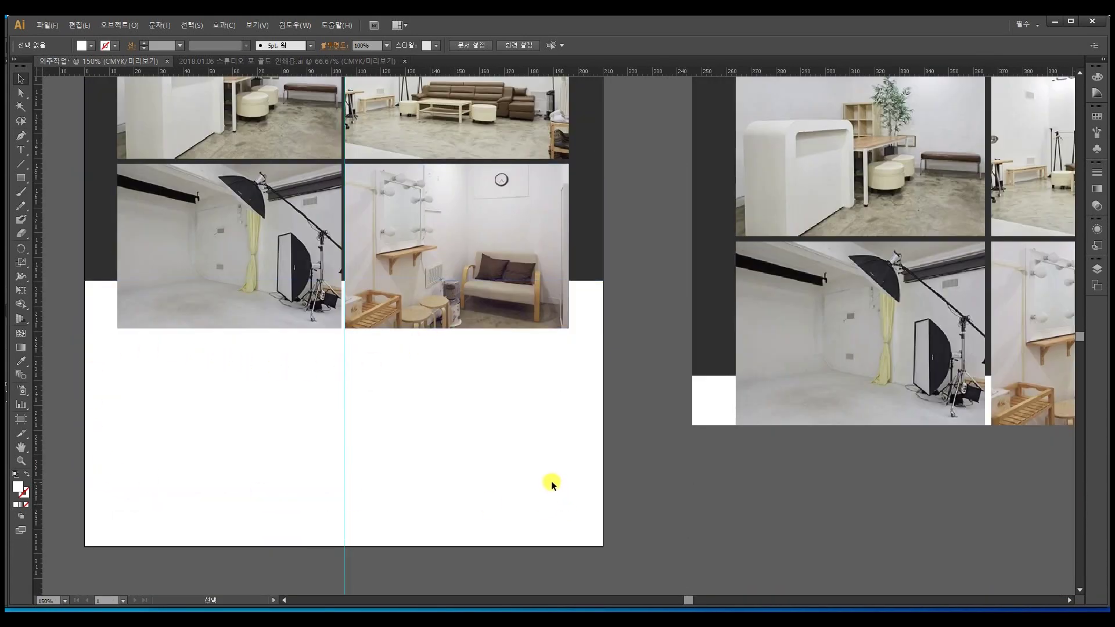
scroll(542, 444, "up", 1)
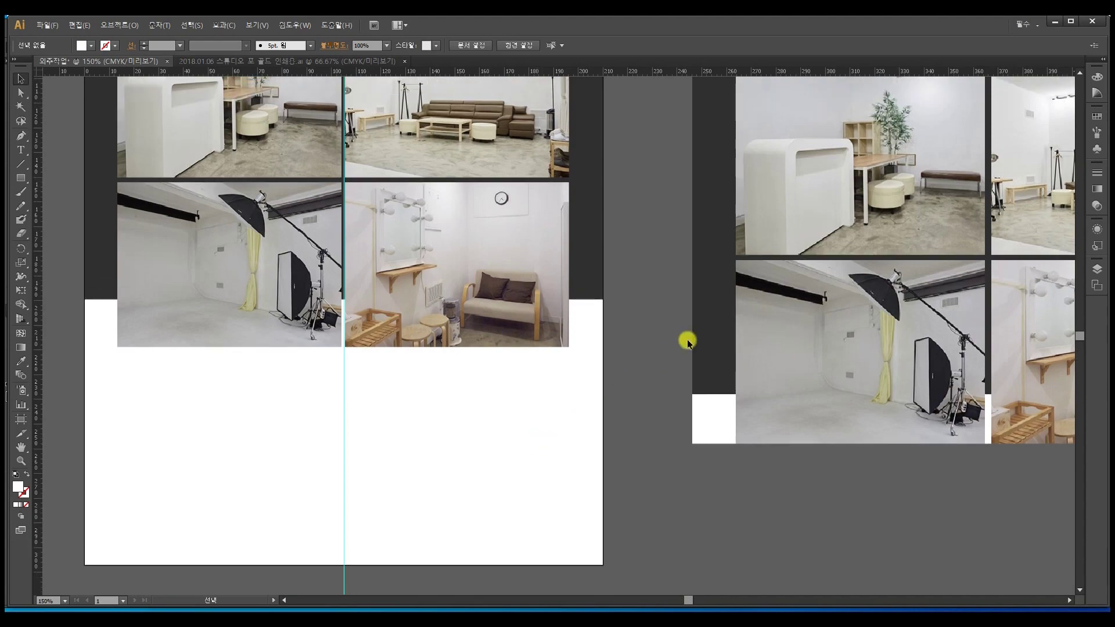
scroll(1076, 334, "up", 5)
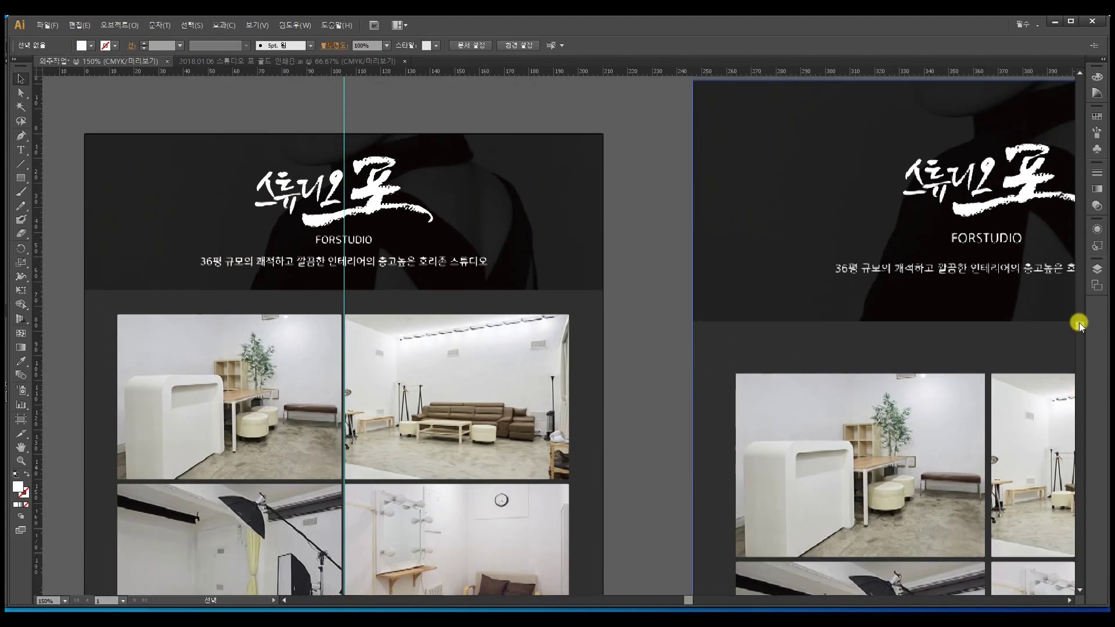
scroll(1077, 333, "down", 3)
scroll(1074, 333, "down", 3)
scroll(1074, 331, "up", 8)
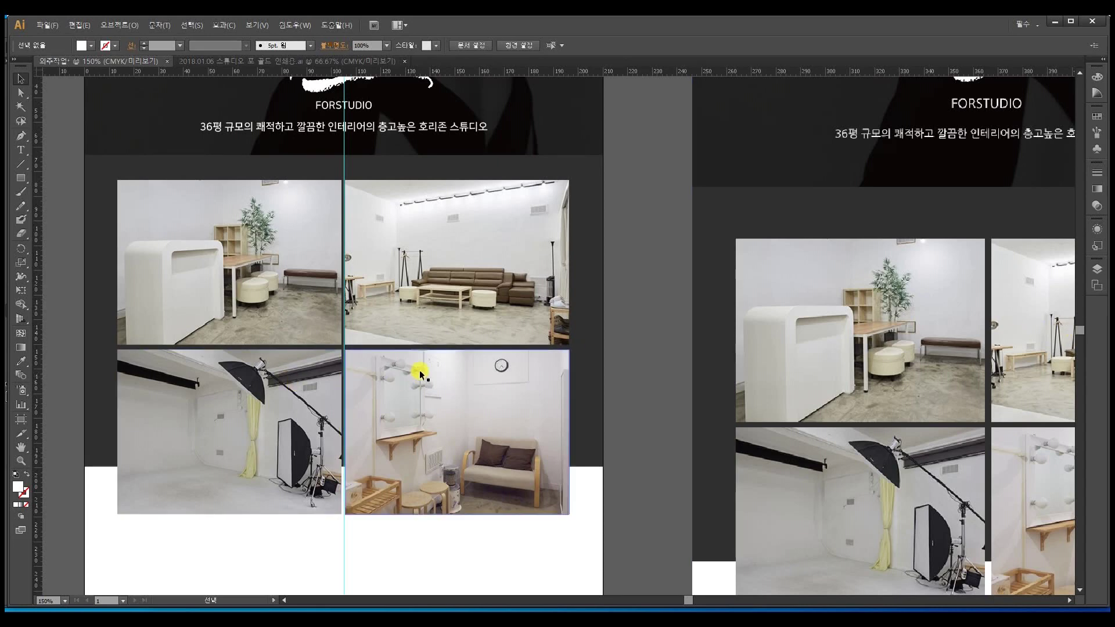
Try scaling the four grid photos down together to about 122 mm wide
left_click(431, 403)
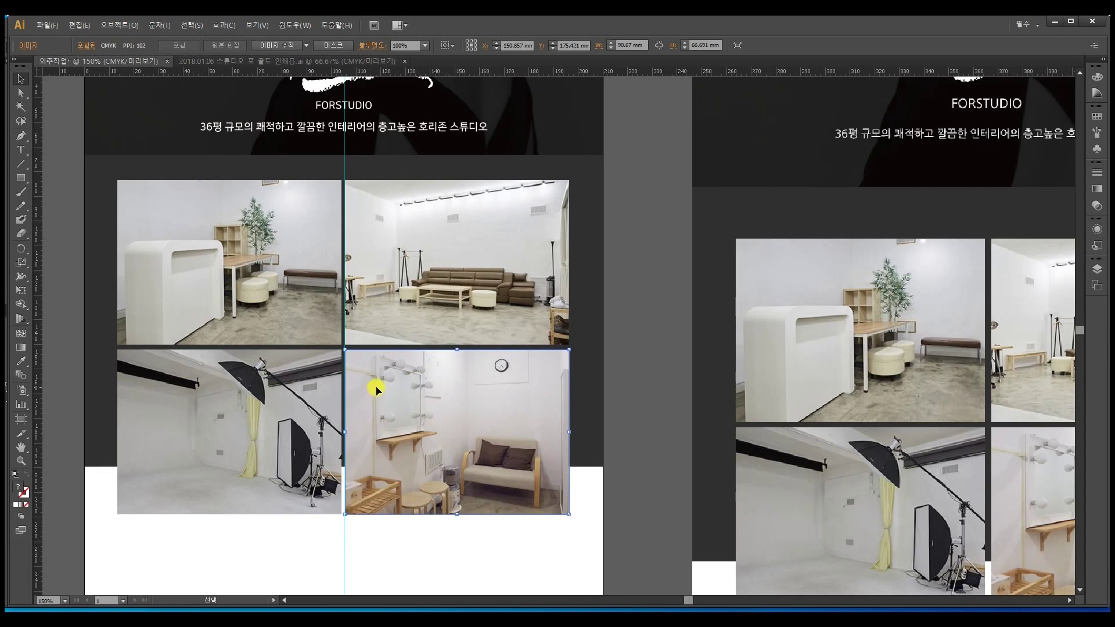
left_click(416, 301, "shift")
left_click(315, 297, "shift")
left_click(298, 395, "shift")
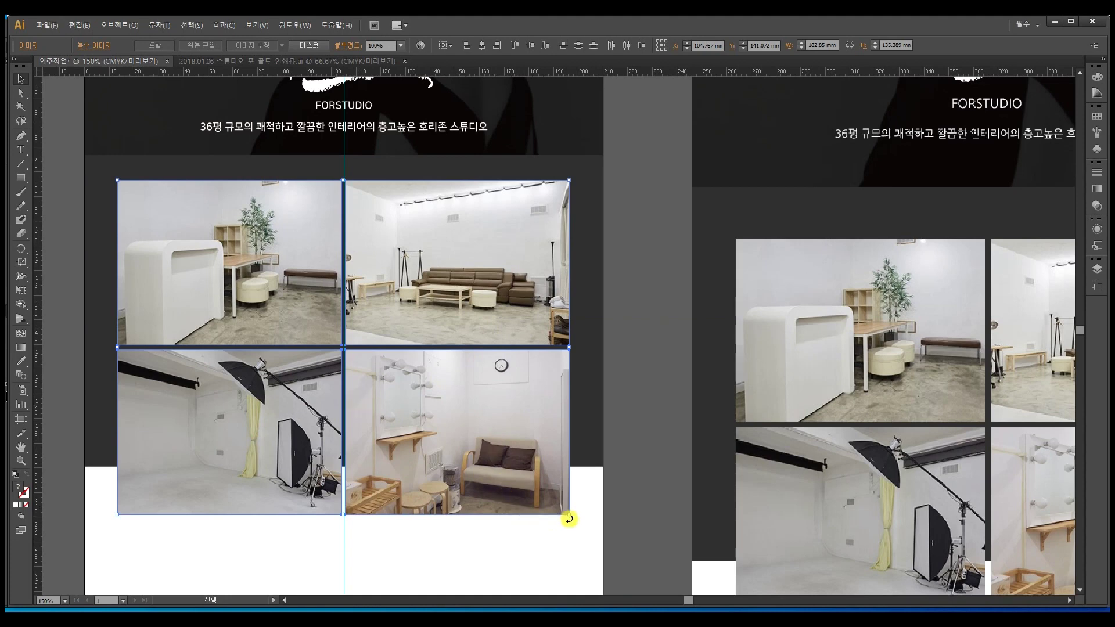
left_click_drag(569, 515, 364, 443)
key("ctrl+z")
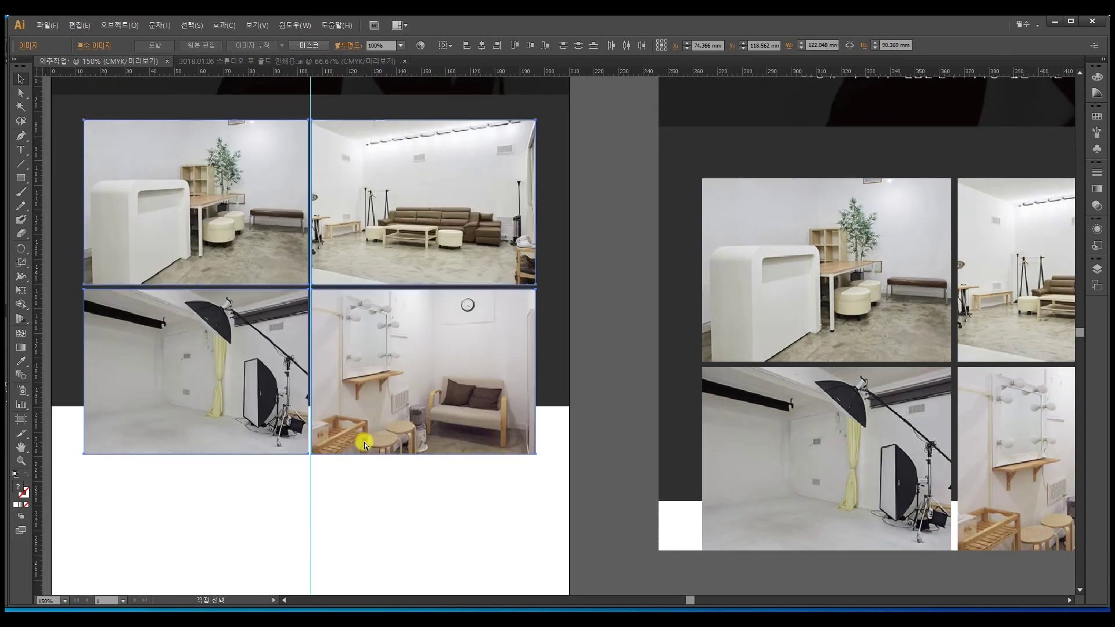
left_click_drag(428, 488, 456, 338)
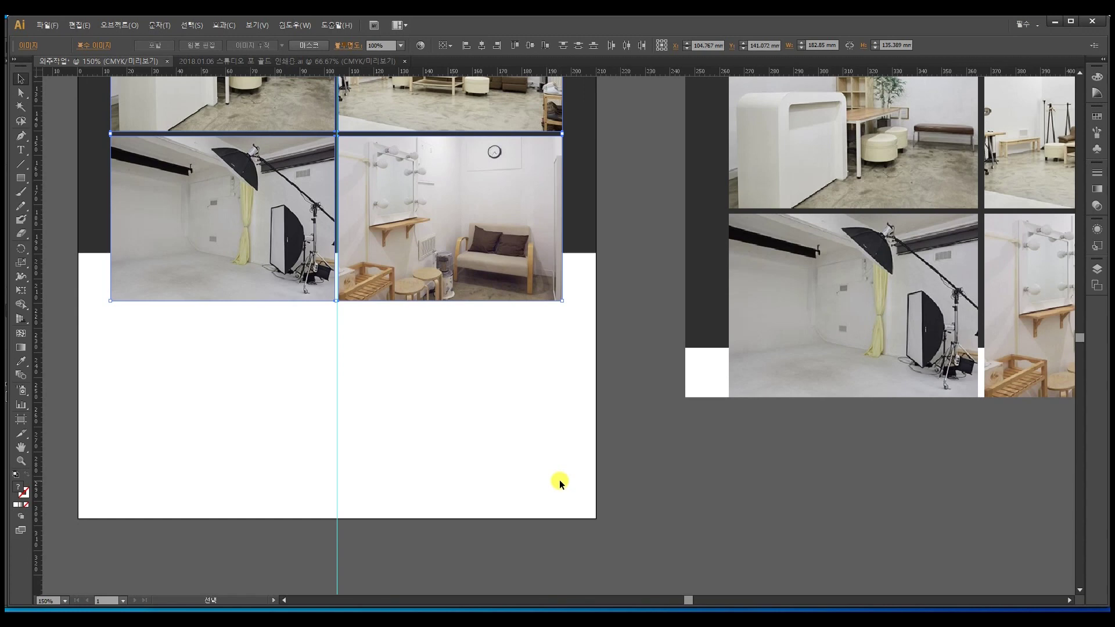
left_click(488, 442)
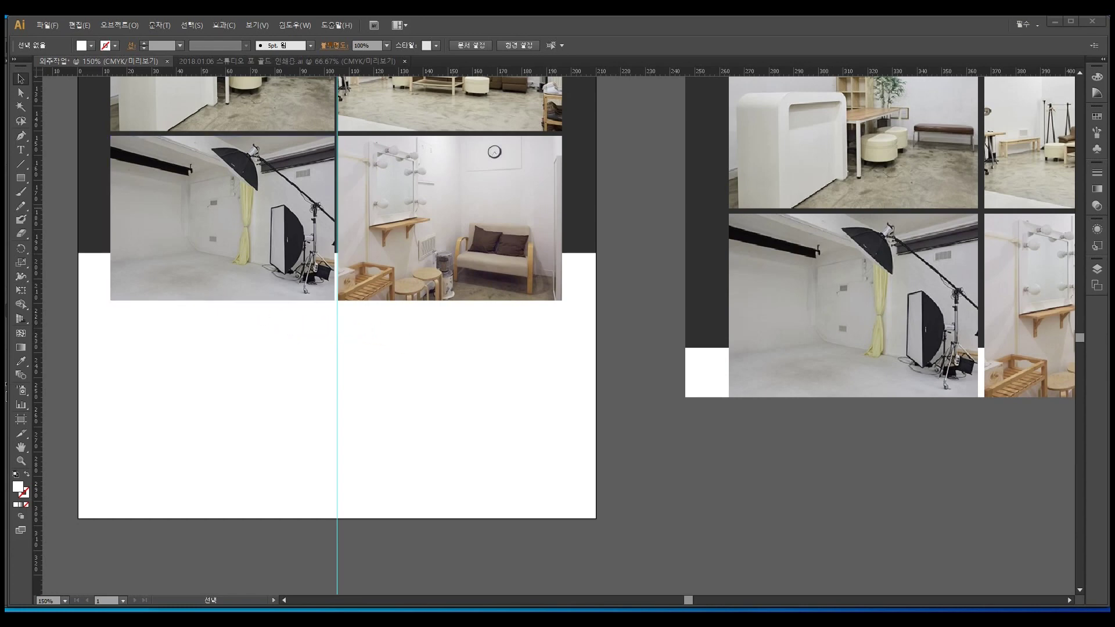
Open the price table image KakaoTalk_20191204_083436450.png and bring it into the 외주작업 document
left_click(50, 26)
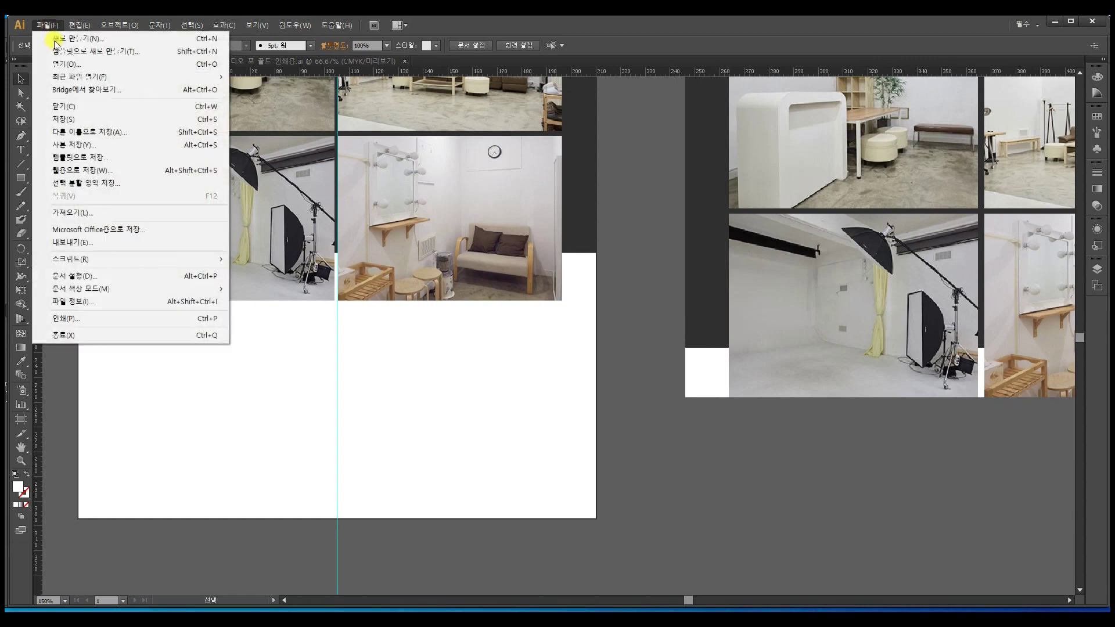
left_click(77, 64)
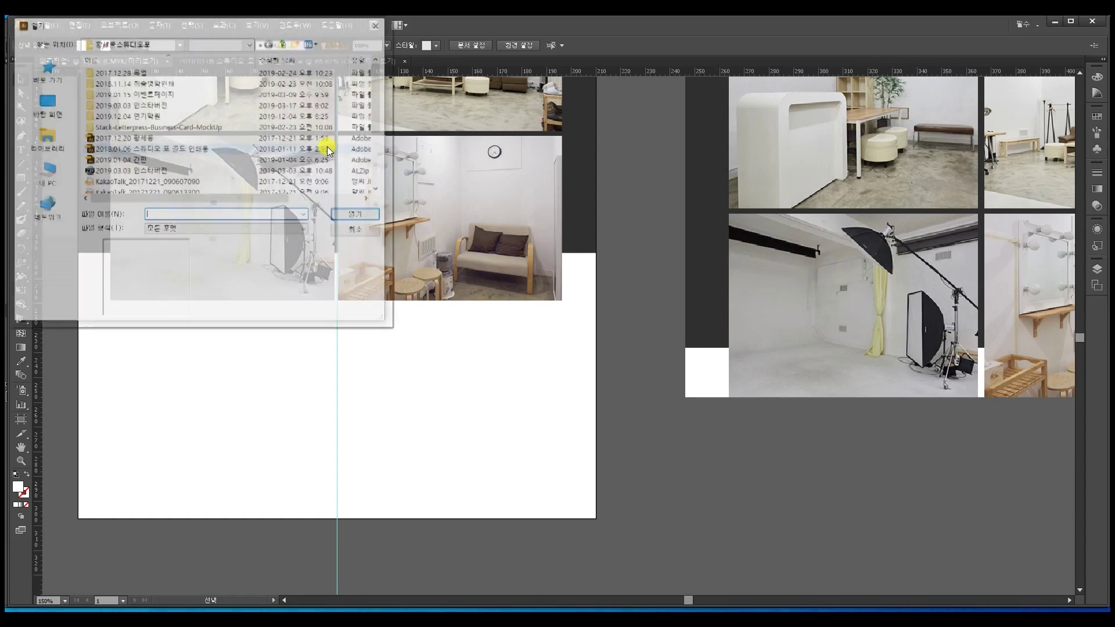
left_click(204, 118)
double_click(204, 118)
double_click(139, 99)
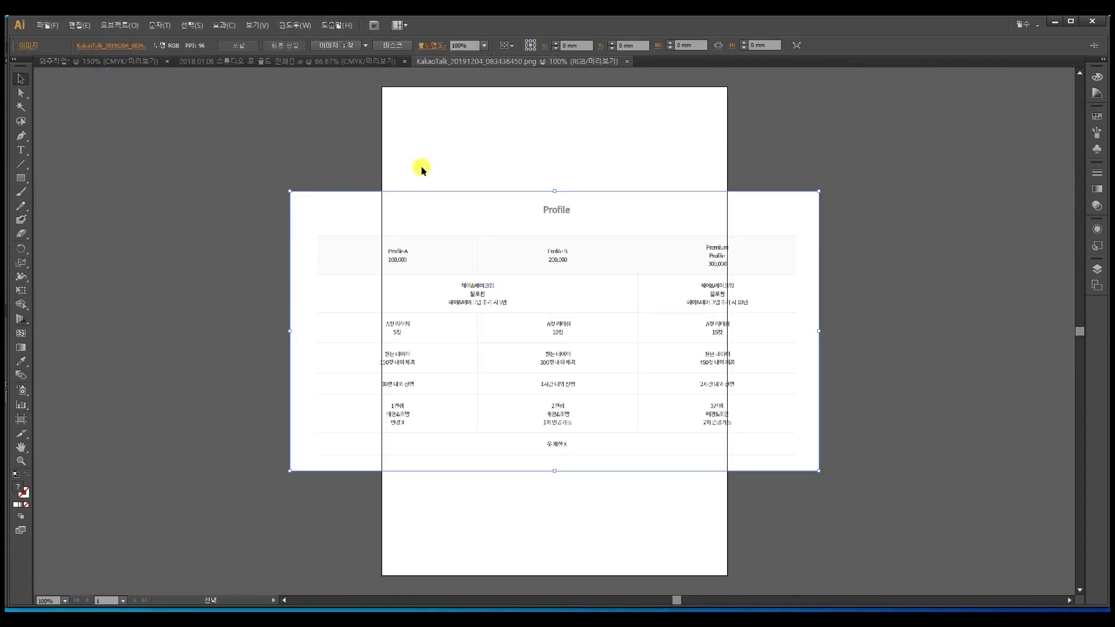
left_click_drag(493, 244, 597, 256)
left_click_drag(702, 283, 672, 230)
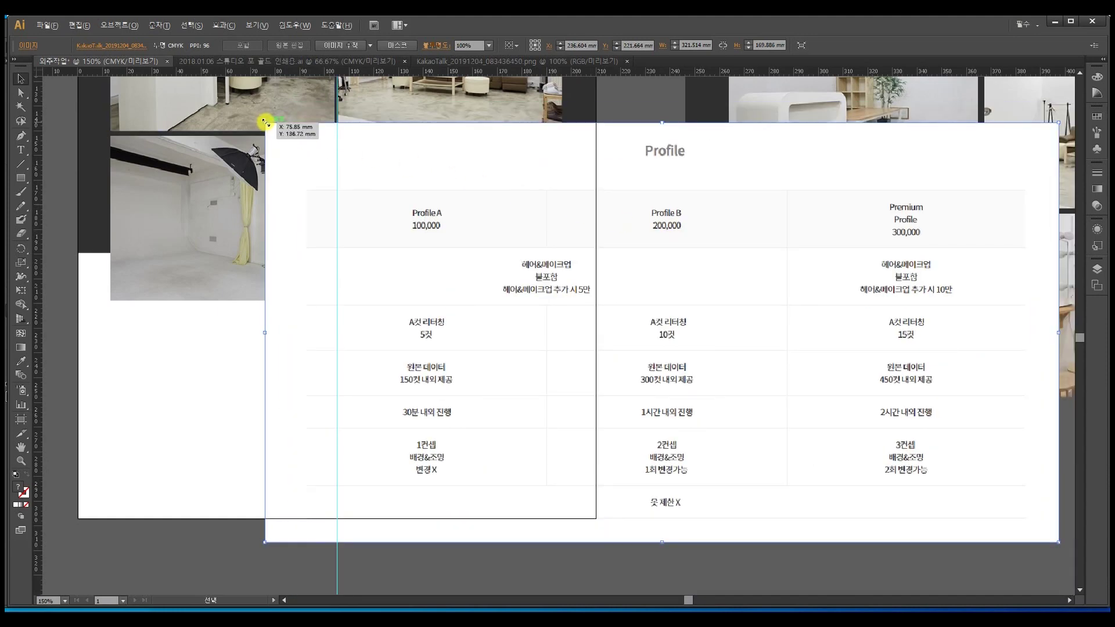
Scale the Profile price table image down to about 239 mm wide and move it up over the photo grid
left_click_drag(264, 119, 367, 177)
left_click_drag(639, 278, 590, 219)
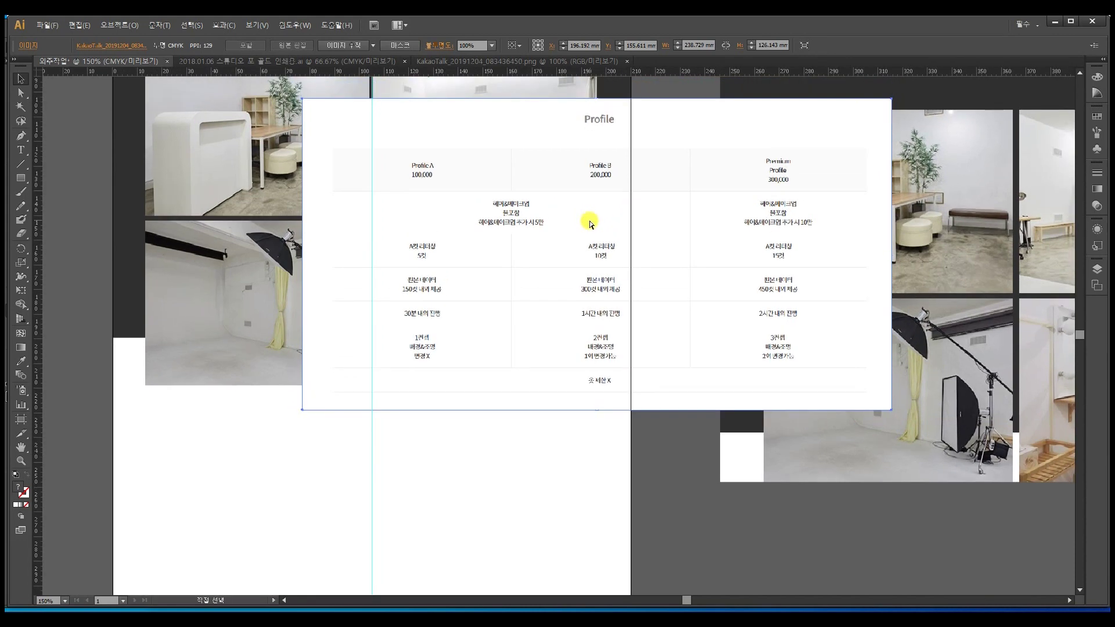
key("ctrl+plus")
key("ctrl+minus")
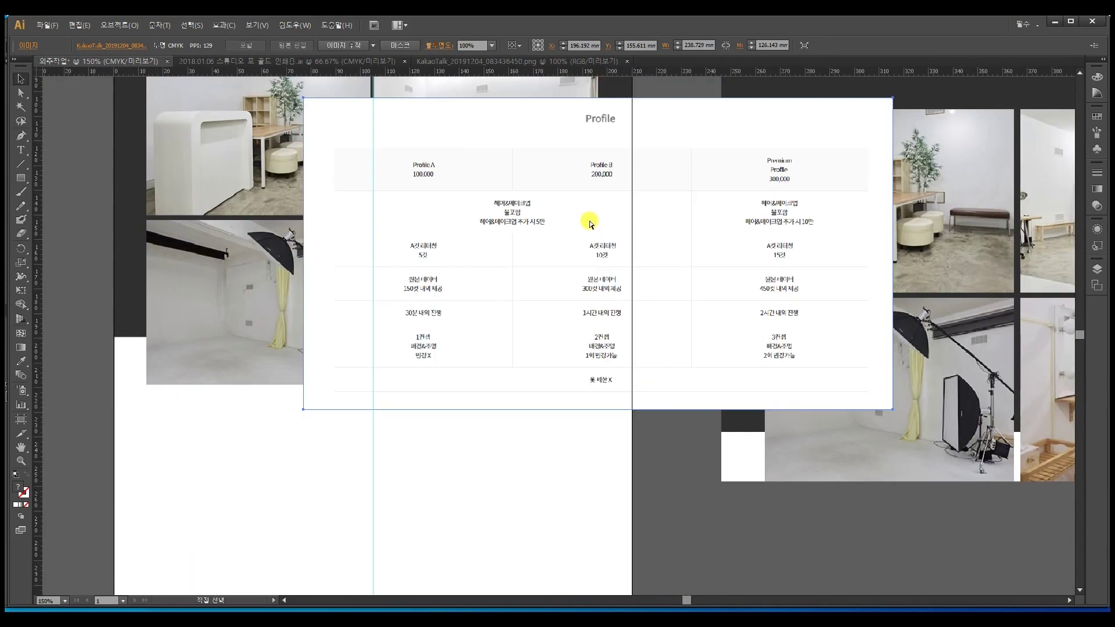
left_click_drag(562, 236, 553, 210)
left_click_drag(446, 247, 415, 213)
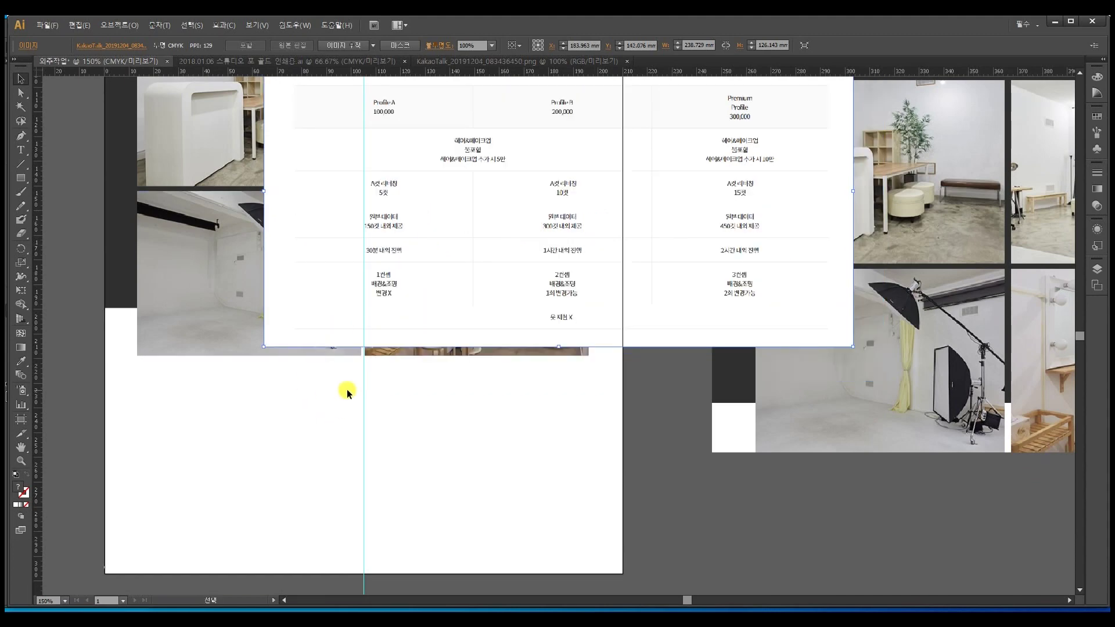
left_click(216, 384)
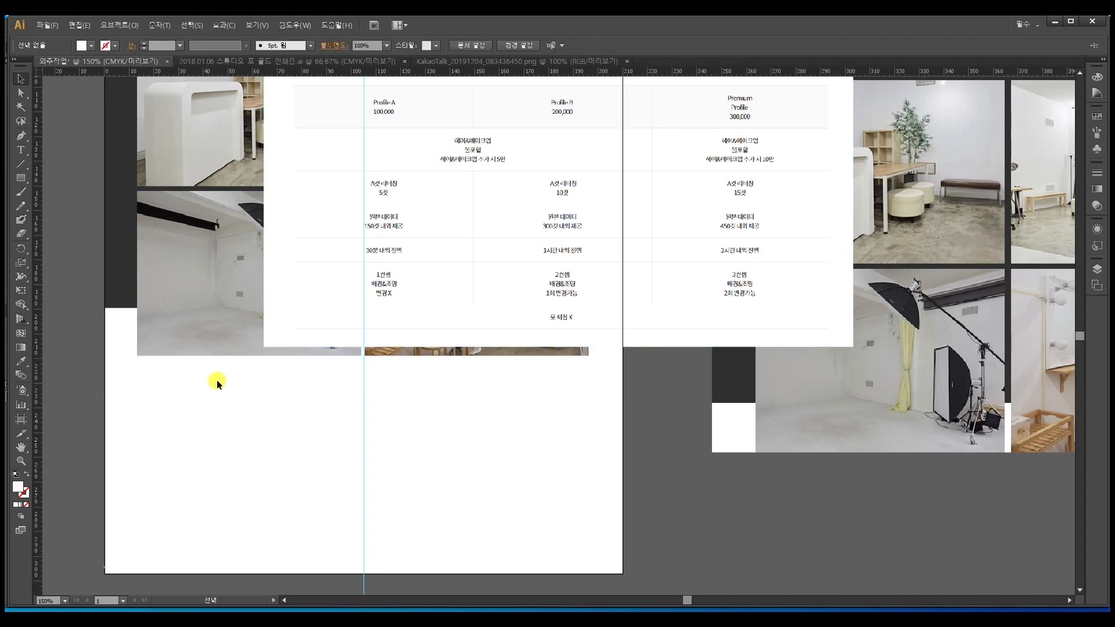
Duplicate the FORSTUDIO text straight down to just below the photo grid and give the copy the header background's dark colour
scroll(366, 231, "up", 5)
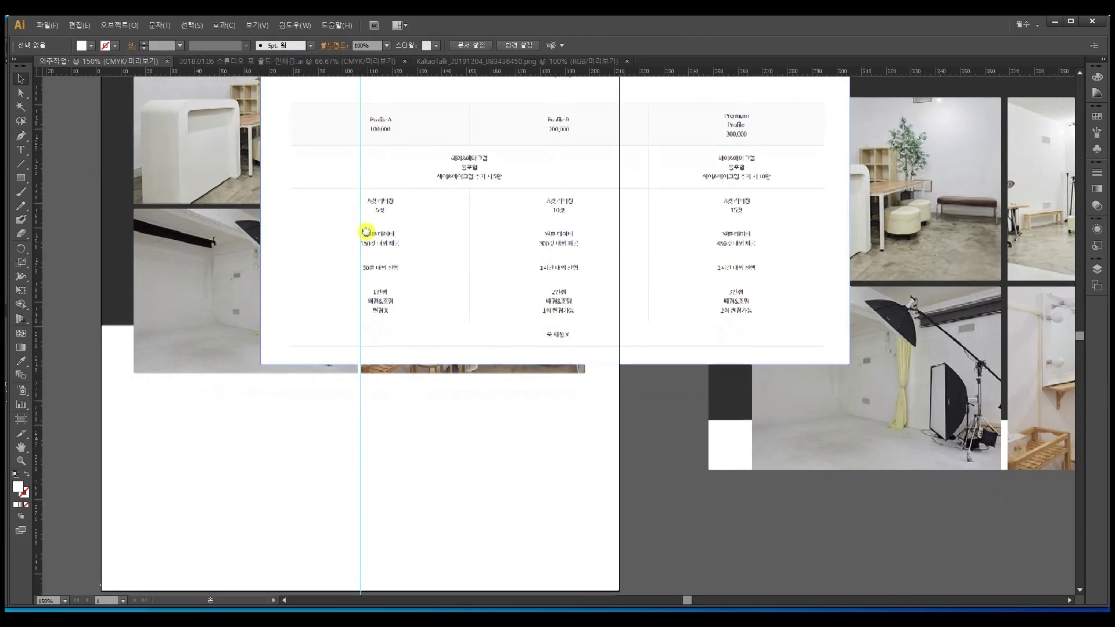
left_click(356, 93)
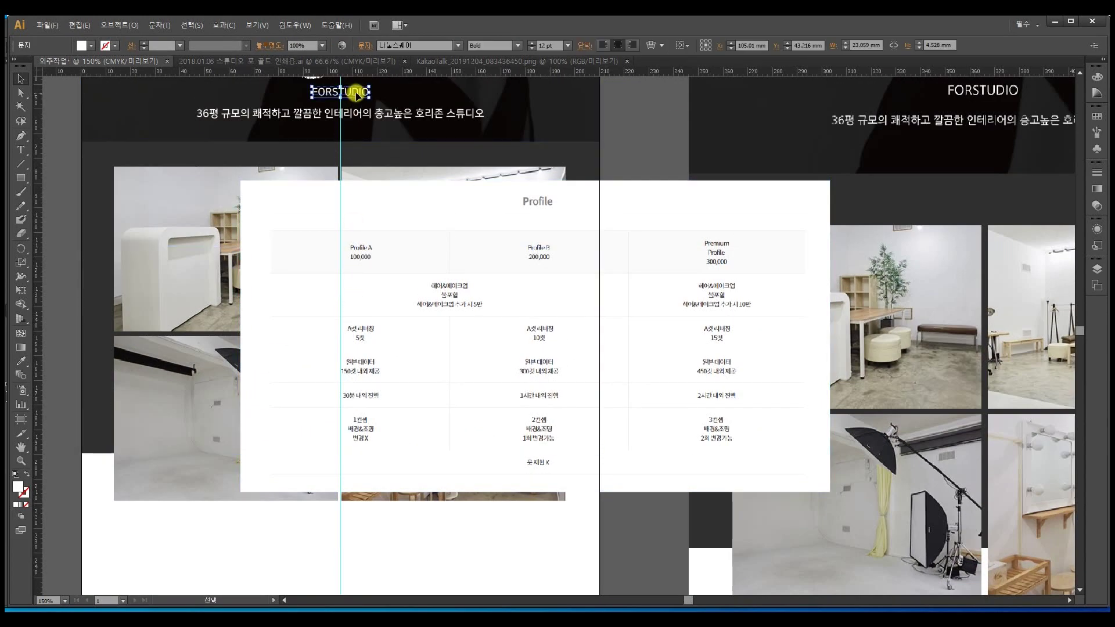
left_click_drag(358, 95, 364, 523)
left_click(21, 360)
left_click(149, 105)
left_click(21, 77)
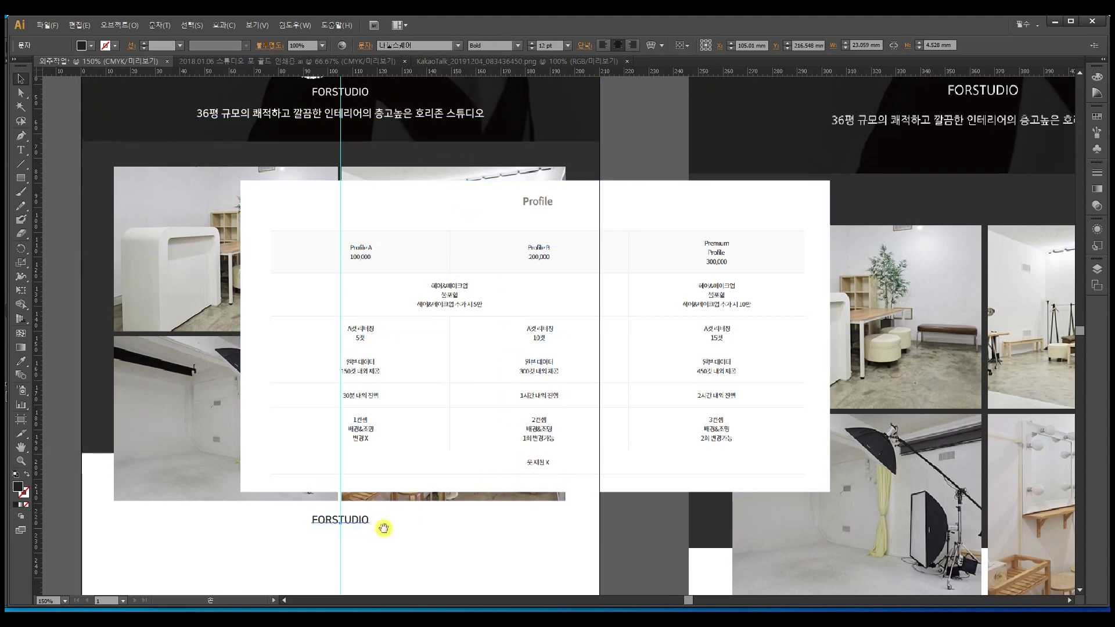
Replace the content of the dark FORSTUDIO copy below the photo grid with "Profile"
left_click_drag(378, 523, 432, 378)
left_click(401, 356)
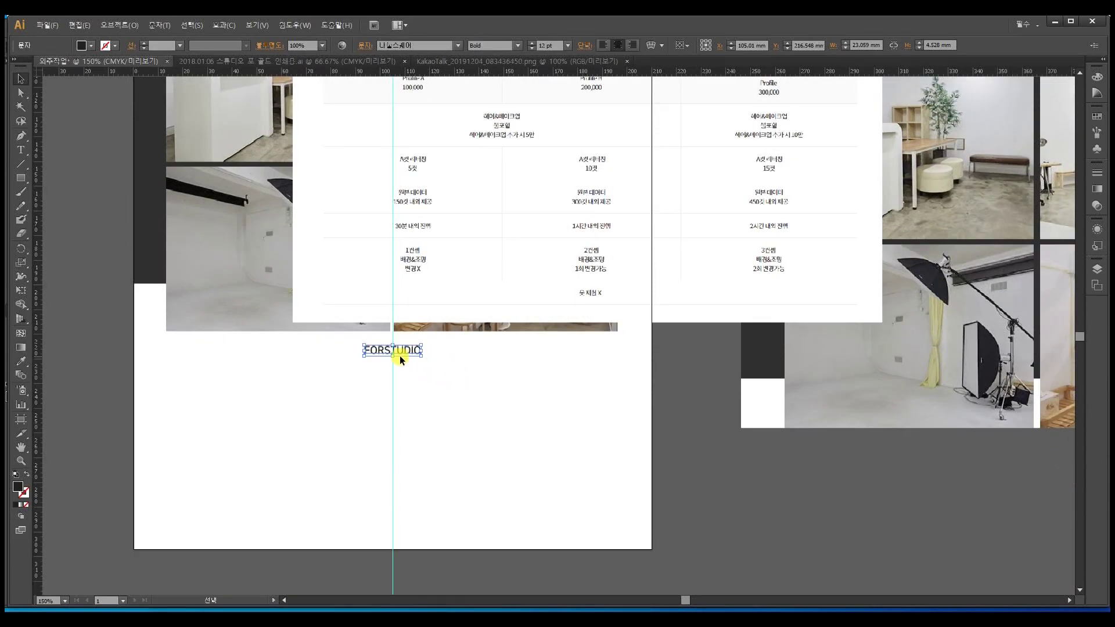
double_click(401, 353)
left_click_drag(357, 351, 501, 350)
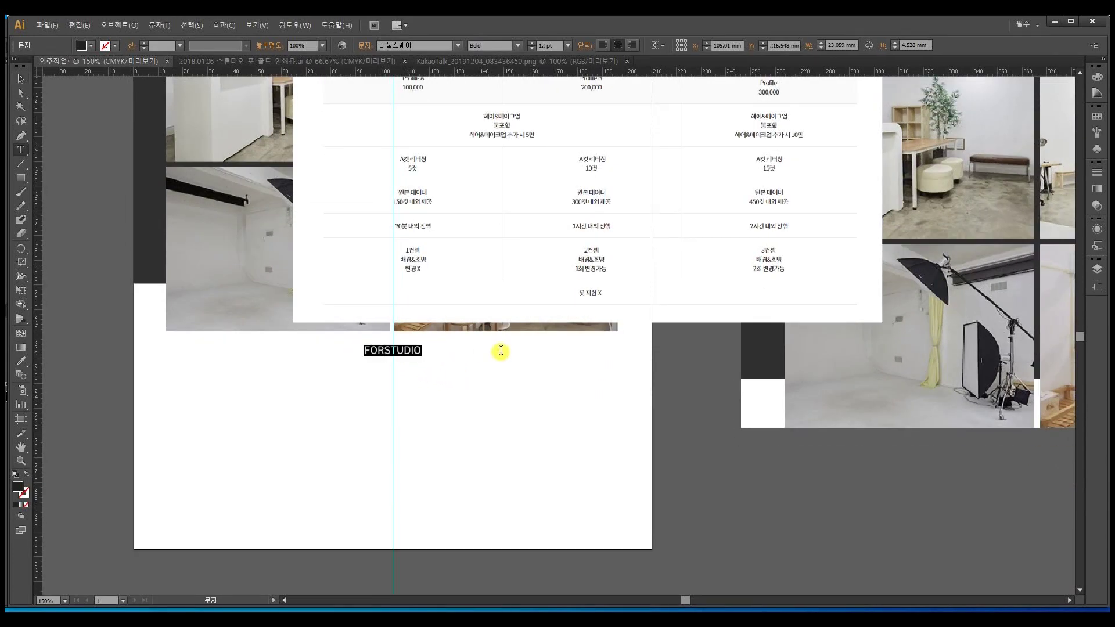
key("BackSpace")
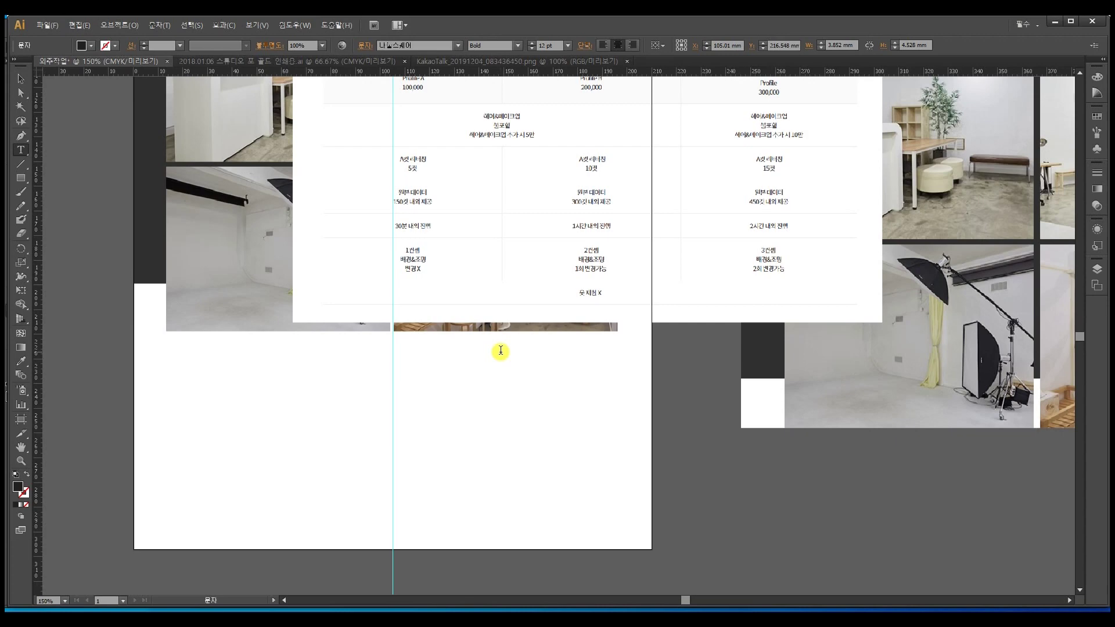
type("Profile")
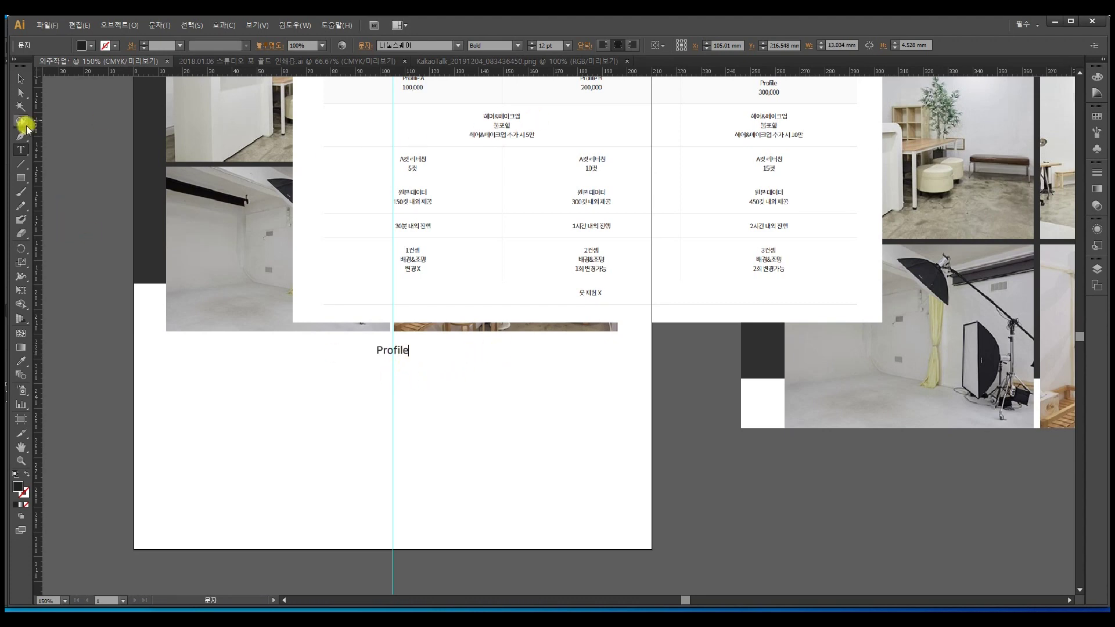
left_click(22, 82)
Draw a rounded rectangle about 37 by 8 mm on the page's left side, just below the photo grid and Profile heading
left_click(329, 385)
left_click_drag(329, 385, 261, 448)
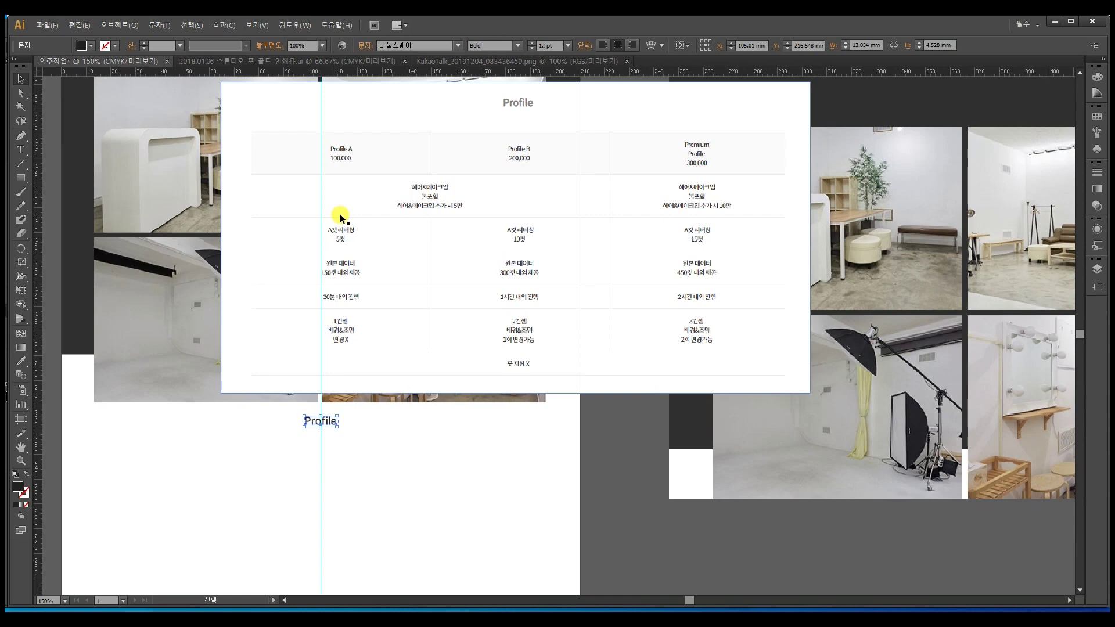
left_click(21, 177)
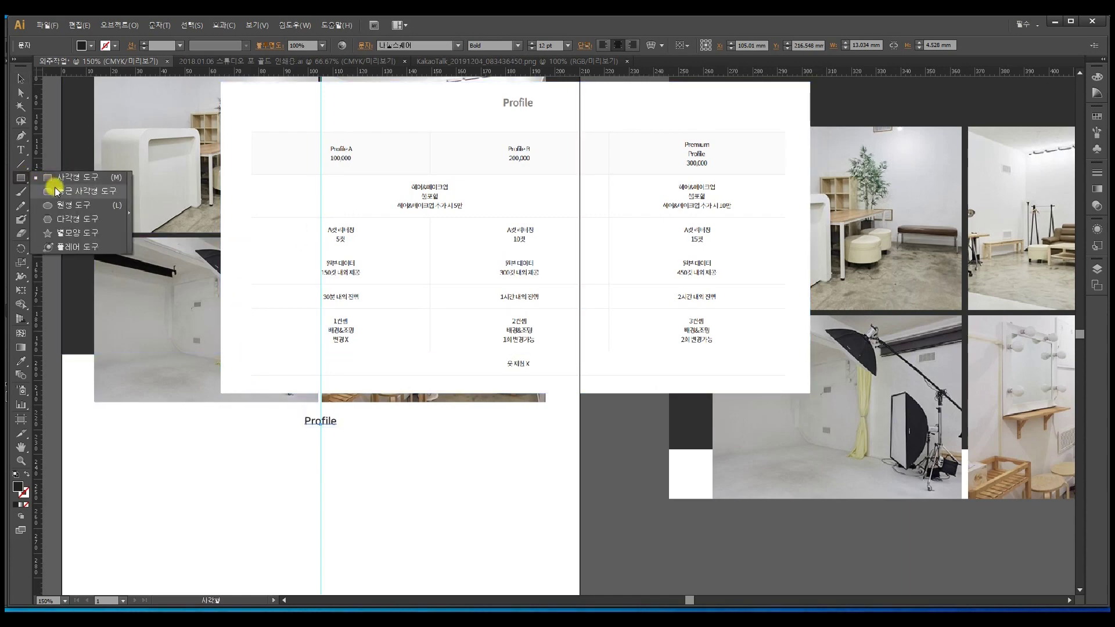
left_click(95, 196)
left_click_drag(115, 436, 208, 456)
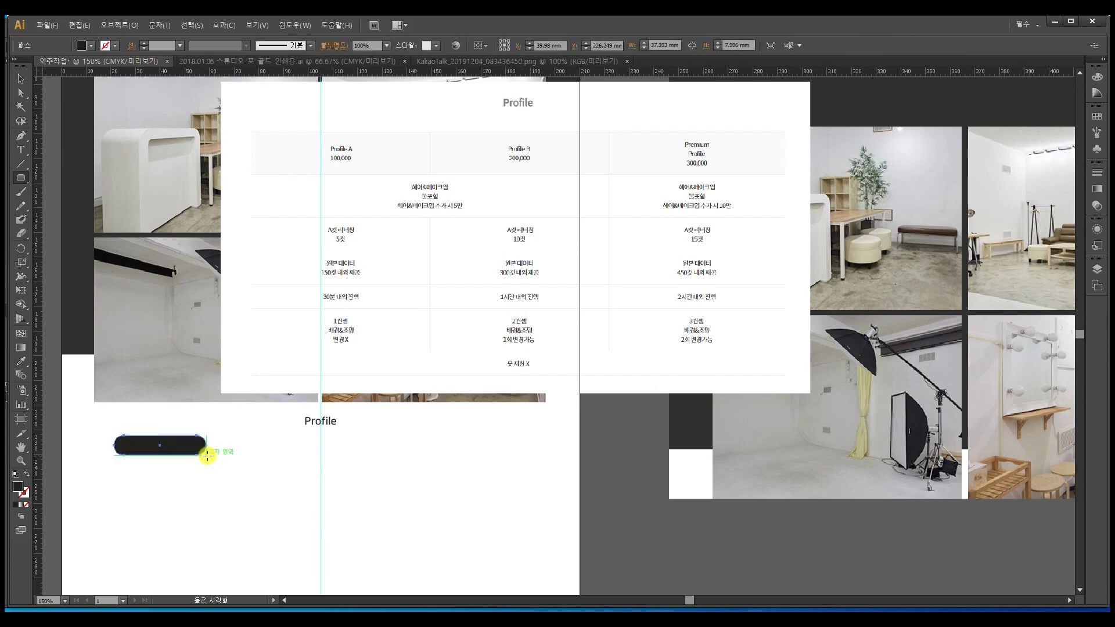
Give the rounded bar the header background's dark grey by sampling it
left_click(18, 83)
left_click_drag(304, 346, 314, 306)
left_click(21, 360)
left_click(88, 274)
left_click(21, 78)
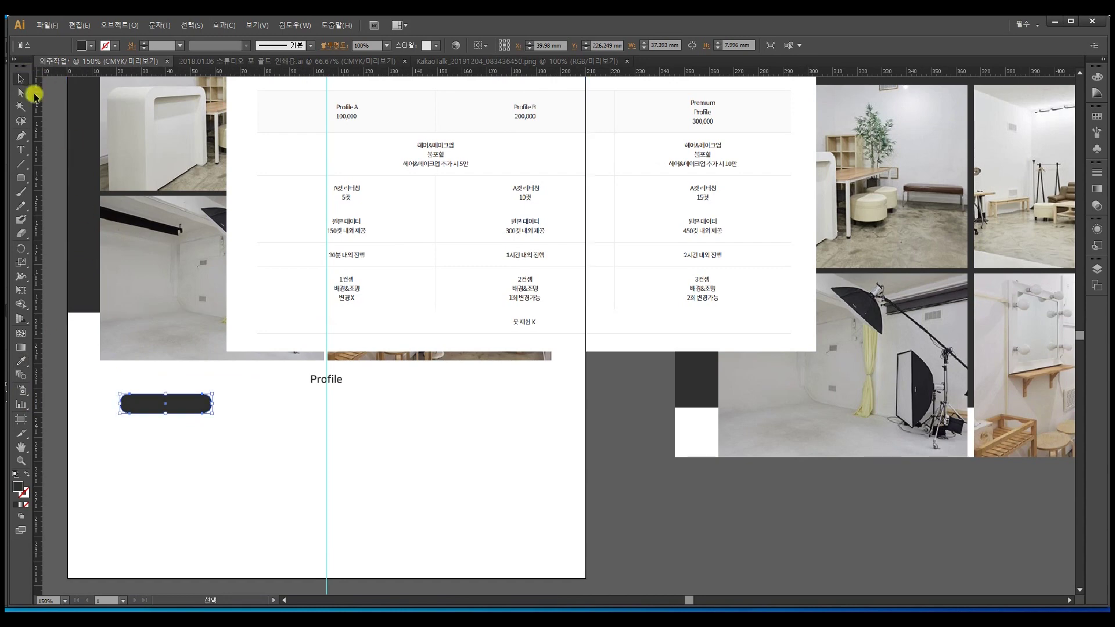
left_click(279, 464)
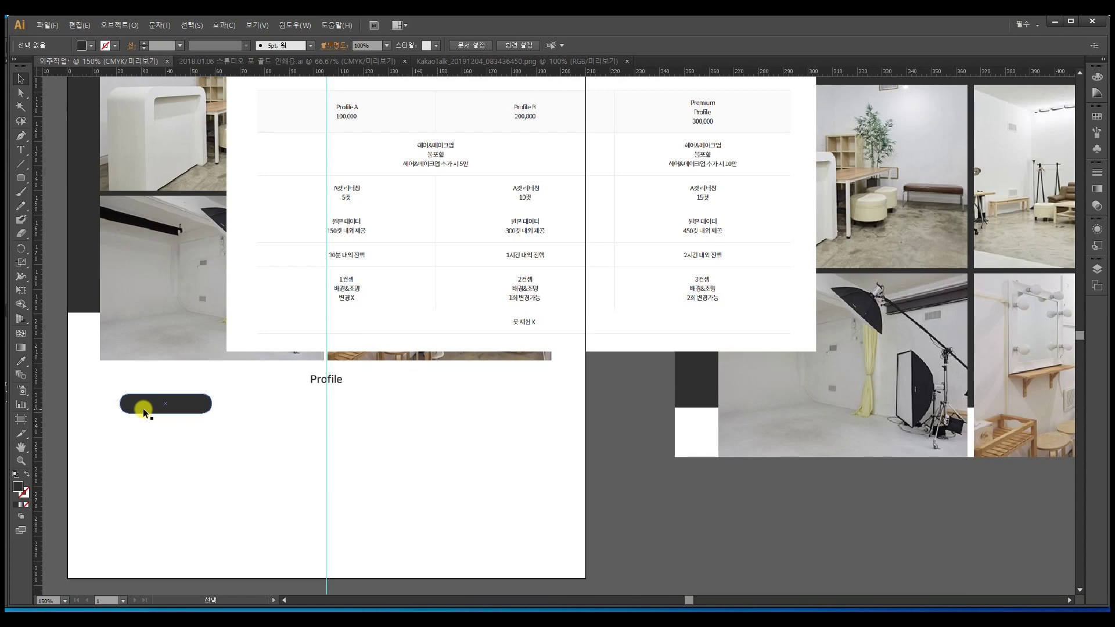
Duplicate the Profile text onto the centre of the dark rounded bar and colour the copy white
left_click_drag(340, 380, 179, 402)
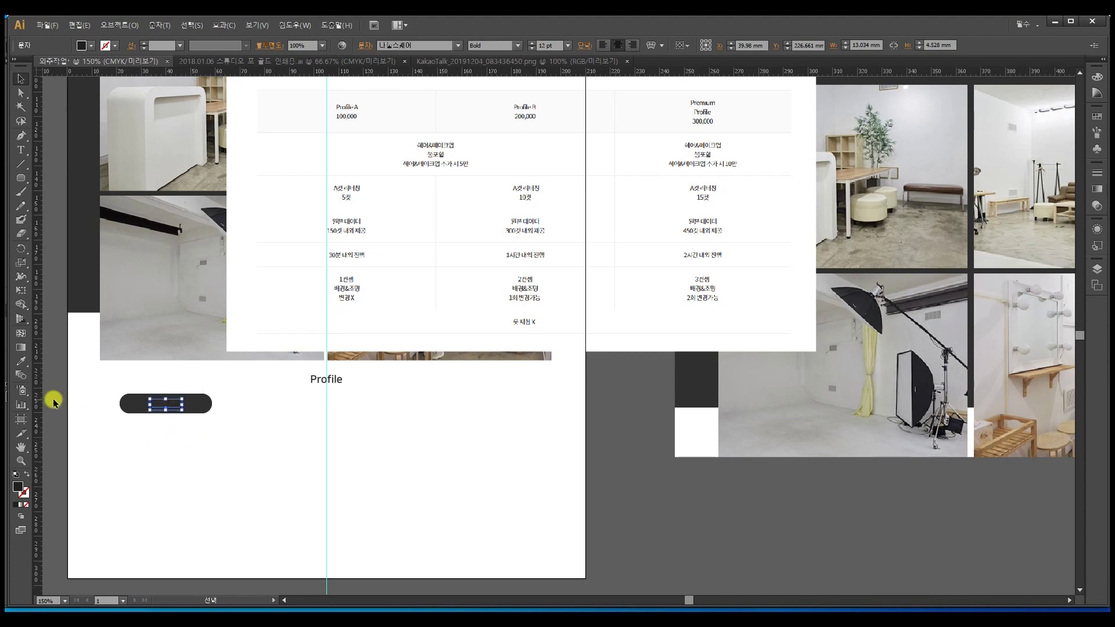
left_click(21, 361)
left_click(134, 375)
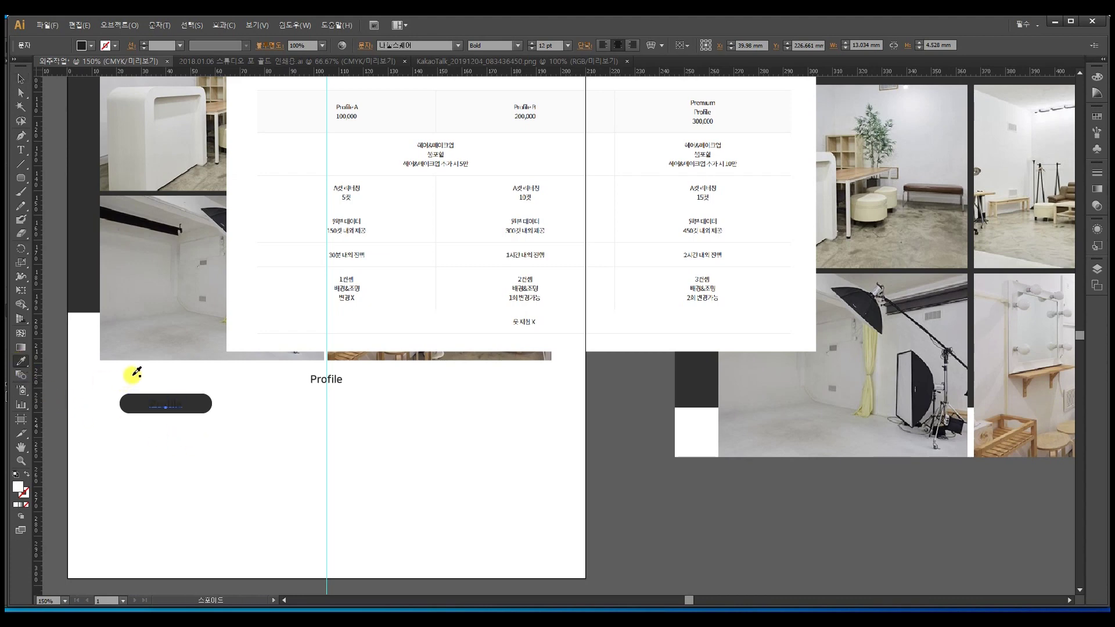
left_click(21, 79)
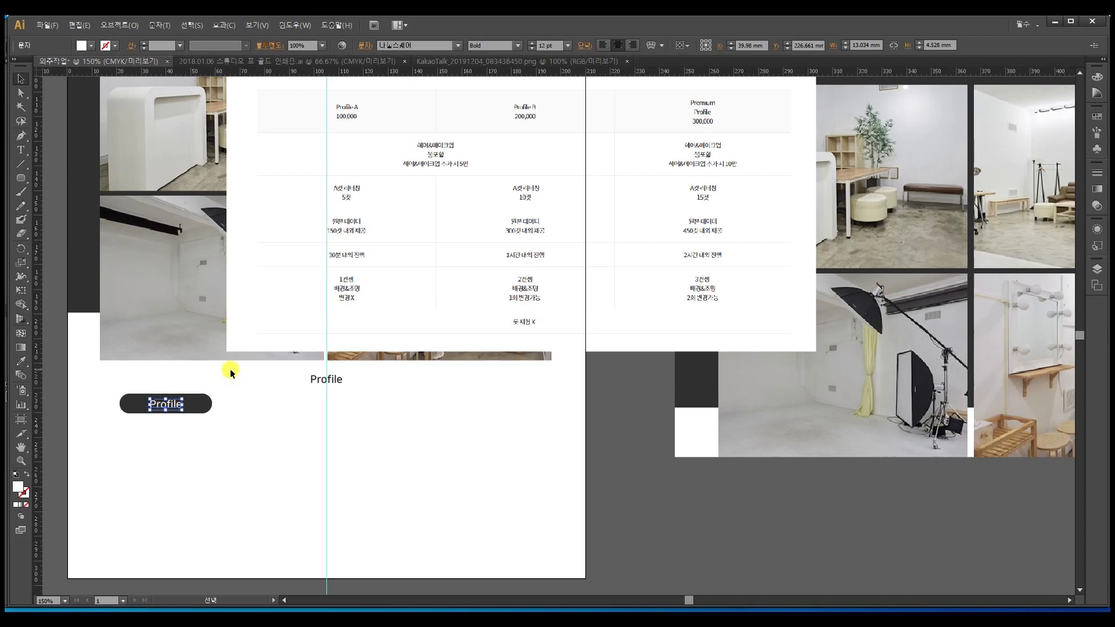
left_click(256, 418)
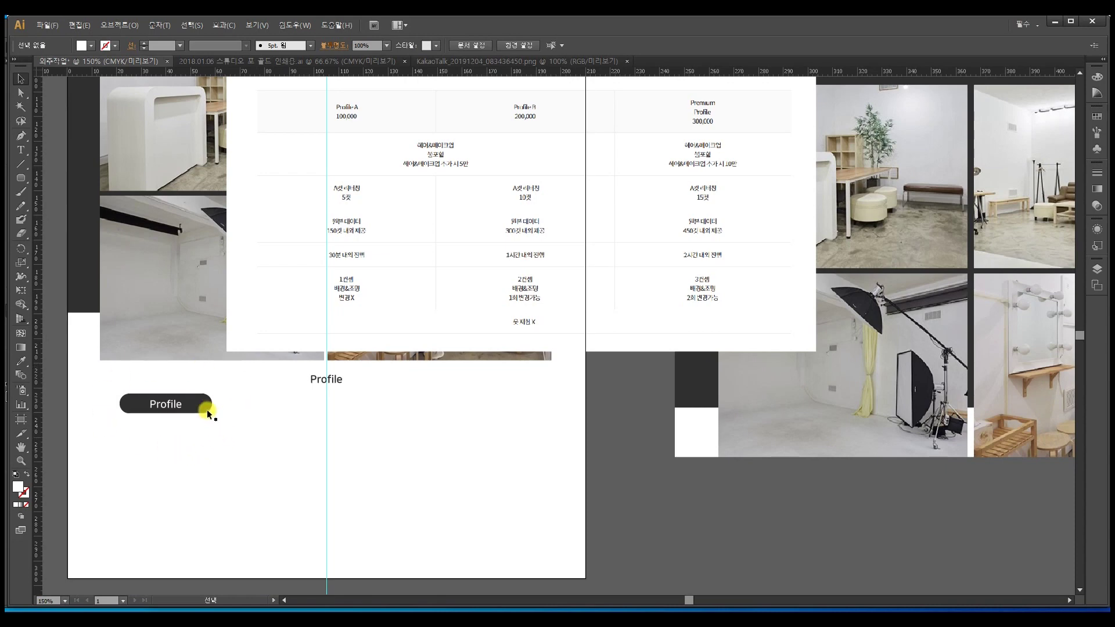
Extend the white text on the dark bar to read "Profile A"
double_click(168, 403)
left_click(183, 403)
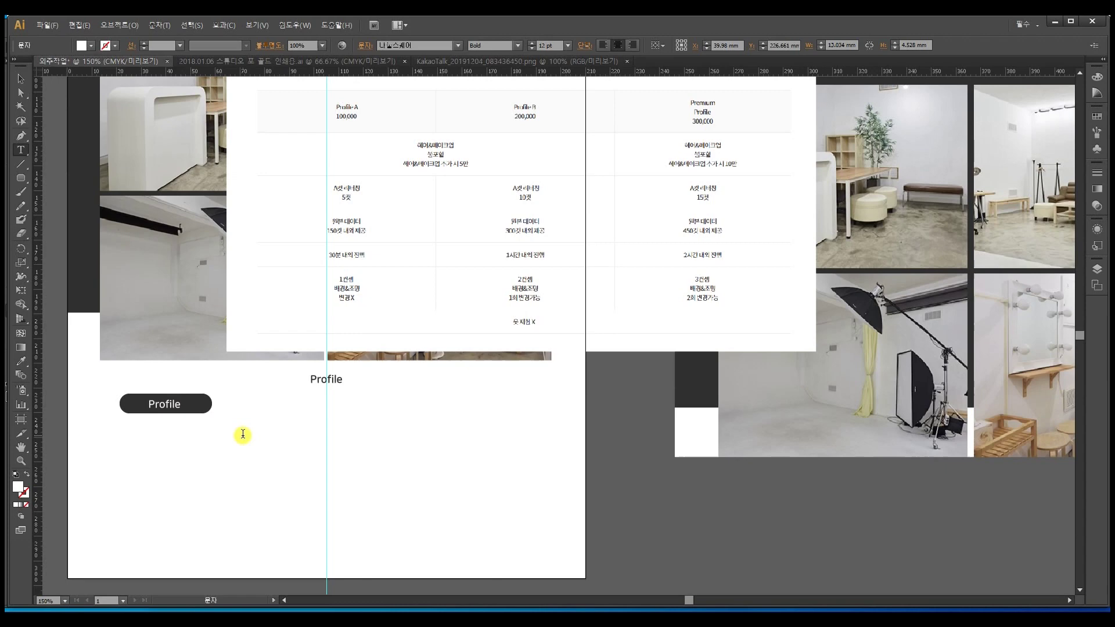
type("A")
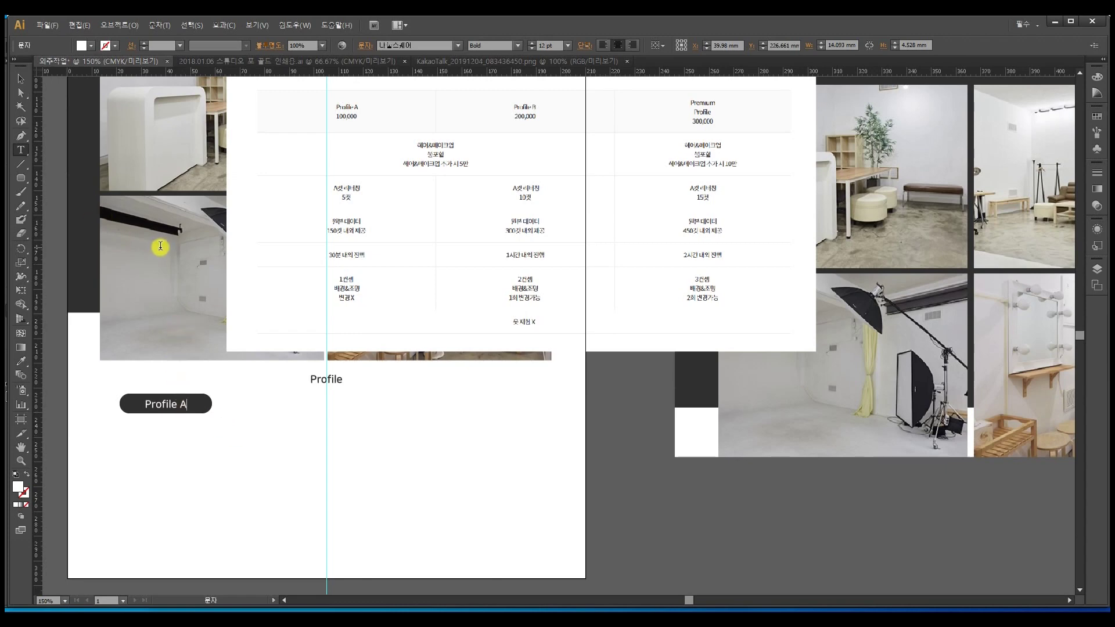
left_click(21, 78)
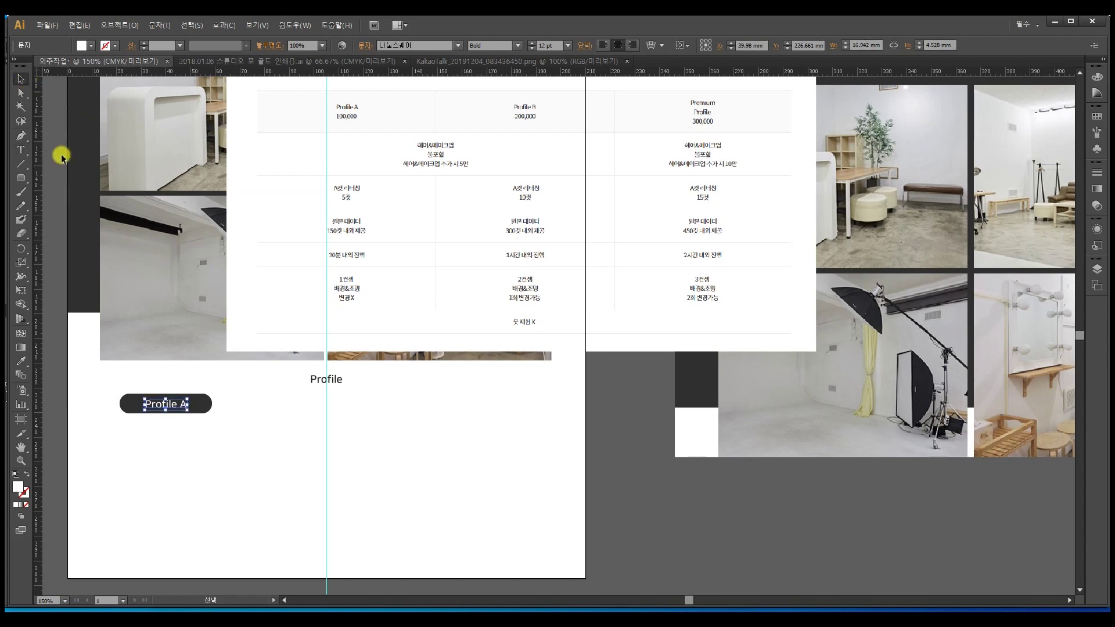
left_click(197, 458)
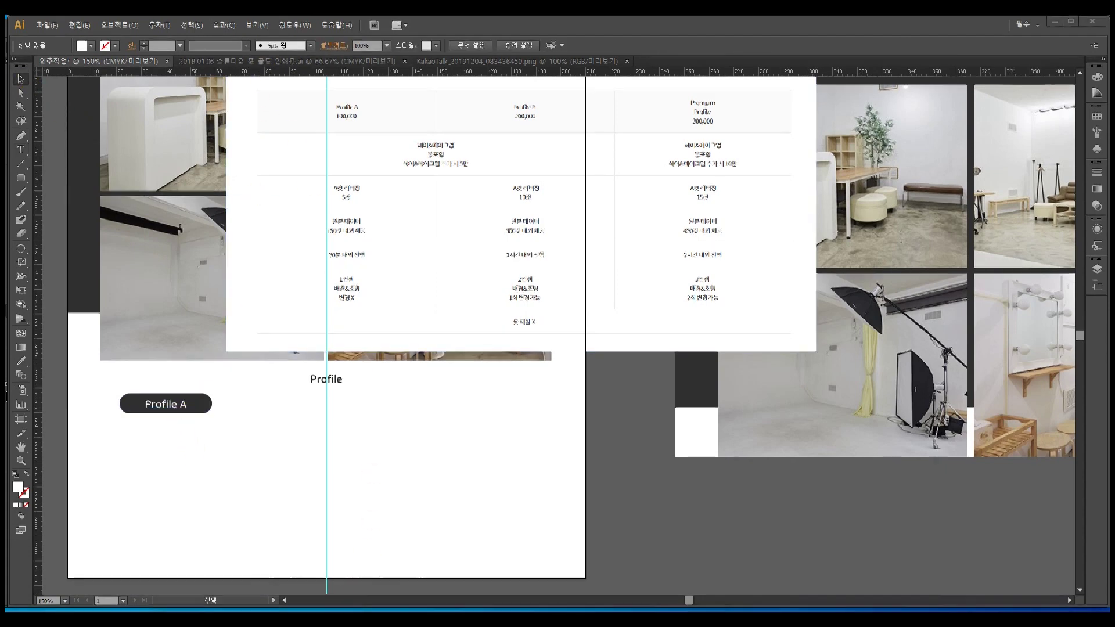
Switch to Photoshop and examine the layout of the circles and labelled text sections in 이벤트페이지.psd
key("alt+Tab")
left_click(444, 511)
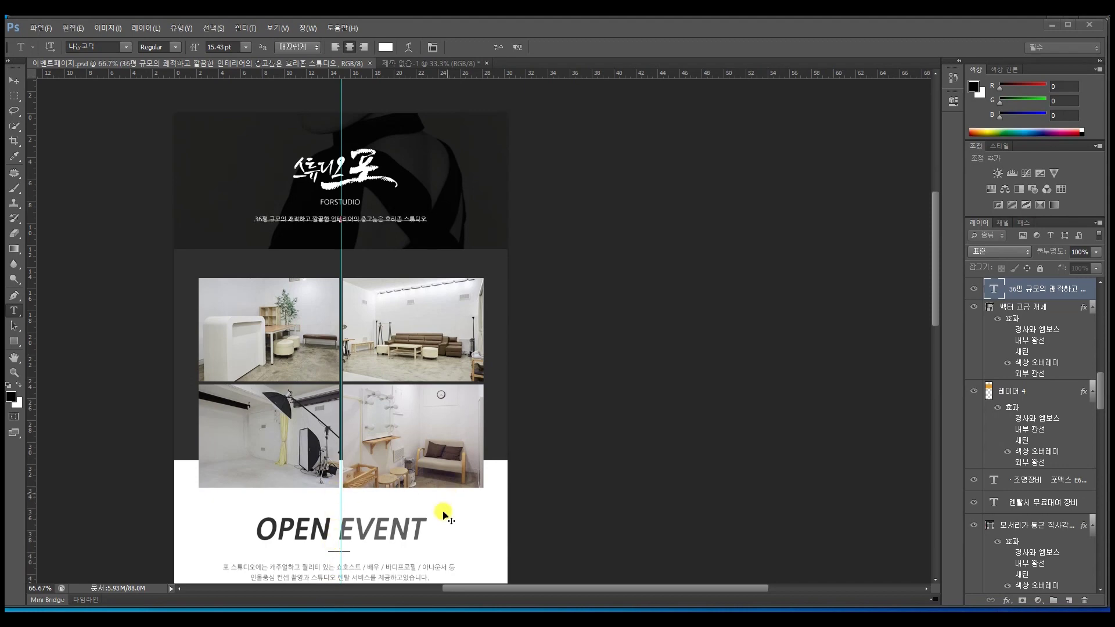
key("v")
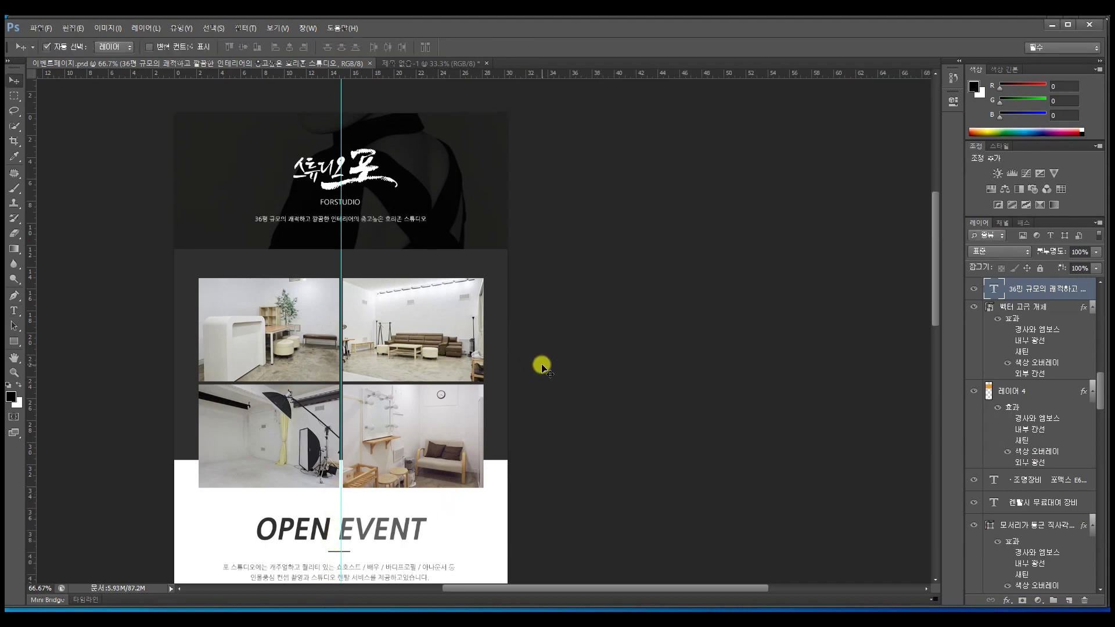
left_click_drag(383, 475, 366, 244)
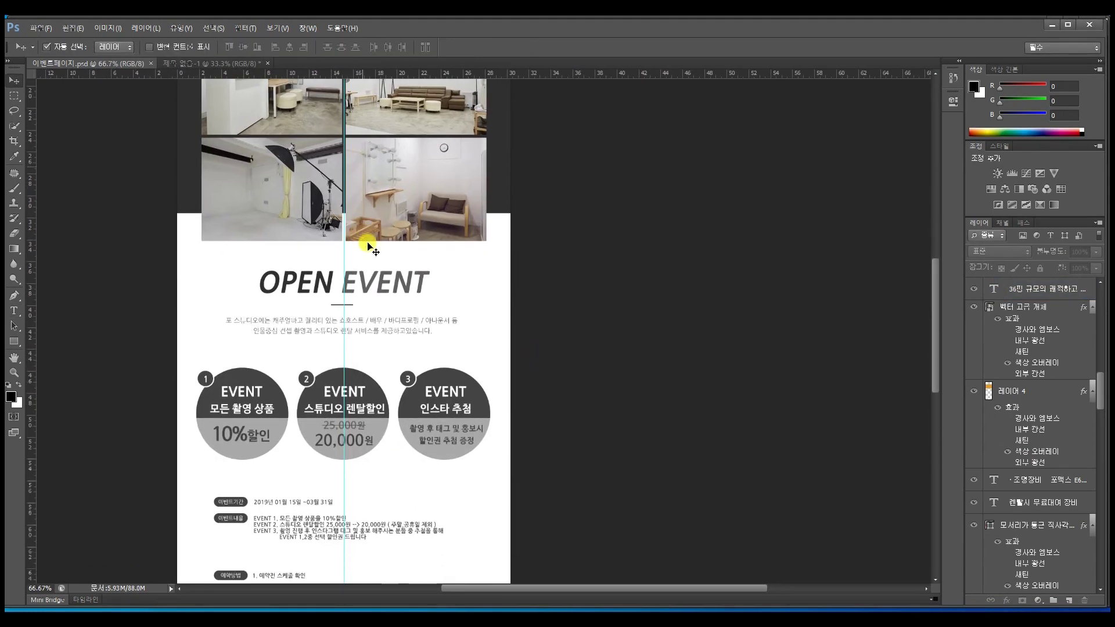
key("ctrl+plus")
scroll(424, 324, "down", 8)
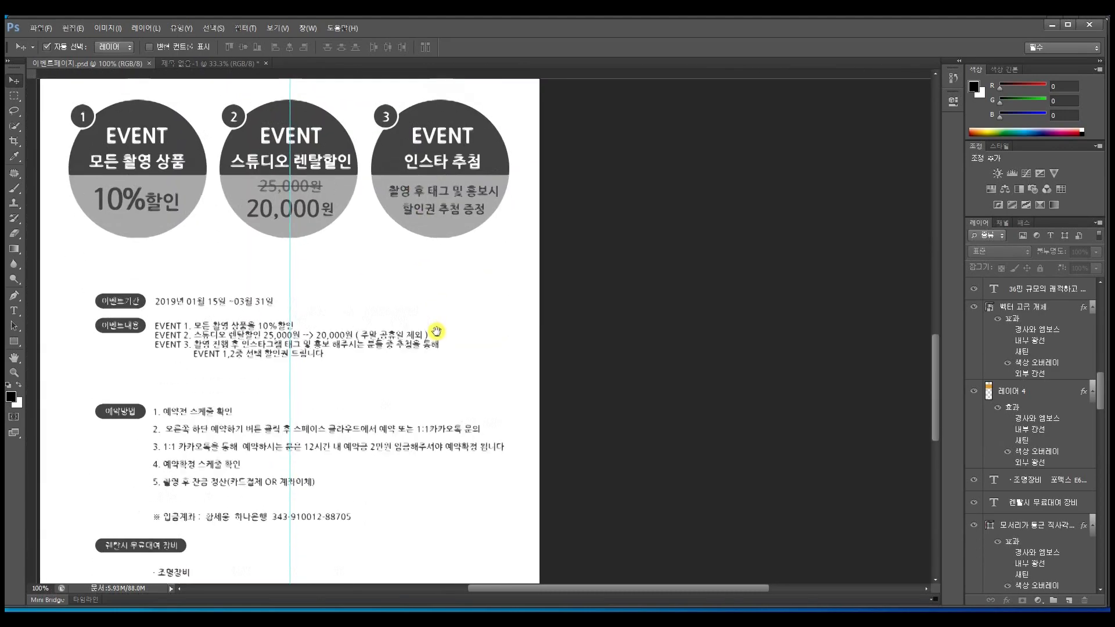
left_click_drag(497, 272, 523, 241)
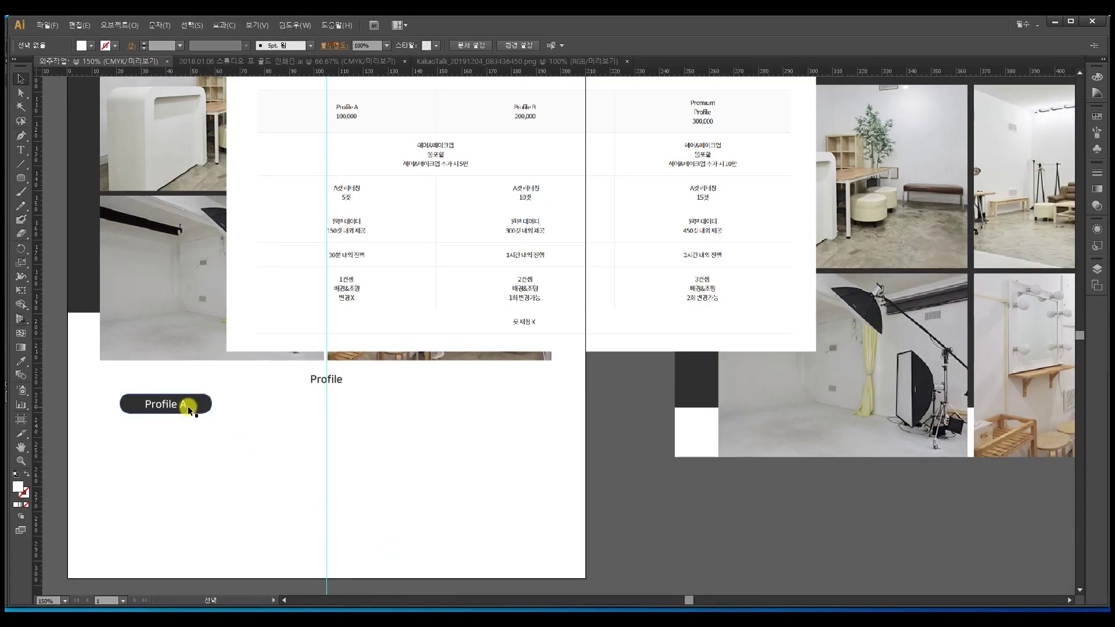
Duplicate the dark Profile heading to below the Profile A bar, centred under it
left_click_drag(339, 382, 180, 435)
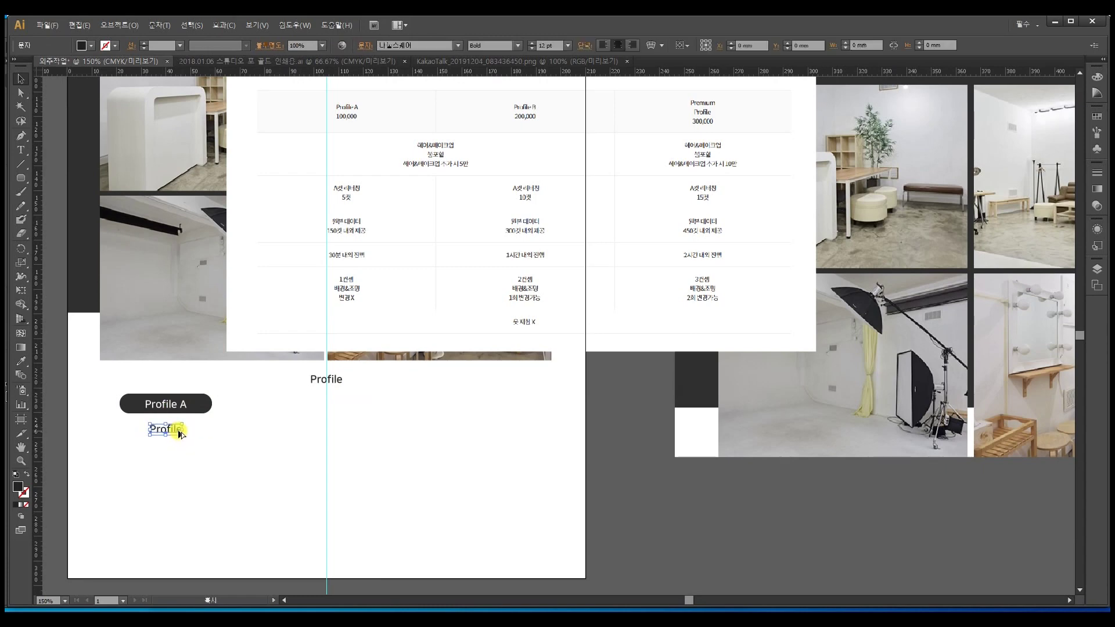
double_click(180, 432)
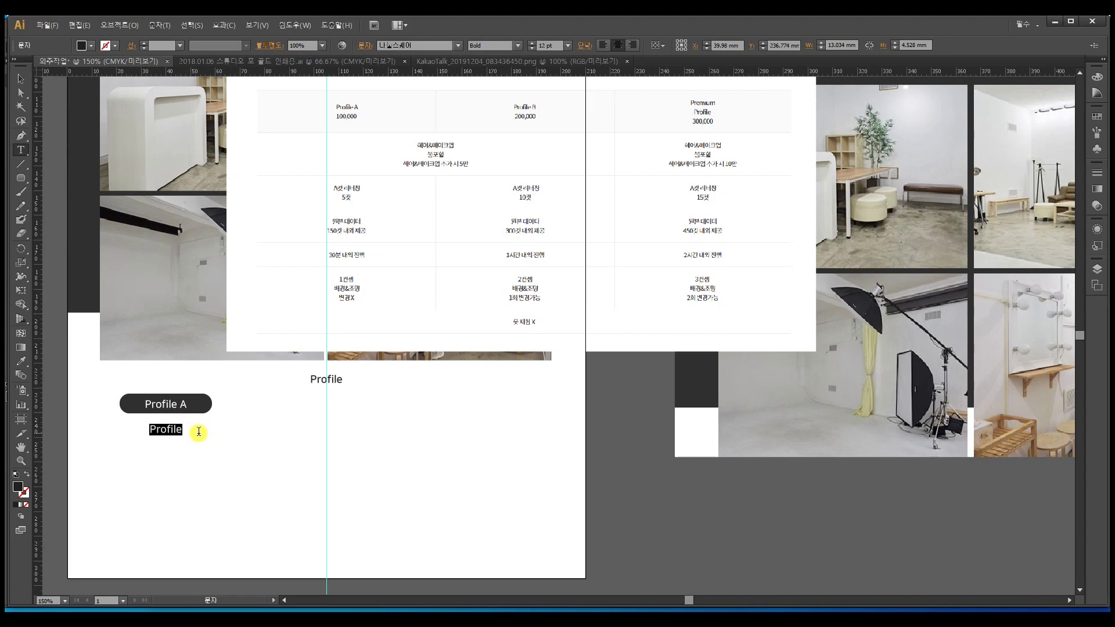
left_click(21, 78)
scroll(219, 338, "down", 3)
left_click(177, 361)
left_click_drag(184, 363, 176, 386)
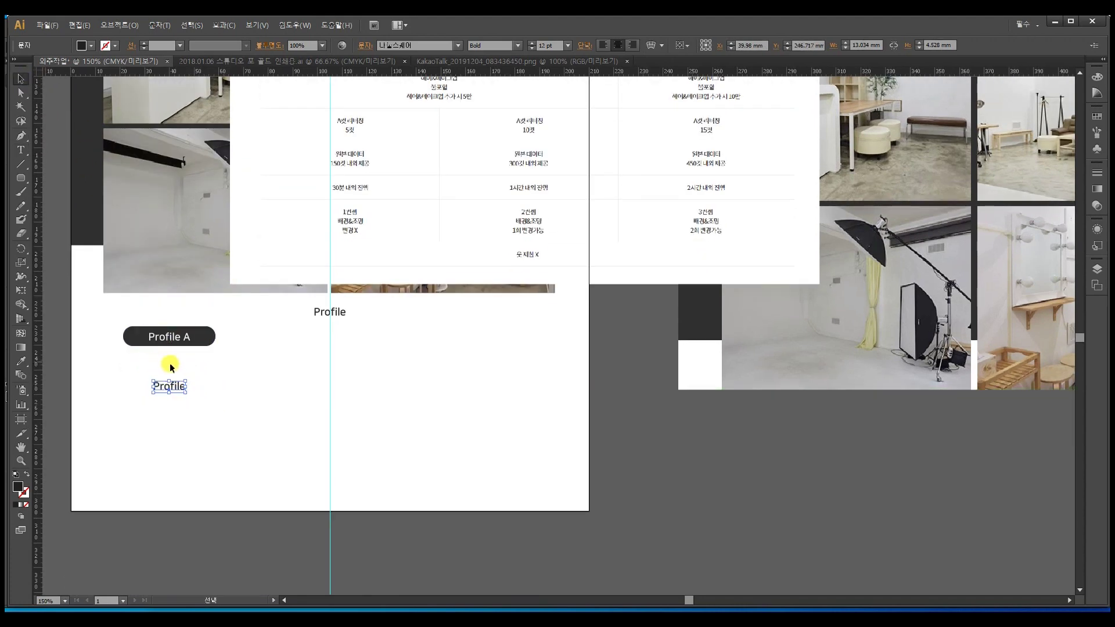
Move the Profile copy up to just under the Profile A bar and replace its text with "100,000"
left_click(197, 343)
left_click_drag(176, 387, 211, 360)
type("10")
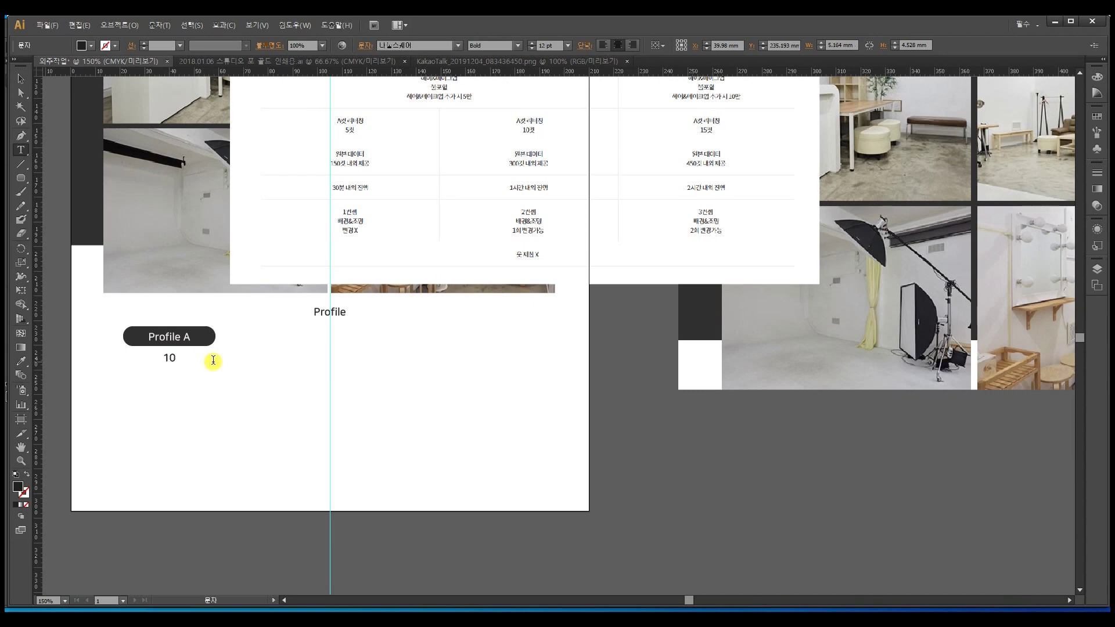
type("0,000")
left_click(21, 79)
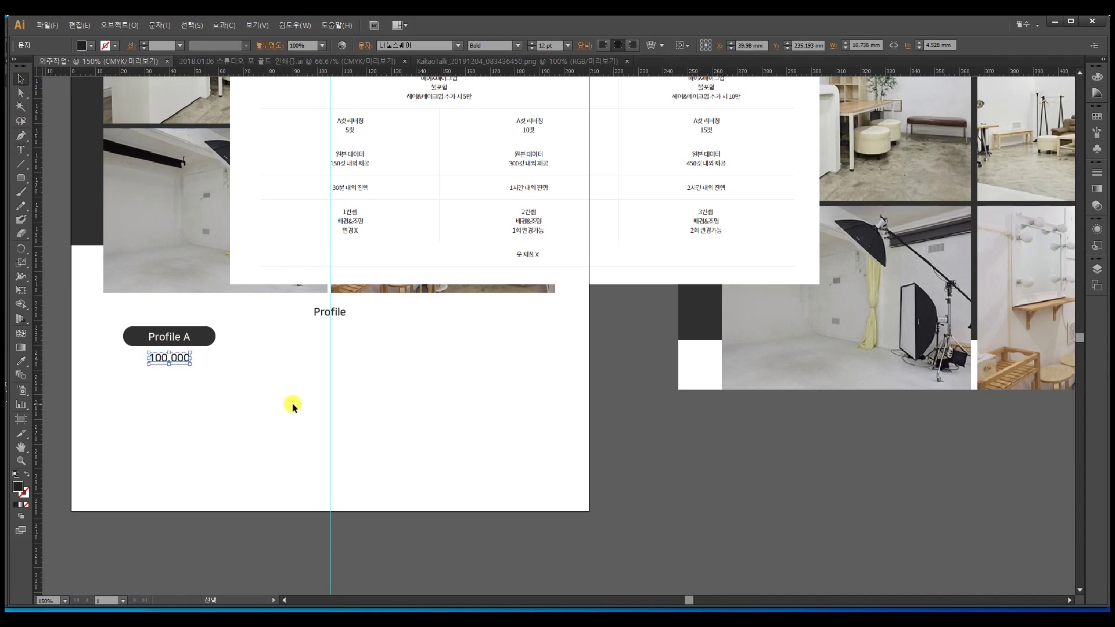
left_click(292, 400)
left_click_drag(176, 358, 177, 357)
Try to draw a rounded rectangle about 37 by 15 mm spanning the Profile A bar and the 100,000 text
left_click(208, 337)
left_click(28, 181)
left_click_drag(123, 327, 217, 364)
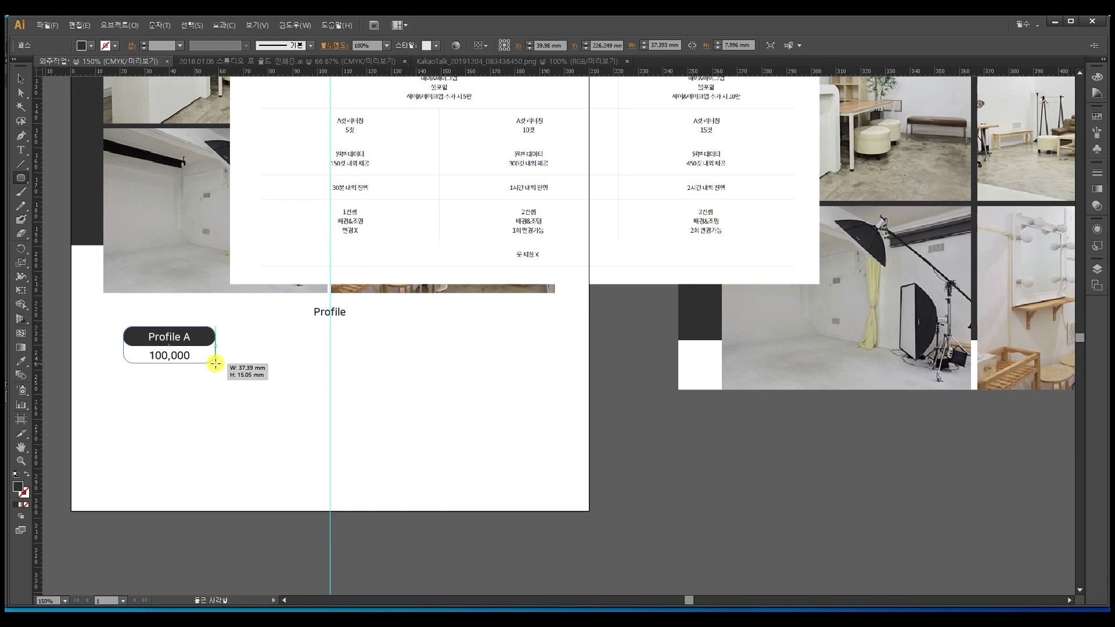
left_click_drag(215, 363, 218, 363)
key("ctrl+z")
Duplicate the dark rounded bar straight down over the 100,000 text, leaving a narrow gap below the Profile A bar
left_click(21, 78)
left_click_drag(197, 337, 205, 356)
left_click(237, 355)
left_click(173, 357)
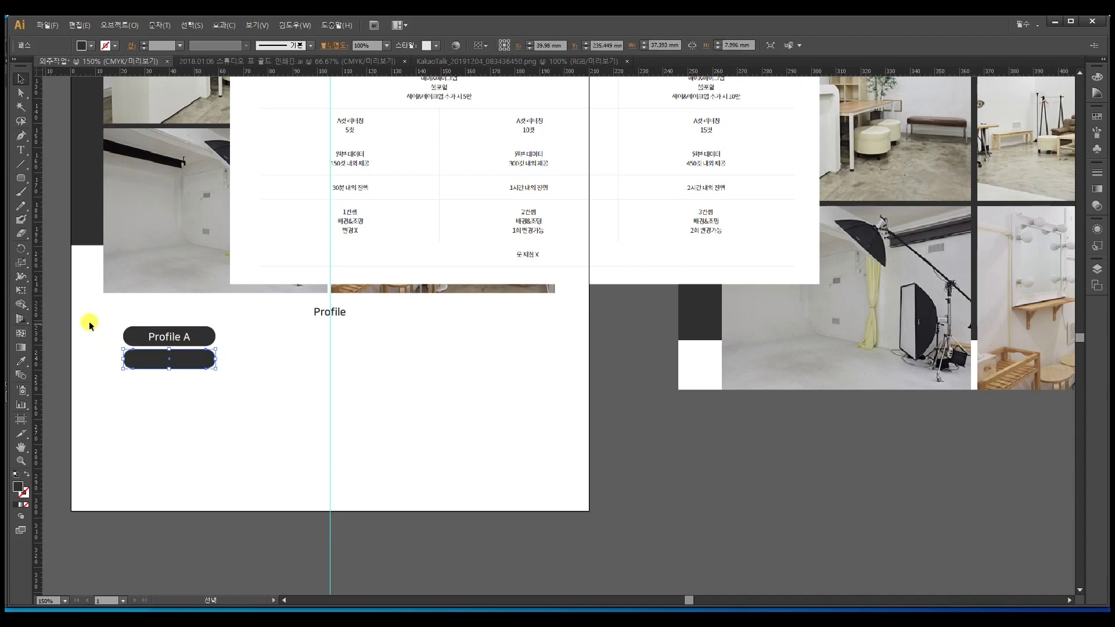
Fill the duplicated bar with light grey and send it behind the 100,000 text
double_click(18, 490)
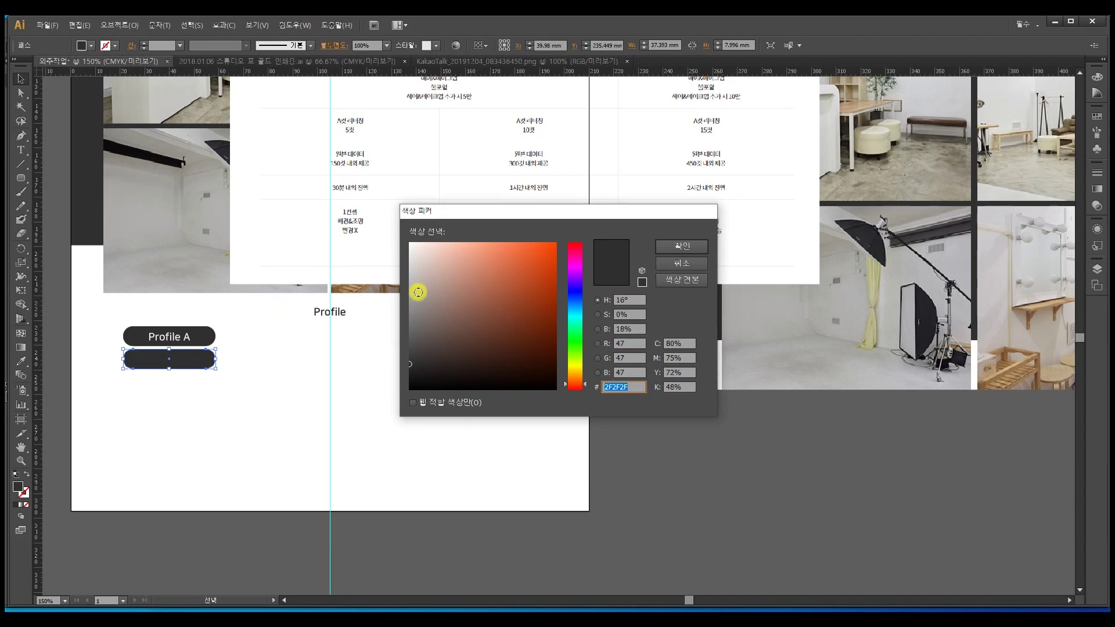
left_click_drag(418, 291, 403, 284)
left_click(671, 244)
left_click(214, 372)
left_click(213, 369)
key("ctrl+[")
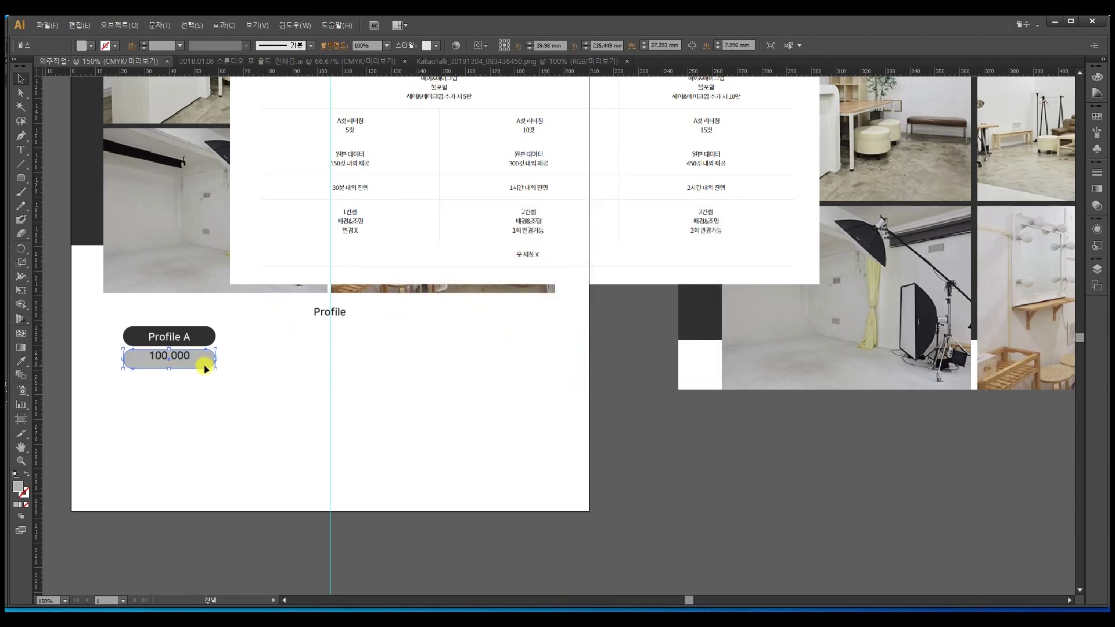
Centre the 100,000 text in the grey bar and move both labelled bars up closer to the photo grid
left_click(186, 356)
left_click_drag(176, 356, 159, 312)
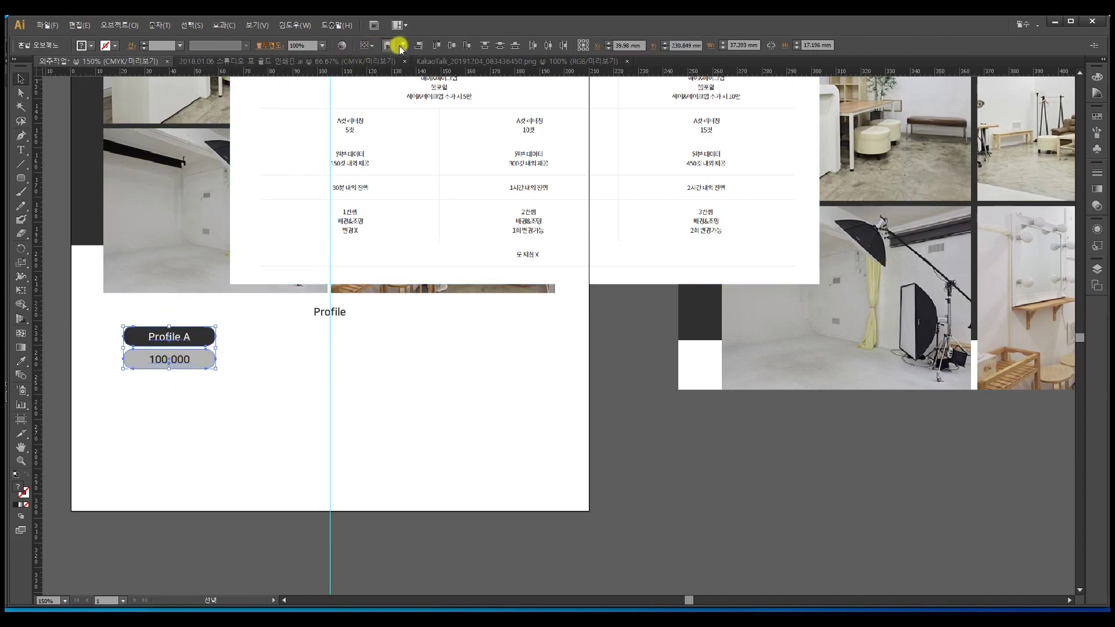
left_click_drag(186, 393, 172, 326)
left_click(237, 372)
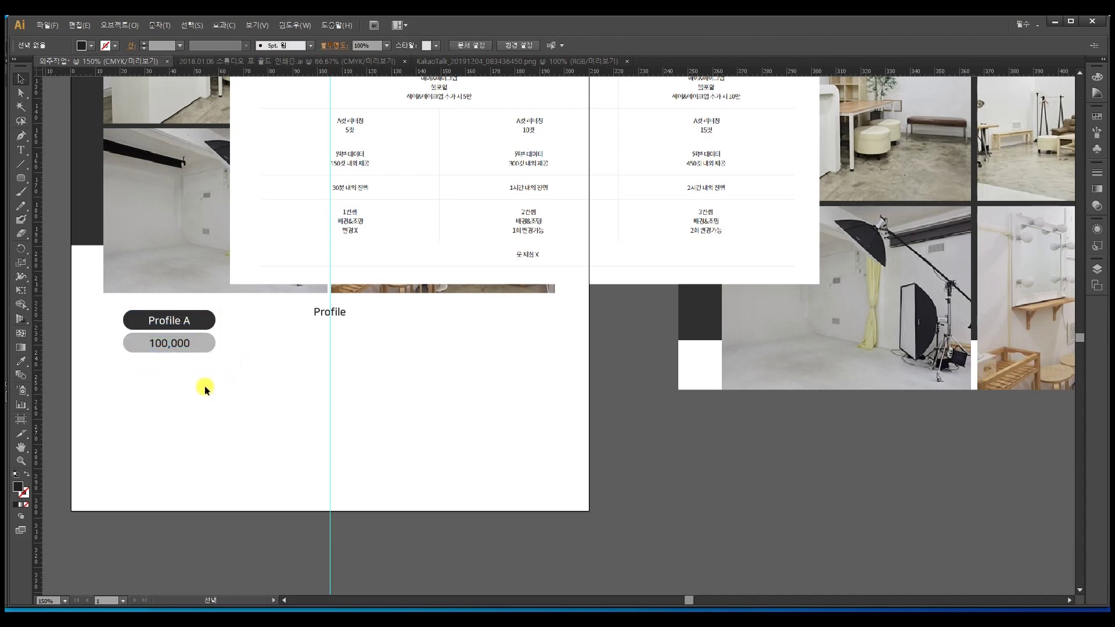
Duplicate the 100,000 text below the grey bar and replace the copy with two lines, "헤어&메이크업불포함" and "헤어&메이크업 추가시 5만원"
left_click_drag(181, 343, 179, 369)
key("t")
double_click(179, 369)
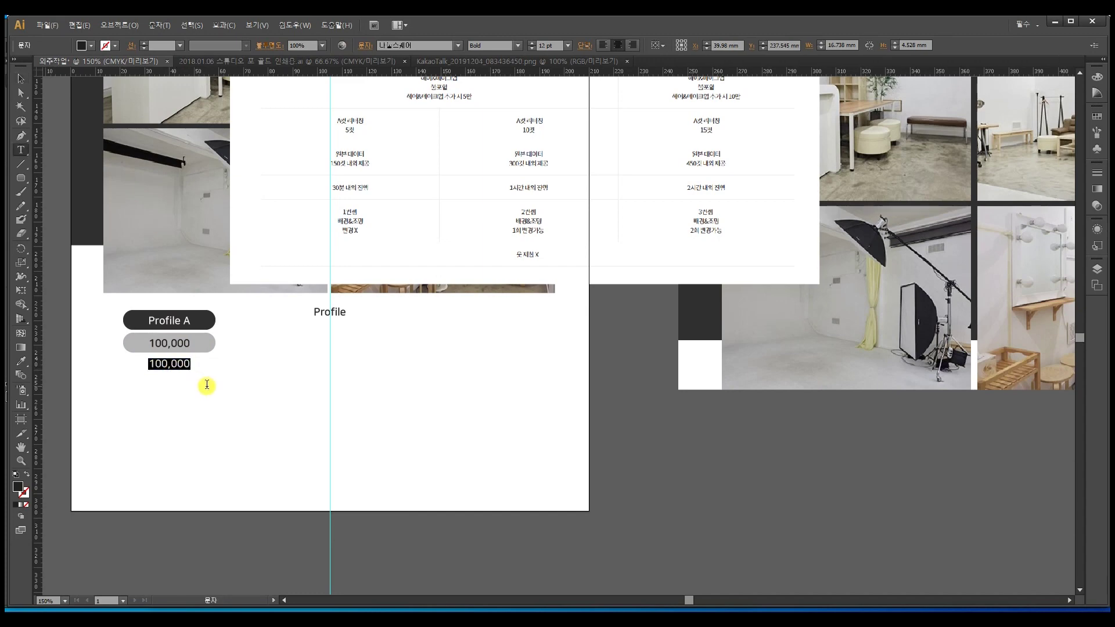
type("헤어")
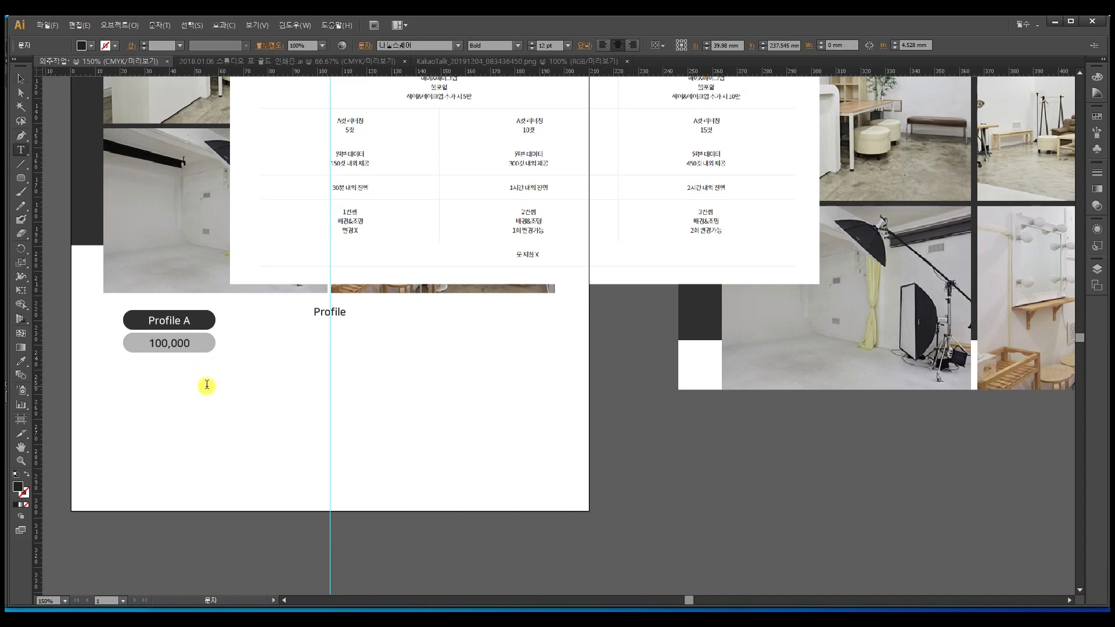
type("&메이크업불포함 ")
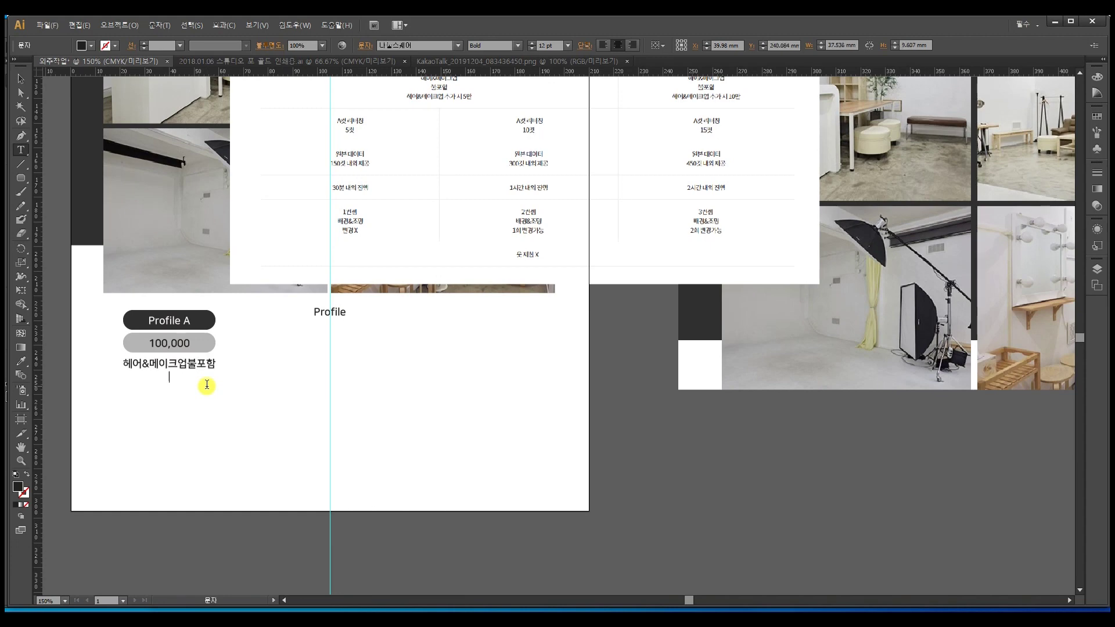
type("헤어&메이크업 추가시 5만원")
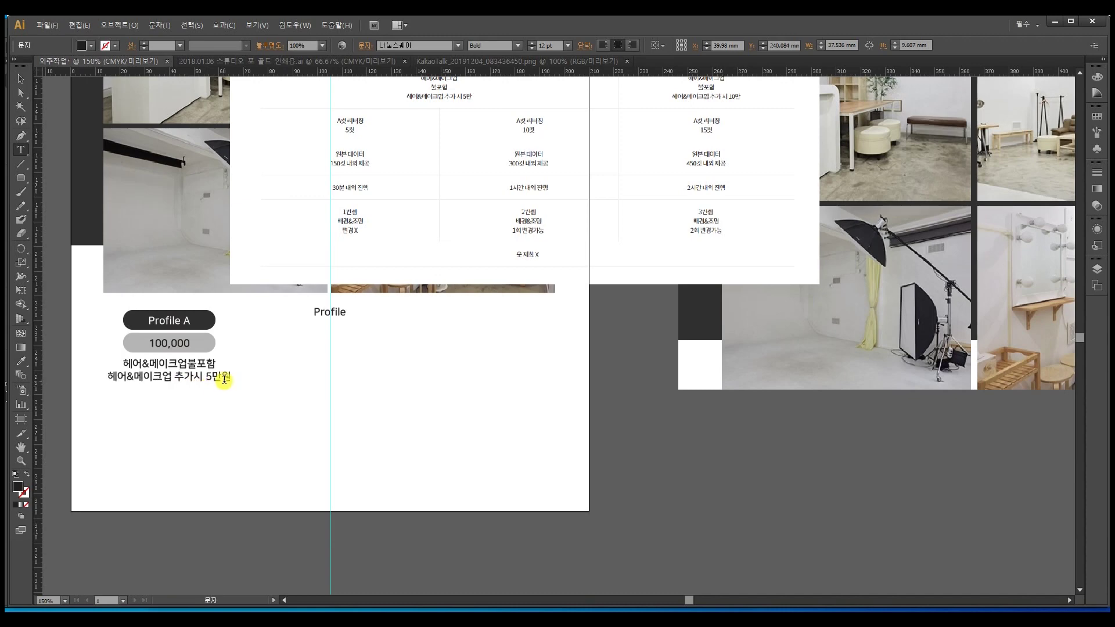
Set the font size of the two hair and makeup lines to 10 pt
left_click_drag(231, 376, 94, 361)
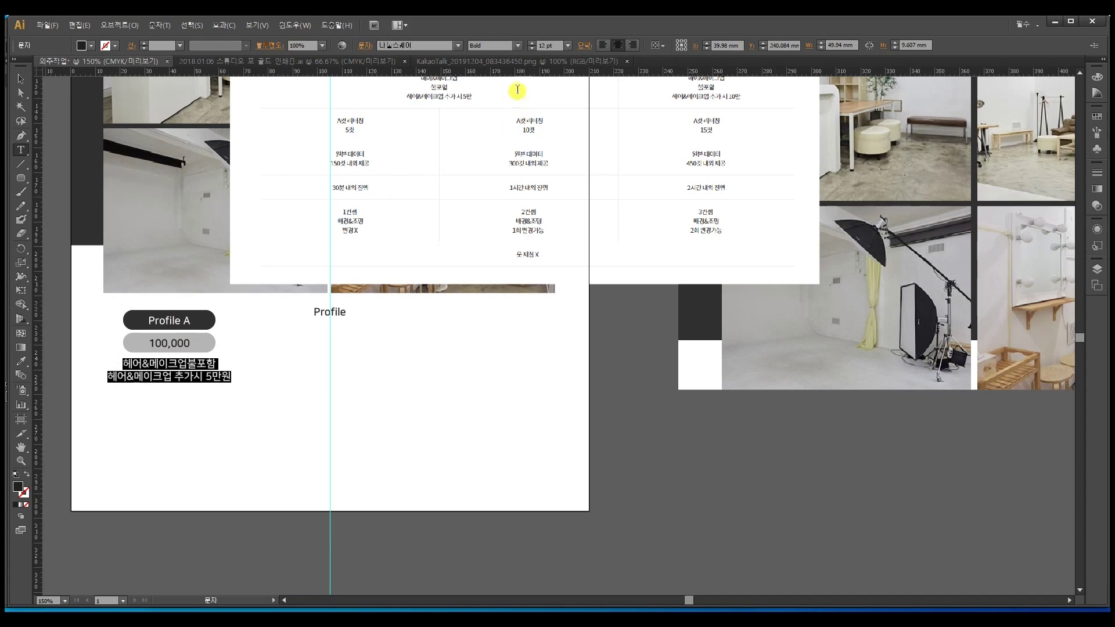
left_click(547, 45)
type("11")
key("Return")
key("Down")
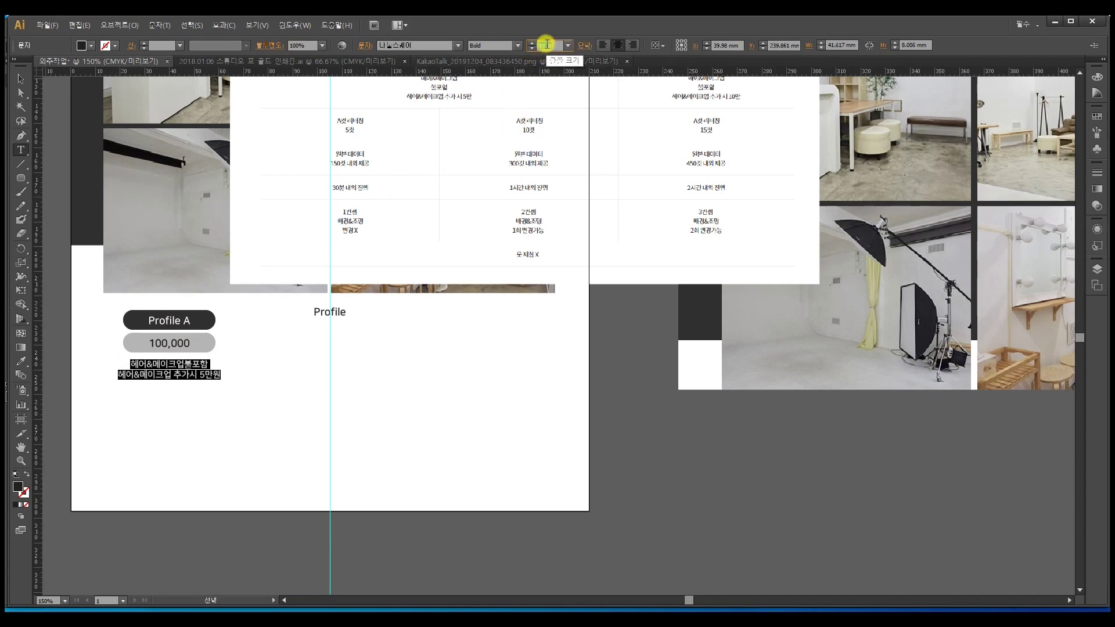
Set the two hair and makeup lines to the Regular font style, keeping their size at 10 pt
key("Down")
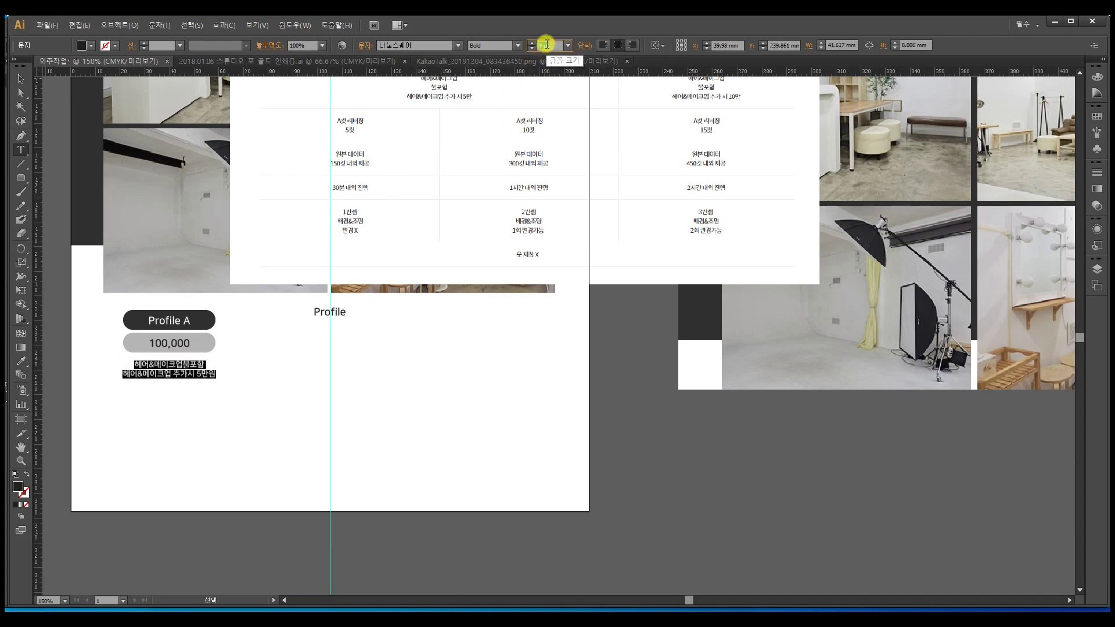
key("Up")
left_click(500, 45)
key("Down")
key("Up")
key("Up")
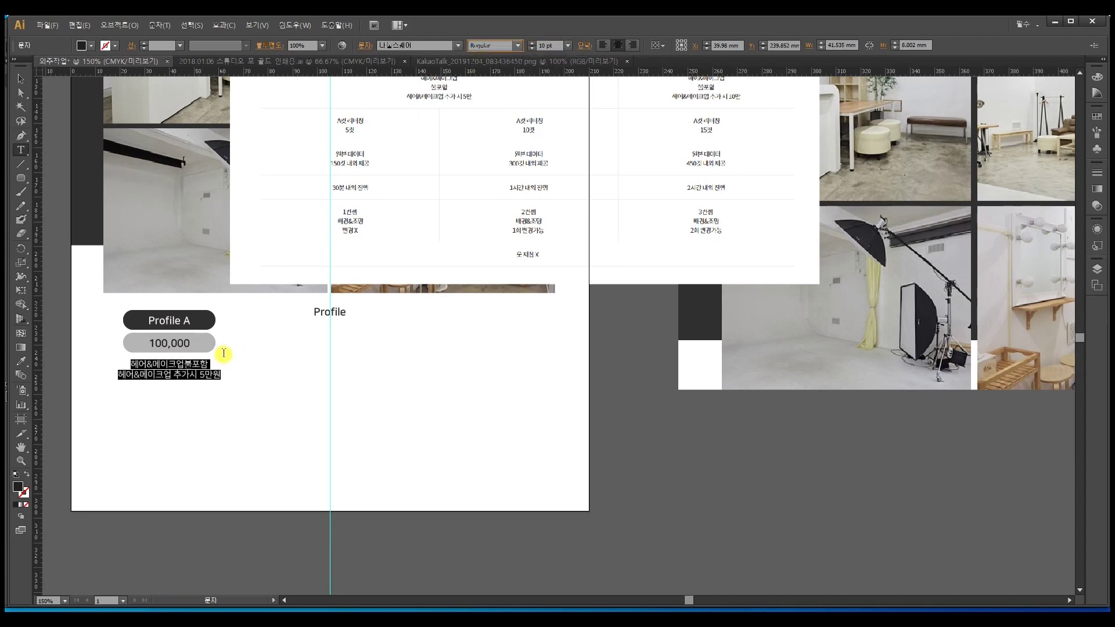
left_click(181, 375)
mouse_move(222, 377)
left_mouse_down()
mouse_move(107, 369)
mouse_move(234, 385)
left_mouse_up()
left_click(180, 363)
left_click(175, 373)
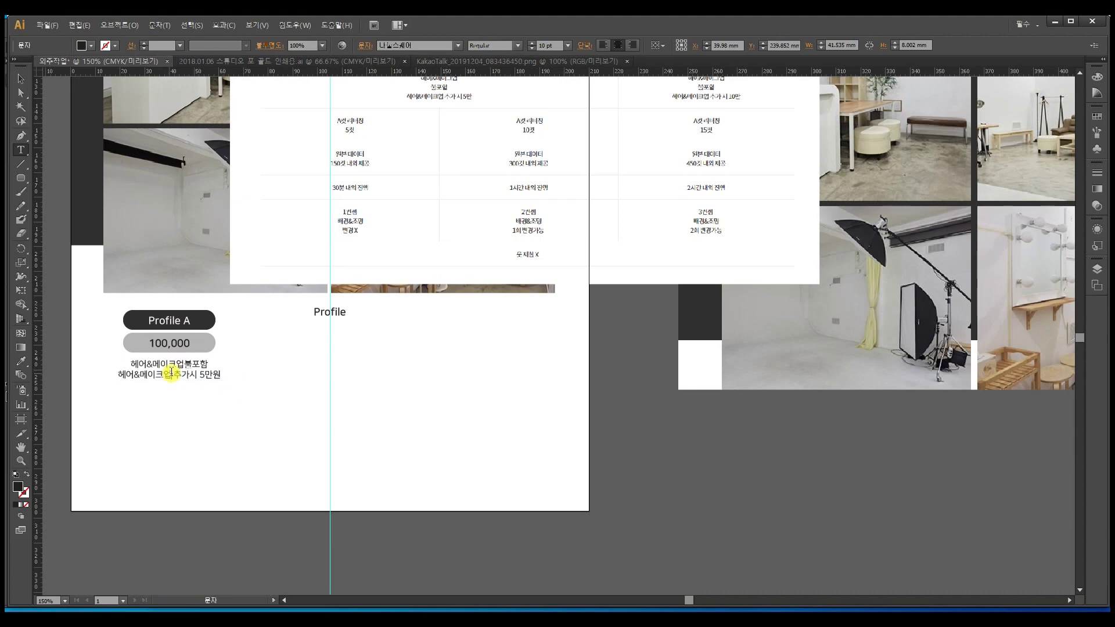
left_click_drag(129, 361, 210, 369)
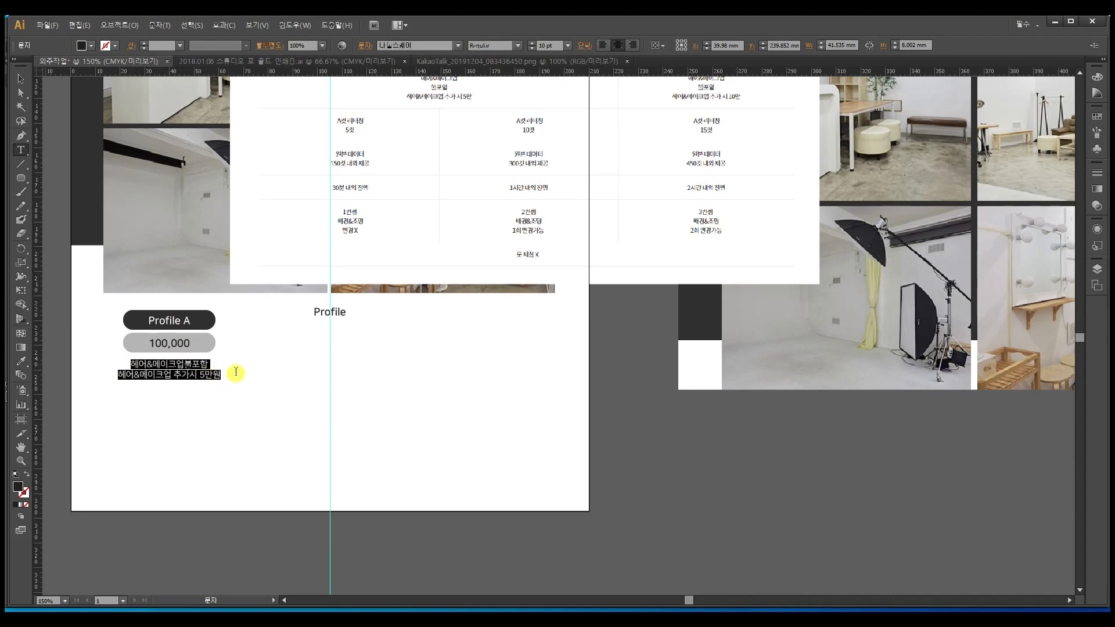
left_click(21, 79)
left_click(253, 350)
Duplicate the hair and makeup text below itself and replace the copy with two lines, "A컷리터칭" and "5컷"
left_click(201, 374)
left_click_drag(201, 375, 129, 393)
triple_click(131, 393)
type("A")
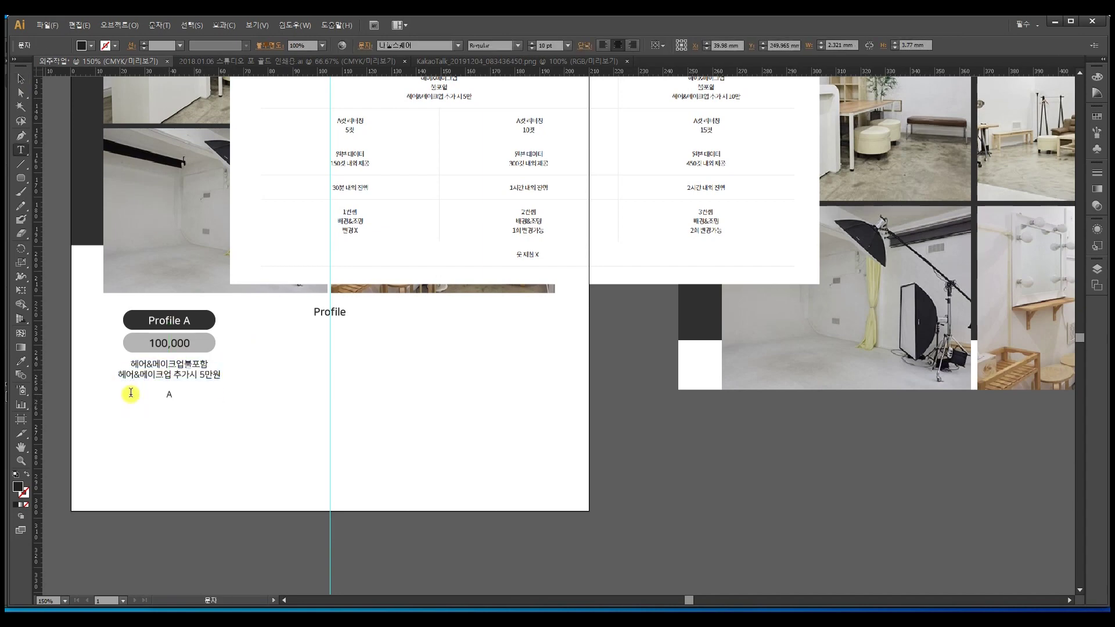
type("컷리터칭")
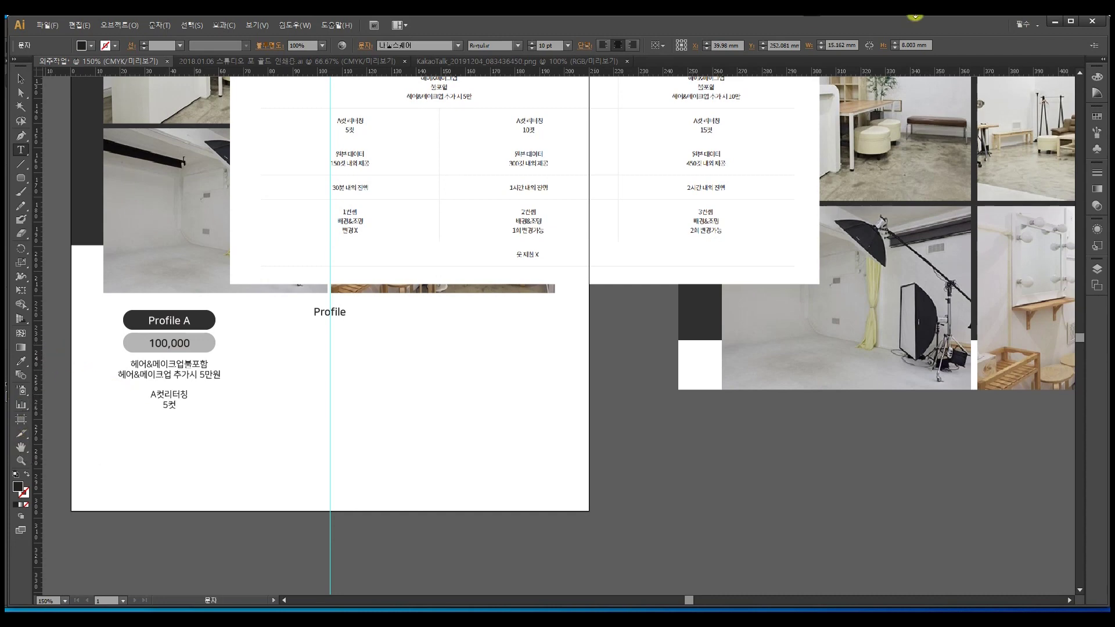
left_click(21, 79)
key("t")
left_click_drag(176, 405, 209, 416)
left_click(151, 392)
left_click(212, 416)
left_click(21, 78)
left_click(256, 347)
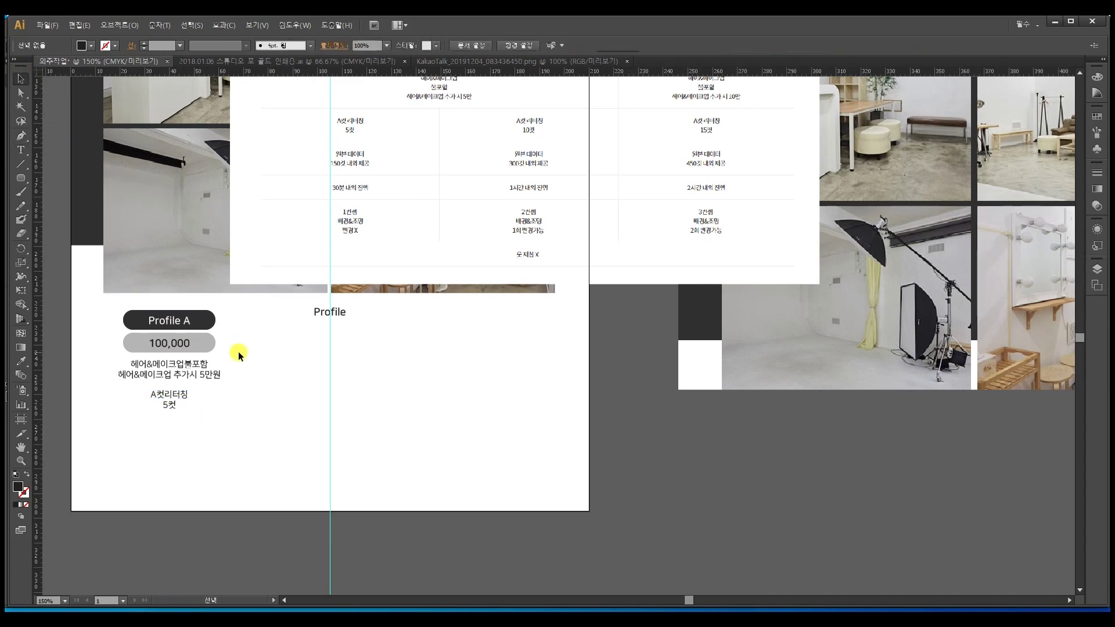
Draw a horizontal divider about 46 mm long between the hair and makeup lines and the A컷리터칭 text, with a dark 0.5 pt stroke
mouse_move(21, 177)
left_mouse_down()
mouse_move(67, 180)
mouse_move(40, 200)
mouse_move(22, 251)
mouse_move(16, 179)
left_mouse_up()
left_click(20, 164)
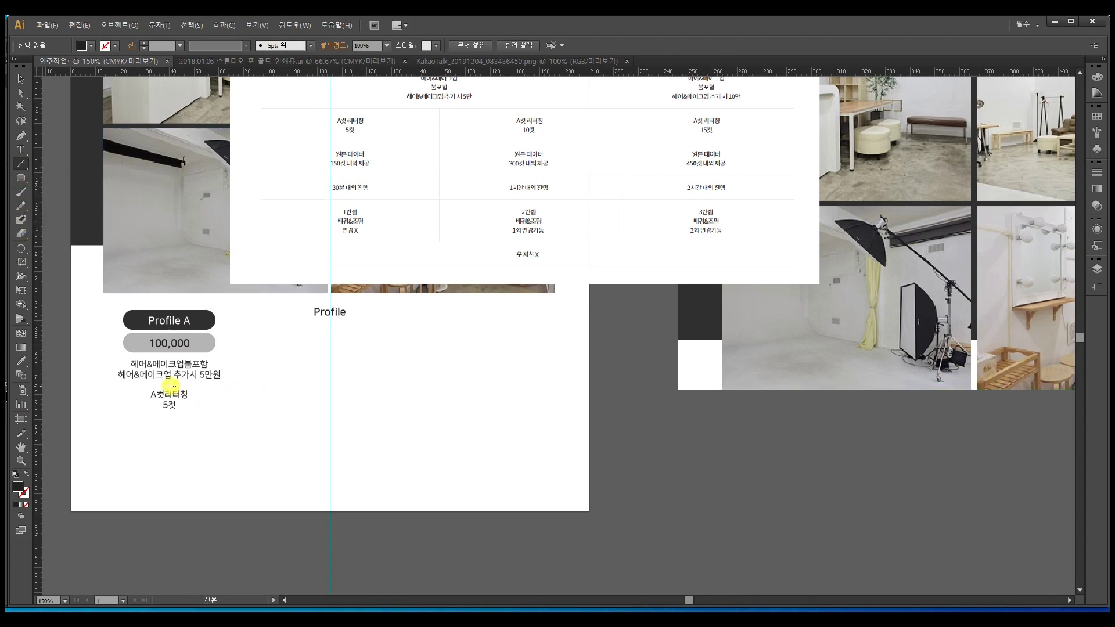
left_click_drag(115, 384, 230, 394)
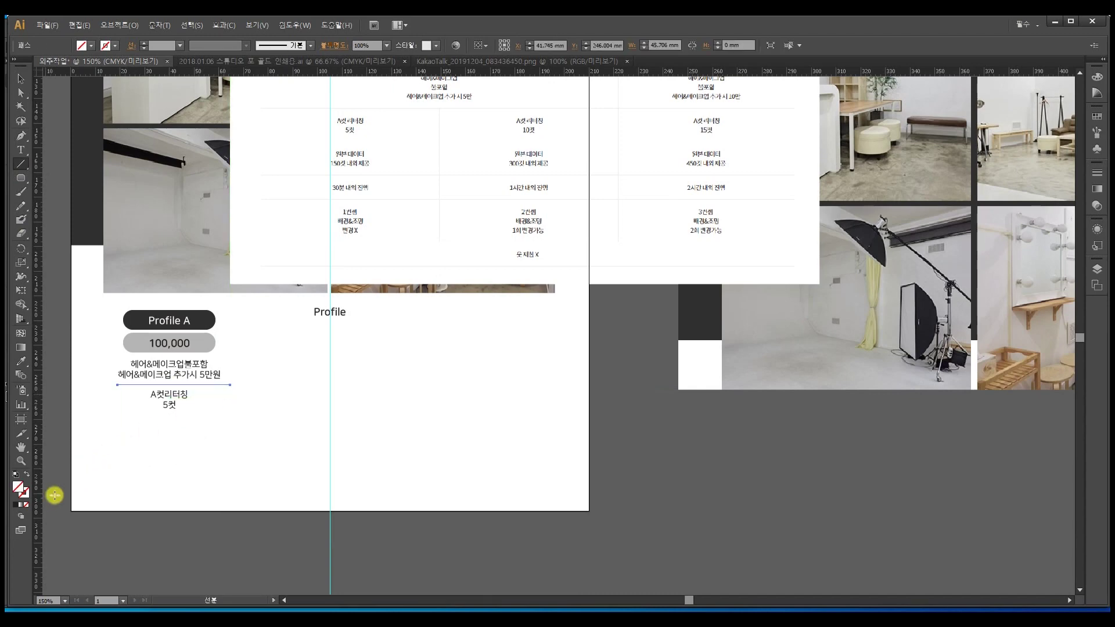
left_click(17, 504)
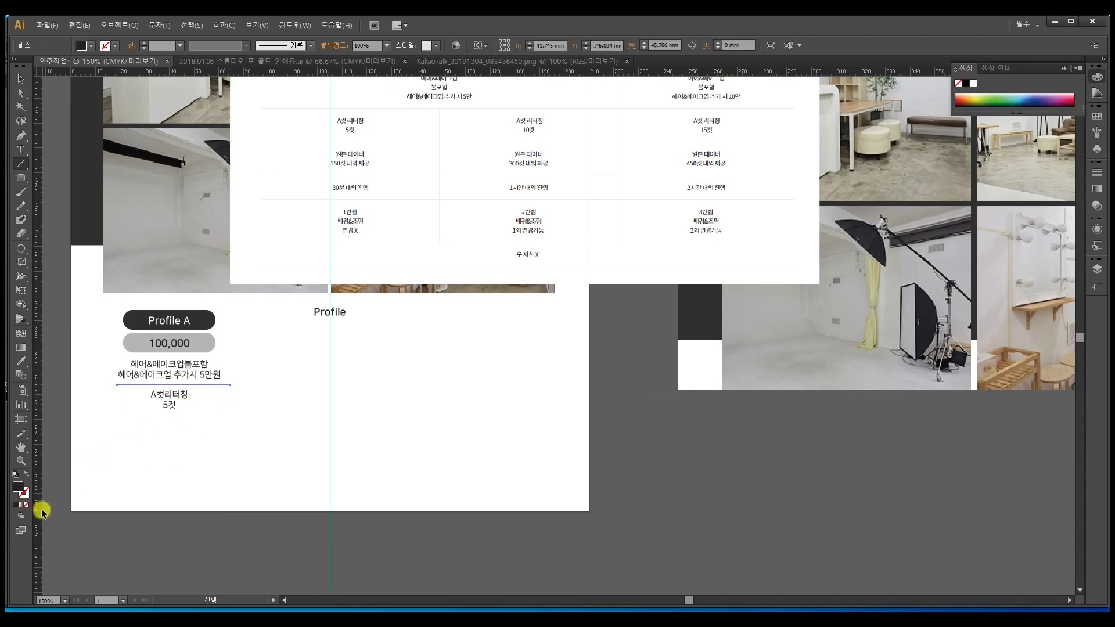
left_click(26, 474)
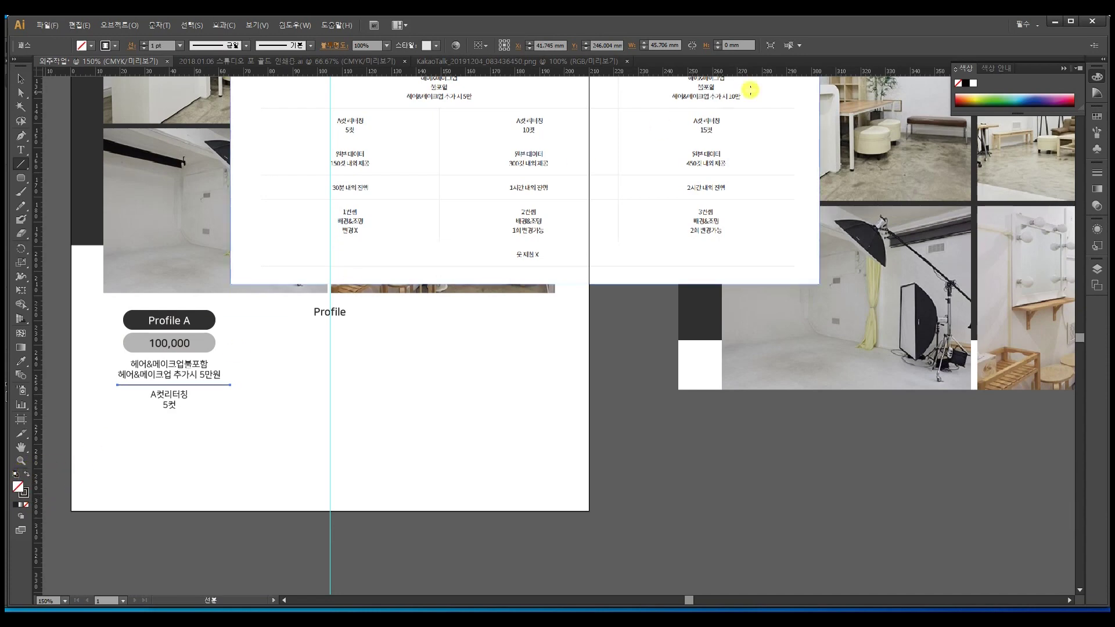
left_click(1097, 173)
left_click(1020, 180)
left_click(1021, 203)
Duplicate the divider line downward three times at equal spacing to form the rows below the hair and makeup lines
left_click(20, 80)
left_click(213, 400)
left_click_drag(205, 382, 219, 450)
key("ctrl+z")
key("ctrl+d")
left_click(219, 417)
left_click(265, 464)
left_click(213, 419)
left_click_drag(216, 415, 116, 494)
left_click(284, 374)
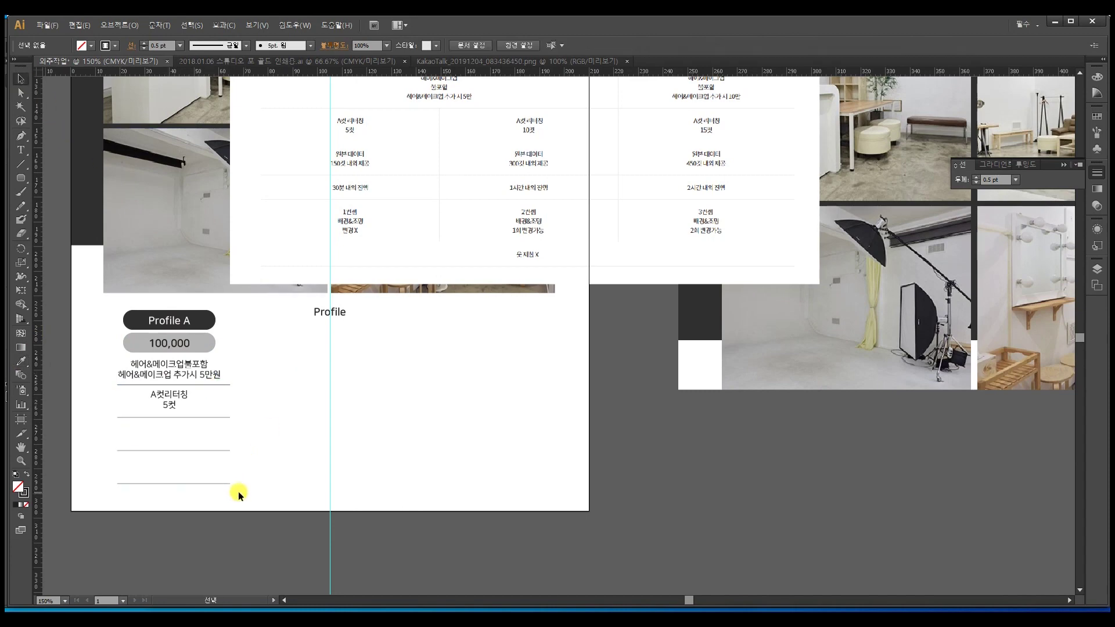
Duplicate the A컷리터칭 text into the row below and replace the copy with two lines, "원본 데이터" and "150컷 내외제공"
left_click_drag(167, 399, 171, 432)
double_click(171, 431)
key("ctrl+a")
key("BackSpace")
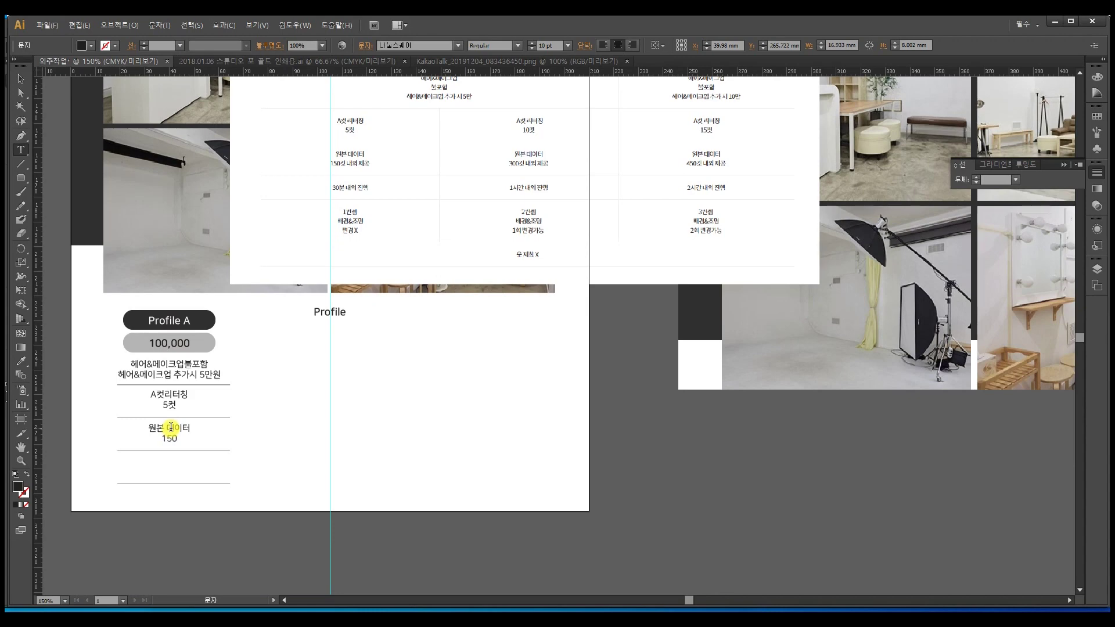
type("제공")
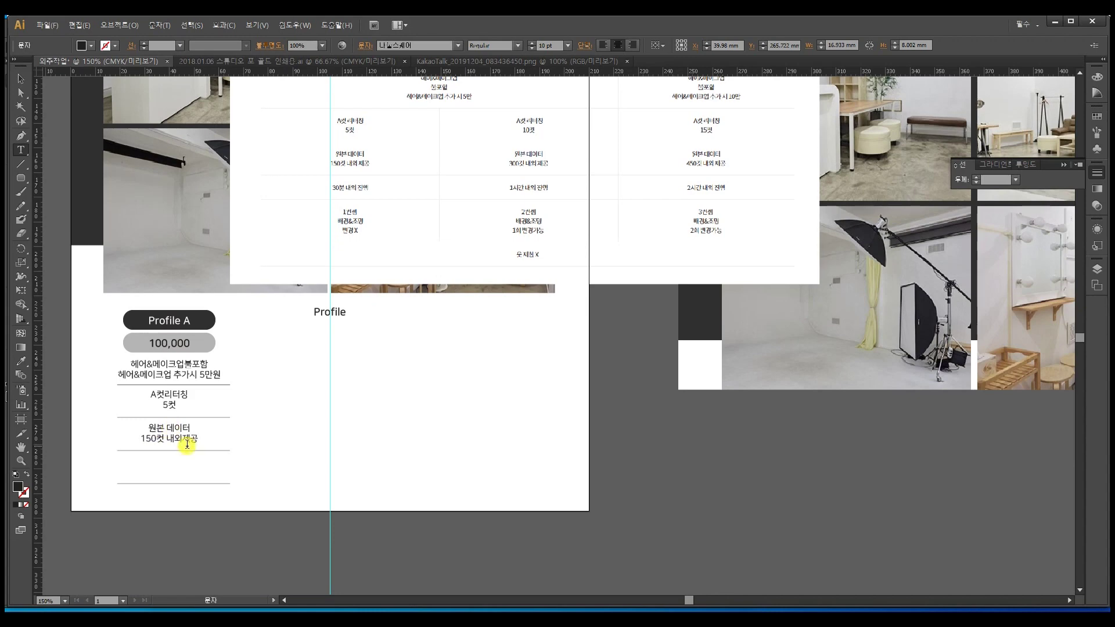
left_click(20, 78)
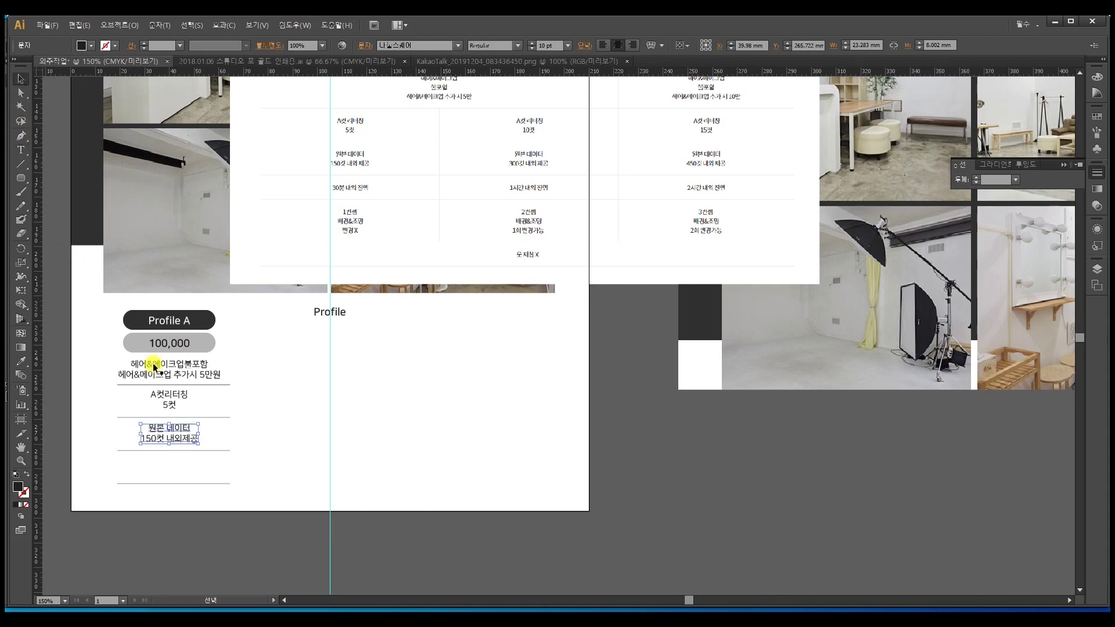
Duplicate the 원본 데이터 text into the last row and open the copy for editing
left_click_drag(181, 434, 187, 469)
double_click(183, 462)
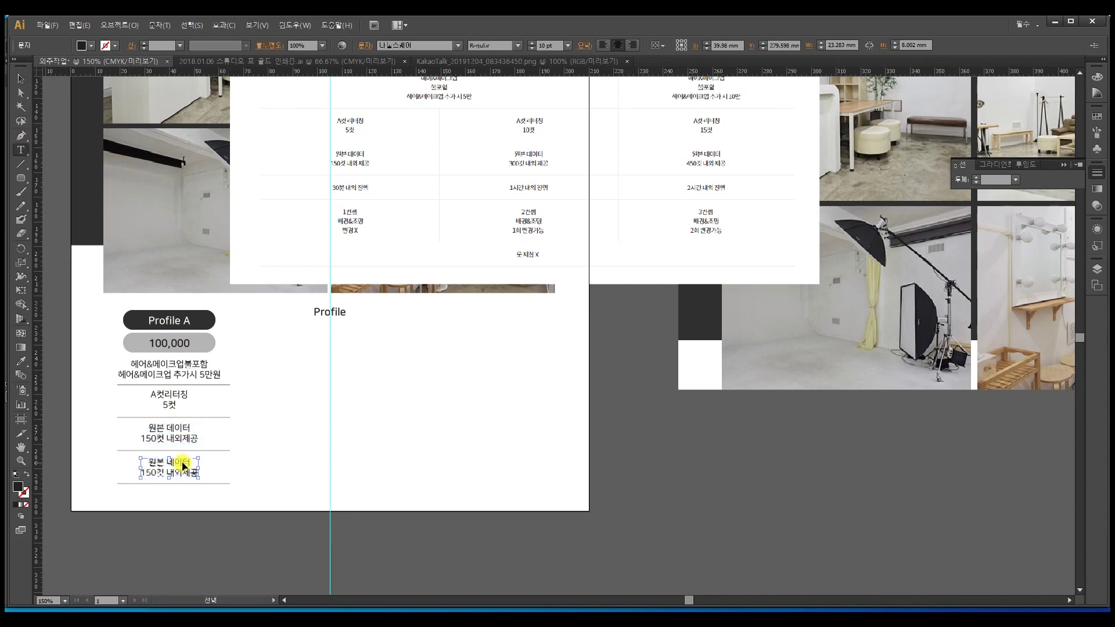
Replace the lowest row's text with "30분 내외 진행" and space the row above as "150컷 내외 제공"
key("ctrl+a")
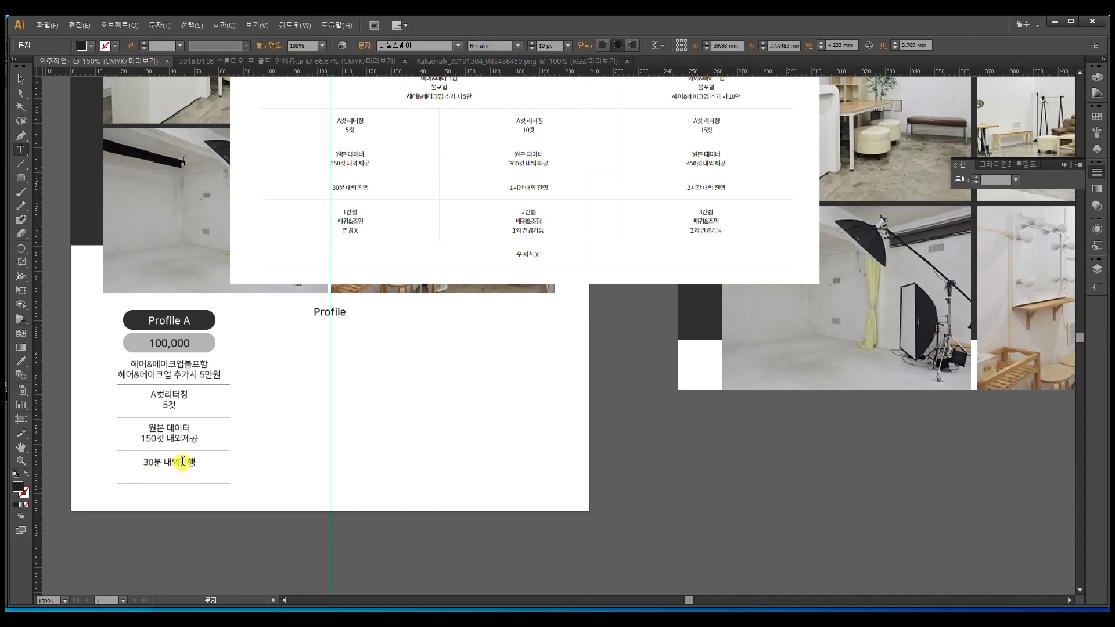
left_click(182, 462)
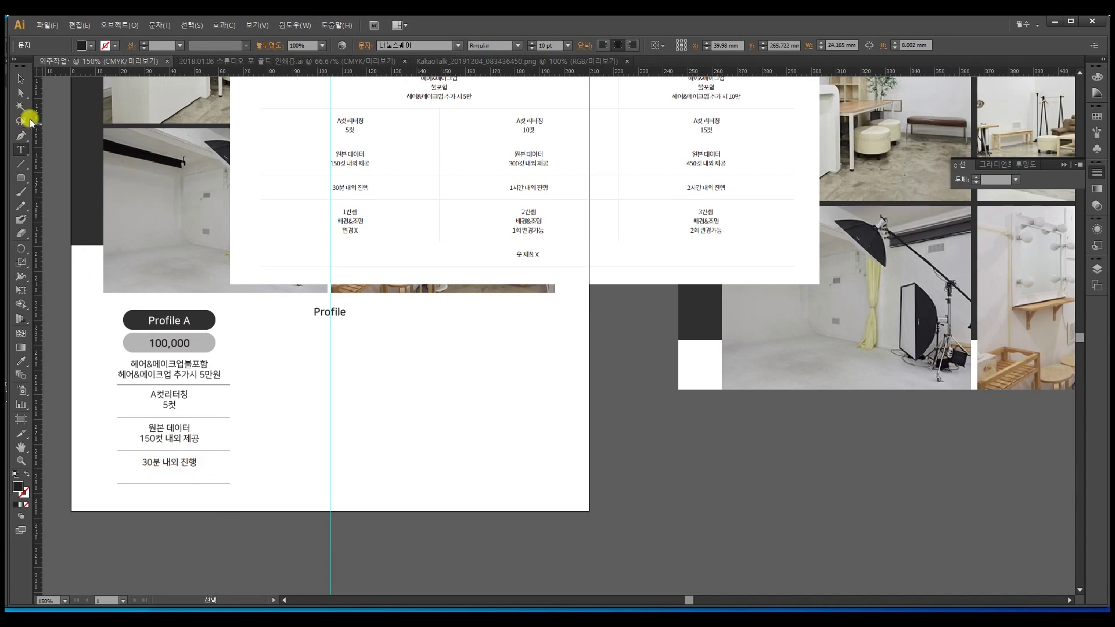
left_click(20, 78)
Duplicate the "30분 내외 진행" row with its divider below and change the copy to three lines: "1컨셉", "배경 & 조명", "변경불가능"
left_click_drag(176, 464, 182, 506)
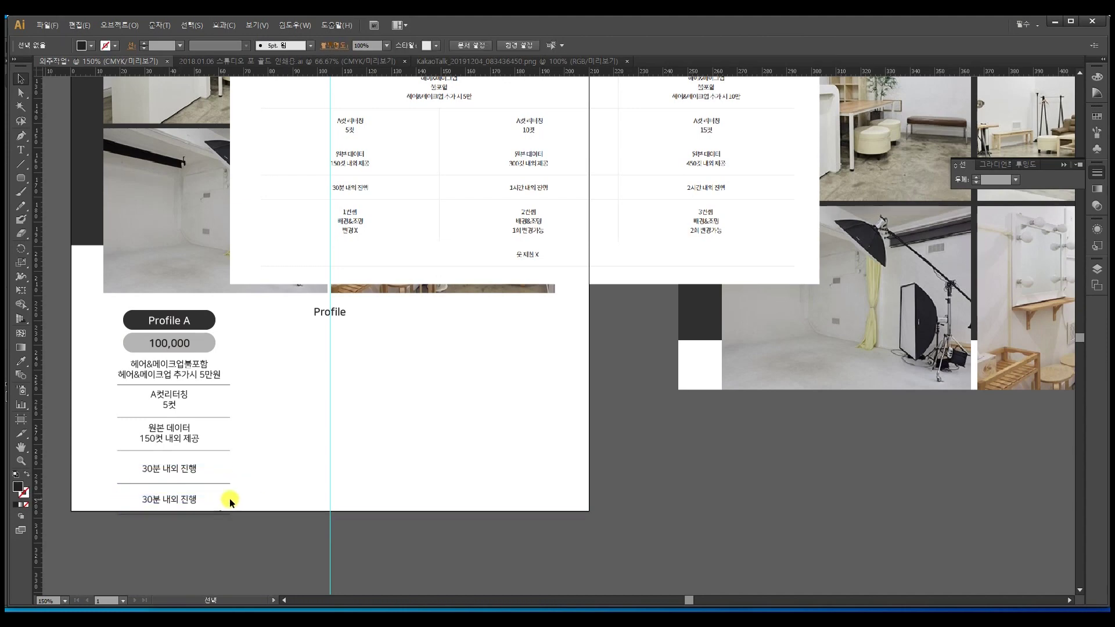
double_click(169, 499)
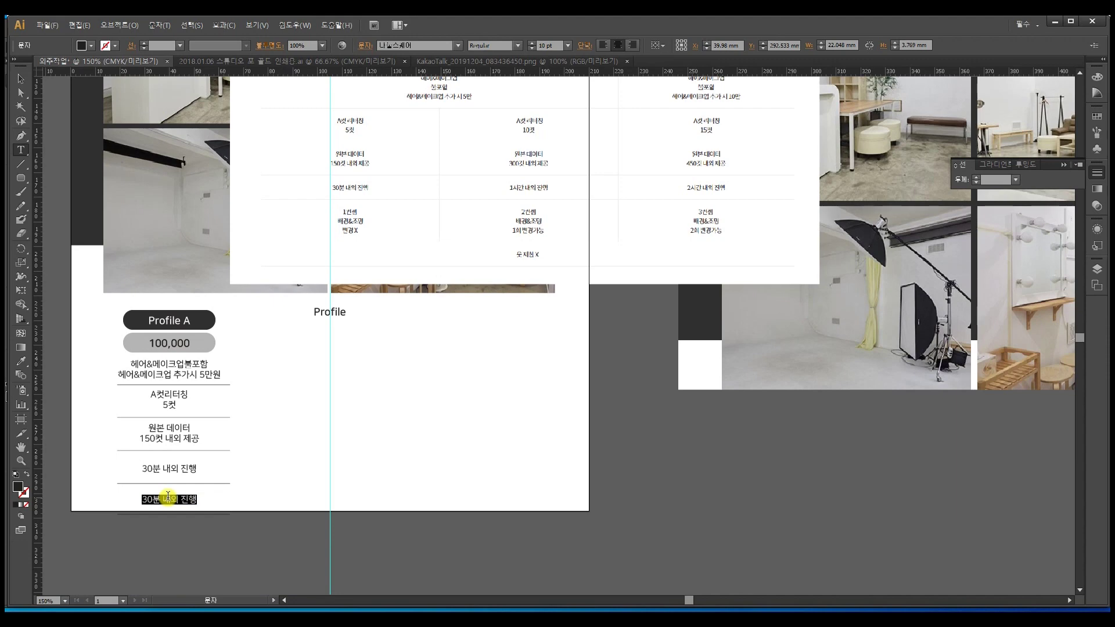
key("BackSpace")
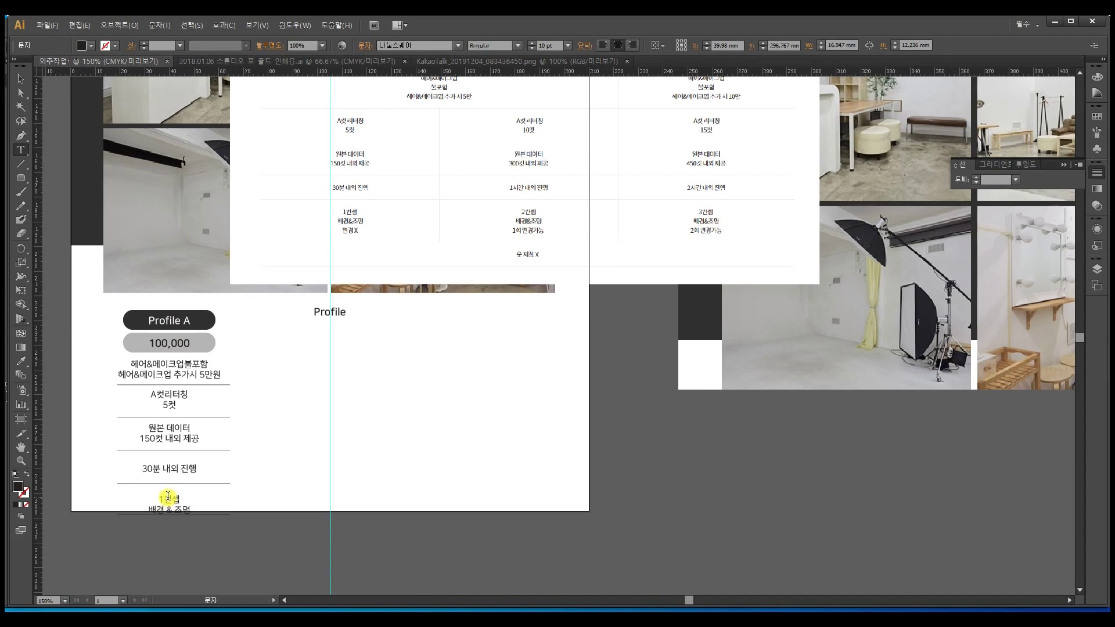
type("X")
type("능")
left_click(20, 80)
left_click(258, 403)
Move the price table reference image right so it no longer covers the studio photos
scroll(286, 480, "up", 6)
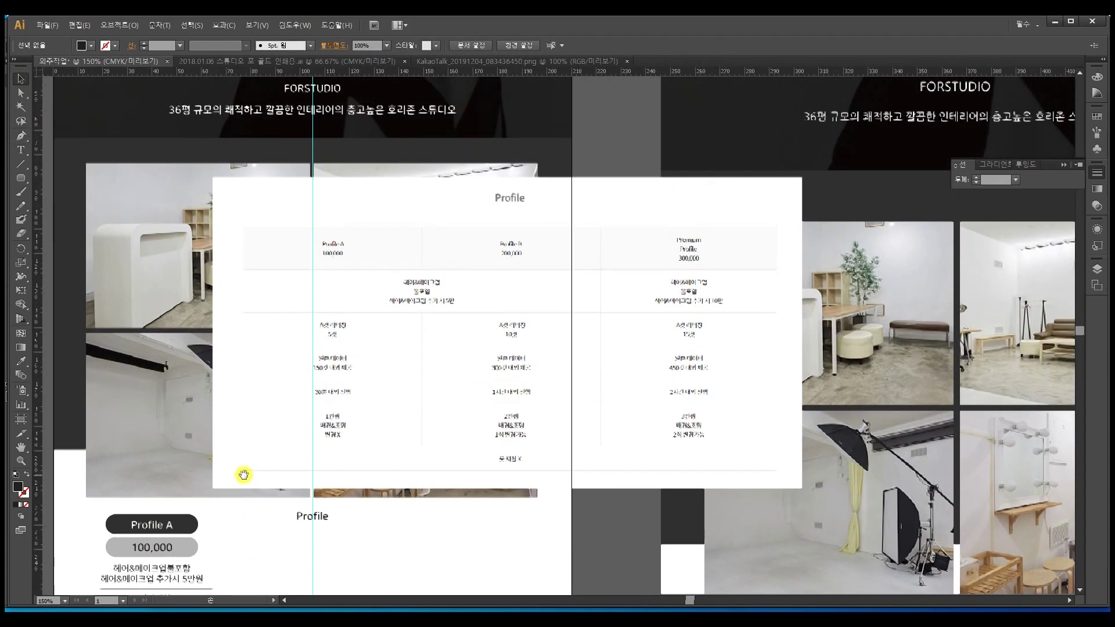
left_click_drag(284, 366, 608, 409)
scroll(423, 249, "down", 6)
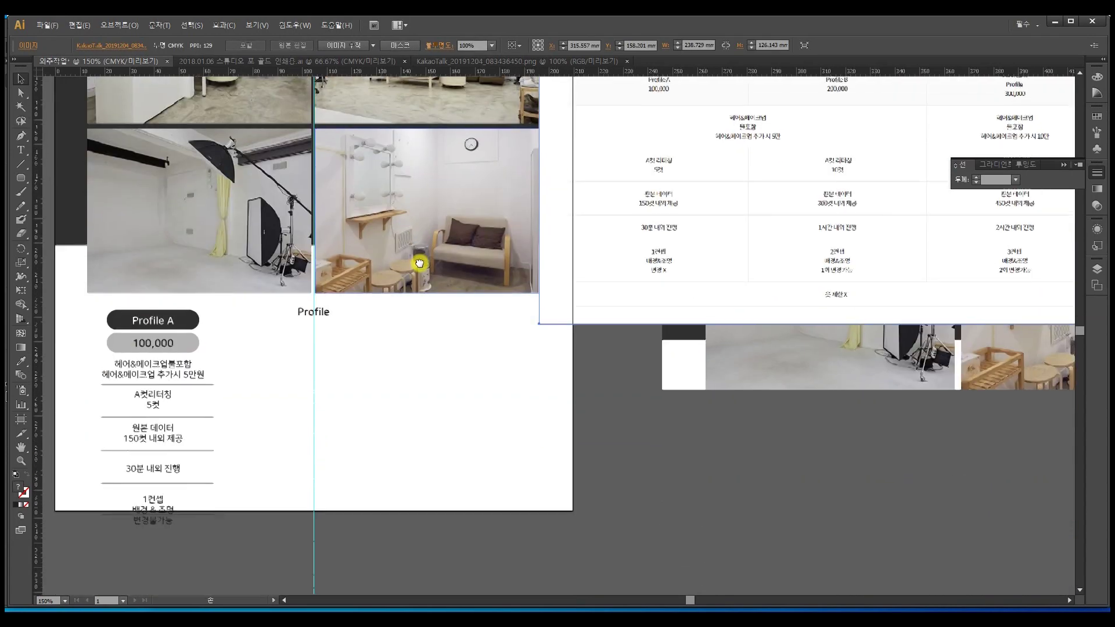
Scale the four studio photos down together to about 166.5 mm wide and recentre them on the vertical guide
left_click_drag(424, 249, 419, 420)
scroll(419, 420, "up", 7)
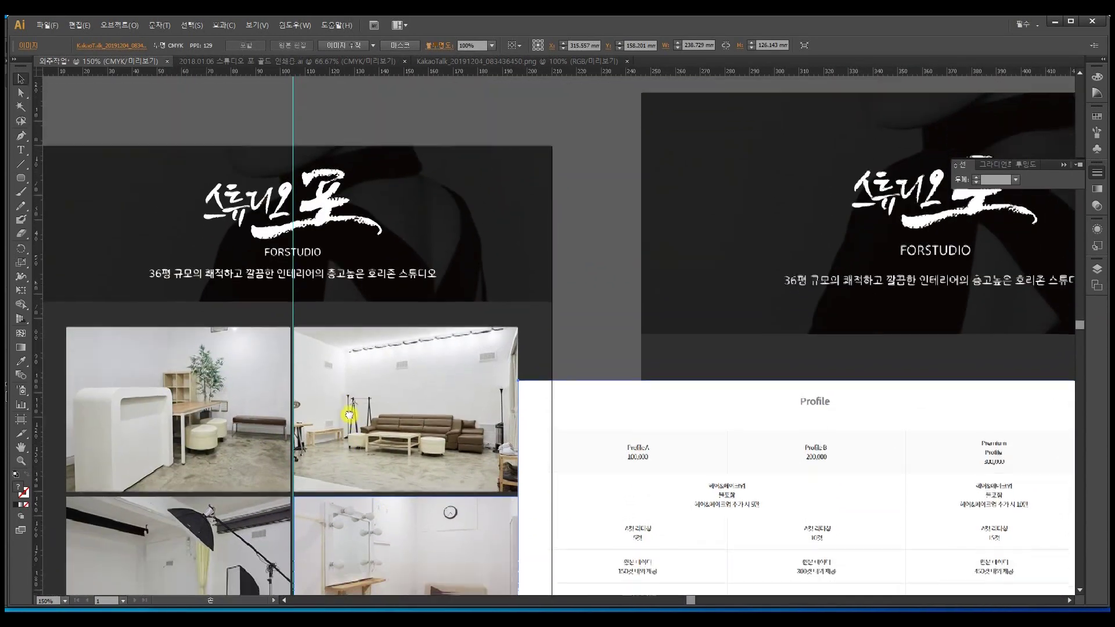
left_click_drag(349, 415, 355, 268)
left_click(361, 304)
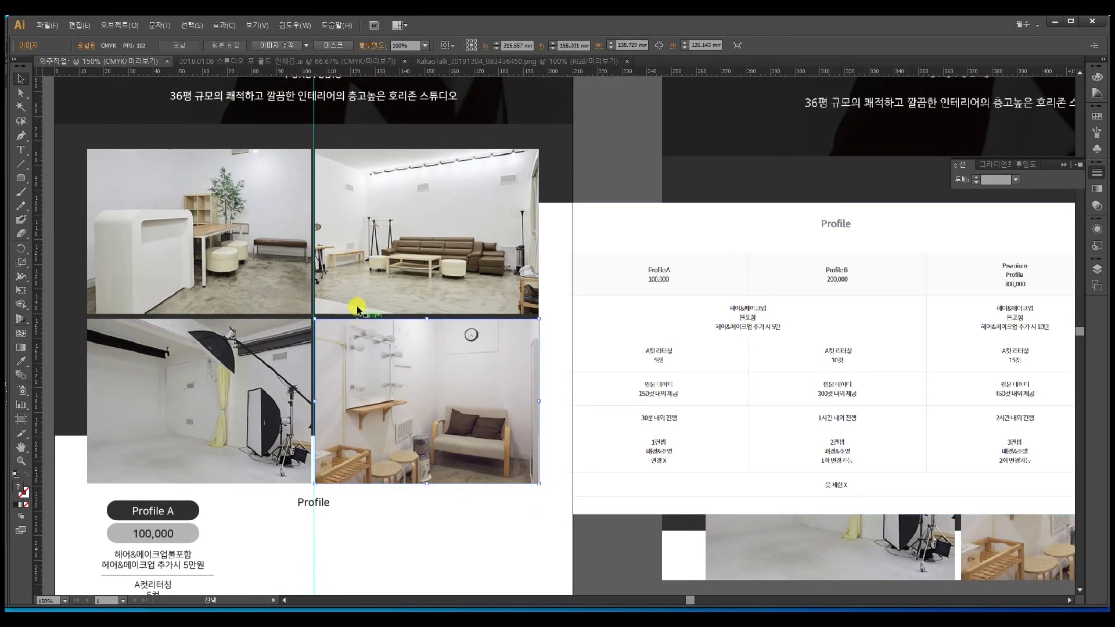
left_click(246, 288, "shift")
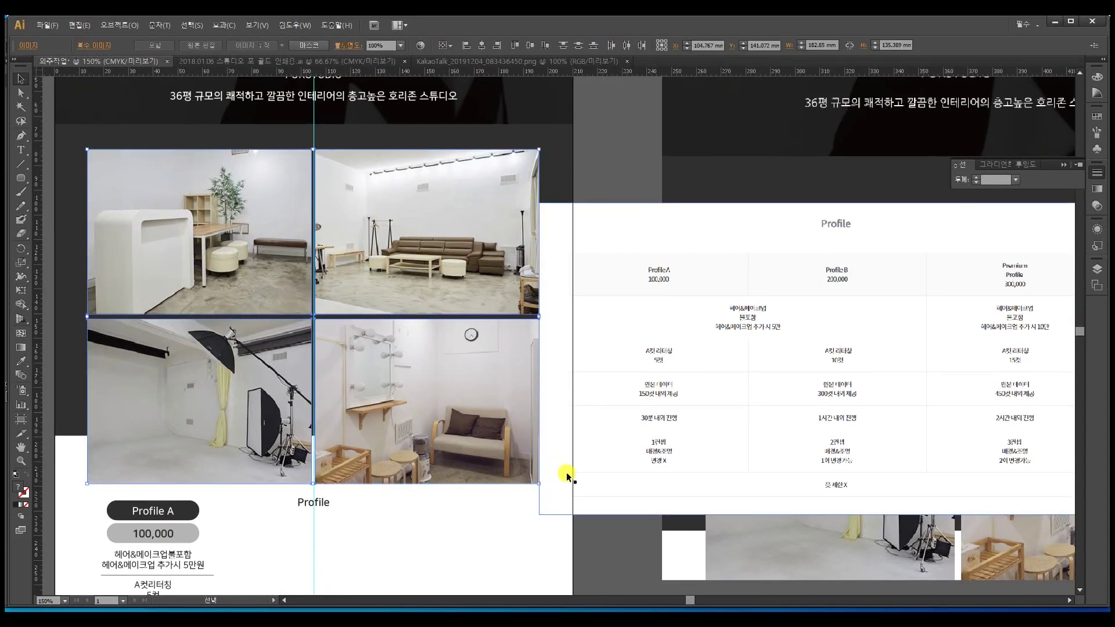
left_click_drag(541, 485, 516, 479)
left_click_drag(463, 419, 451, 400)
Shift the price table reference image up and left, and move the whole Profile A column up to just below the photos
left_click_drag(607, 237, 510, 158)
scroll(406, 326, "down", 5)
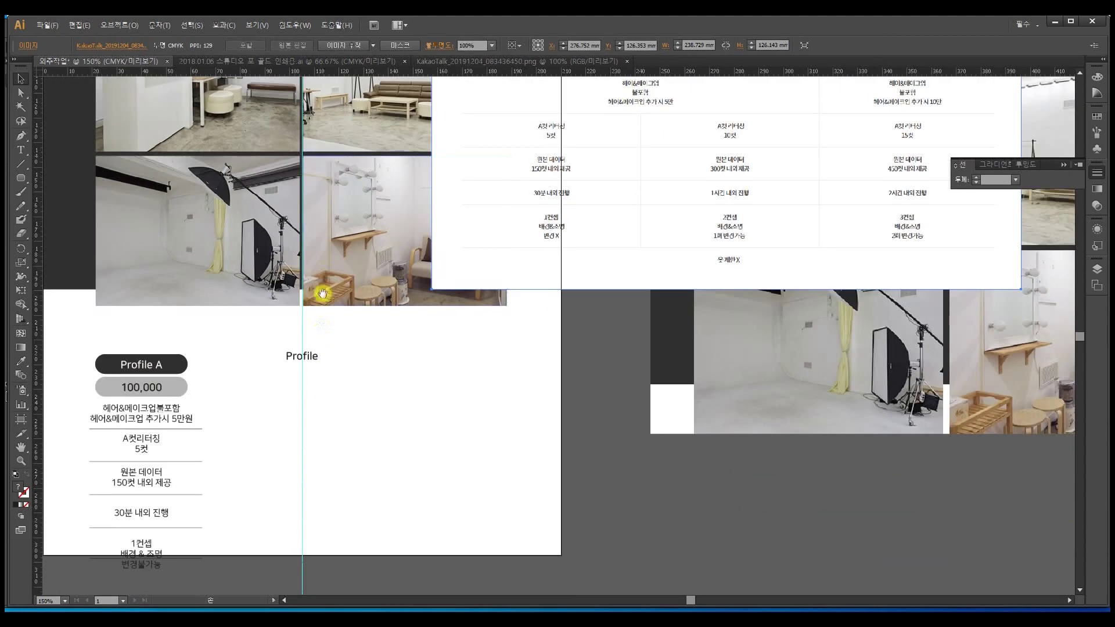
scroll(391, 366, "left", 3)
left_click_drag(154, 393, 219, 316)
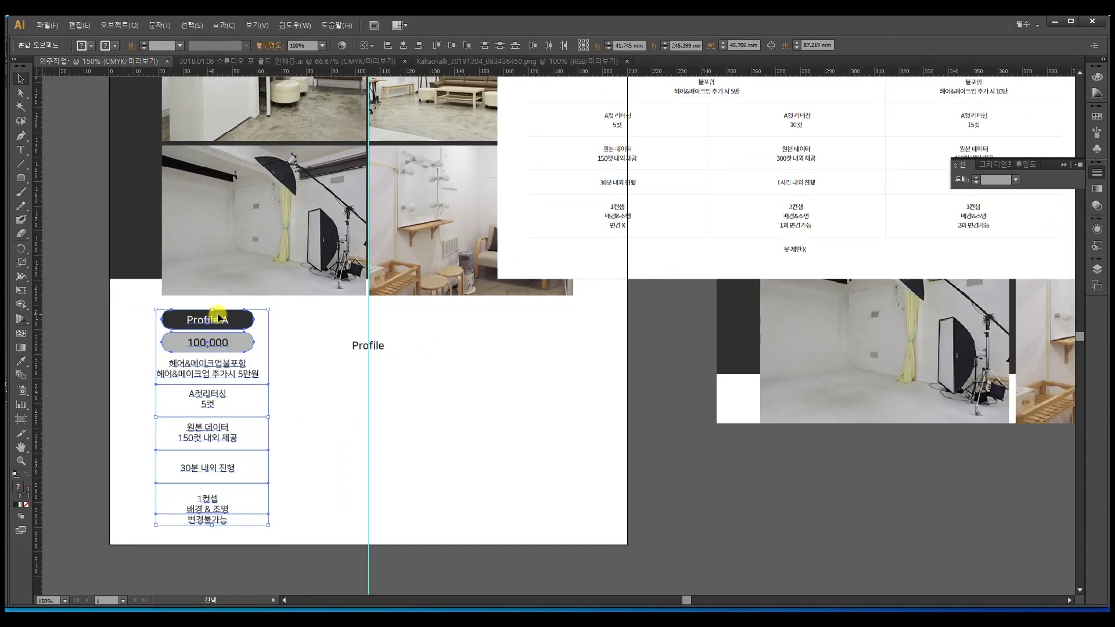
left_click_drag(304, 357, 297, 374)
left_click(301, 451)
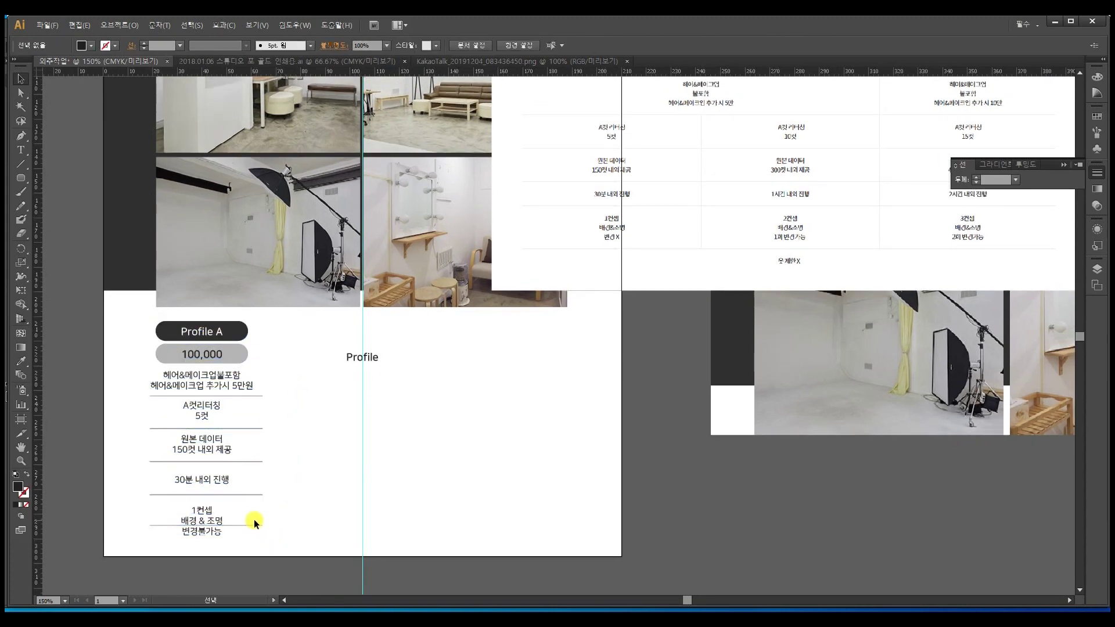
Raise the "1컨셉" text block, lower the bottom divider and distribute the column's five divider lines evenly
left_click_drag(203, 518, 204, 510)
left_click(285, 530)
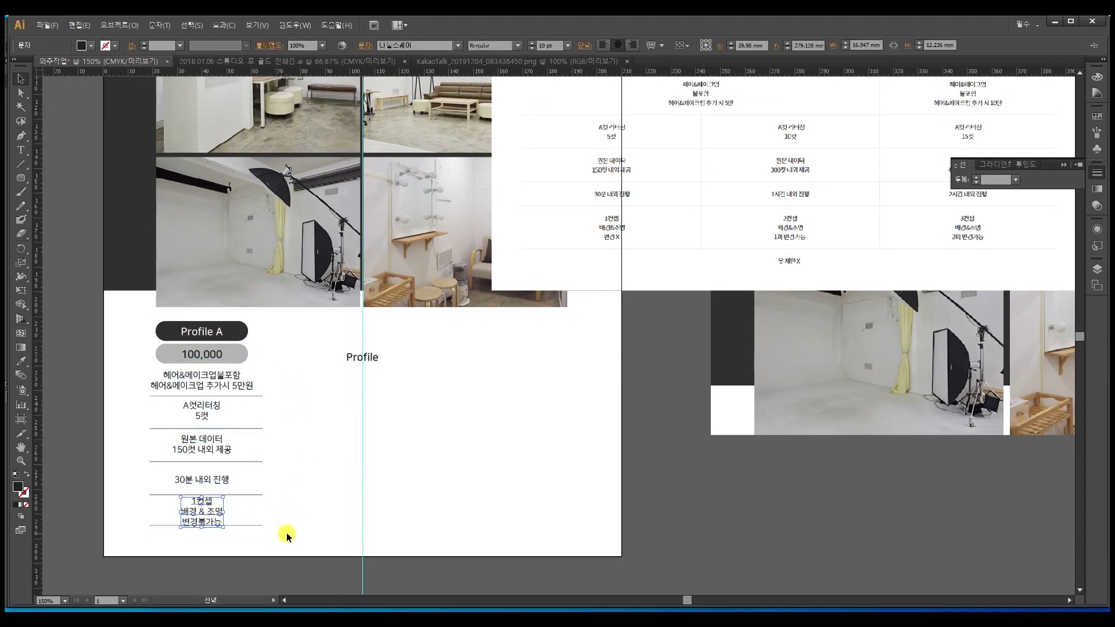
left_click_drag(286, 543, 253, 395)
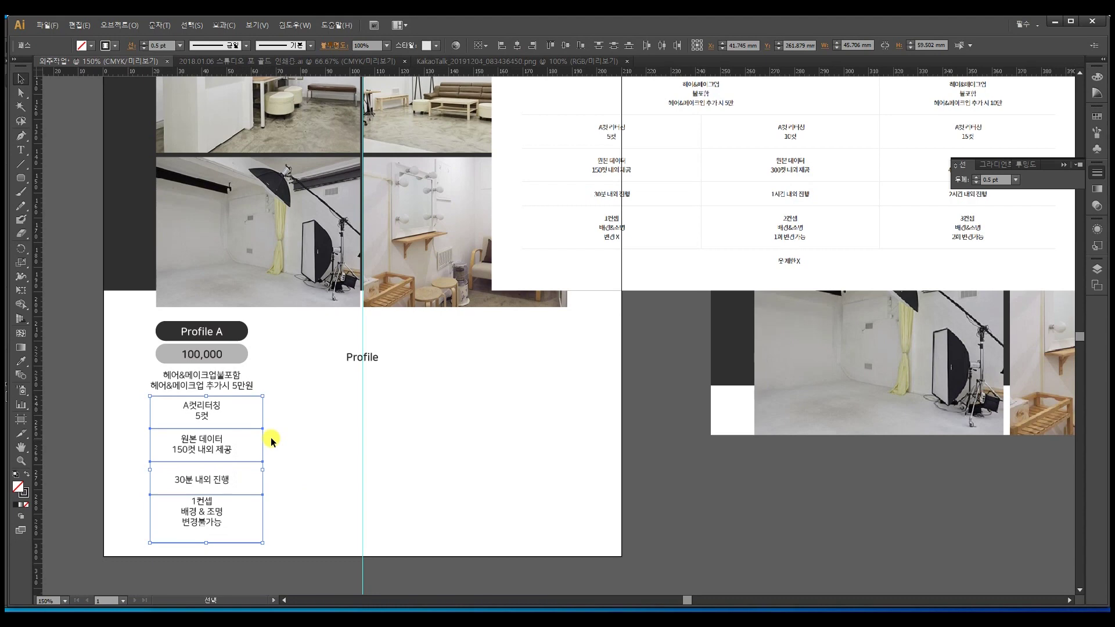
left_click(614, 45)
left_click(224, 417)
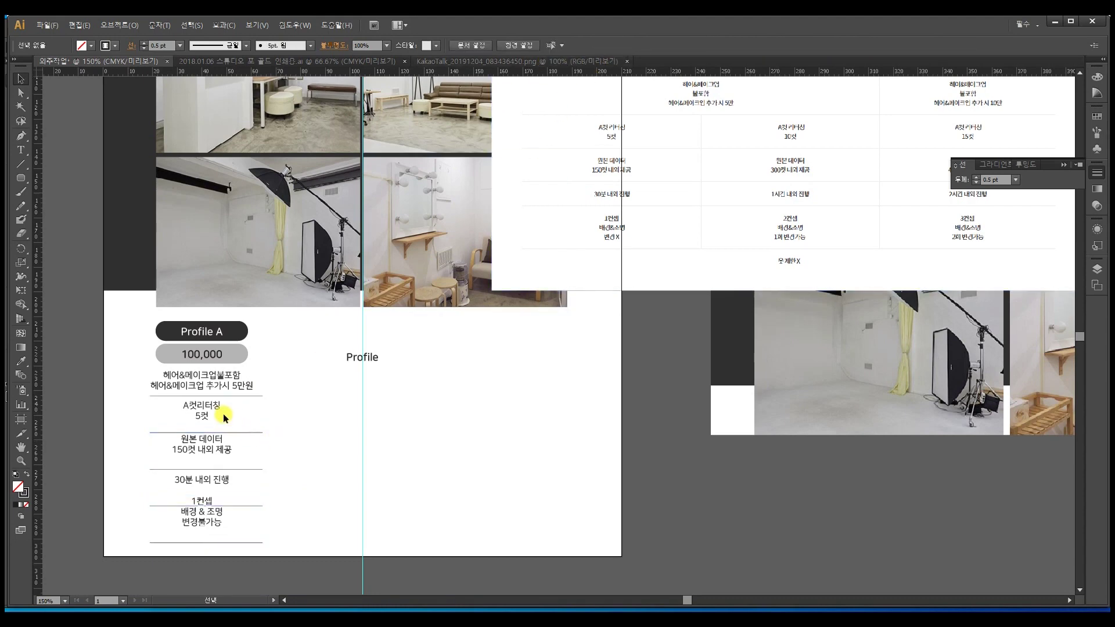
Lower the "1컨셉" text into its row and distribute the five text blocks of the Profile A column evenly in height
left_click_drag(200, 523, 202, 534)
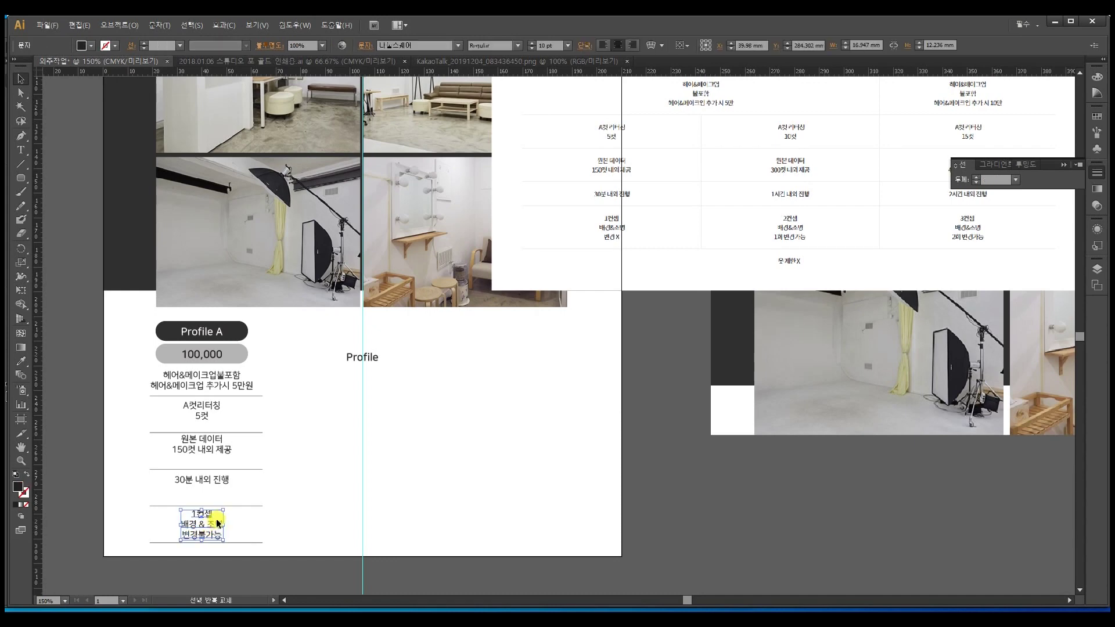
left_click(218, 482, "shift")
left_click(212, 445, "shift")
left_click(211, 410, "shift")
left_click(216, 381, "shift")
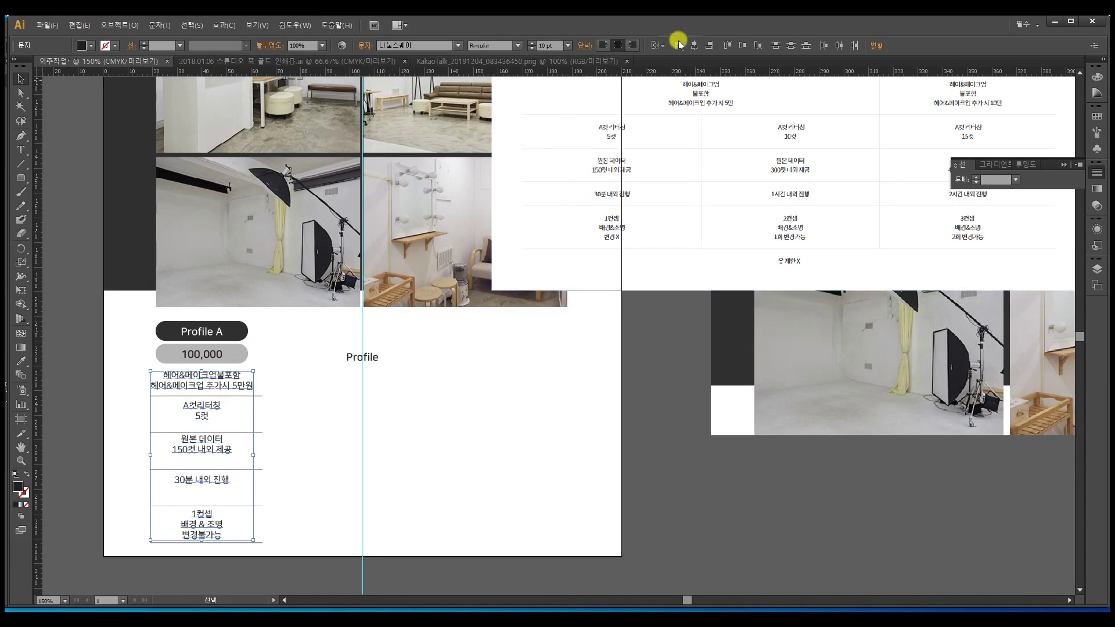
left_click(747, 45)
key("ctrl+z")
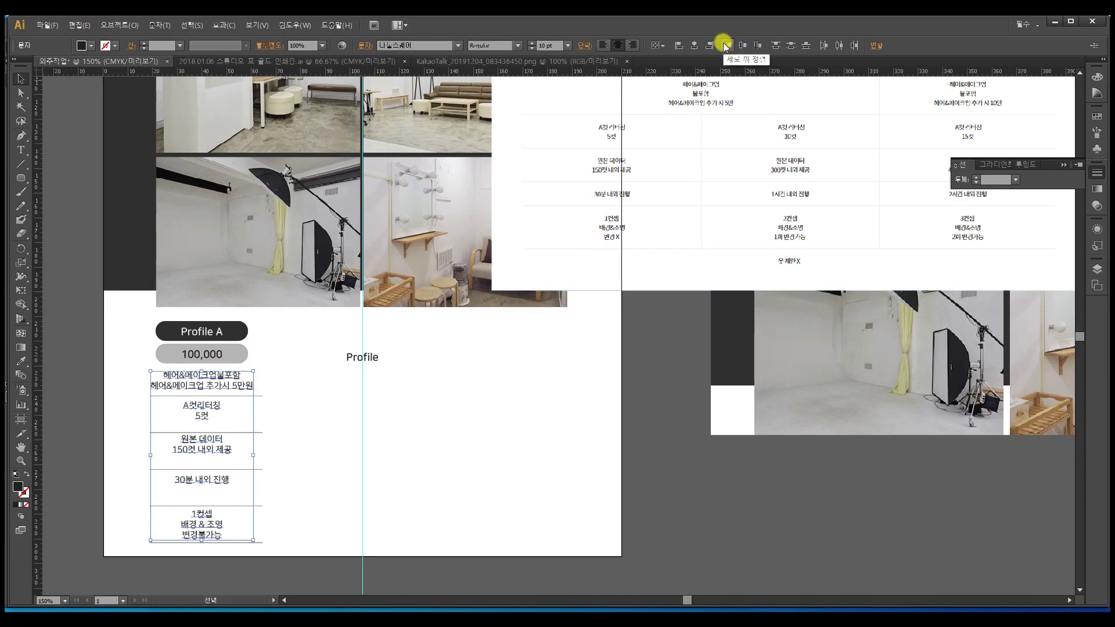
left_click(791, 46)
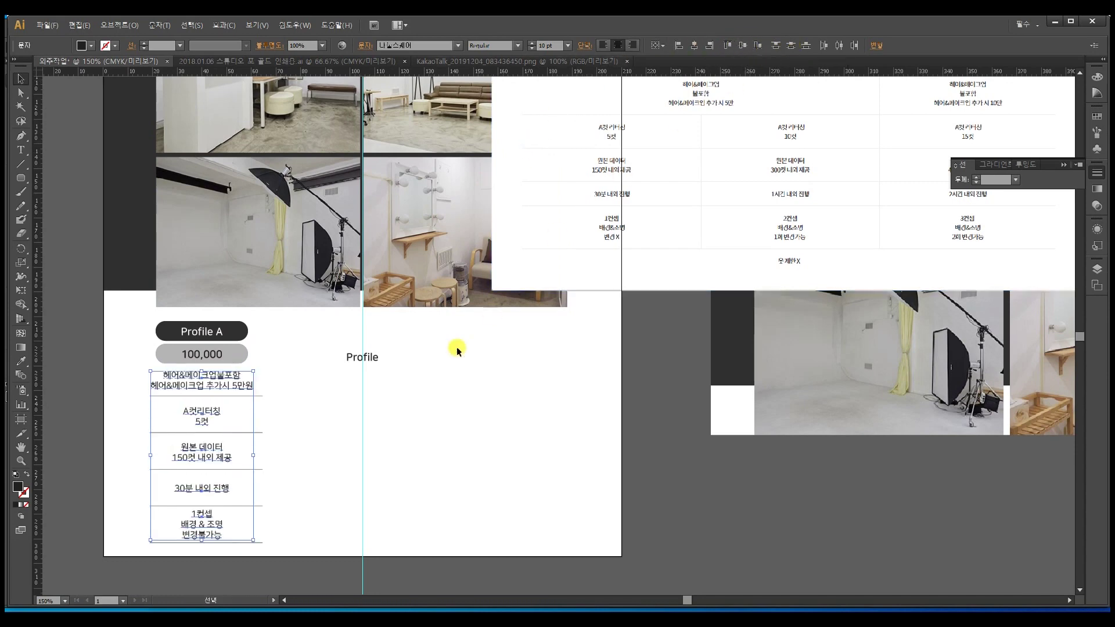
left_click(329, 461)
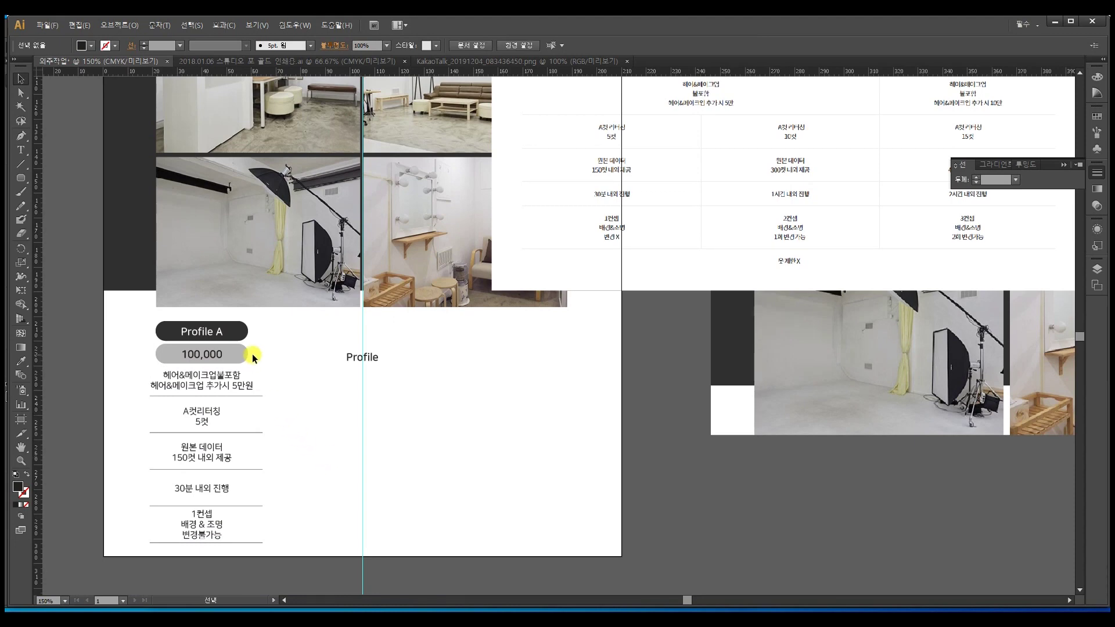
Move the "Profile" title up along the vertical guide to just below the photos
scroll(277, 364, "right", 3)
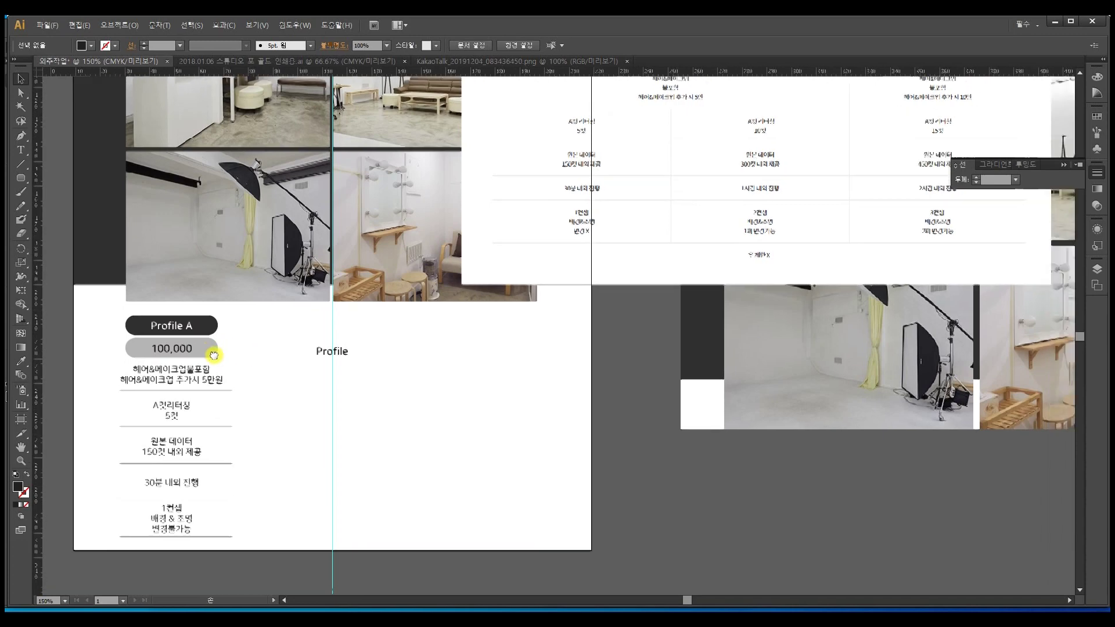
left_click_drag(278, 358, 349, 608)
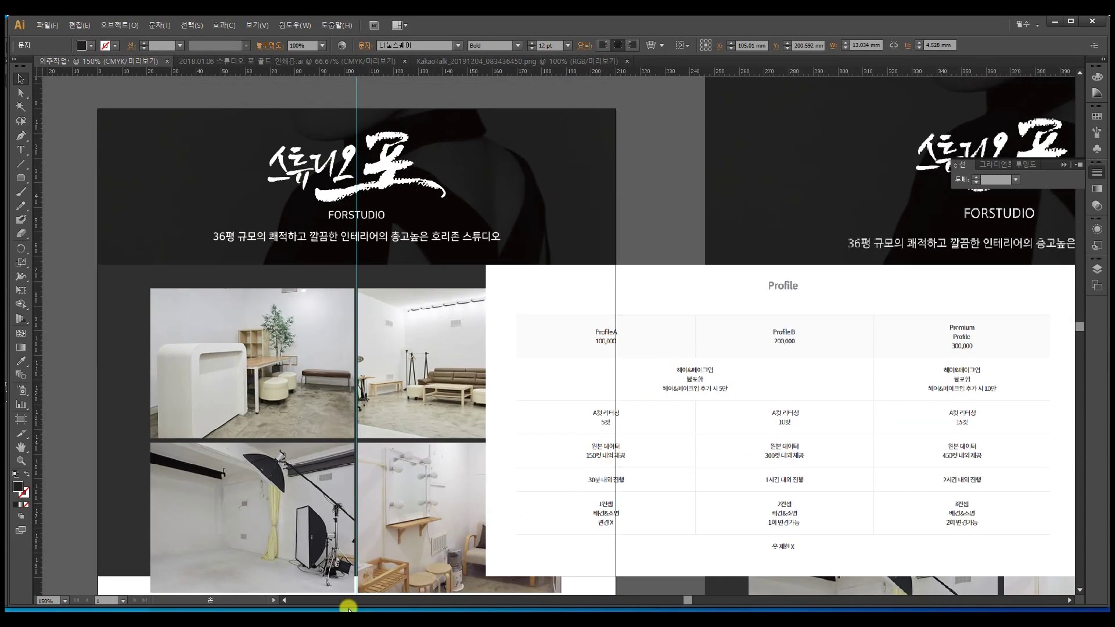
left_click(542, 186)
left_click_drag(511, 186, 511, 163)
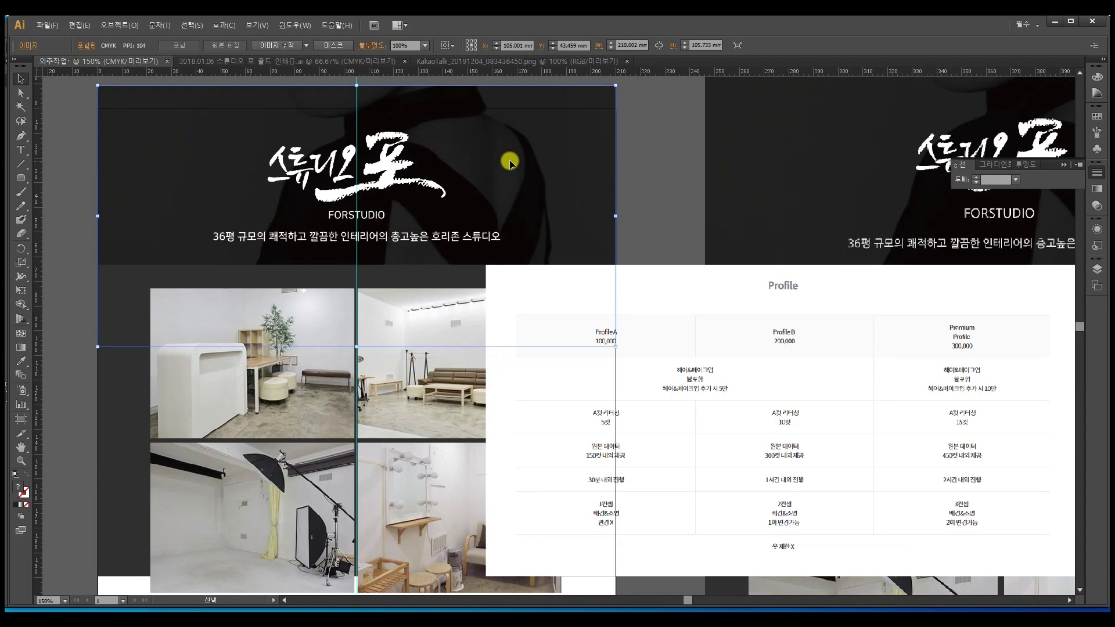
key("ctrl+z")
Move the price table reference image right until it is clear of the artboard
left_click_drag(510, 161, 448, 202)
left_click(356, 307)
left_click_drag(357, 307, 376, 228)
left_click_drag(590, 331, 747, 279)
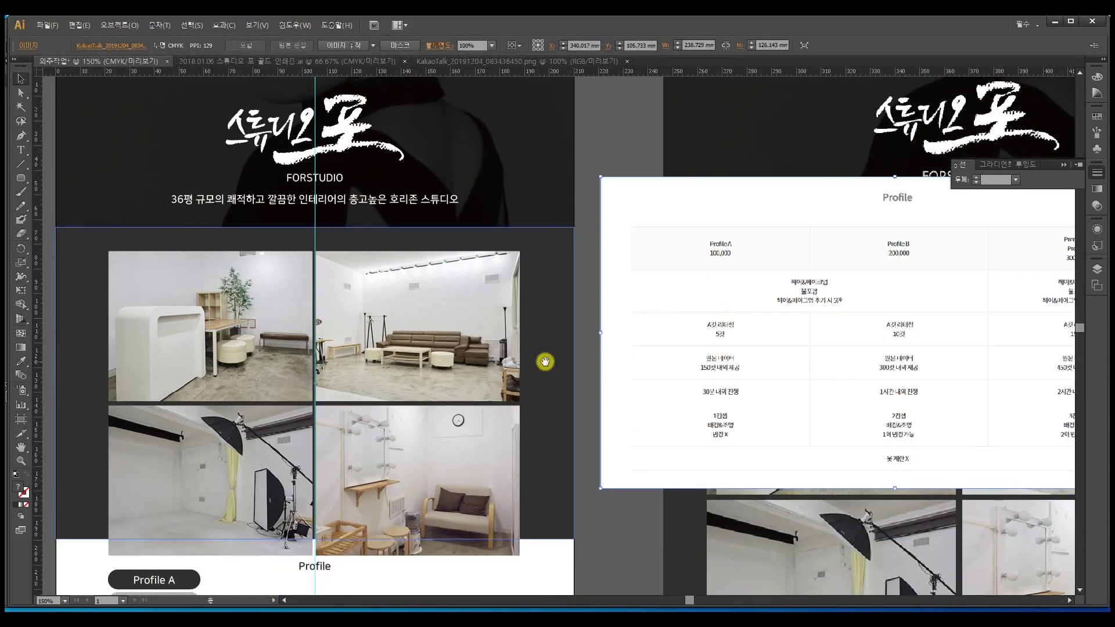
Move the four photos and their dark background rectangle up together by about 5 mm
left_click_drag(545, 362, 581, 283)
left_click_drag(78, 219, 426, 395)
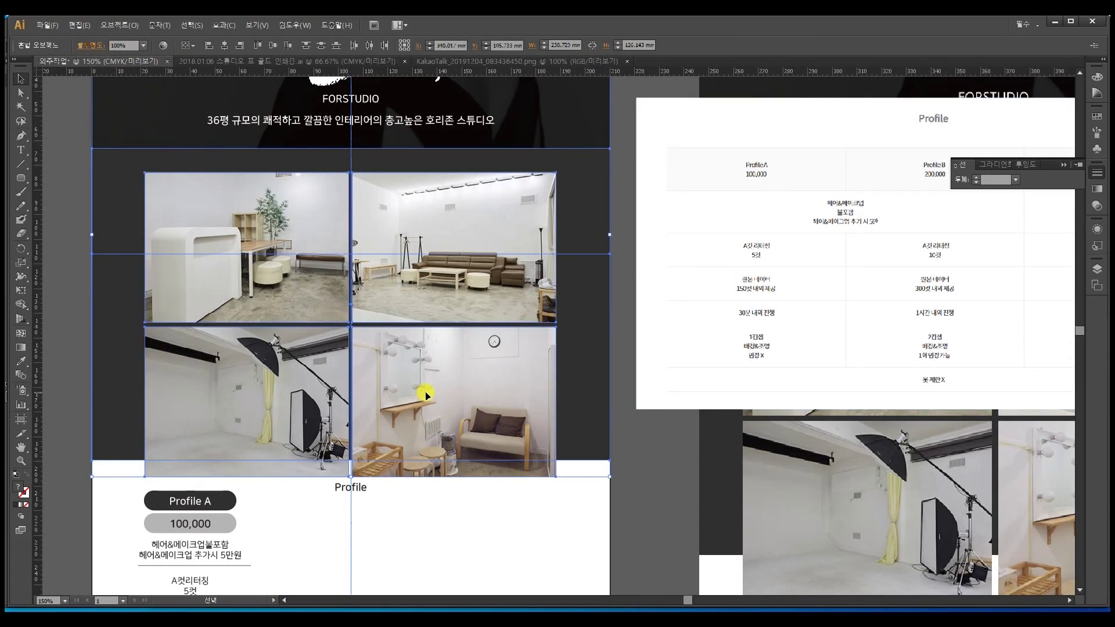
left_click_drag(281, 331, 282, 319)
scroll(281, 319, "up", 5)
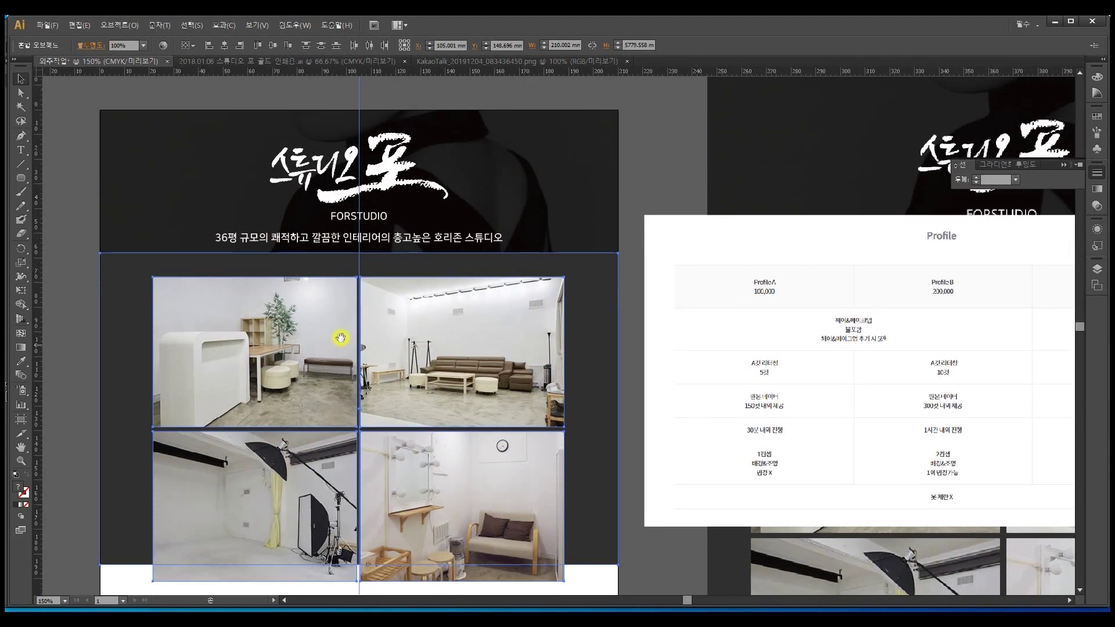
Move the FORSTUDIO text and the tagline below it up about 3 mm, closer to the logo
left_click(414, 240)
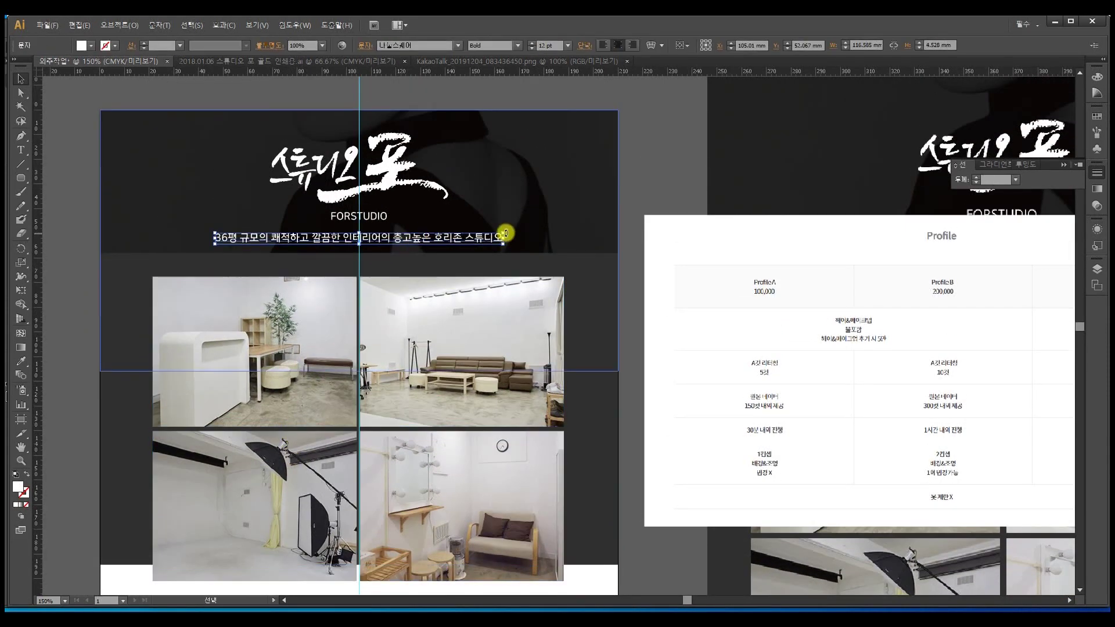
left_click(373, 217)
mouse_move(376, 221)
left_mouse_down()
mouse_move(389, 188)
mouse_move(376, 239)
left_mouse_up()
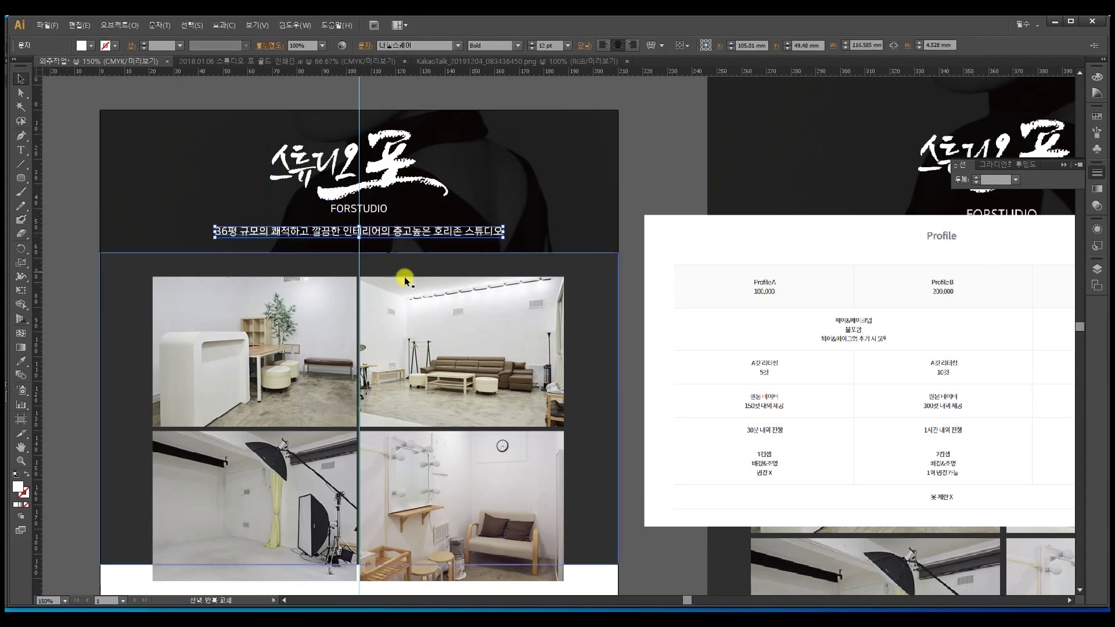
Group the four studio photos and move the group up about 3 mm
left_click(315, 306)
left_click(368, 406, "shift")
left_click(303, 465, "shift")
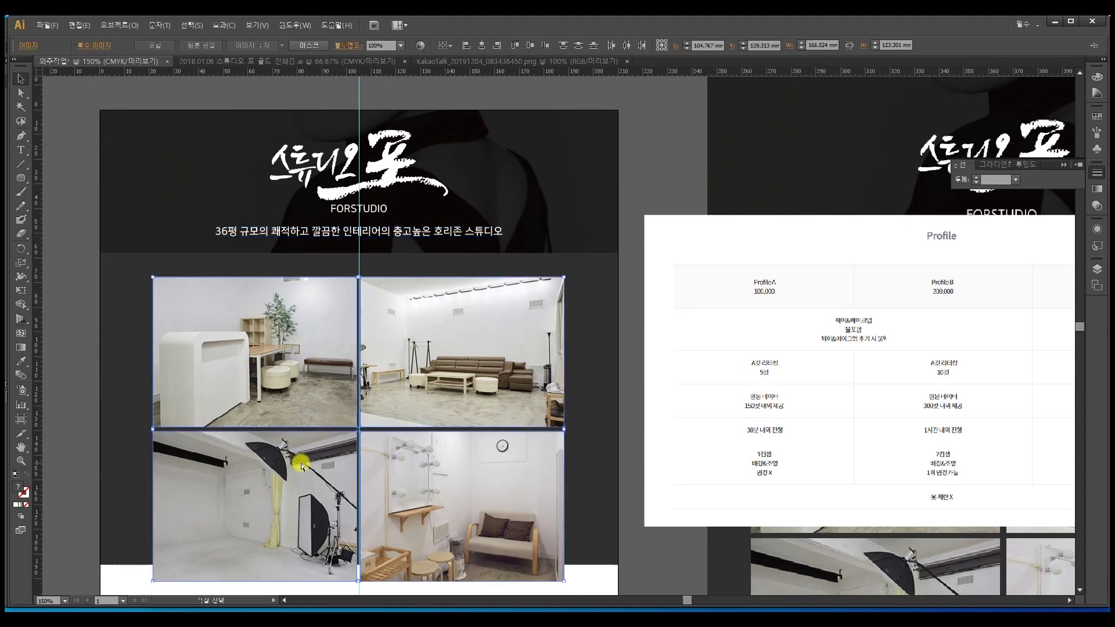
key("ctrl+g")
left_click_drag(399, 363, 395, 354)
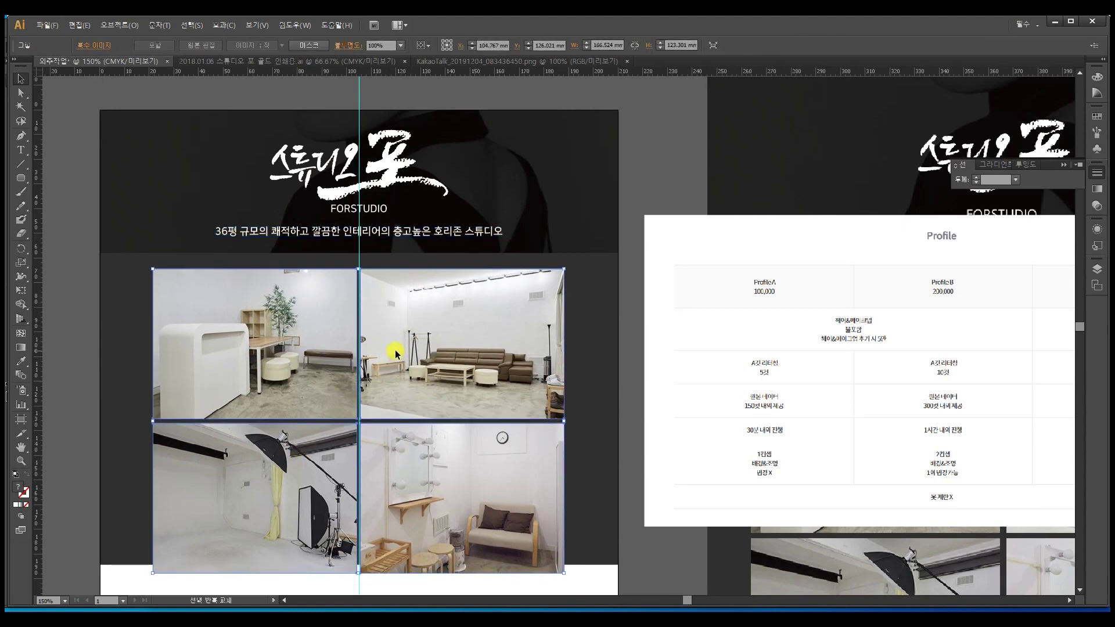
Shorten the dark background rectangle behind the photos from its bottom edge to about 110.7 mm high
left_click(118, 457)
key("v")
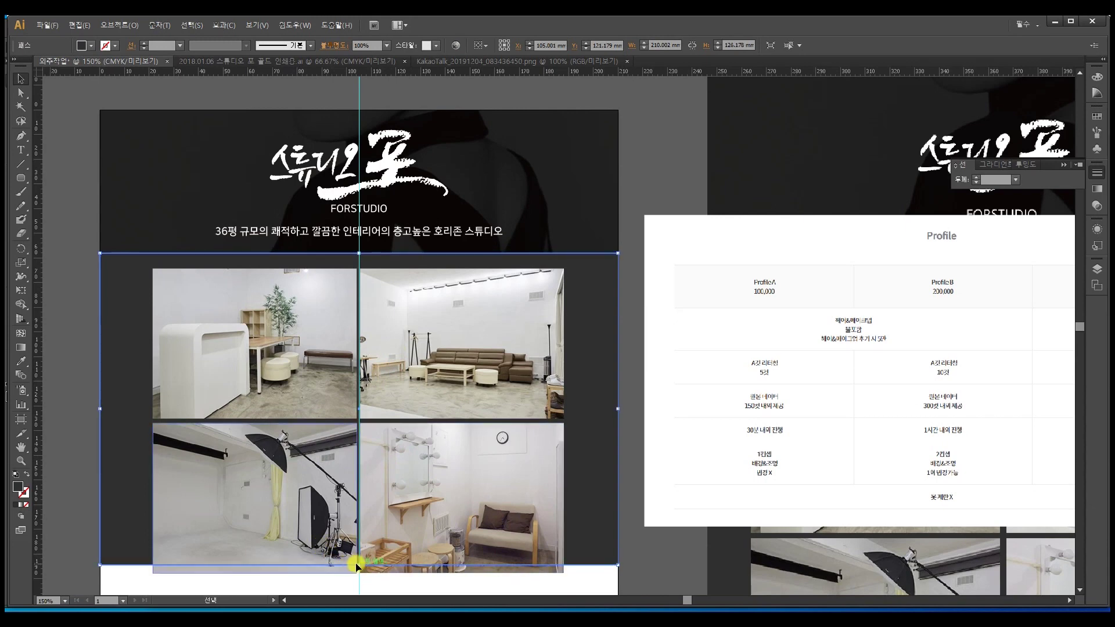
left_click_drag(359, 565, 362, 527)
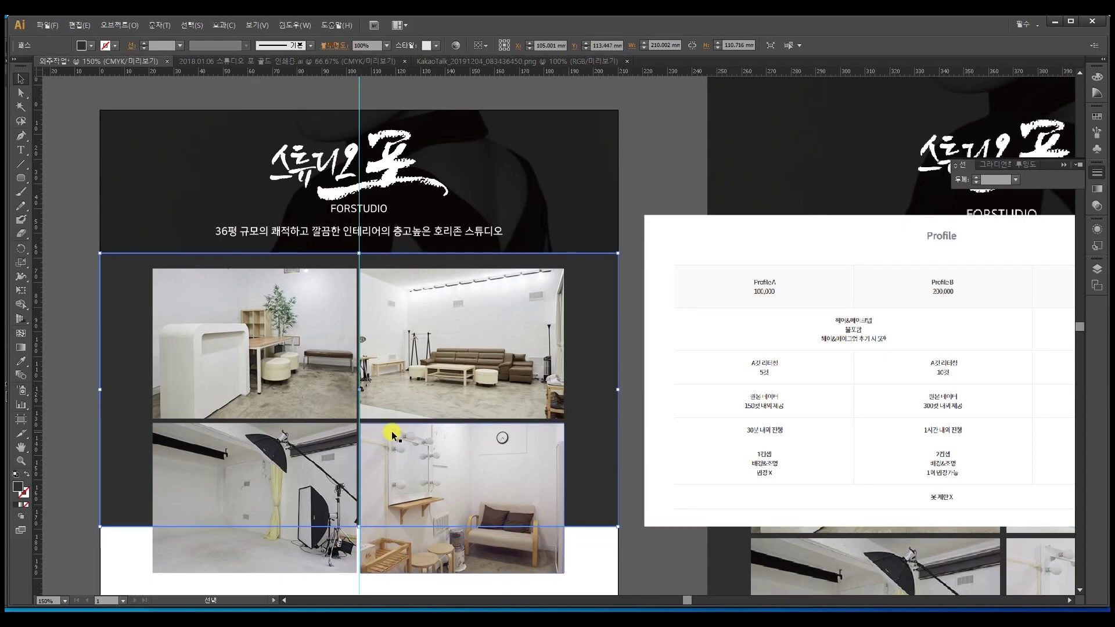
left_click_drag(390, 435, 380, 426)
Move the Profile A column up about 7 mm and the Profile title up about 10 mm, closer to the photos
left_click_drag(413, 542, 386, 287)
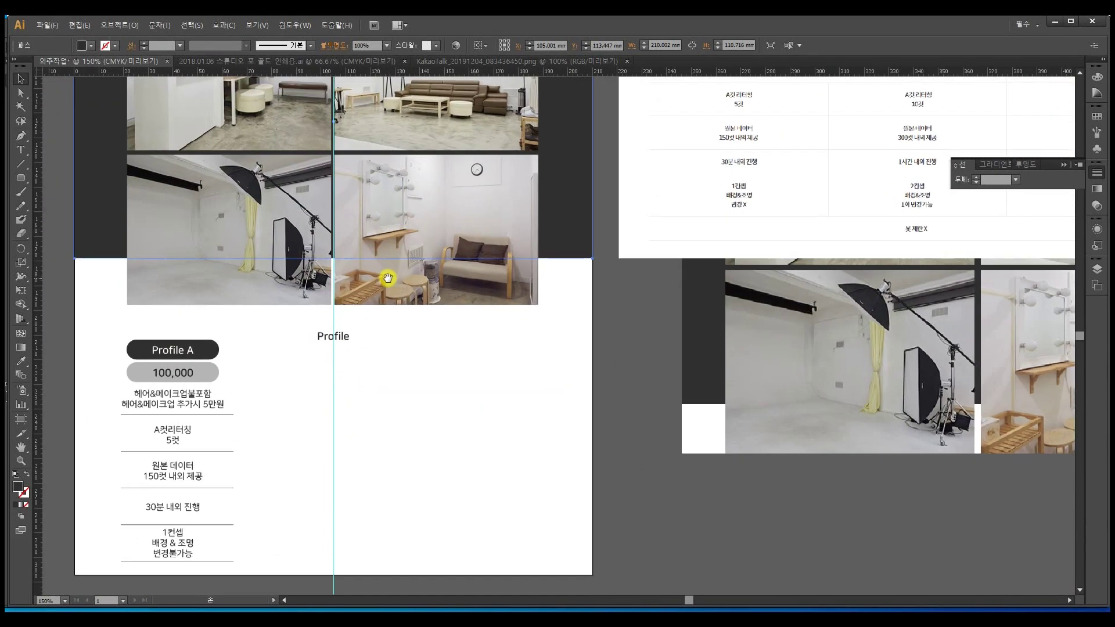
left_click_drag(301, 331, 308, 298)
left_click_drag(246, 559, 137, 316)
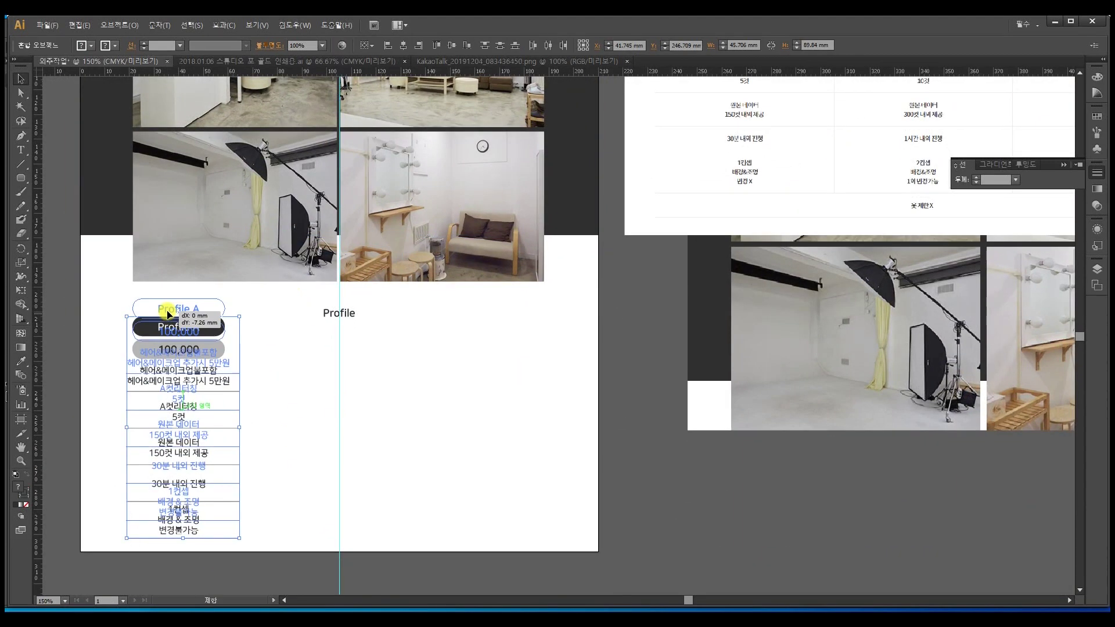
left_click_drag(337, 314, 338, 289)
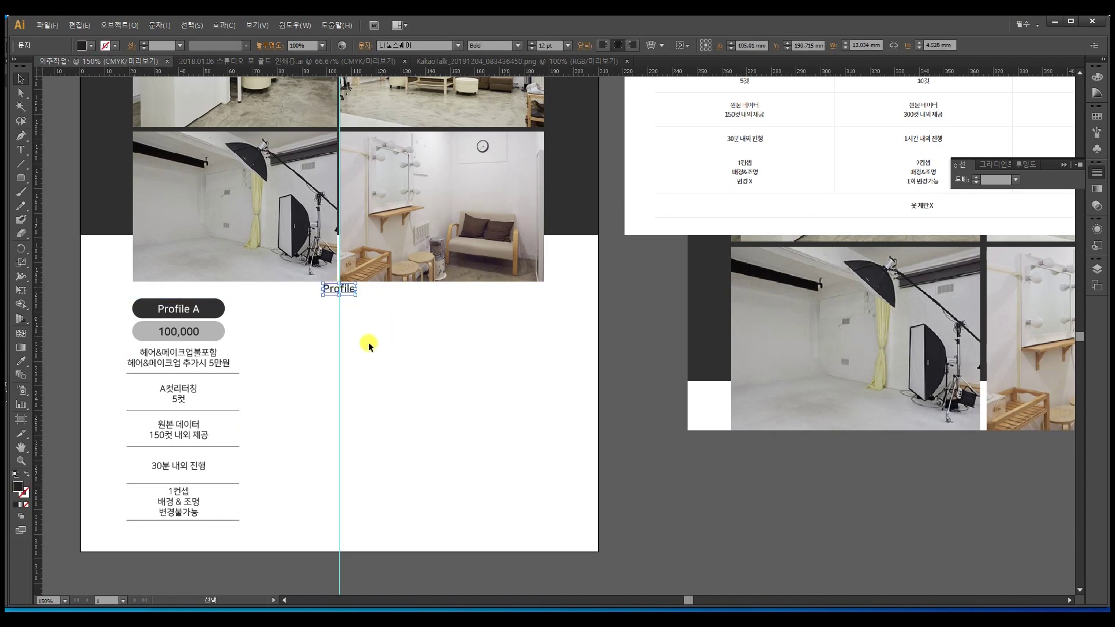
Duplicate the Profile A column at the page's horizontal centre and change the copy's heading to Profile B
left_click_drag(238, 543, 328, 315)
left_click(369, 313)
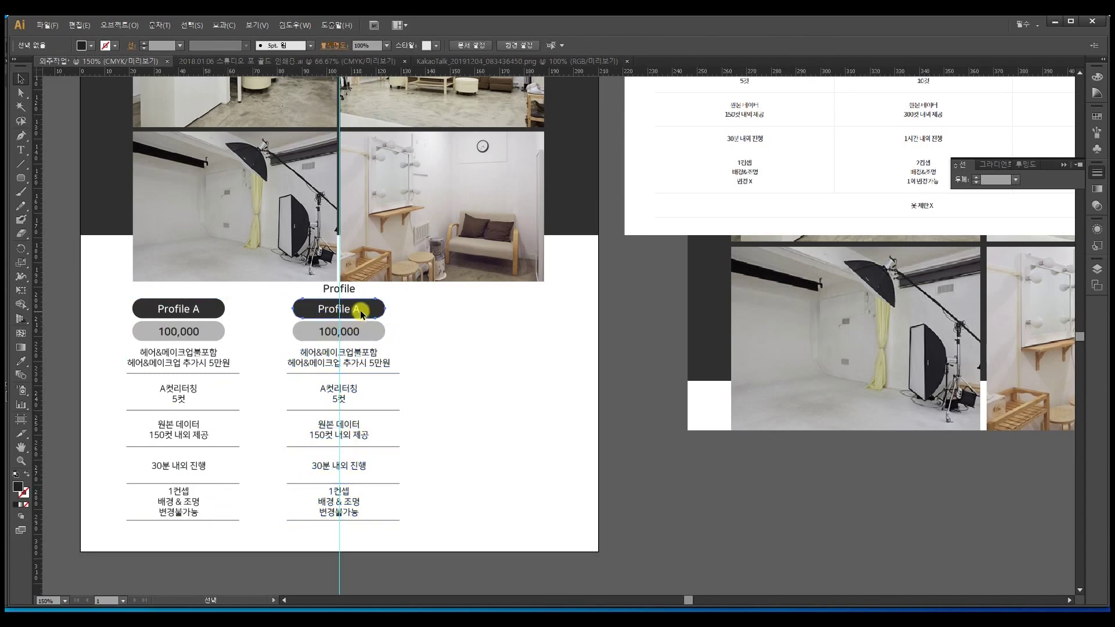
double_click(357, 312)
triple_click(352, 308)
left_click_drag(354, 308, 369, 310)
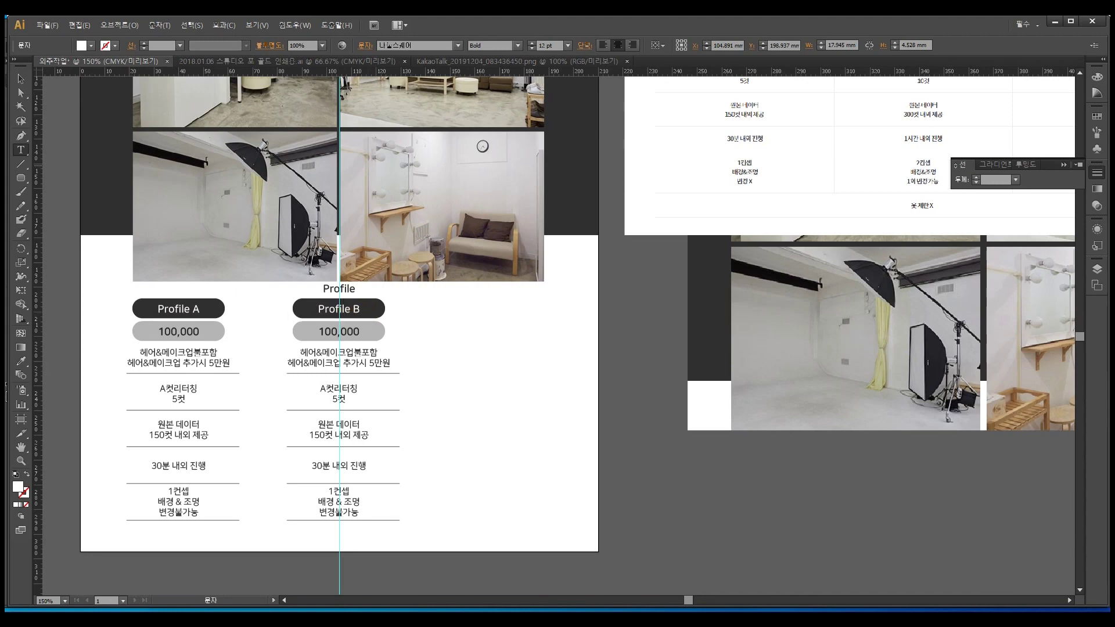
Set the Profile B price to 200,000 and move the reference table image down beside the flyer's price table
left_click(21, 92)
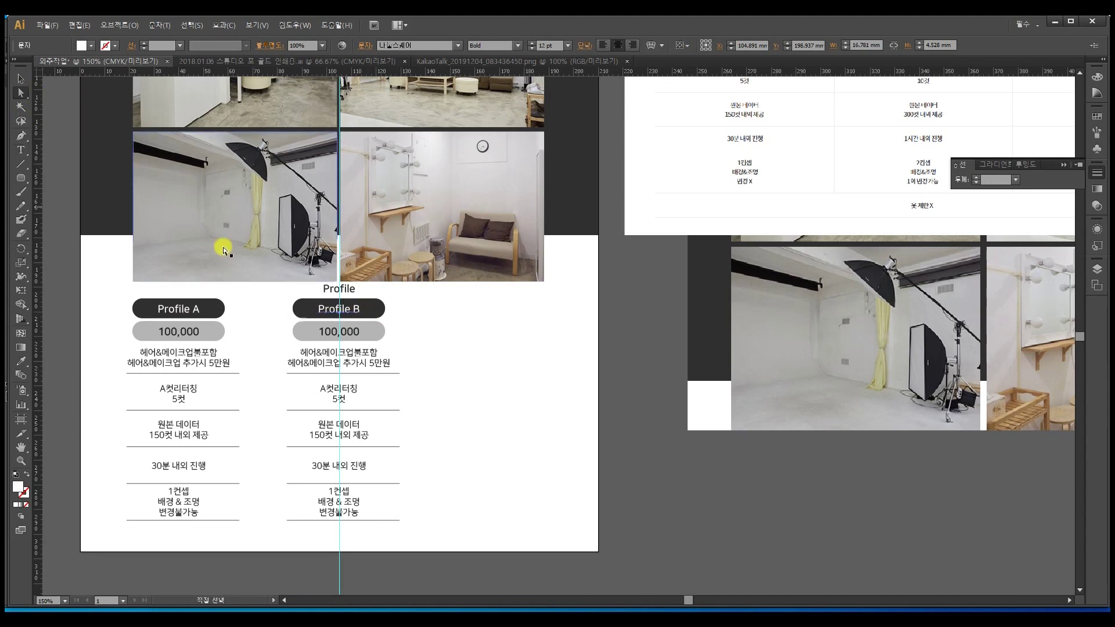
double_click(328, 331)
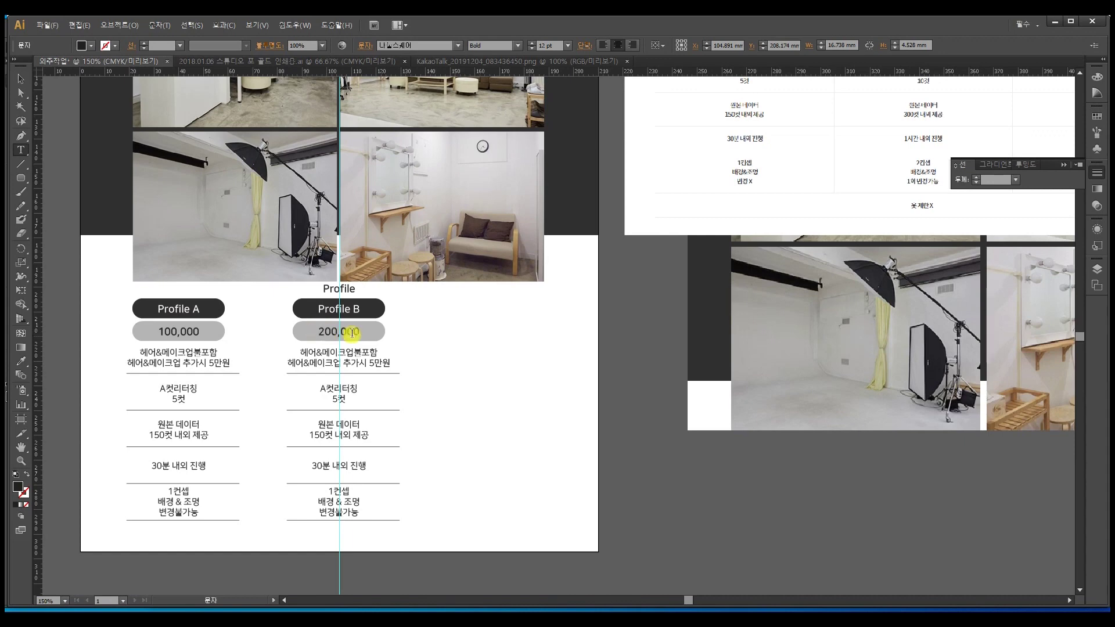
left_click(21, 79)
left_click_drag(752, 150, 672, 460)
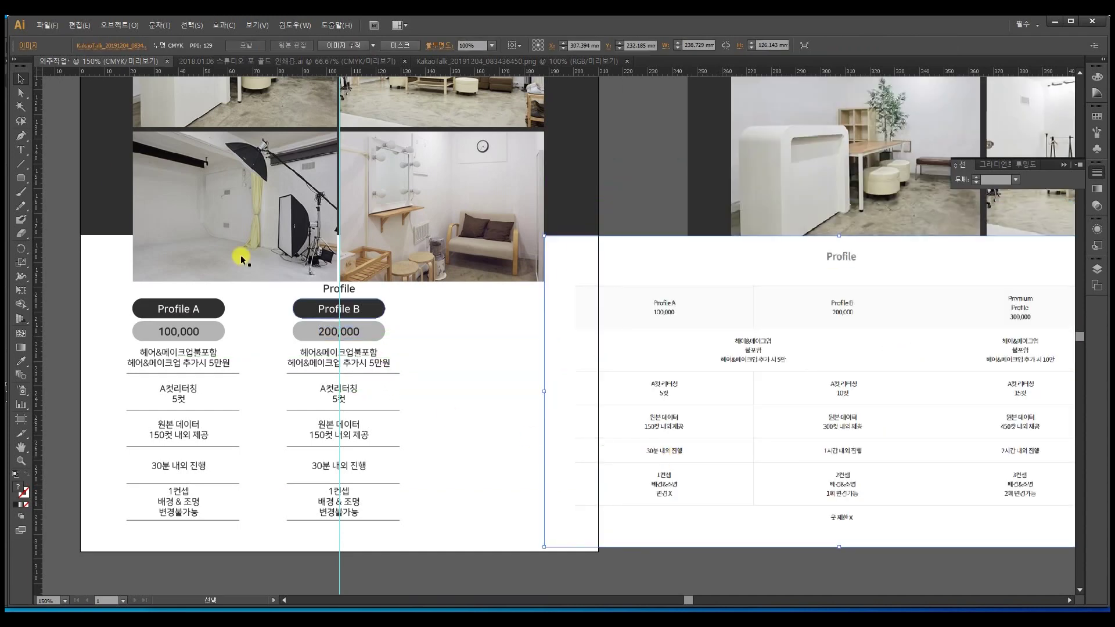
Add a space before 불포함 in both columns and shorten the second line in the Profile B column to 추가시 5만원
left_click(21, 93)
double_click(345, 358)
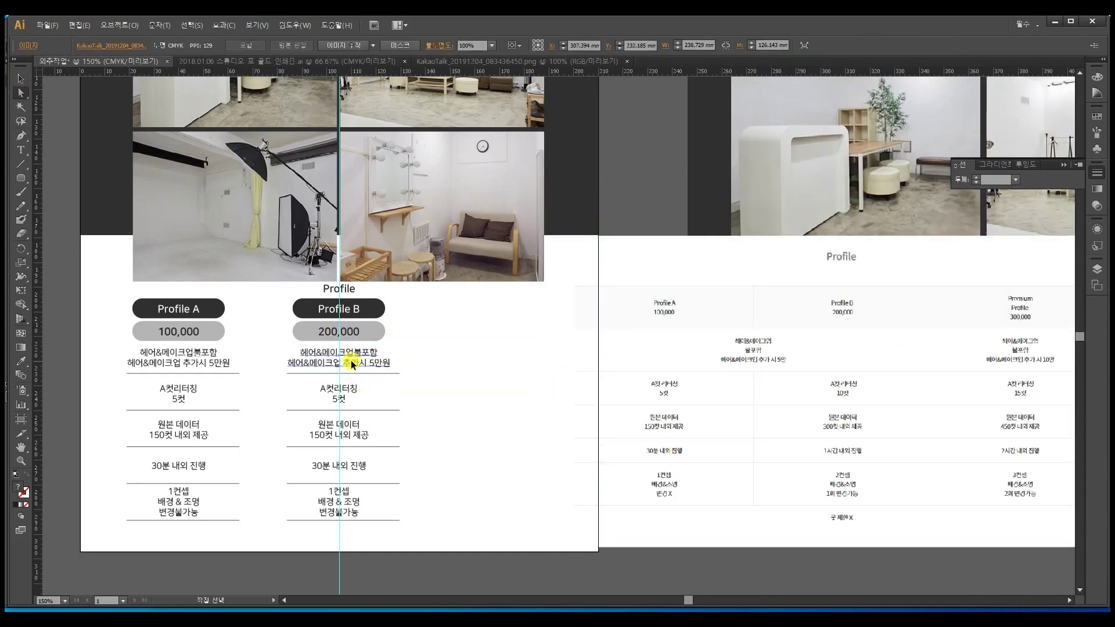
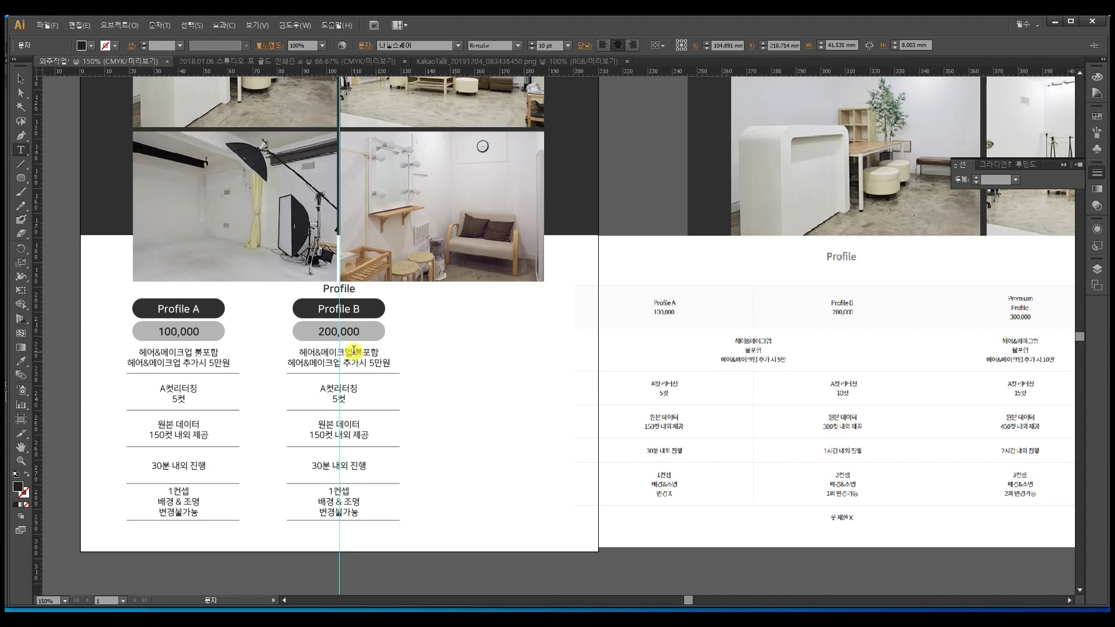
left_click_drag(347, 362, 265, 362)
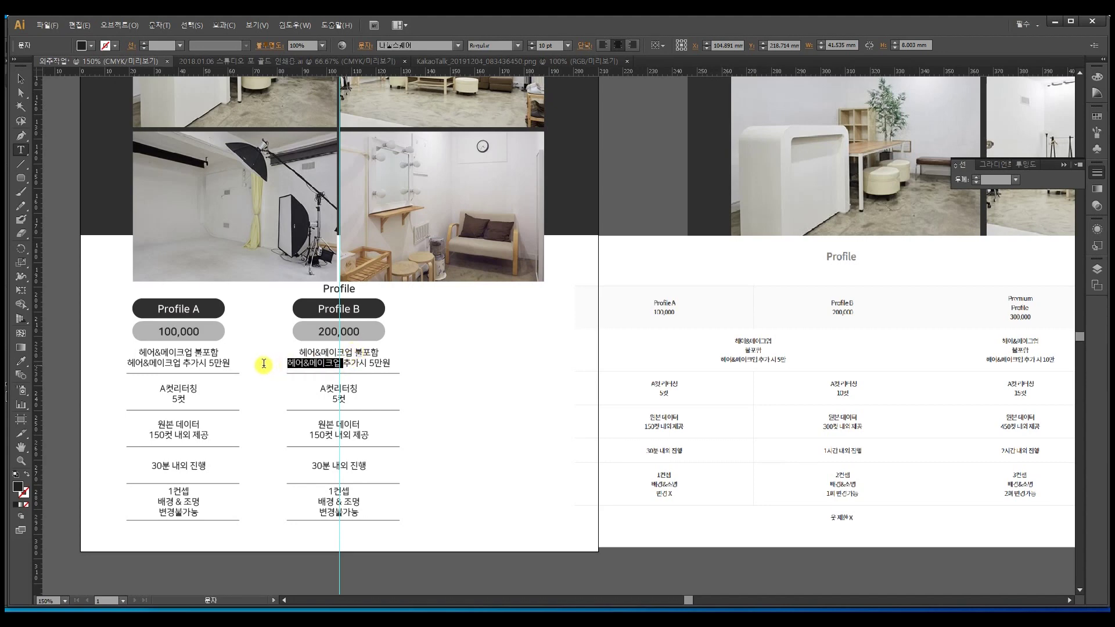
key("BackSpace")
key("Delete")
key("BackSpace")
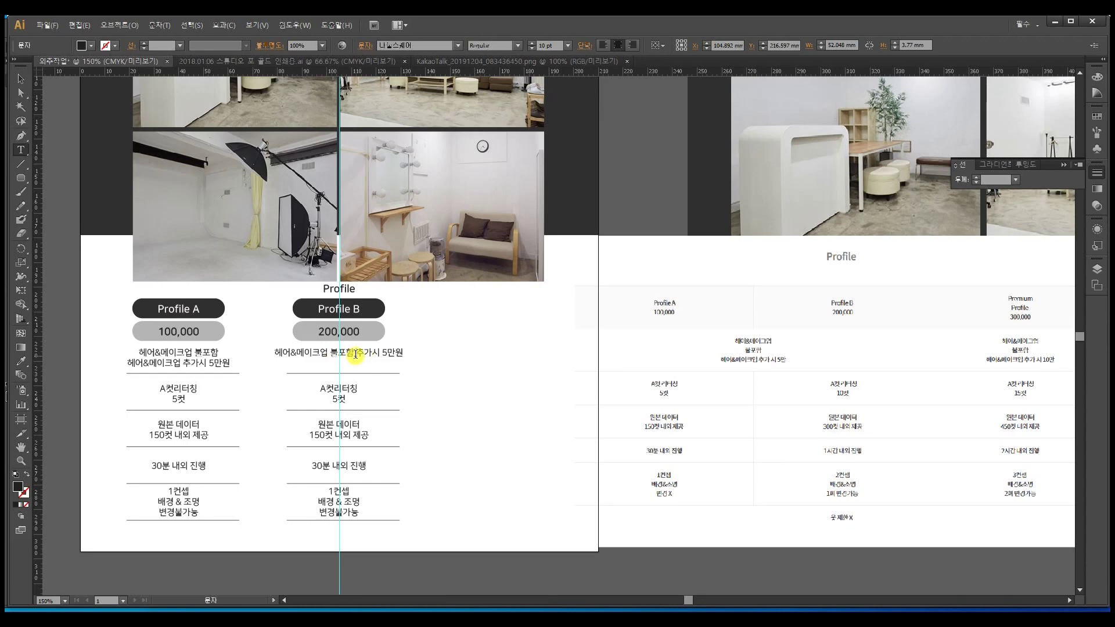
key("BackSpace")
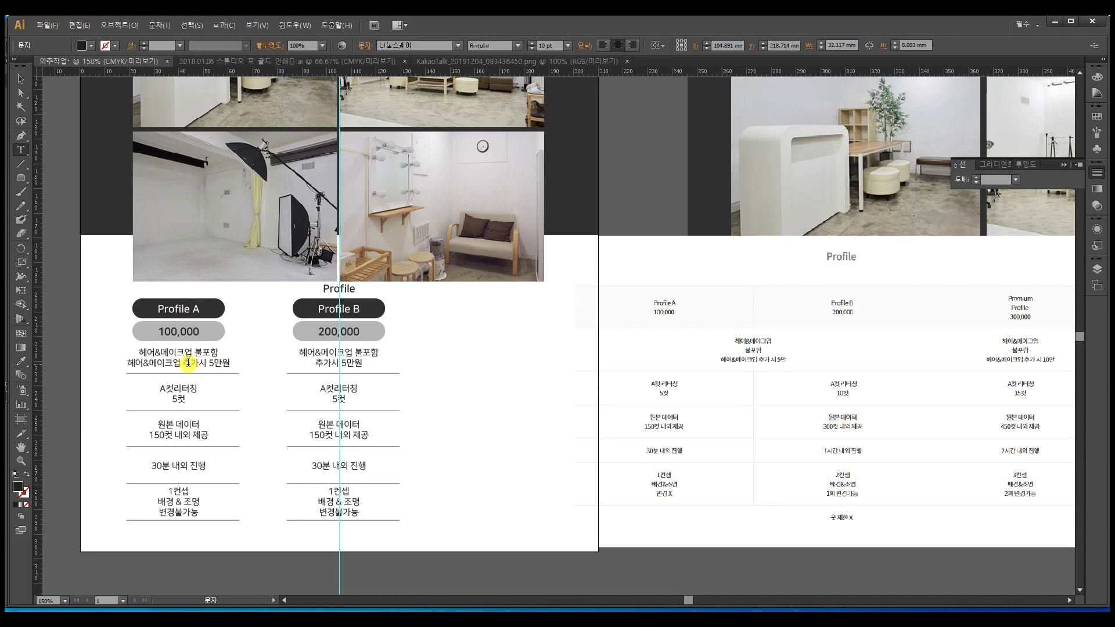
Shorten the second line of the hair and makeup text in the Profile A column to 추가시 5만원
left_click_drag(185, 363, 88, 365)
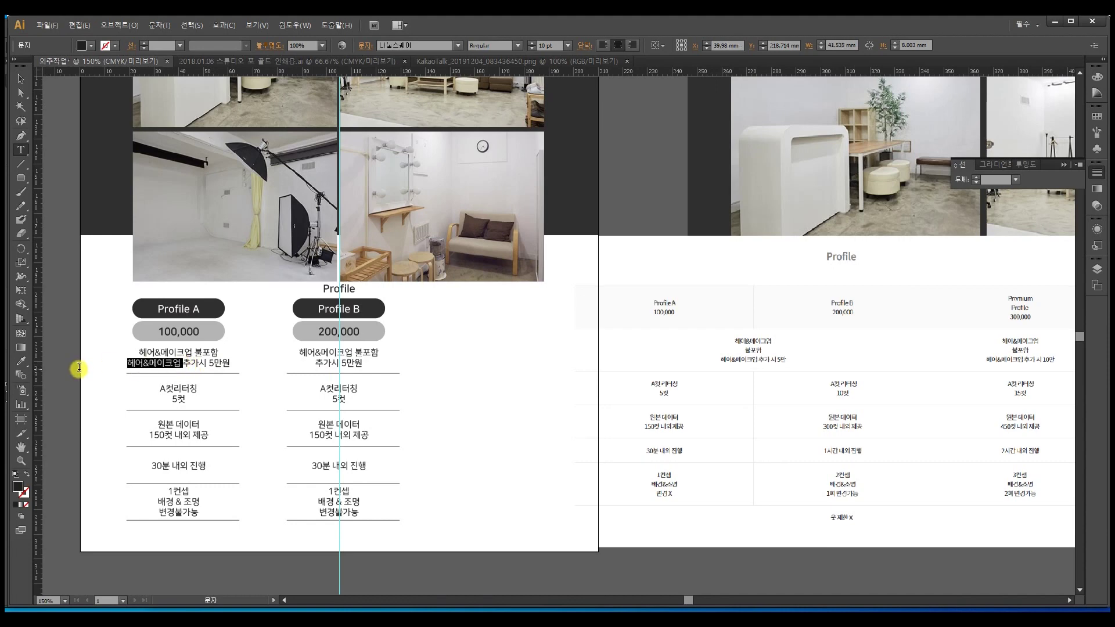
key("BackSpace")
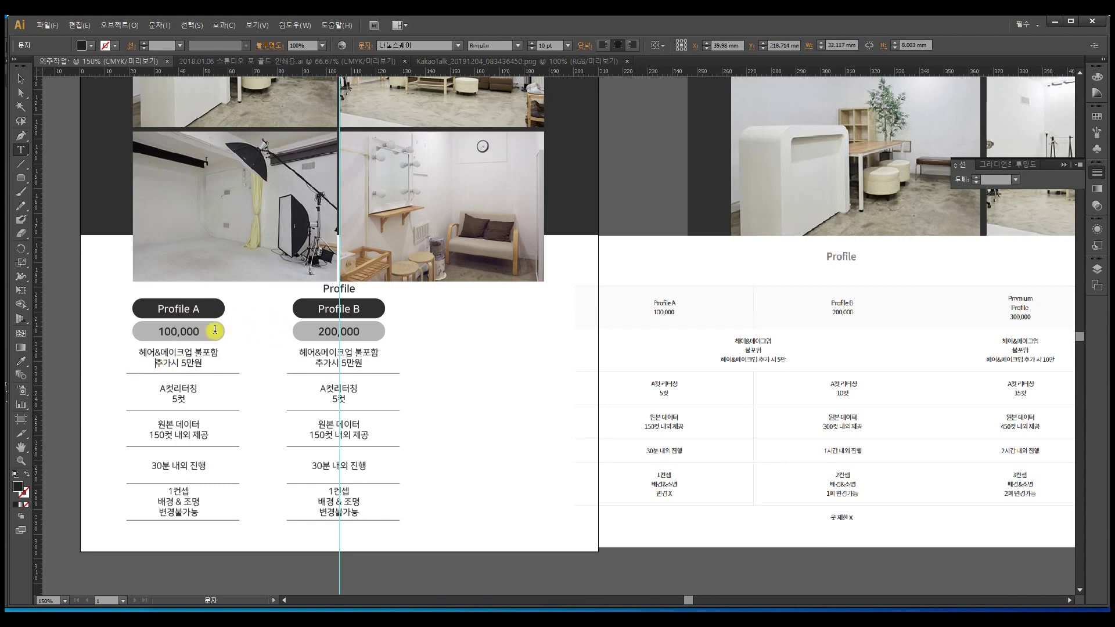
left_click(21, 79)
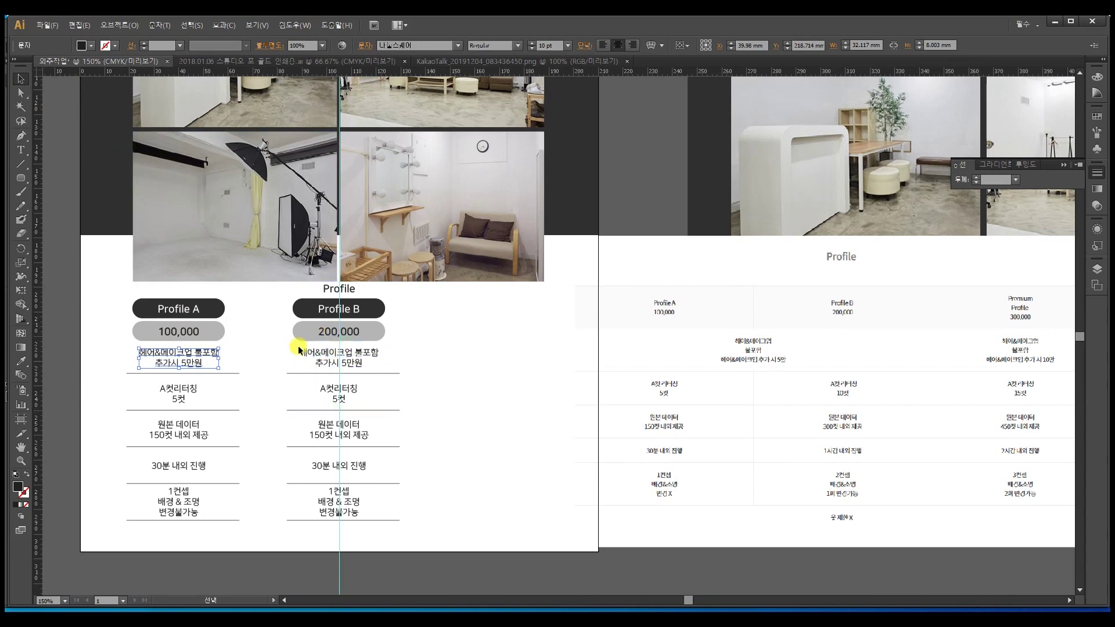
left_click(400, 366)
In the Profile B column, set the retouching count to 10컷 and the original data count to 300컷
left_click_drag(463, 363, 454, 340)
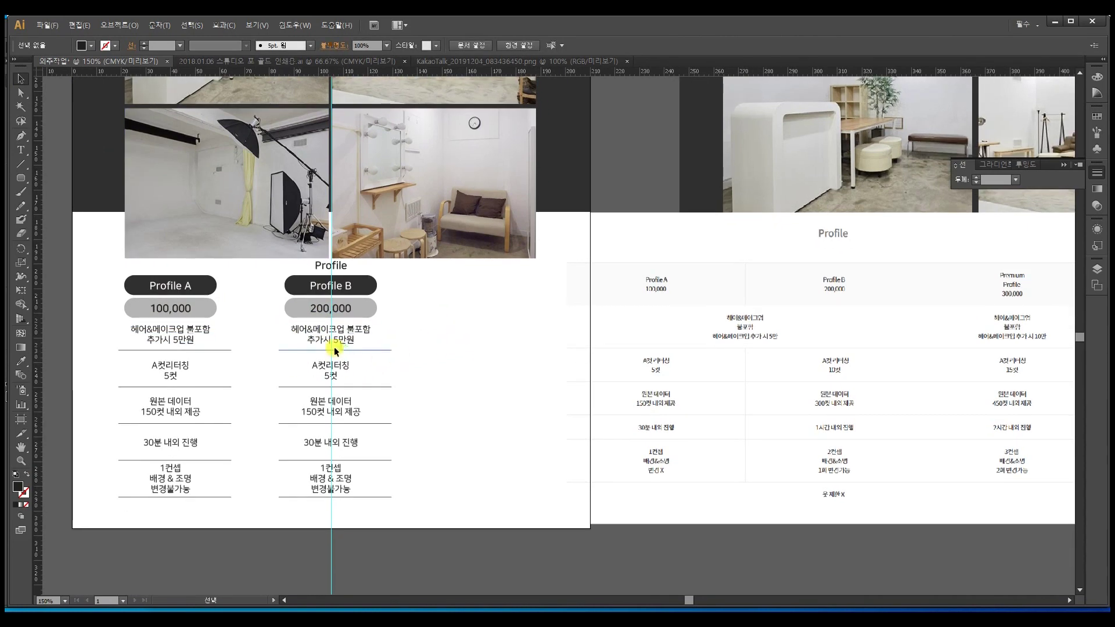
left_click(21, 93)
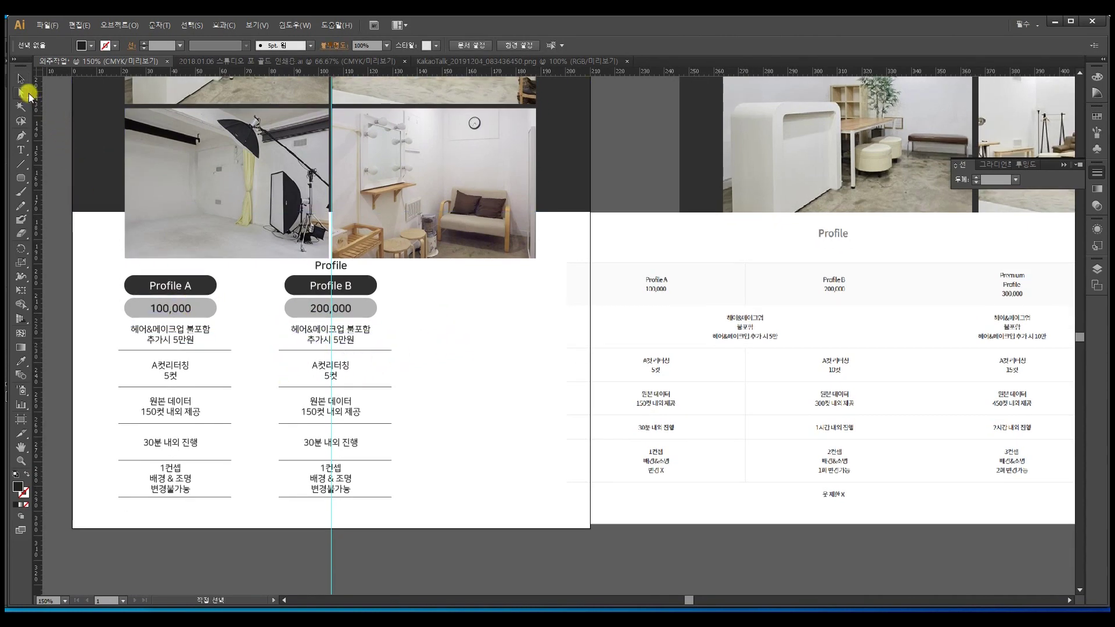
double_click(327, 370)
left_click_drag(329, 376, 318, 377)
type("10")
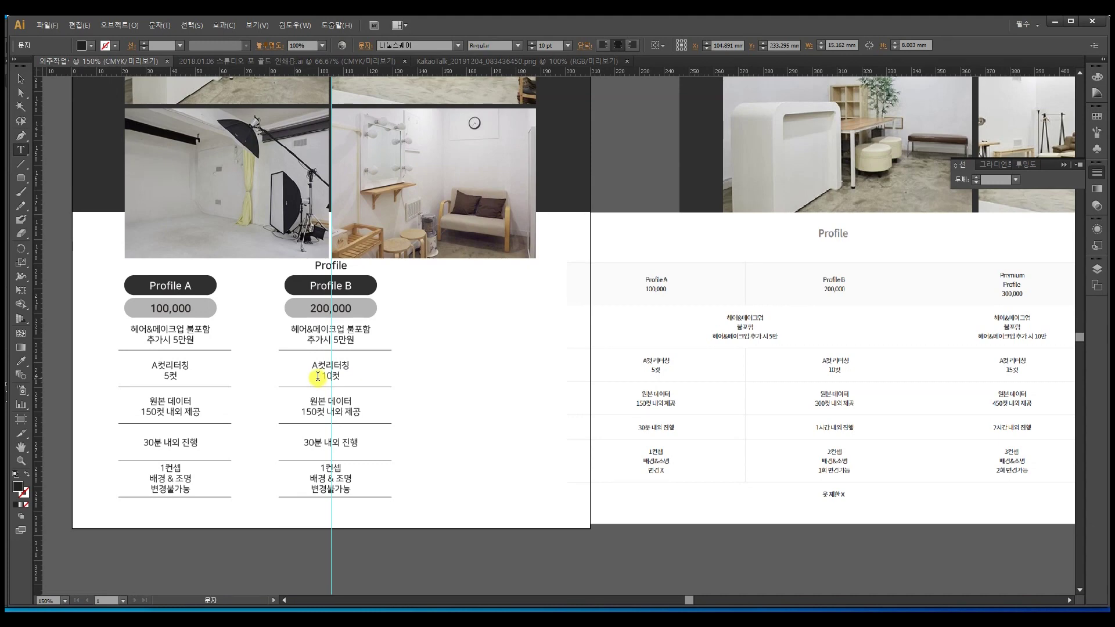
left_click_drag(318, 413, 302, 413)
type("300")
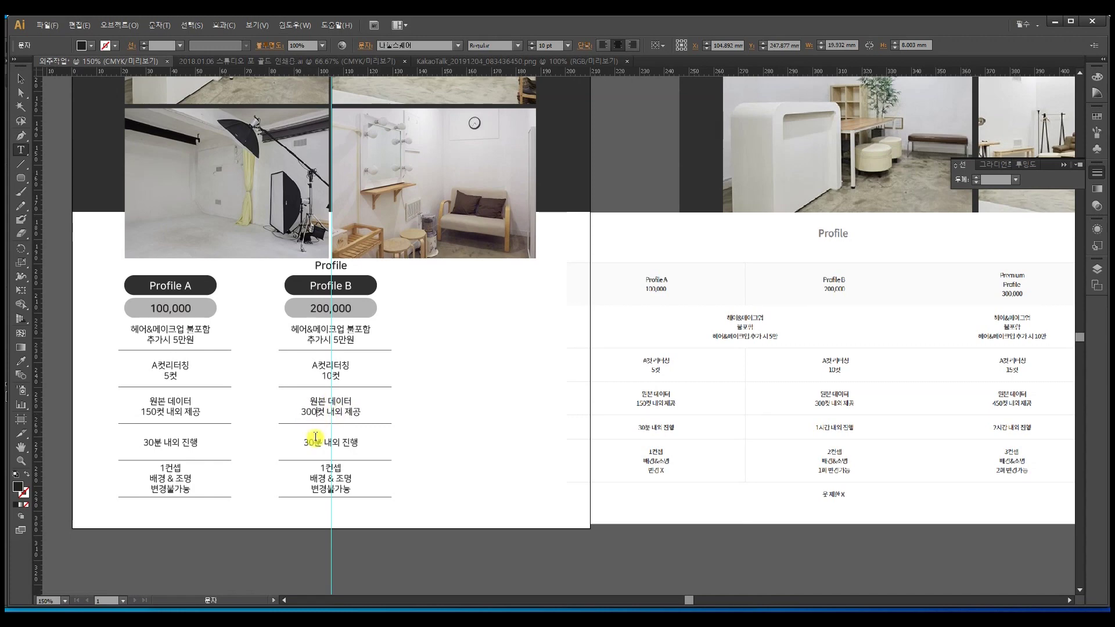
Change the Profile B session duration text to 1시간 내외 진행
left_click_drag(314, 445, 300, 445)
type("1")
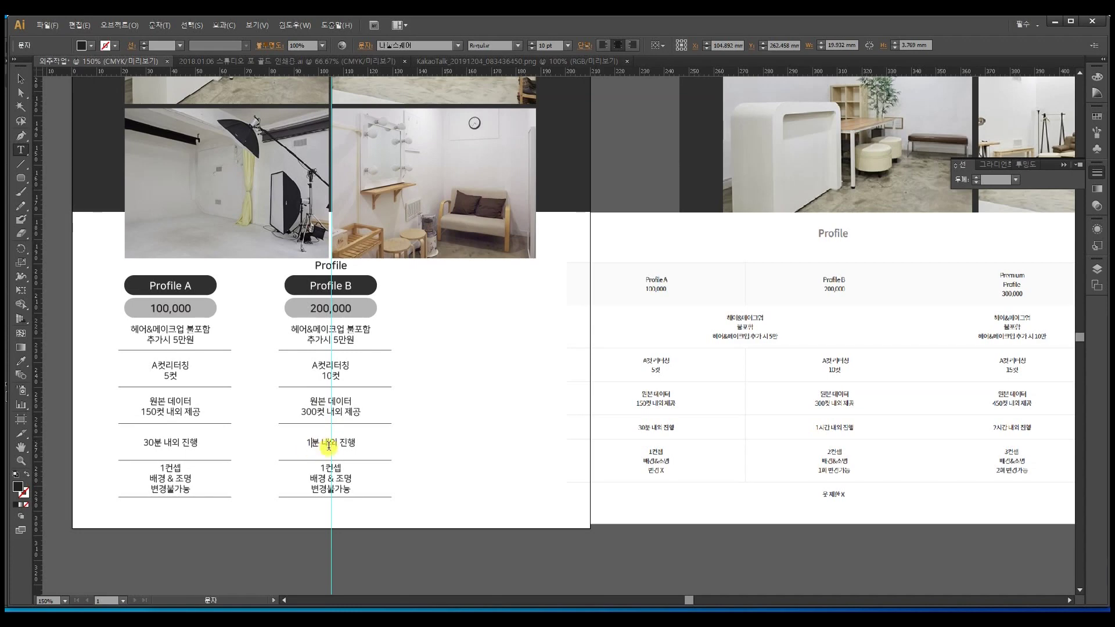
key("BackSpace")
type("시간")
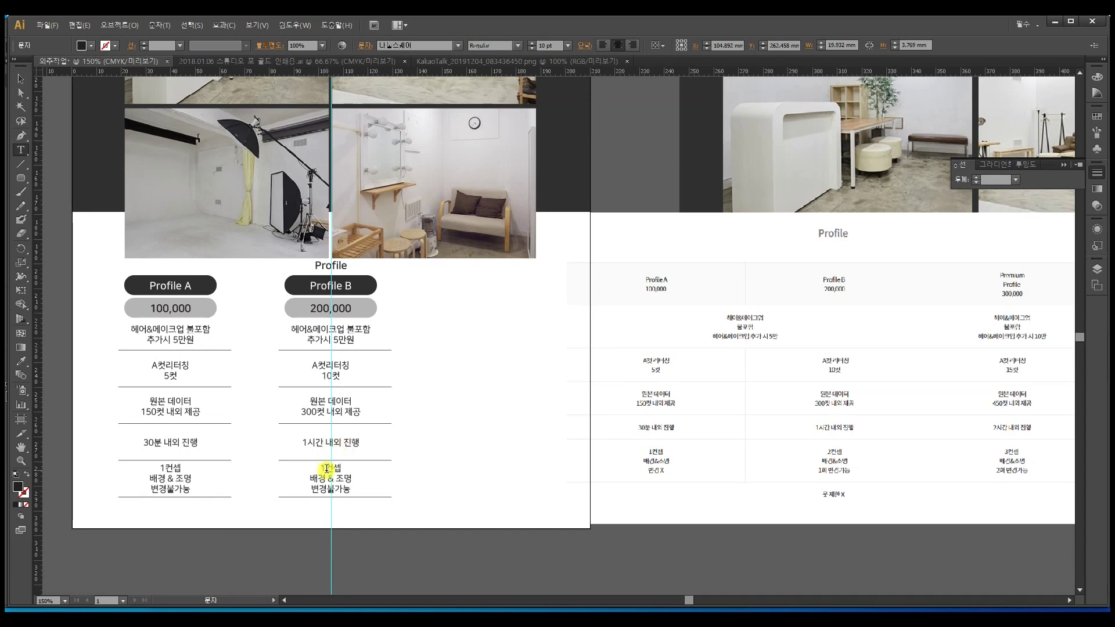
Change the Profile B concept entry to 2컨셉 and its last line to 1회변경가능
left_click_drag(326, 469, 317, 470)
type("2")
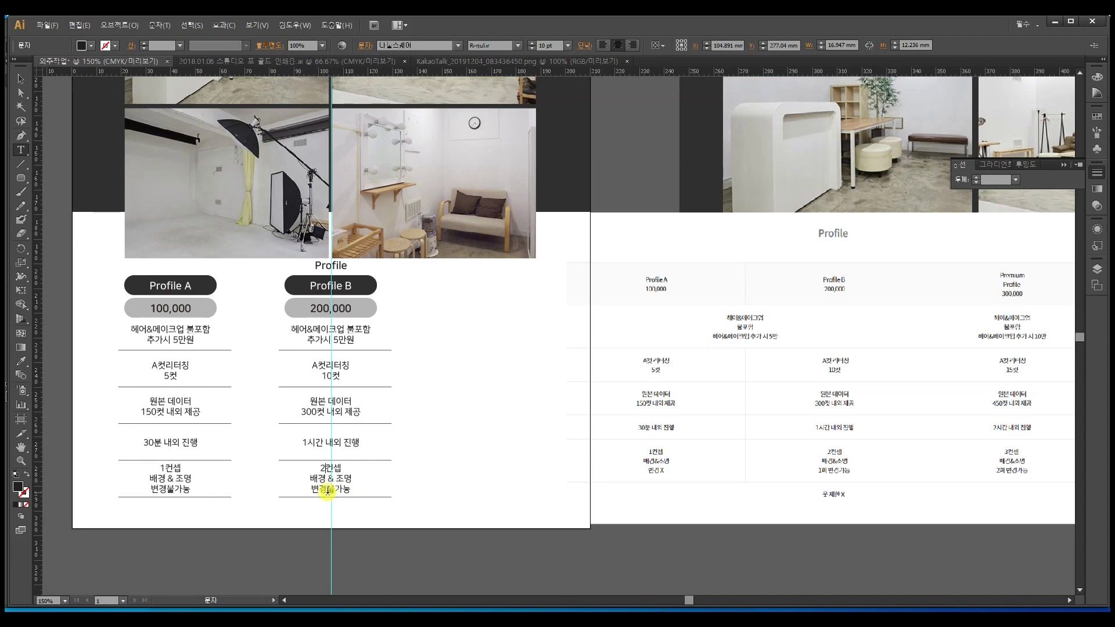
mouse_move(325, 490)
left_mouse_down()
mouse_move(336, 488)
mouse_move(312, 493)
left_mouse_up()
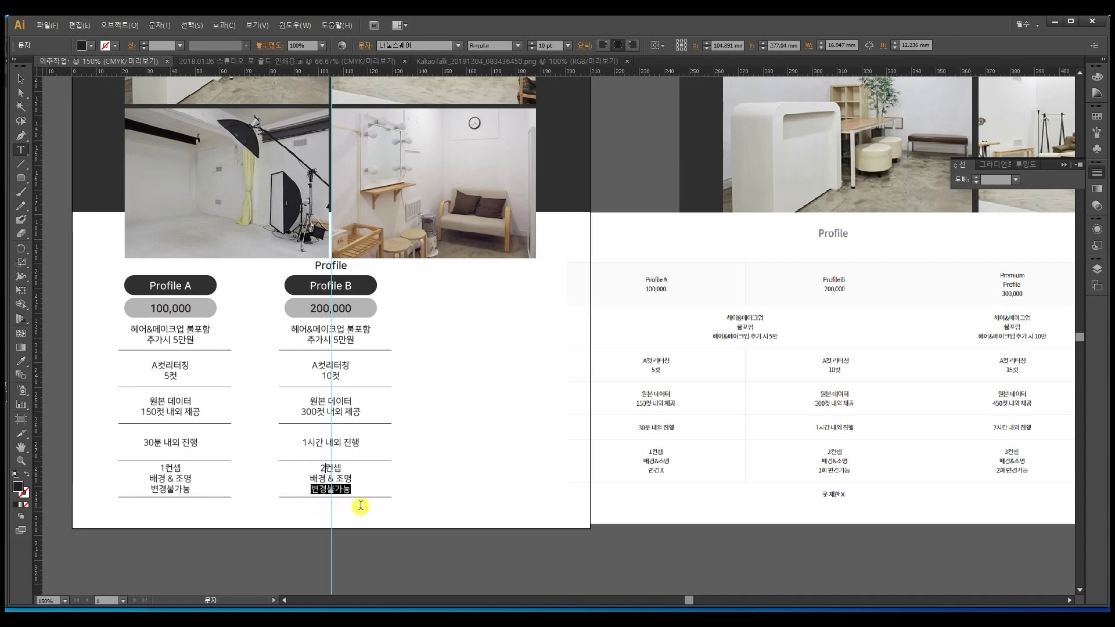
type("1회변경가능")
left_click(21, 79)
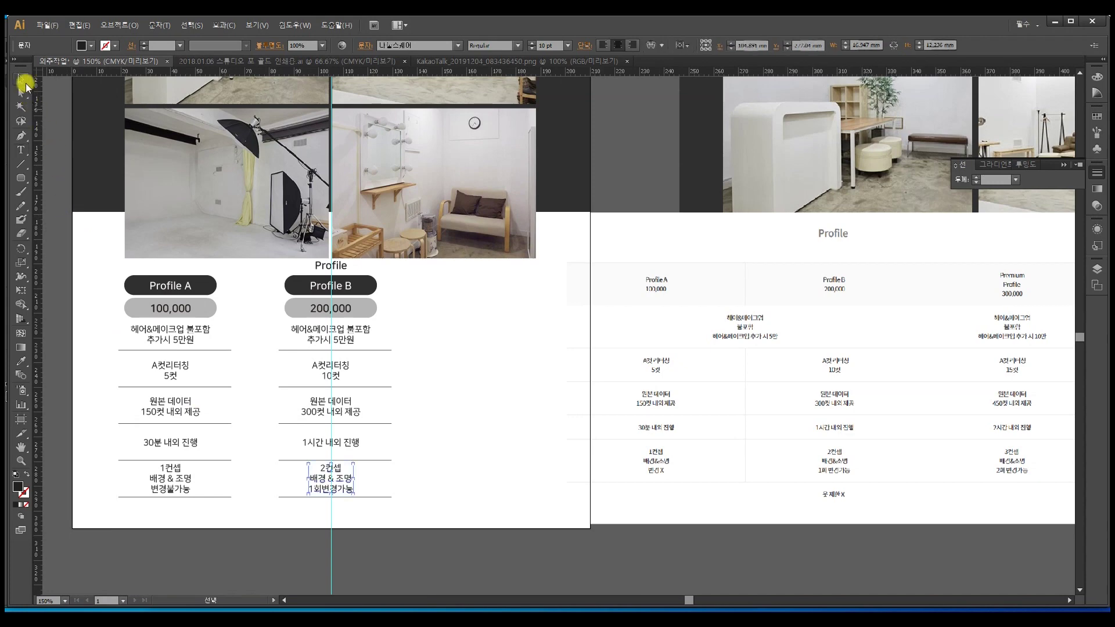
left_click(392, 447)
Duplicate the Profile B column as a third column to its right and delete the guide copied along with it
left_click_drag(426, 413, 406, 423)
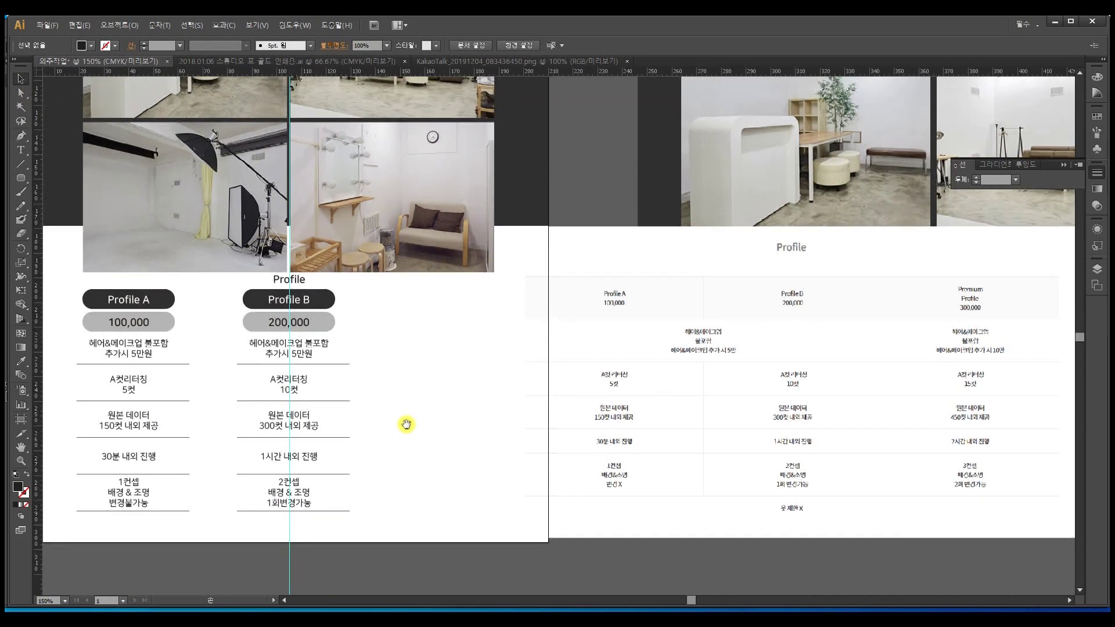
left_click_drag(392, 539, 413, 311)
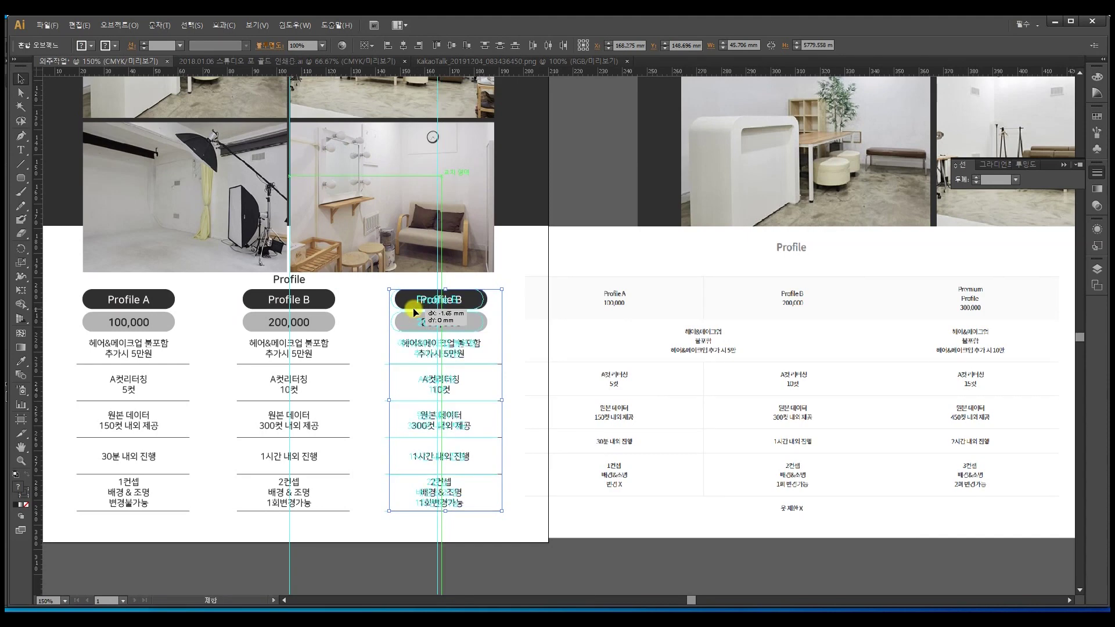
left_click(473, 538)
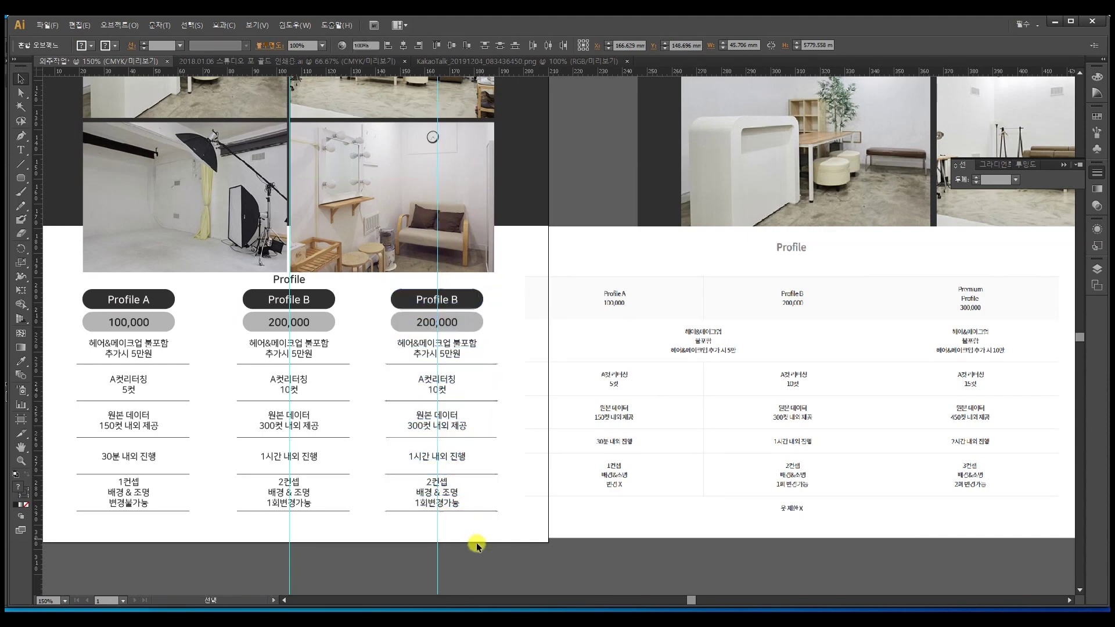
key("Delete")
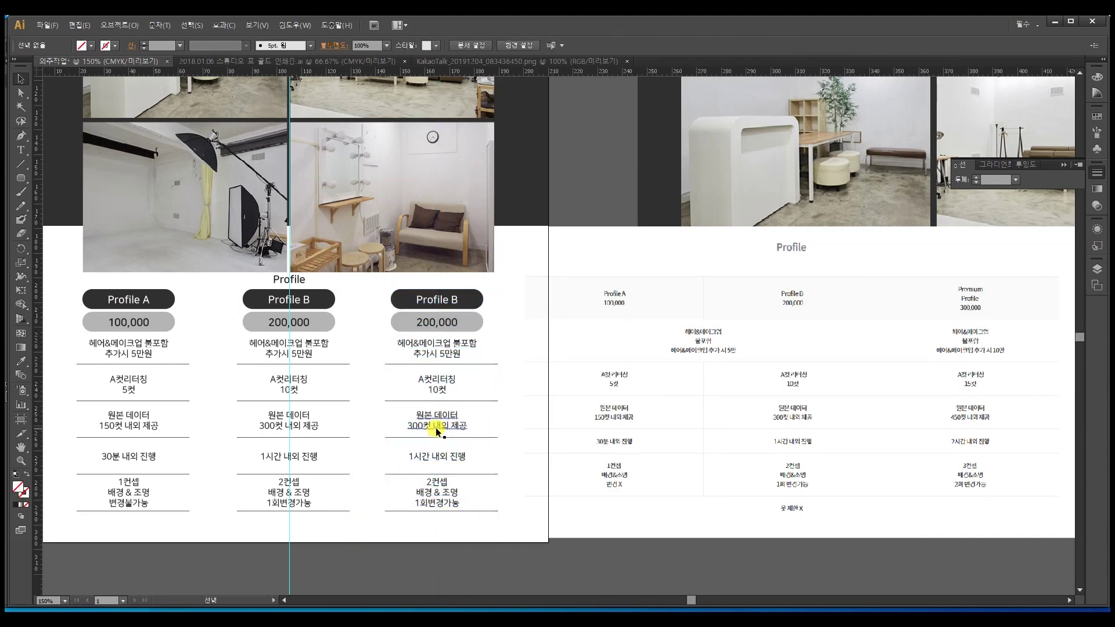
Change the third column's heading to Profile Premium
double_click(444, 302)
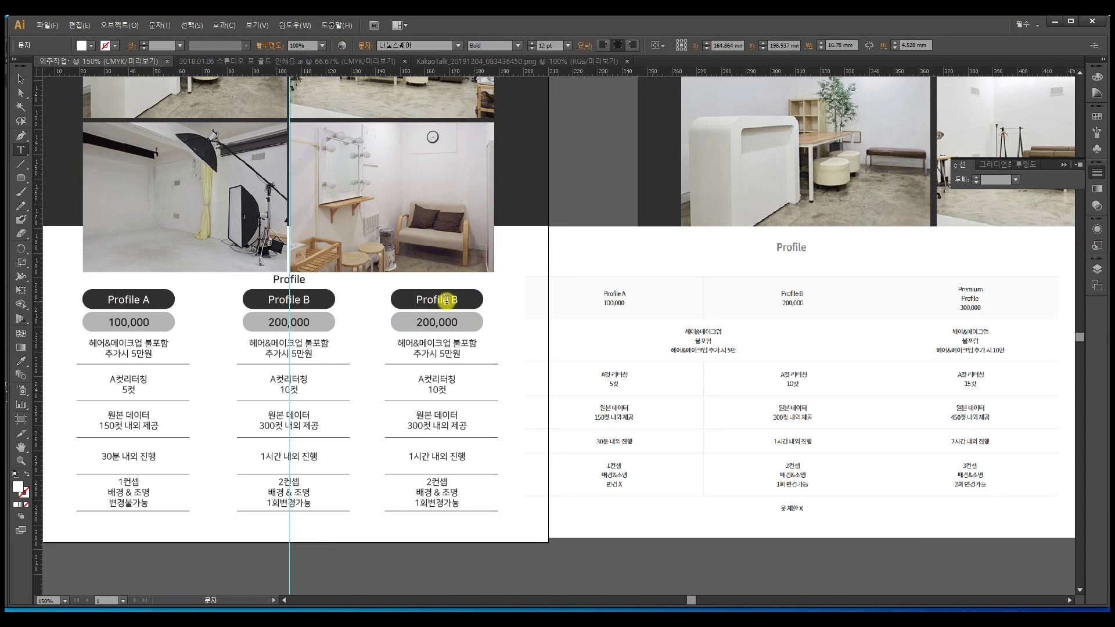
left_click_drag(446, 300, 461, 299)
key("BackSpace")
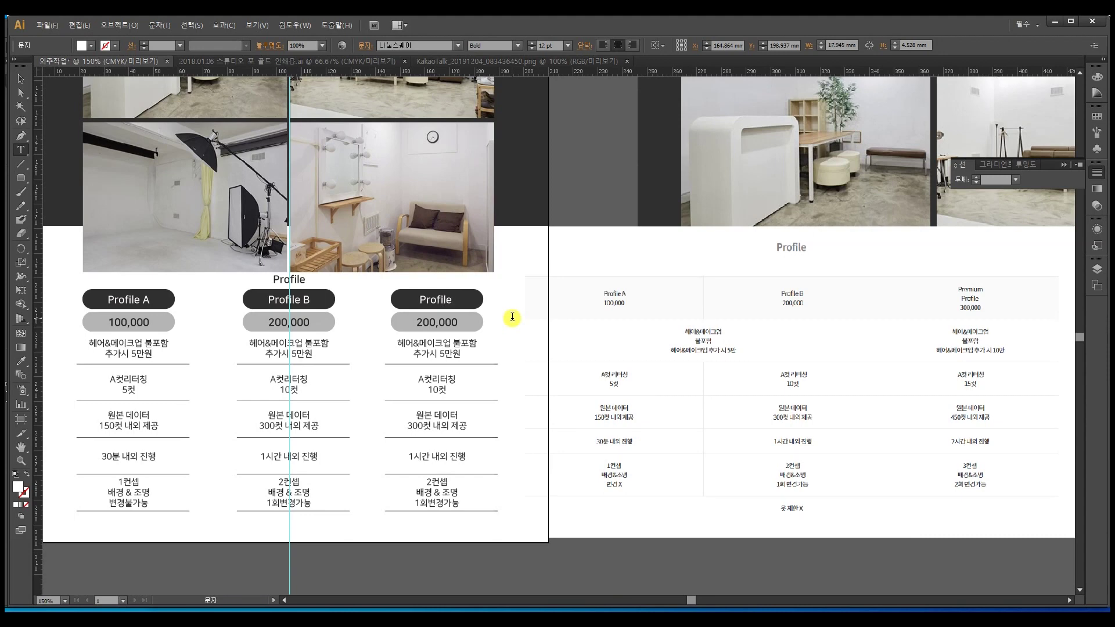
type("Premium")
Try a font size of 11 pt on the word Premium in the third column's heading
left_click_drag(431, 300, 503, 300)
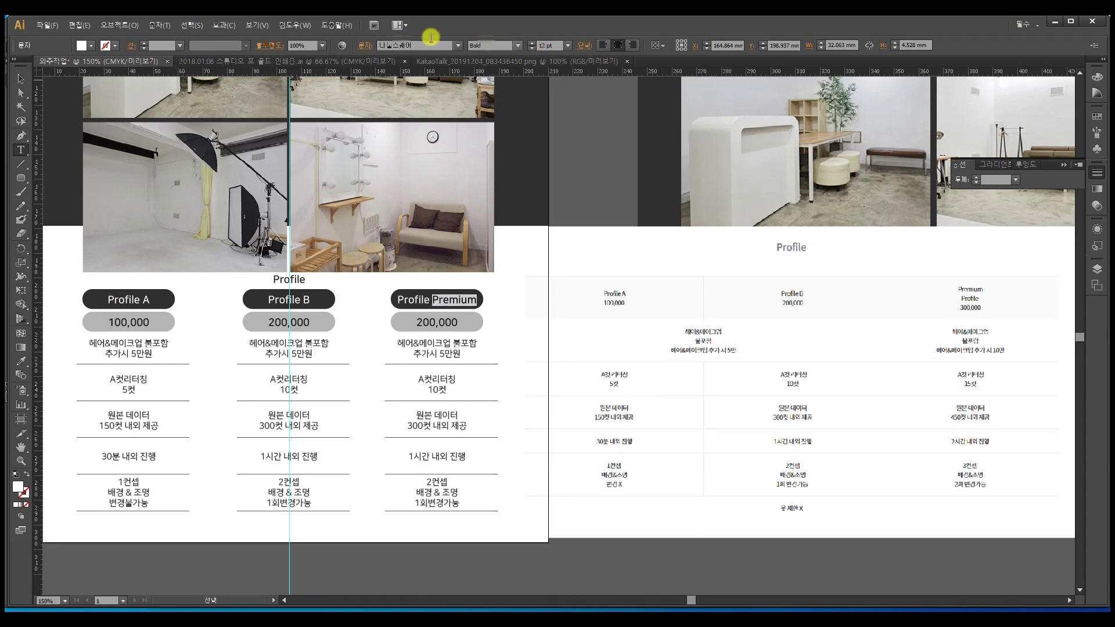
left_click(549, 44)
key("Down")
key("Down")
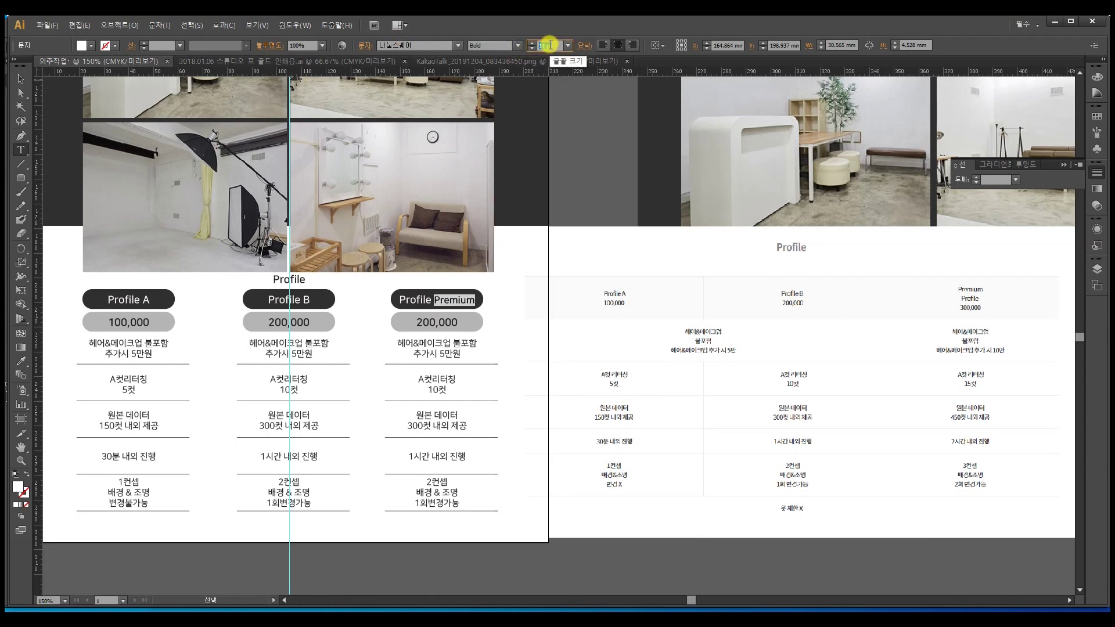
key("Down")
key("Up")
key("Up")
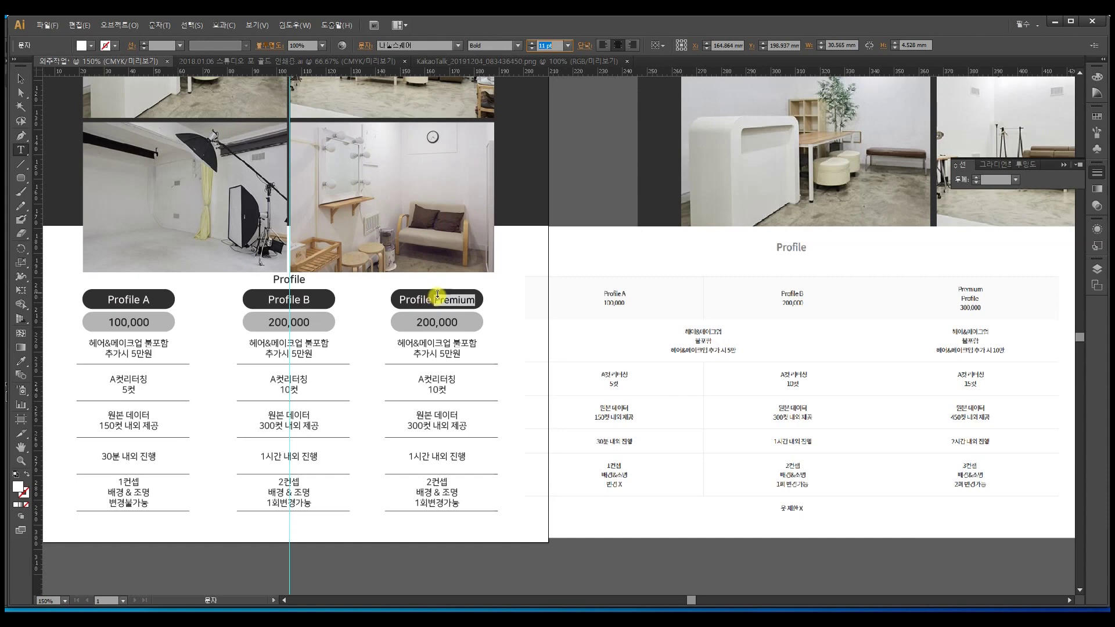
scroll(475, 216, "up", 1)
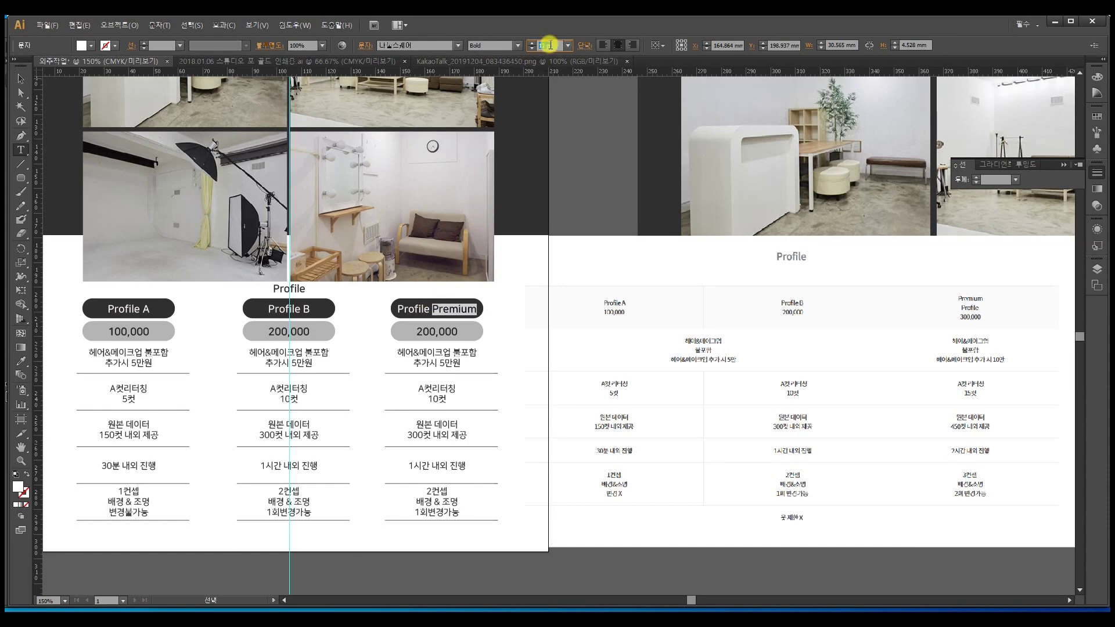
key("Up")
Change the third column's heading to Profile Pro
left_click(444, 309)
left_click_drag(445, 309, 533, 313)
type("o")
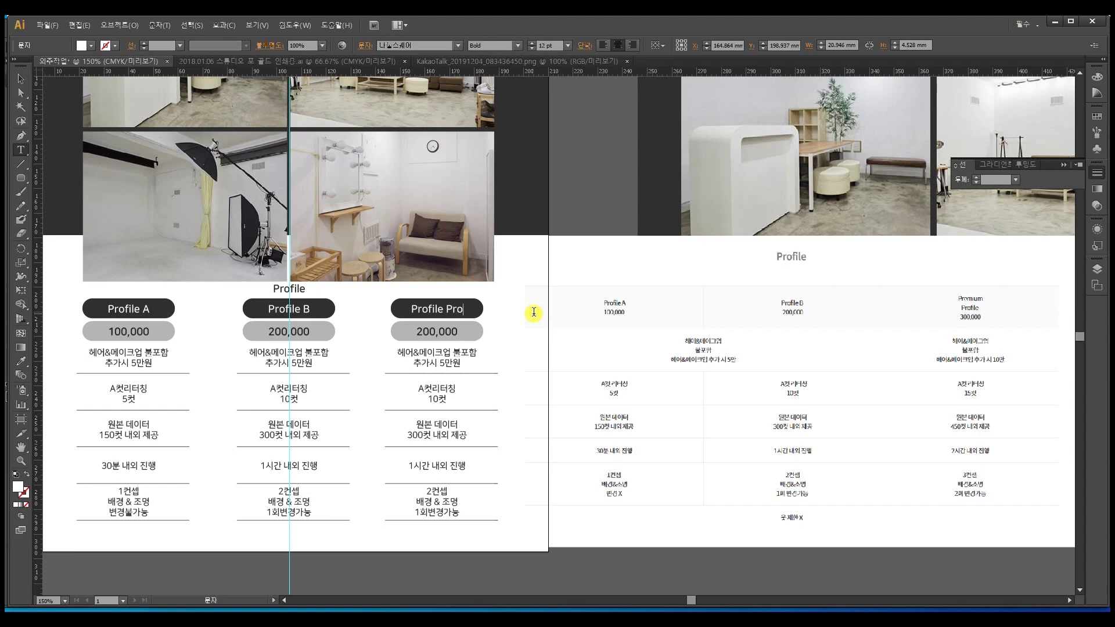
left_click(20, 78)
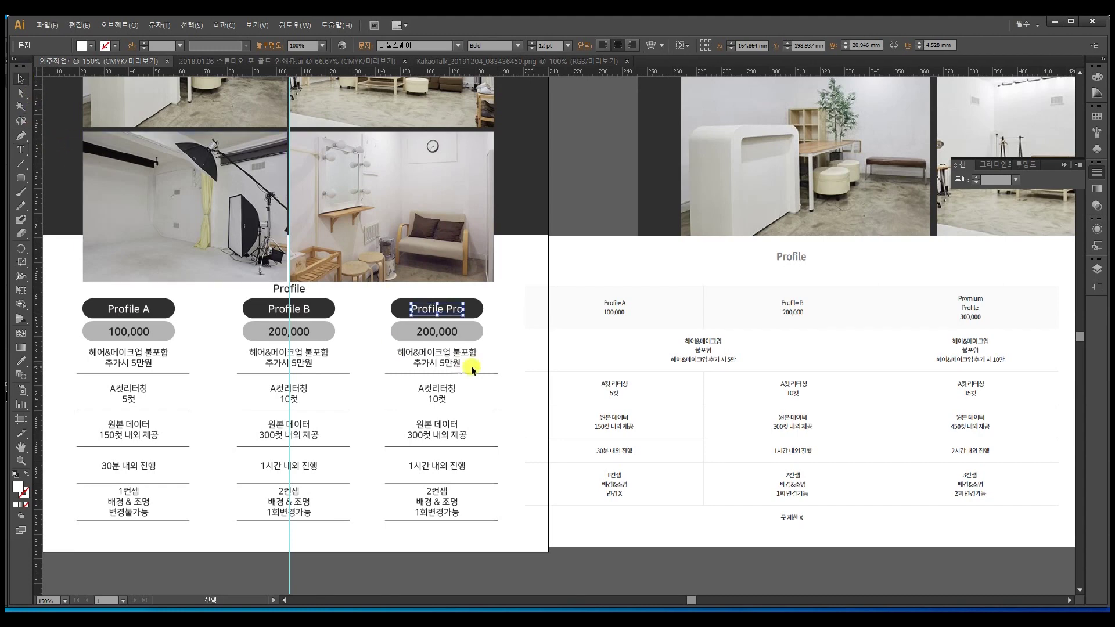
Change the third column's heading to Profile S and its price to 300,000
double_click(483, 309)
double_click(483, 309)
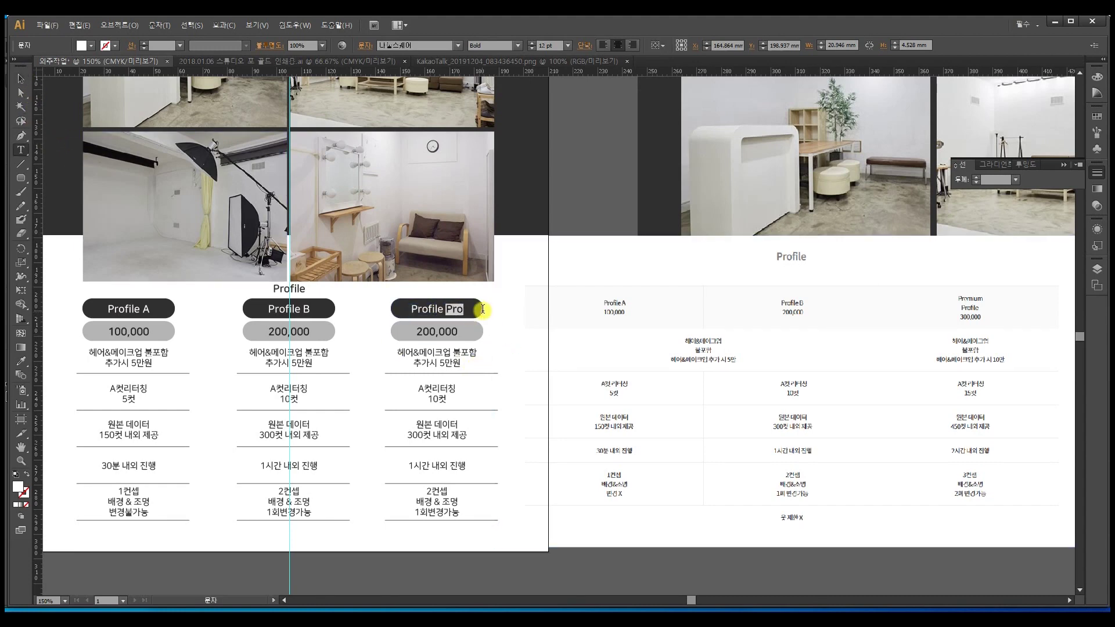
type("S")
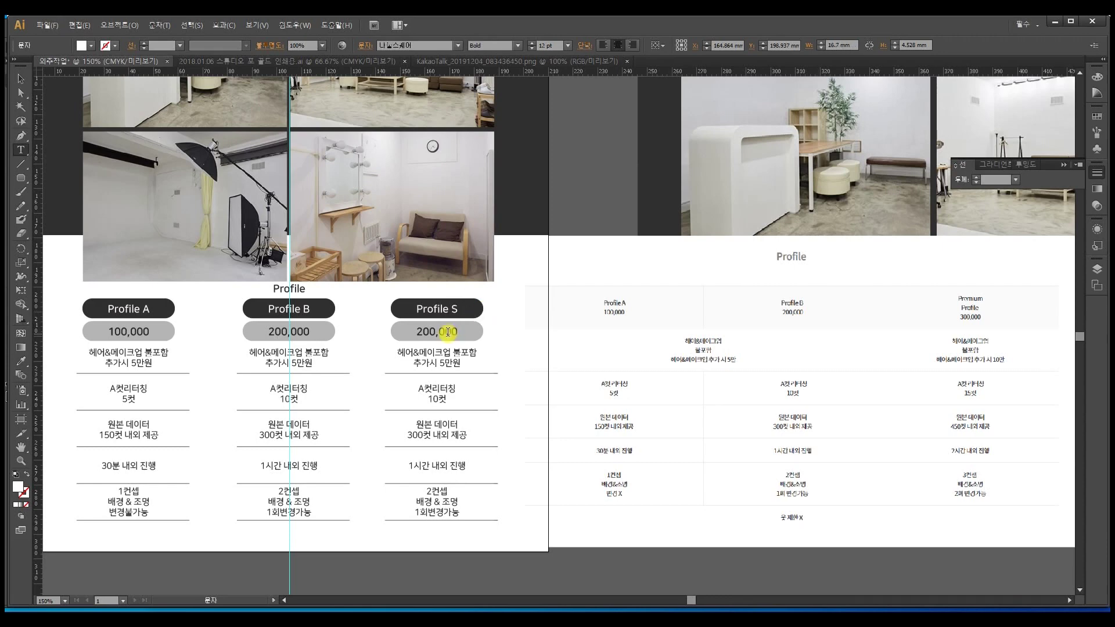
scroll(442, 324, "down", 1)
left_click_drag(424, 316, 397, 316)
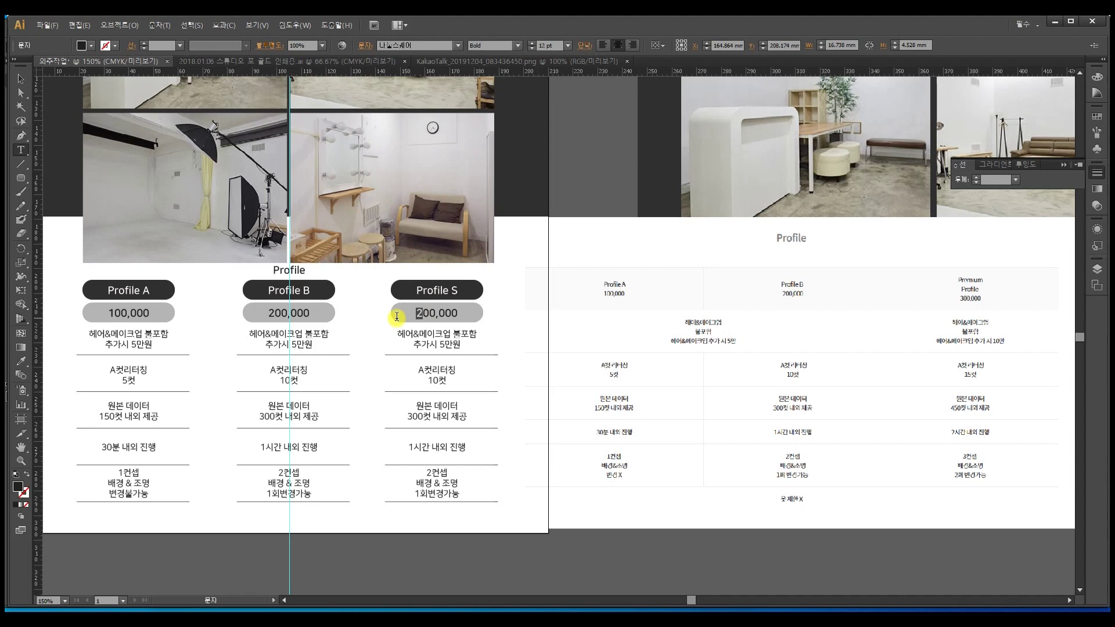
type("3")
Change the Profile S hair and makeup surcharge to 추가시 10만원 and its retouching count to 15컷
scroll(437, 347, "down", 1)
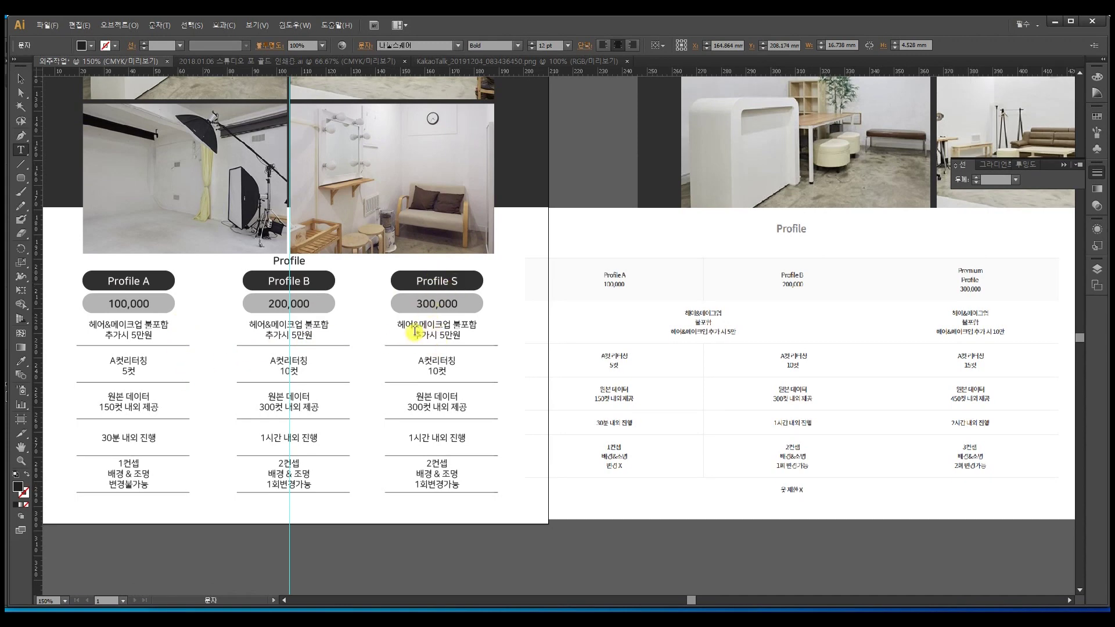
left_click(414, 323)
left_click(410, 323)
left_click(439, 336)
key("BackSpace")
type("10")
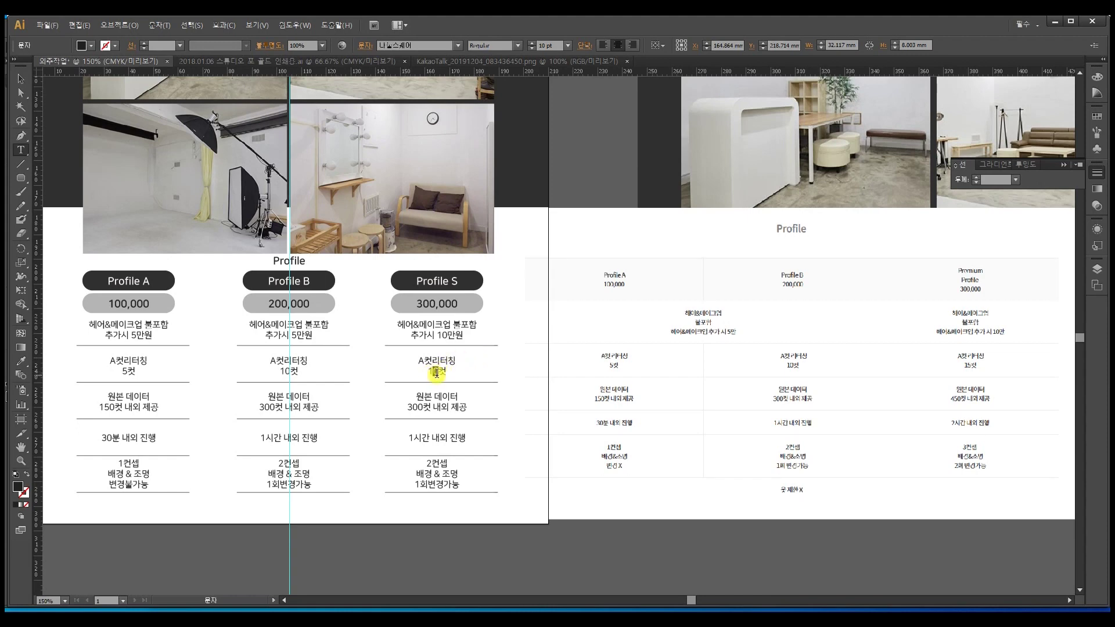
type("5")
Change the Profile S original data entry to 450컷 내외 제공 and its duration to 2시간 내외 진행
left_click_drag(424, 408, 398, 410)
type("450")
left_click_drag(415, 438, 405, 436)
type("2")
Change the Profile S concept entry to 3컨셉 and its last line to 2회변경가능
left_click_drag(432, 464, 423, 462)
type("3")
left_click_drag(420, 486, 413, 483)
type("2")
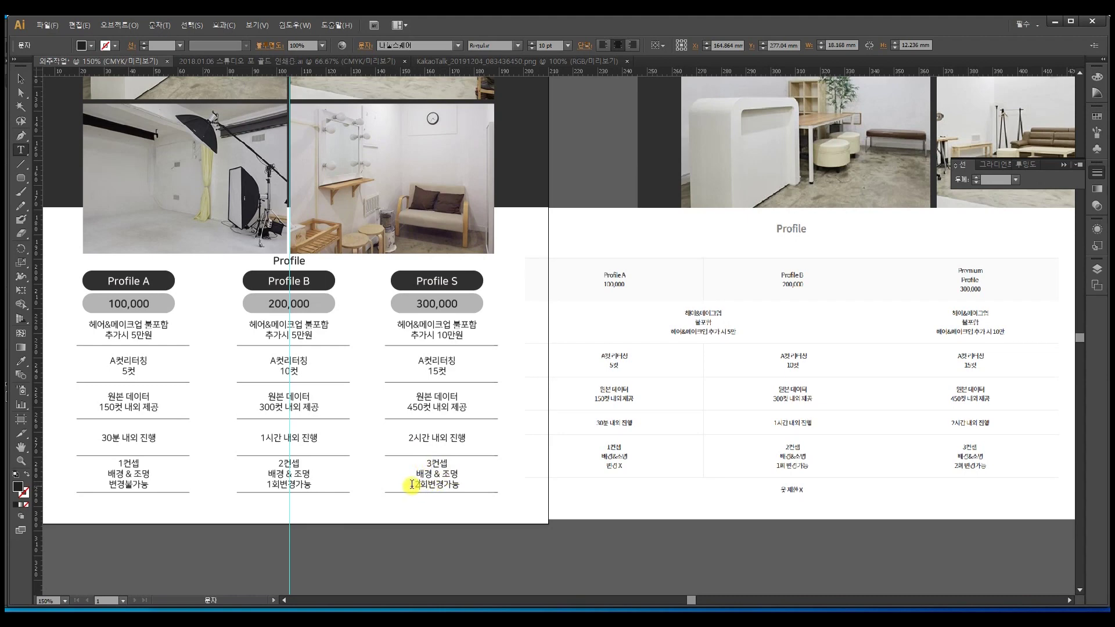
left_click(21, 82)
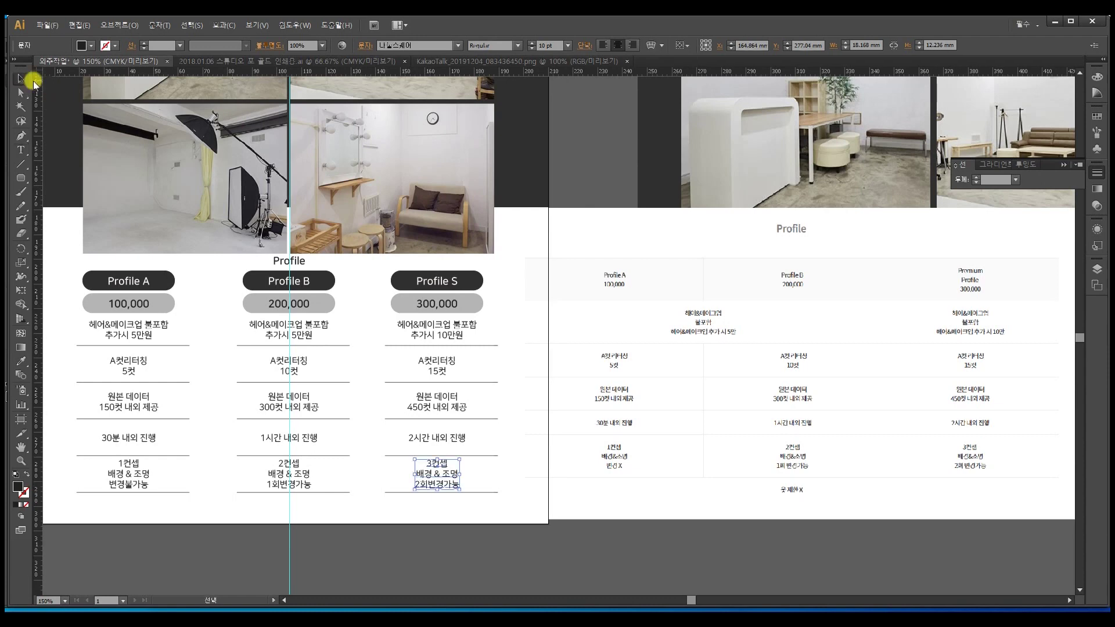
left_click(499, 312)
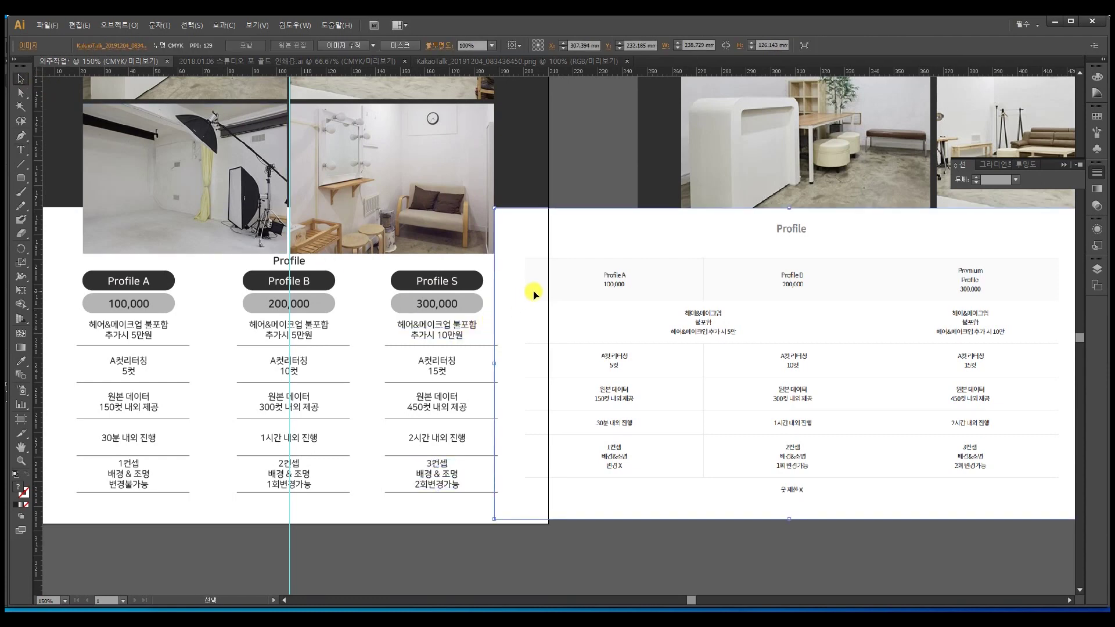
left_click(211, 283)
Move the reference price table image away from the flyer, onto the lower part of the other reference image
left_click_drag(366, 228, 414, 240)
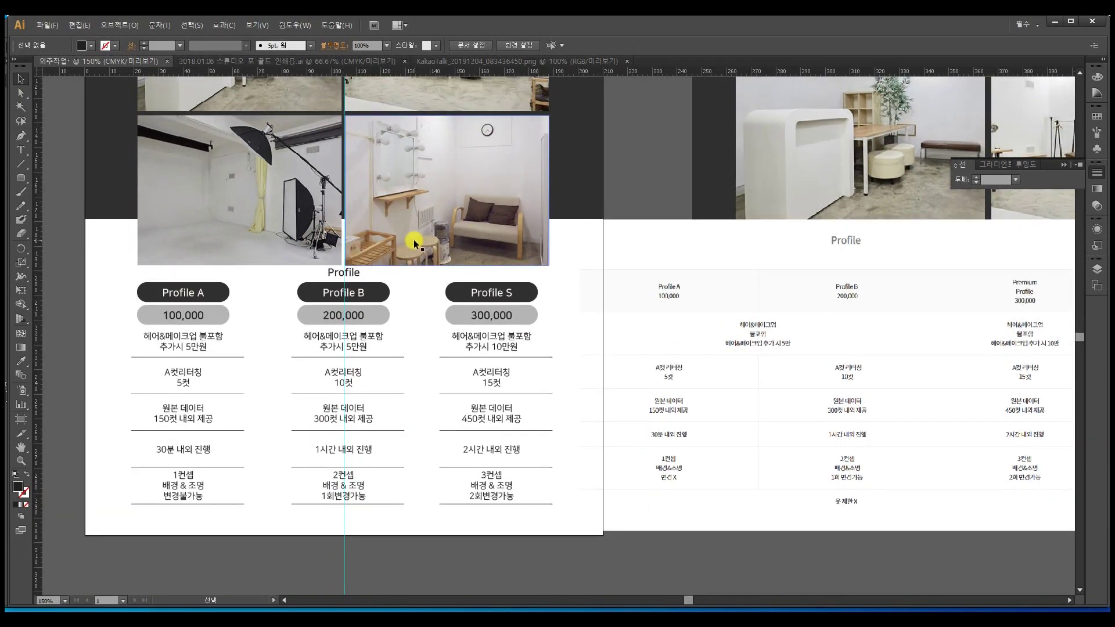
left_click_drag(444, 240, 427, 294)
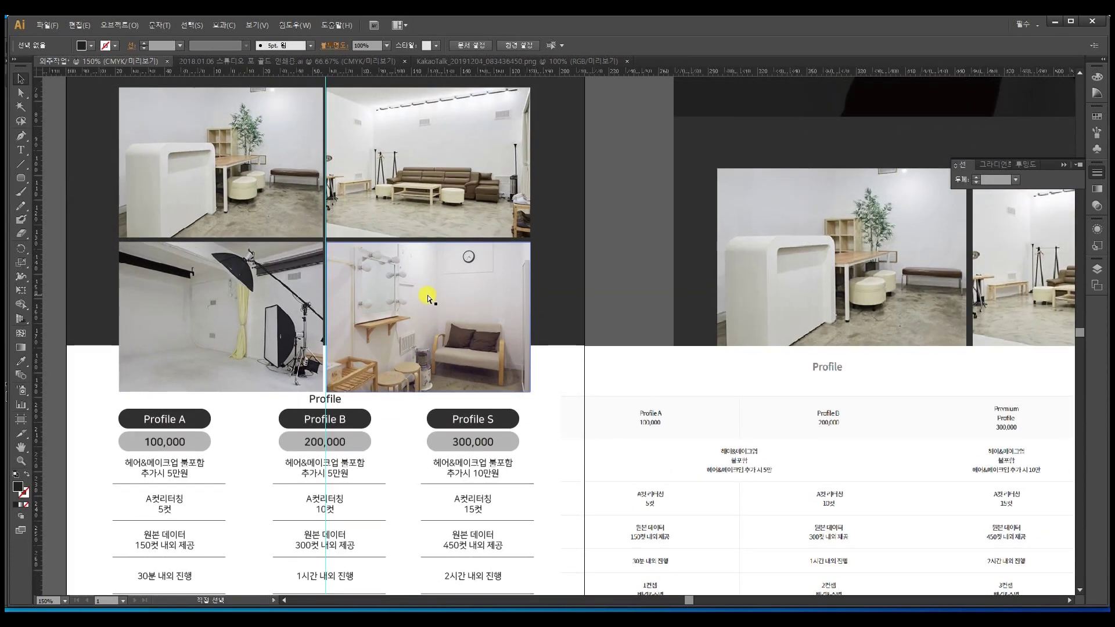
key("ctrl+minus")
scroll(494, 361, "right", 3)
scroll(494, 360, "up", 1)
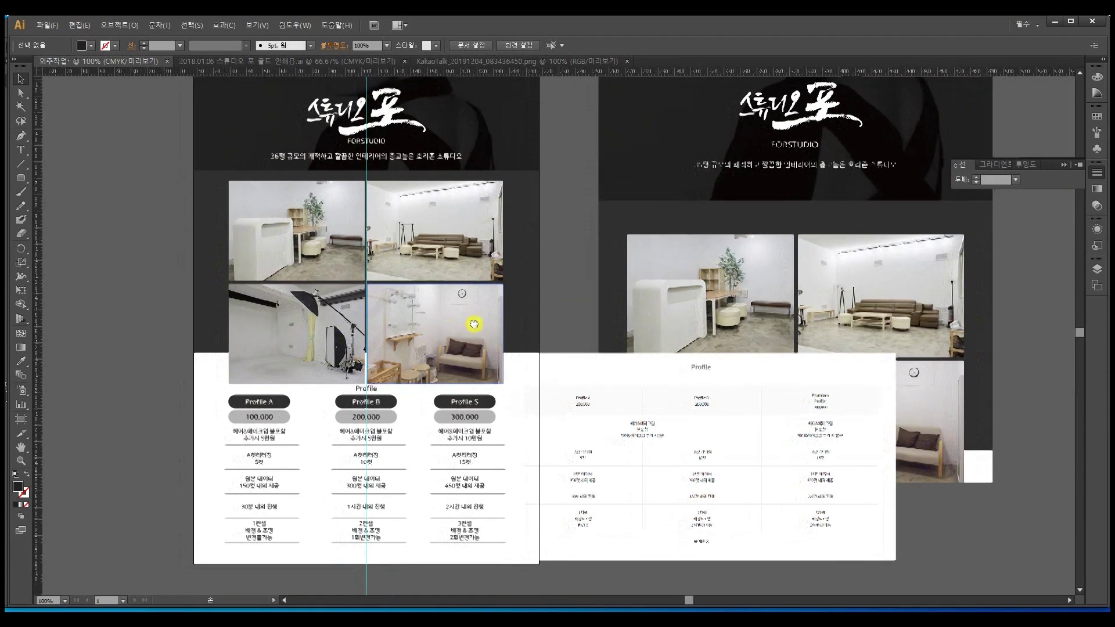
left_click(565, 442)
left_click_drag(565, 441, 672, 393)
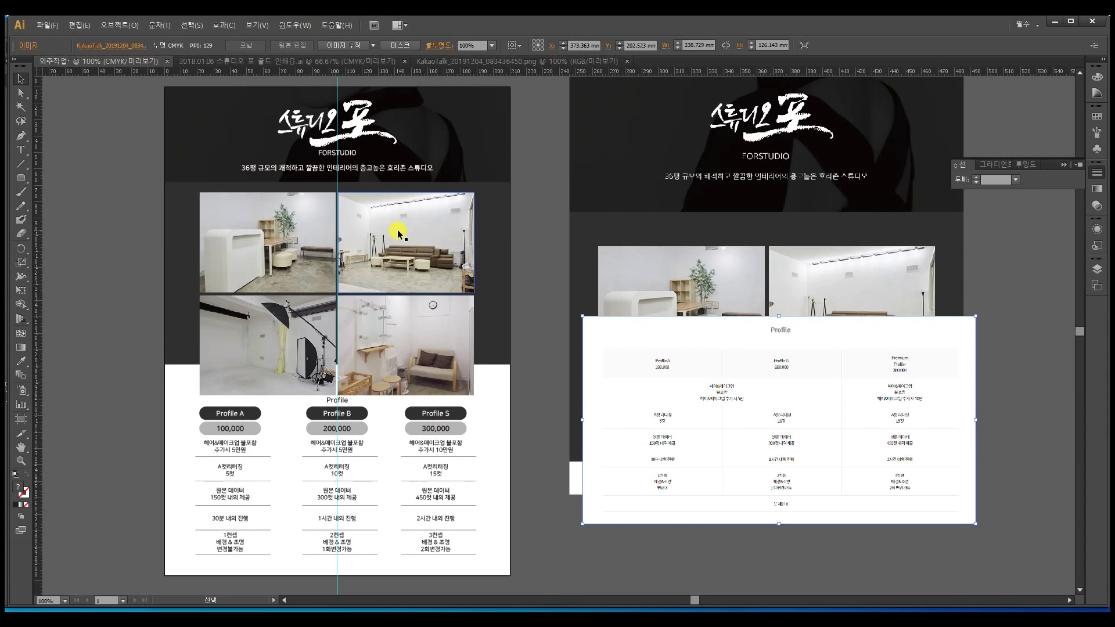
left_click(233, 208)
left_click(340, 233)
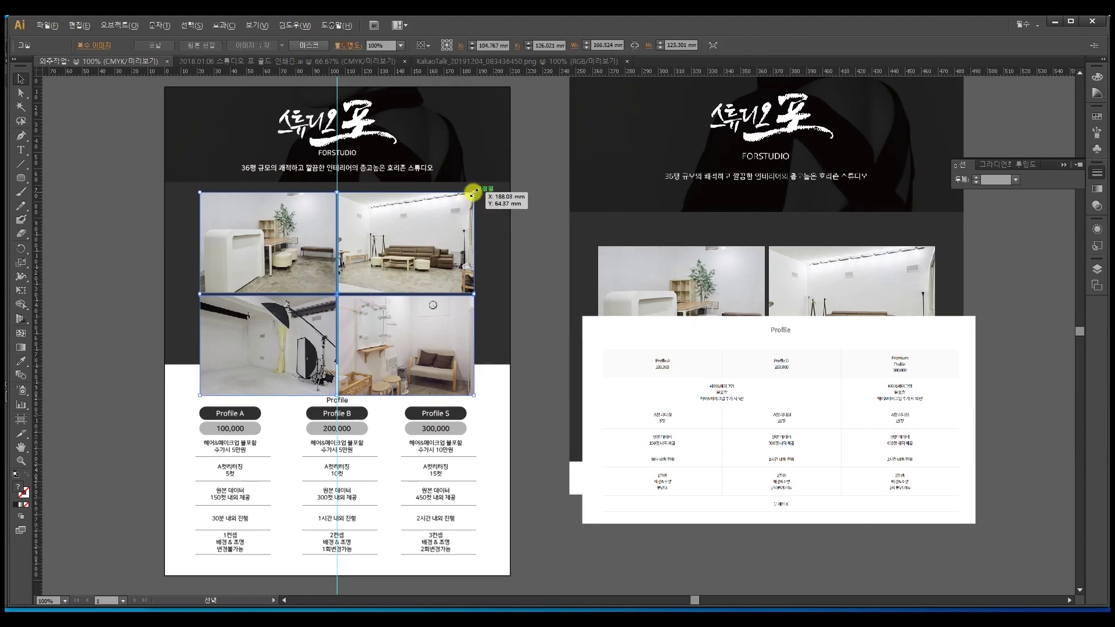
left_click_drag(474, 192, 474, 193)
left_click(543, 187)
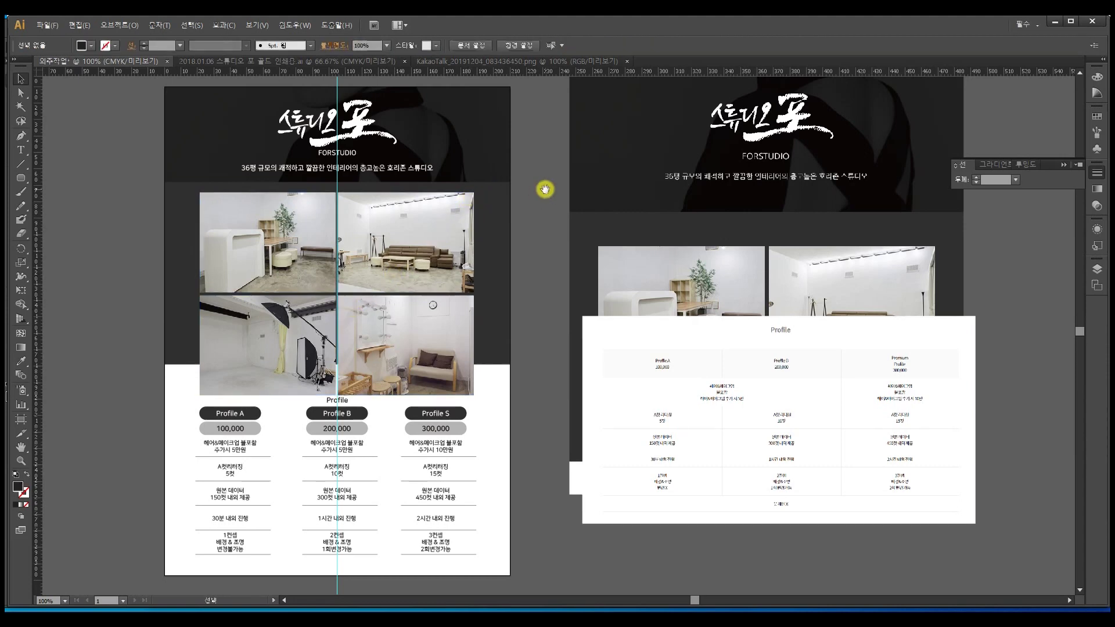
Move both reference images far to the right to free space beside the flyer
left_click_drag(543, 186, 418, 195)
left_click(546, 266)
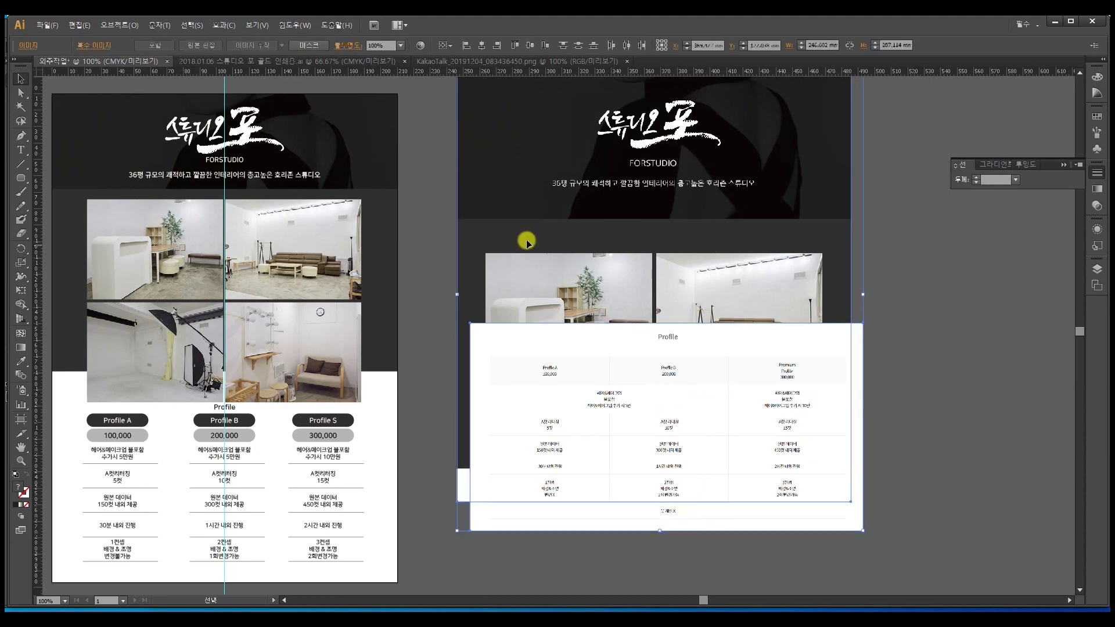
left_click_drag(481, 190, 963, 227)
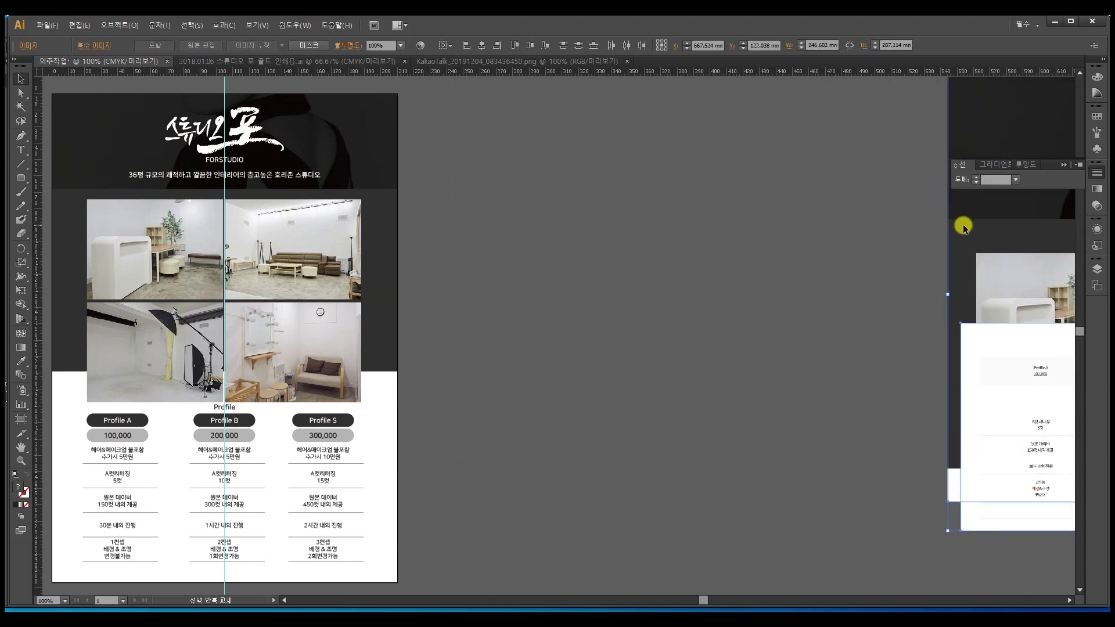
left_click(479, 231)
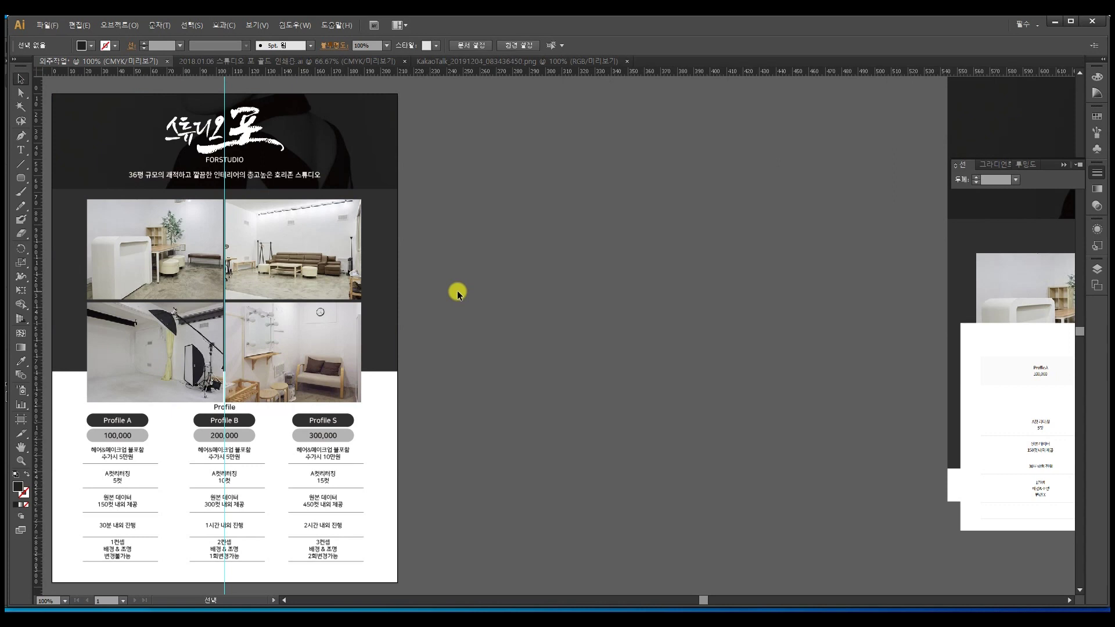
Duplicate the flyer's artboard together with its artwork to the right of the original
left_click(21, 421)
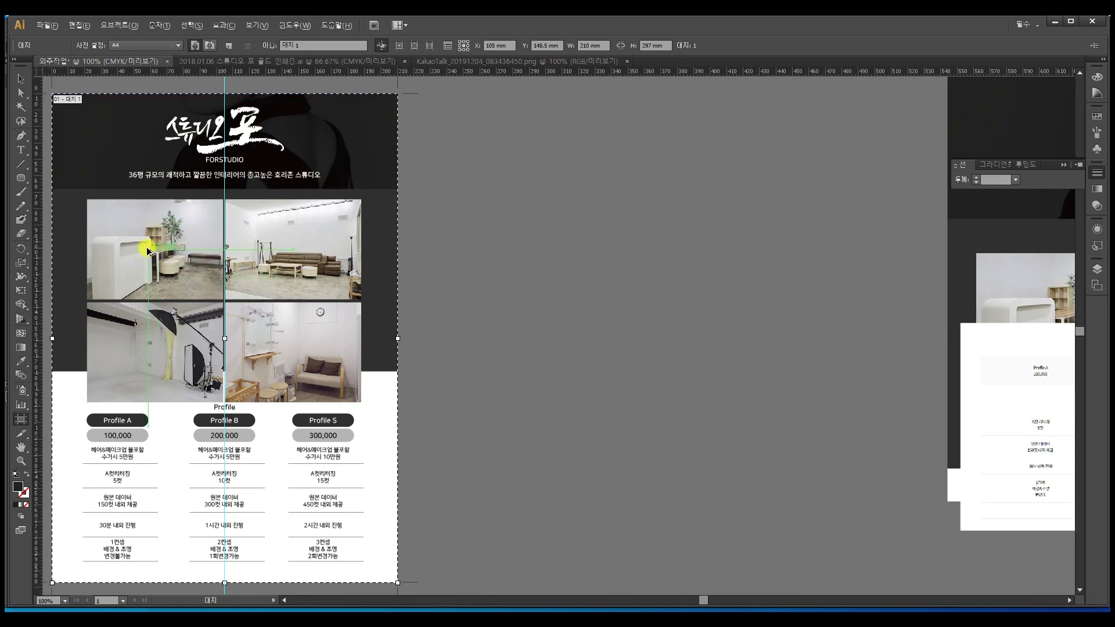
left_click_drag(147, 251, 514, 241)
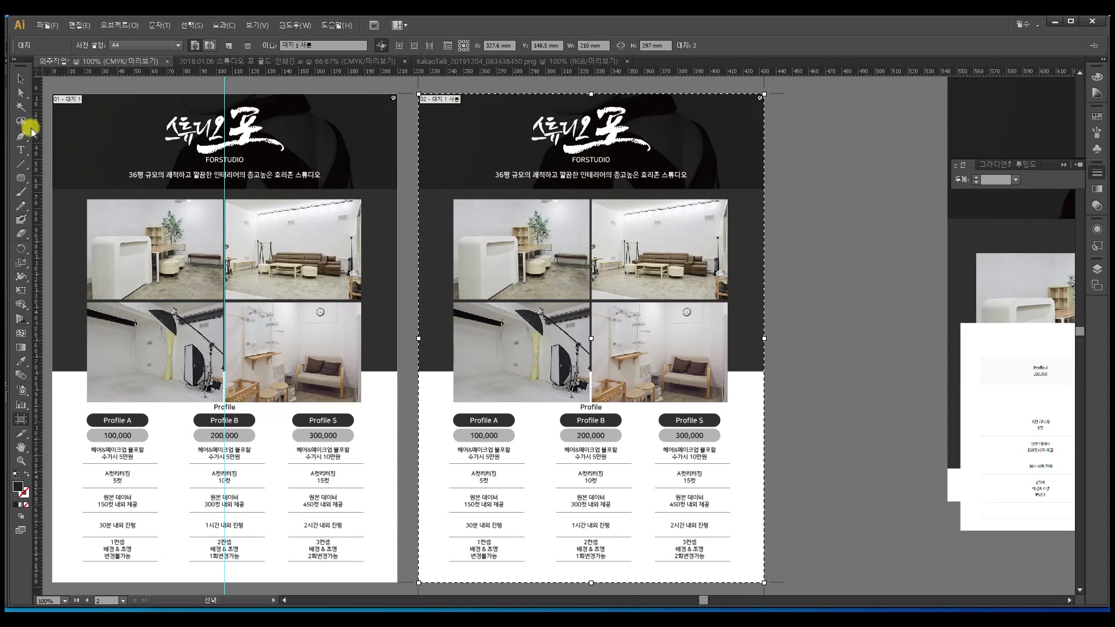
left_click(21, 79)
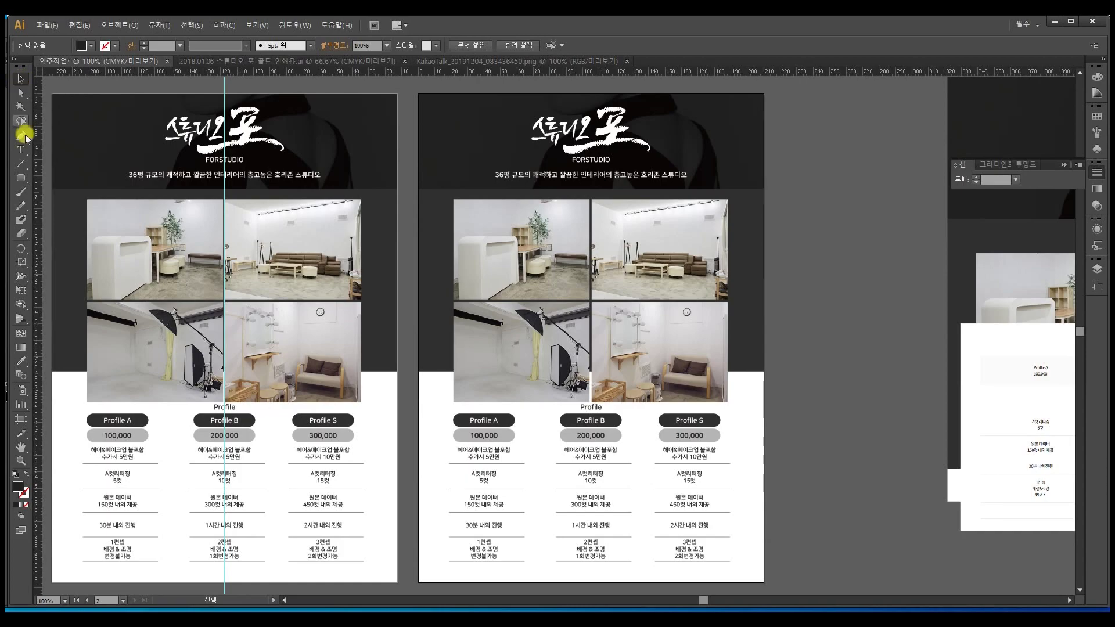
Ungroup the four studio photos on the duplicated artboard
left_click_drag(684, 316, 453, 306)
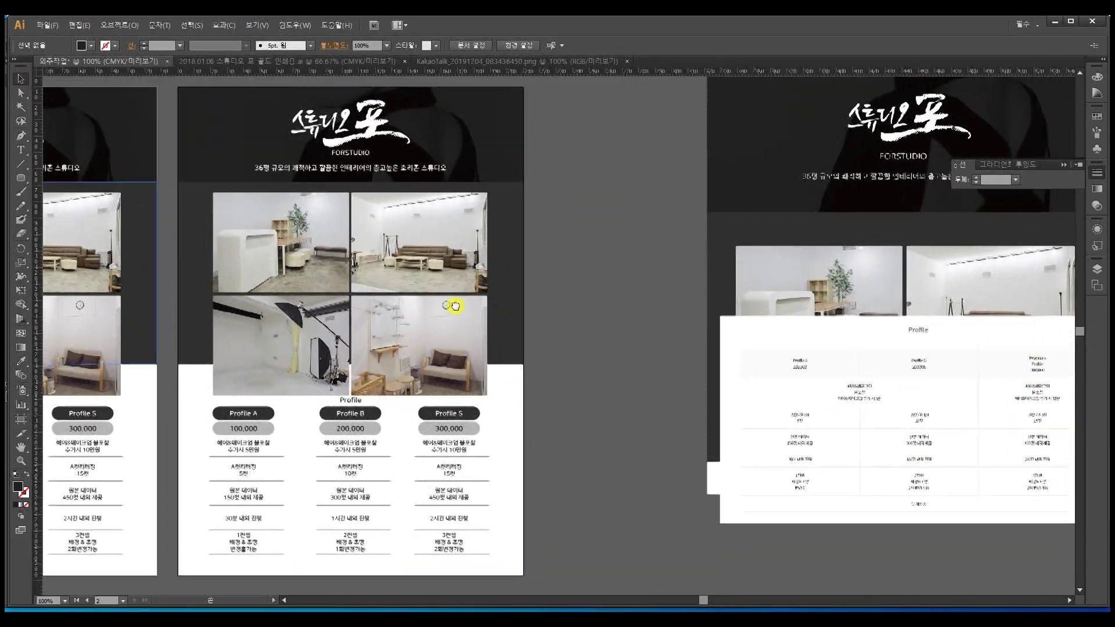
left_click(435, 314)
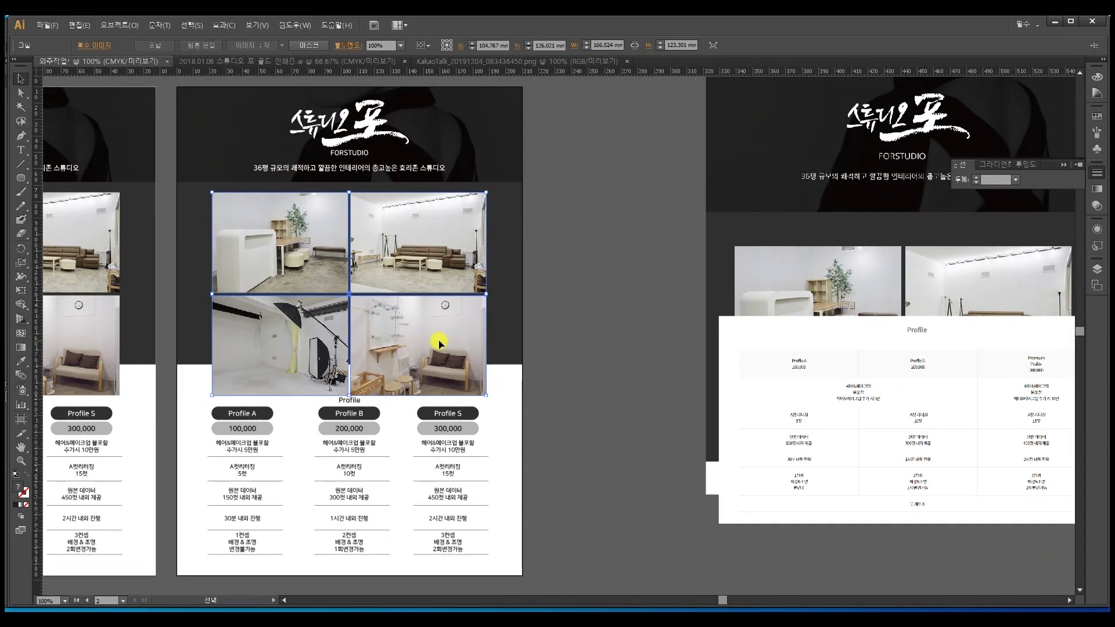
double_click(421, 325)
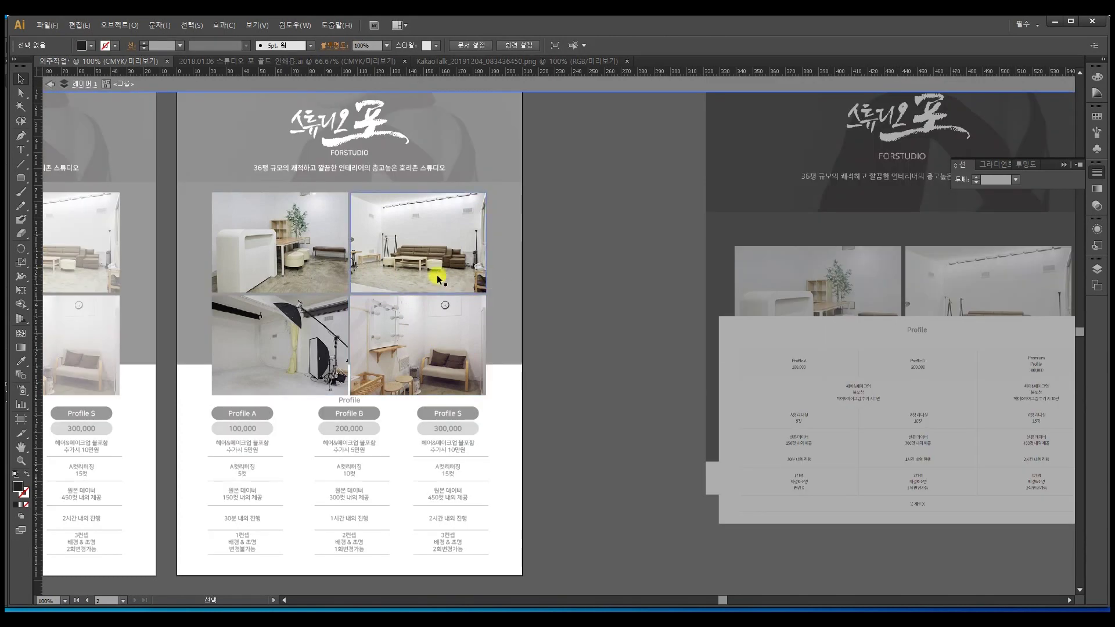
double_click(552, 277)
right_click(403, 269)
left_click(474, 342)
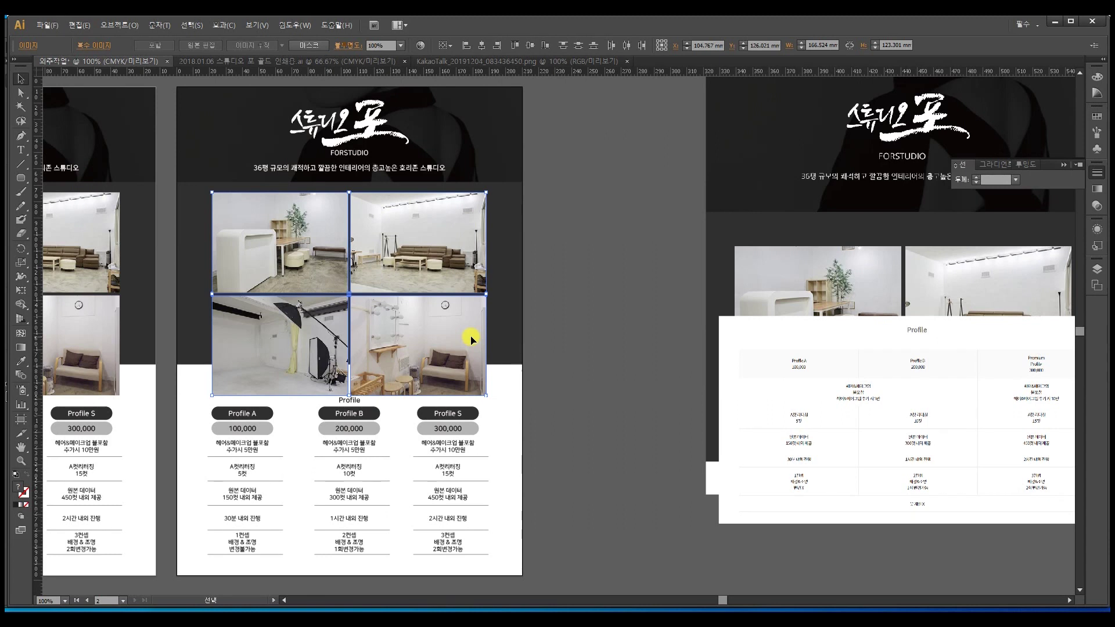
left_click(590, 284)
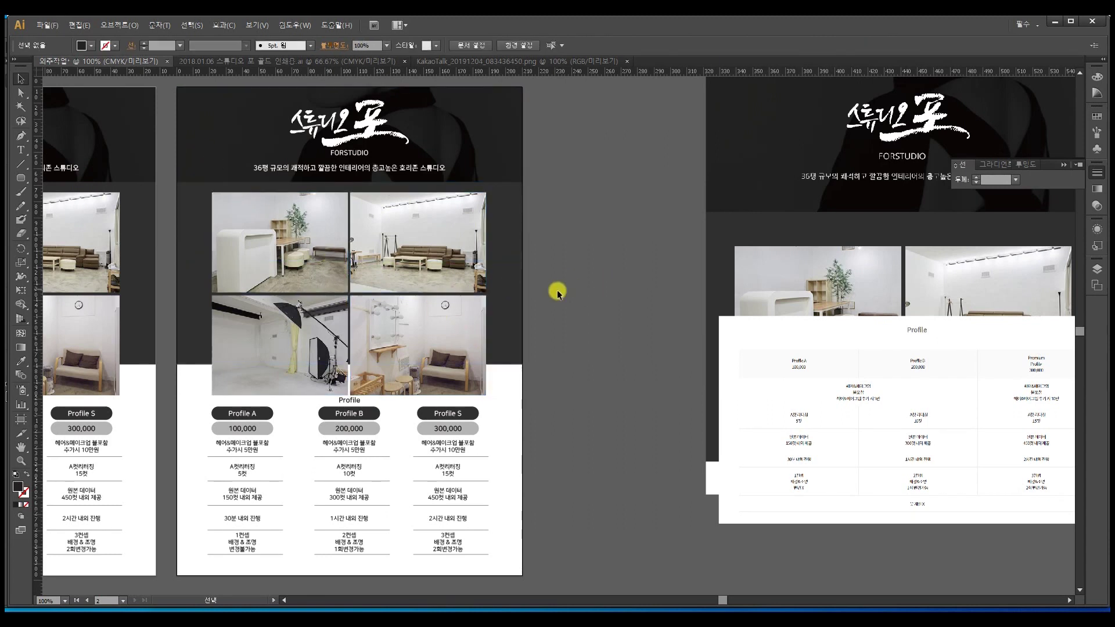
Scale the second artboard's four photos down together to about 114 × 84 mm and shift them toward its left edge
left_click(410, 320)
left_click(279, 346, "shift")
left_click(319, 268, "shift")
left_click(394, 260, "shift")
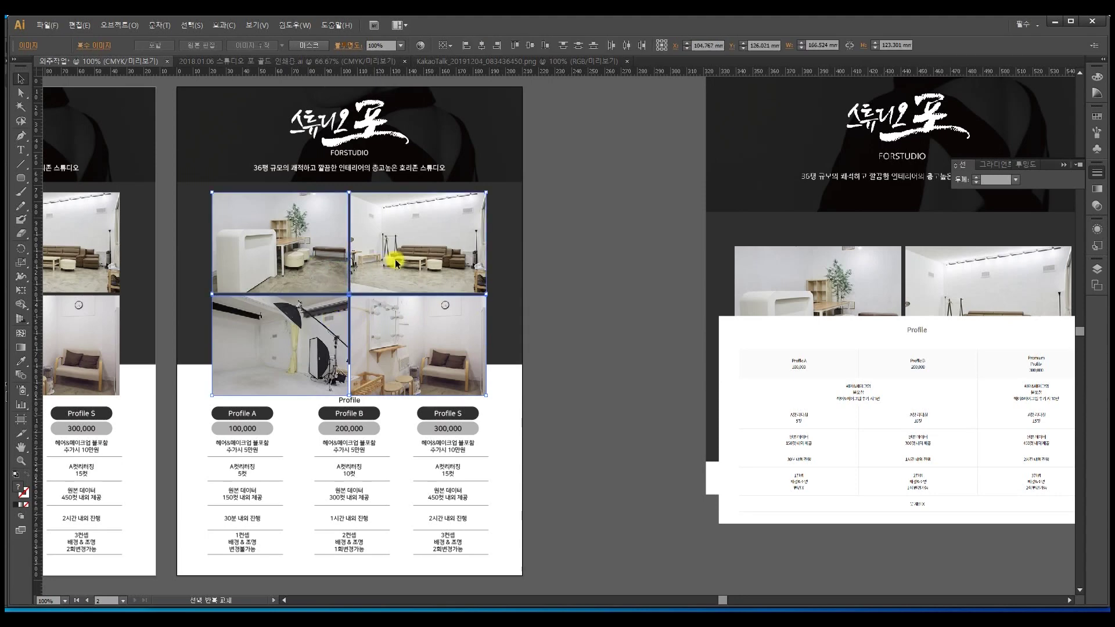
left_click_drag(488, 393, 397, 373)
left_click_drag(356, 239, 330, 239)
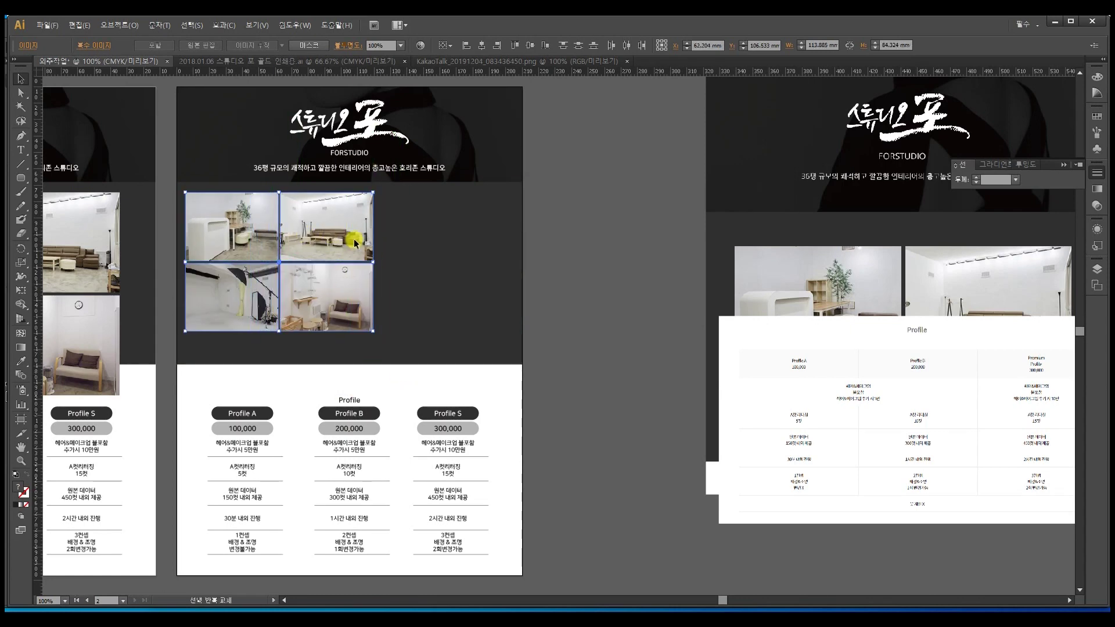
left_click(572, 270)
Move the lower two photos up beside the upper two to form a single row of four
left_click(259, 292)
left_click_drag(236, 305, 417, 234)
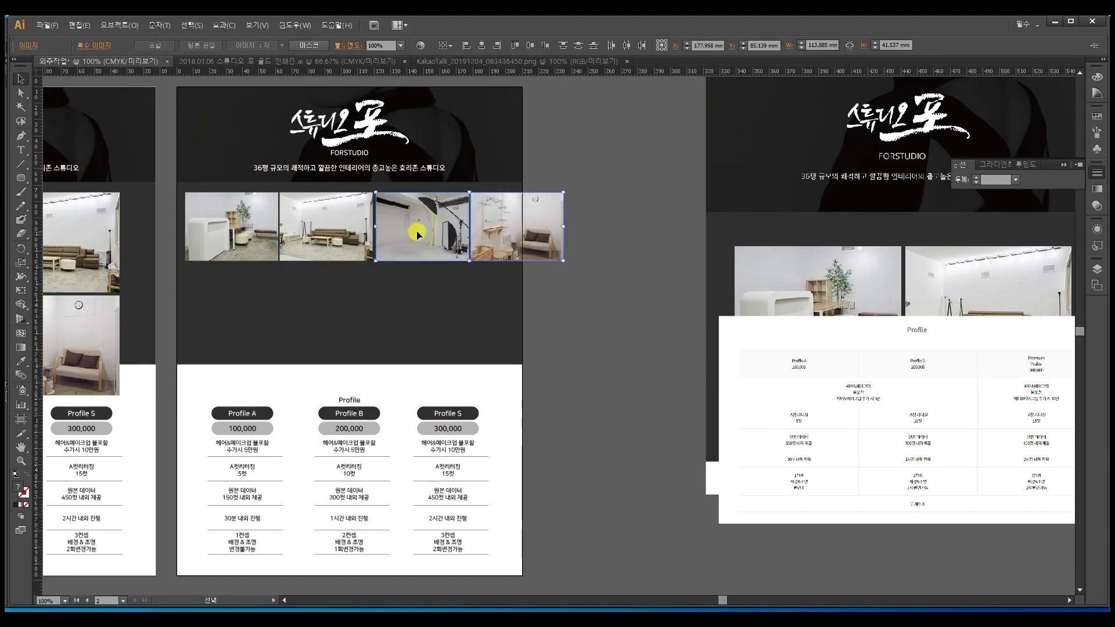
left_click_drag(314, 267, 493, 293)
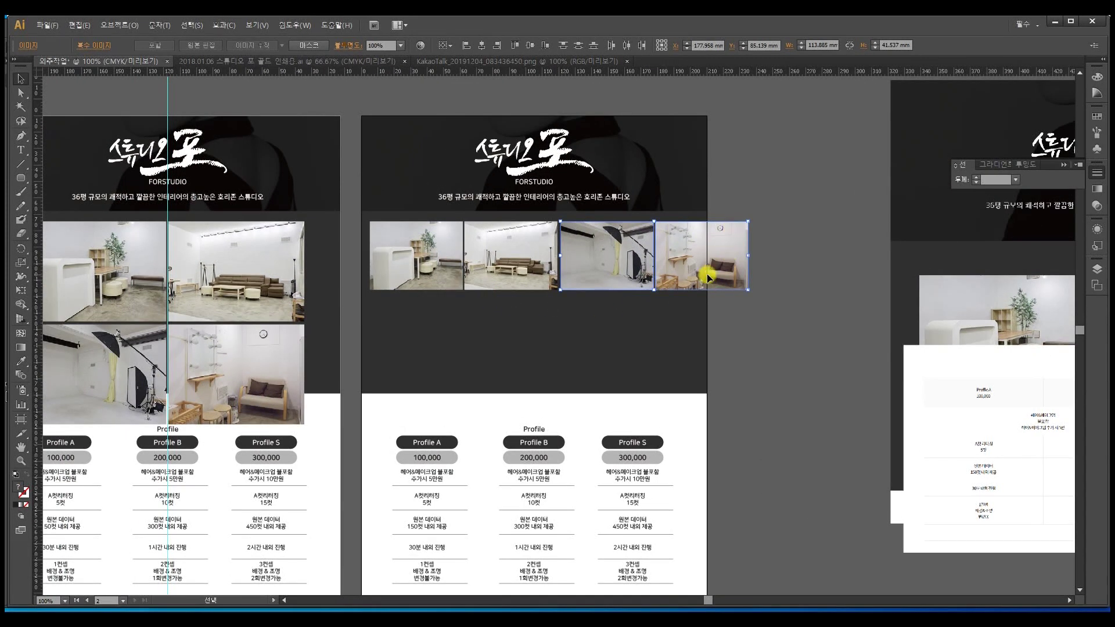
Undo the single-row arrangement, shift and scaling of the second artboard's four studio photos
key("ctrl+z")
key("ctrl+z")
key("ctrl+z")
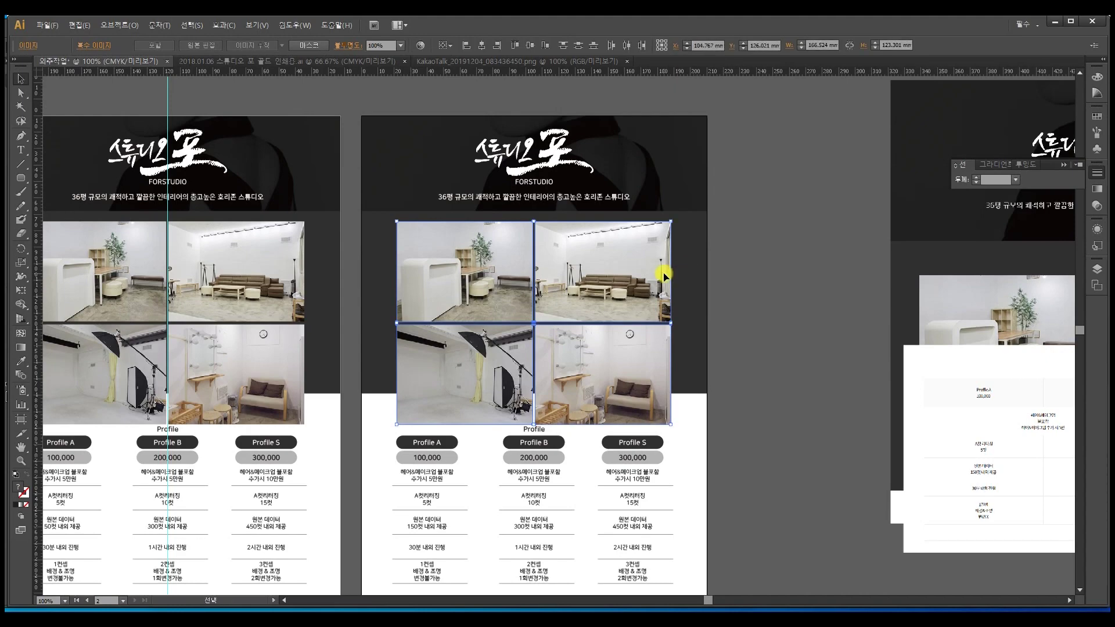
left_click_drag(692, 279, 567, 264)
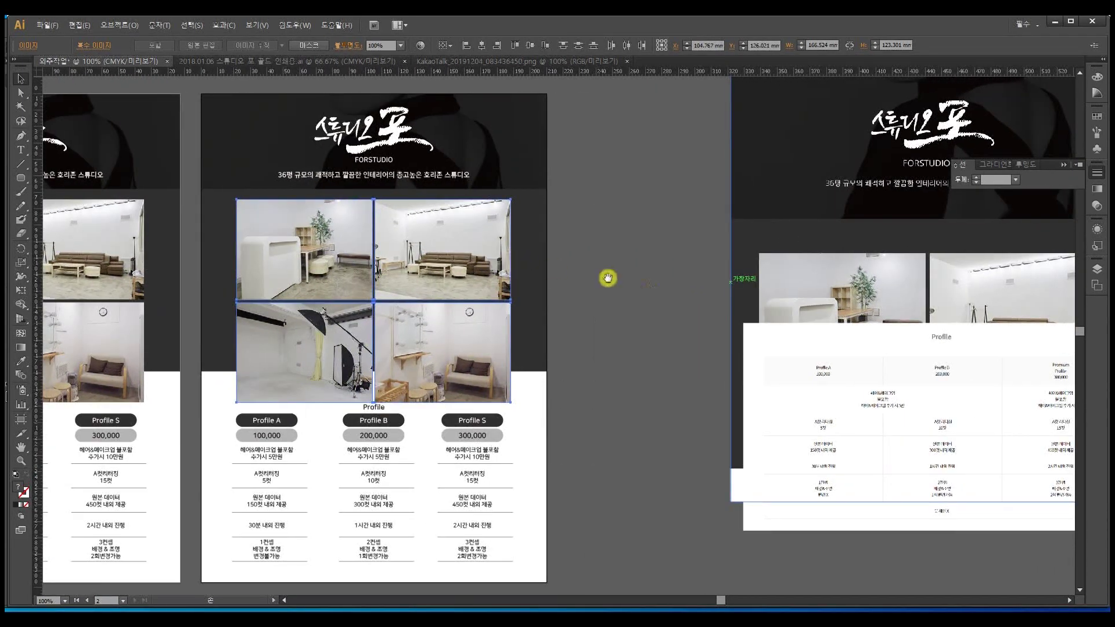
left_click(667, 282)
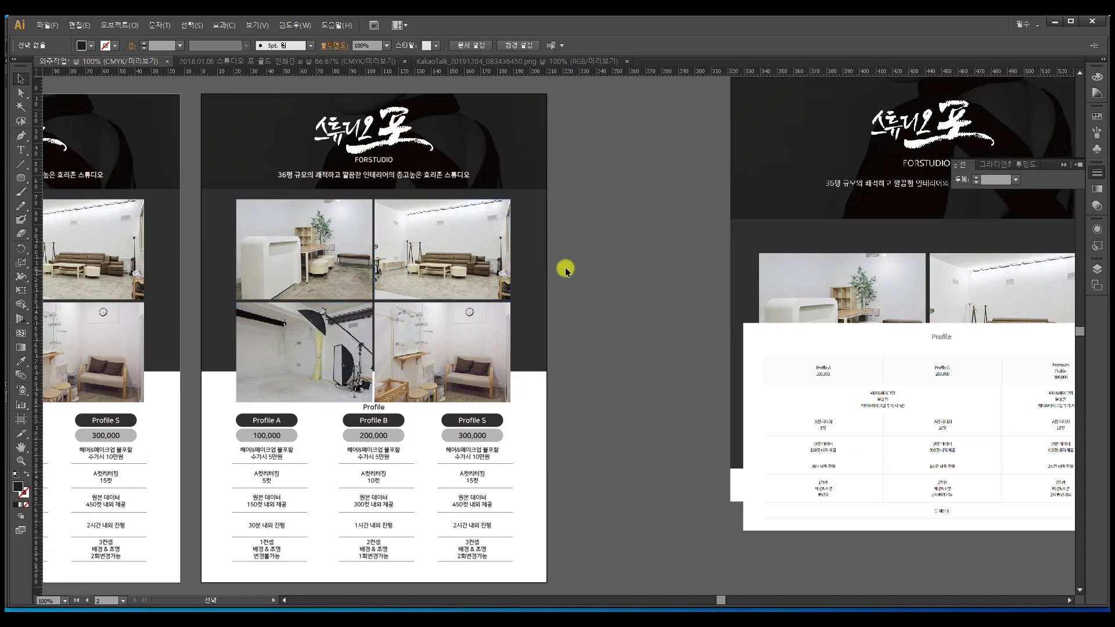
Replace the second artboard's small lighting-equipment photo with the larger version brought over from 이벤트페이지.psd in Photoshop
left_click(476, 321)
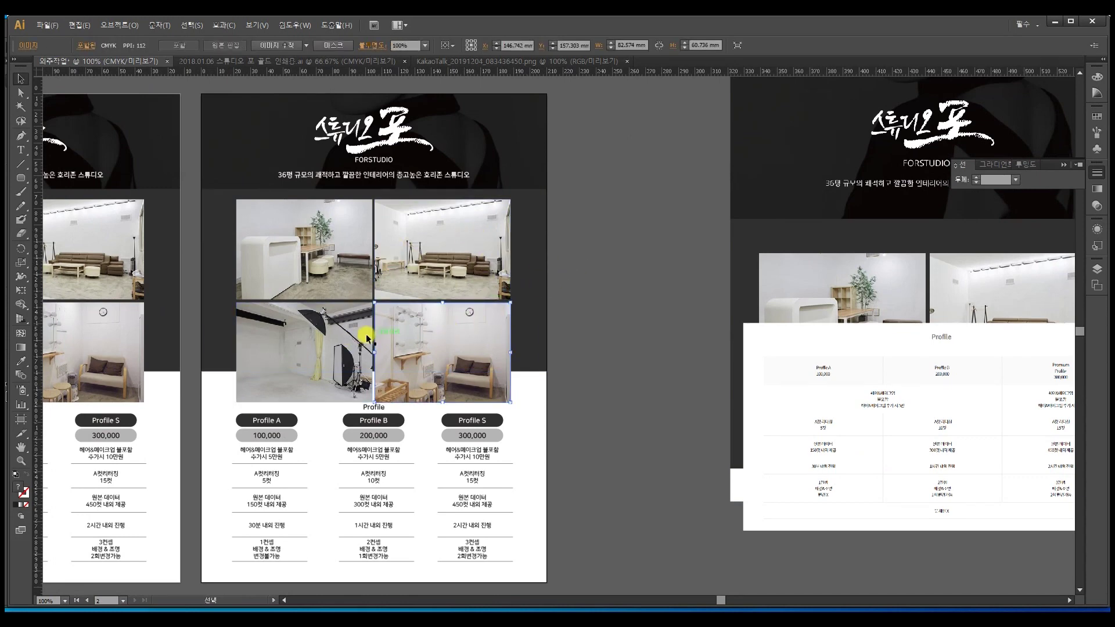
left_click(339, 340)
left_click_drag(340, 342, 297, 341)
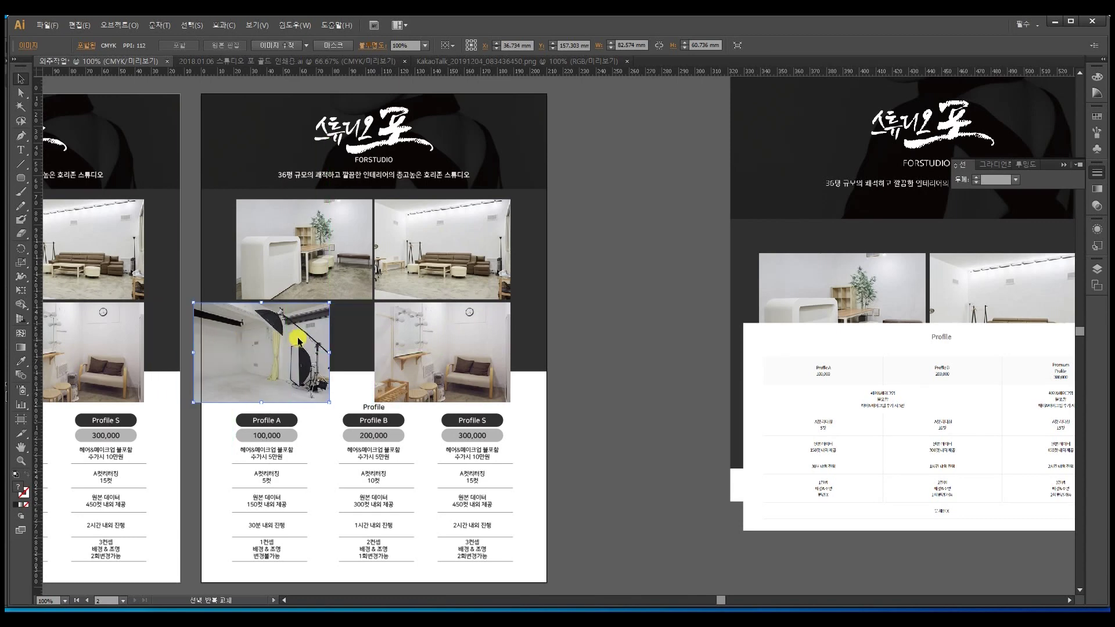
left_click(331, 609)
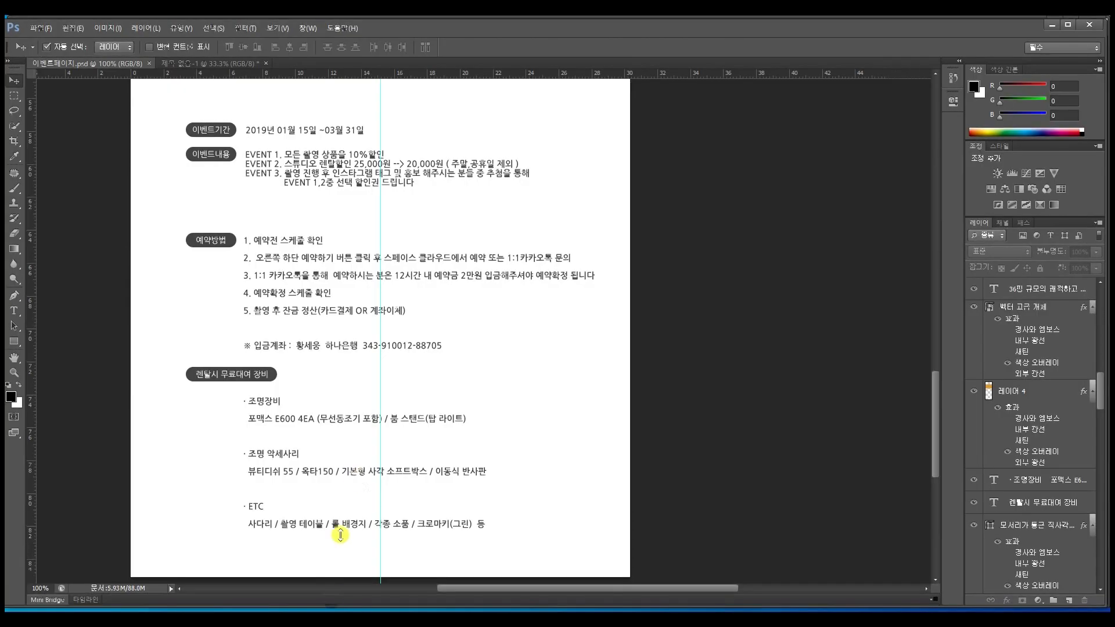
scroll(421, 378, "up", 10)
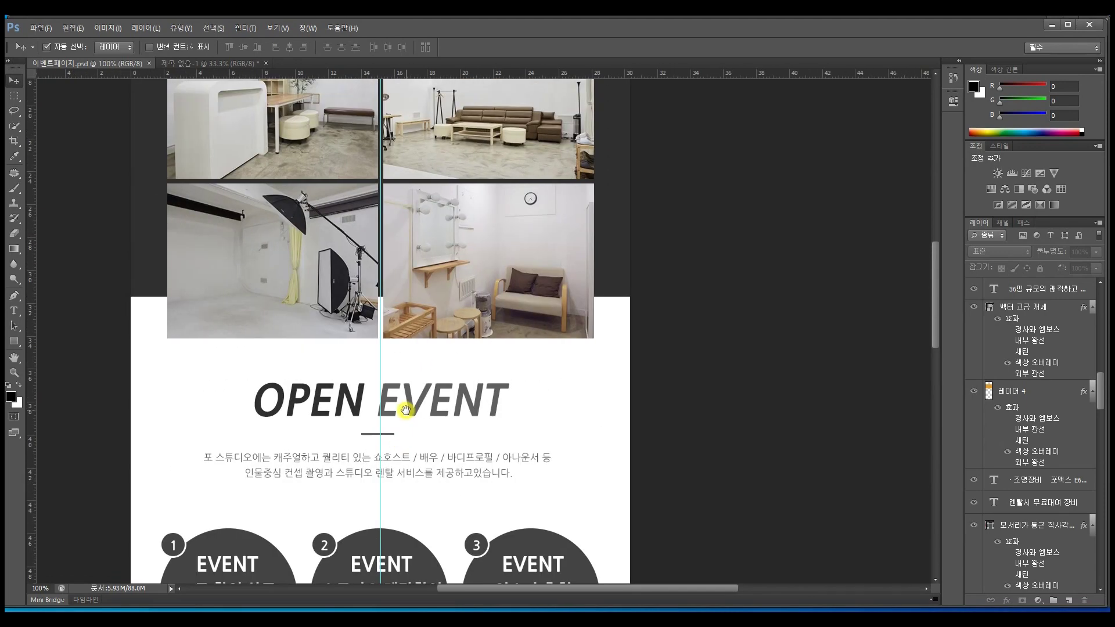
left_click_drag(291, 304, 355, 296)
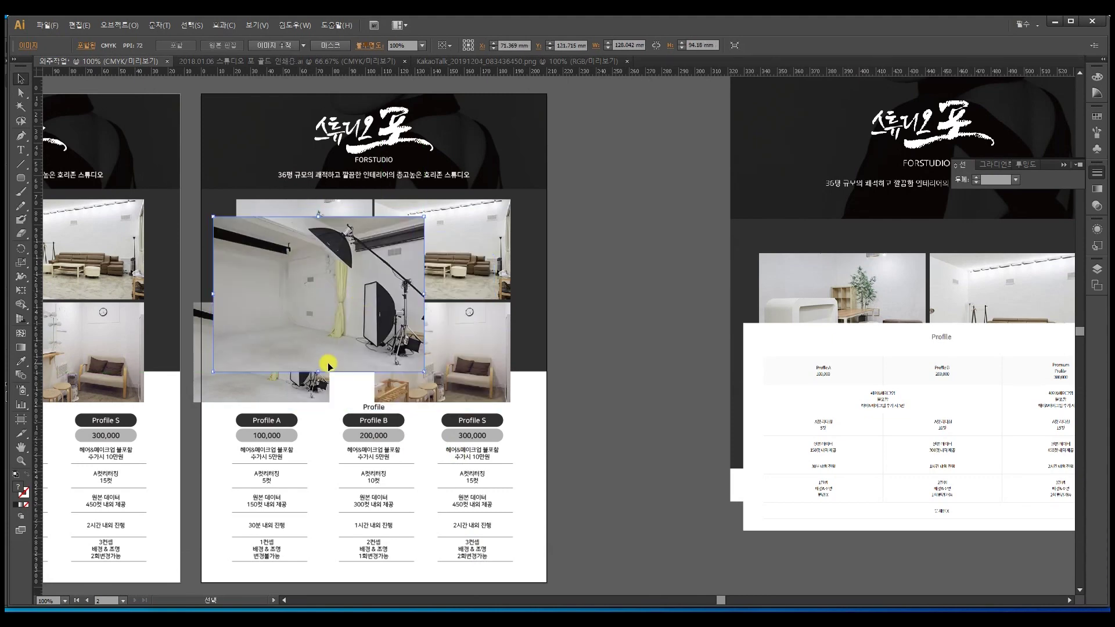
left_click(293, 389)
key("Delete")
Scale the three remaining small photos down together to about 117 × 86 mm and move them right of the large photo
left_click_drag(351, 212, 453, 336)
left_click_drag(510, 401, 430, 357)
left_click_drag(386, 217, 490, 231)
key("ctrl+equal")
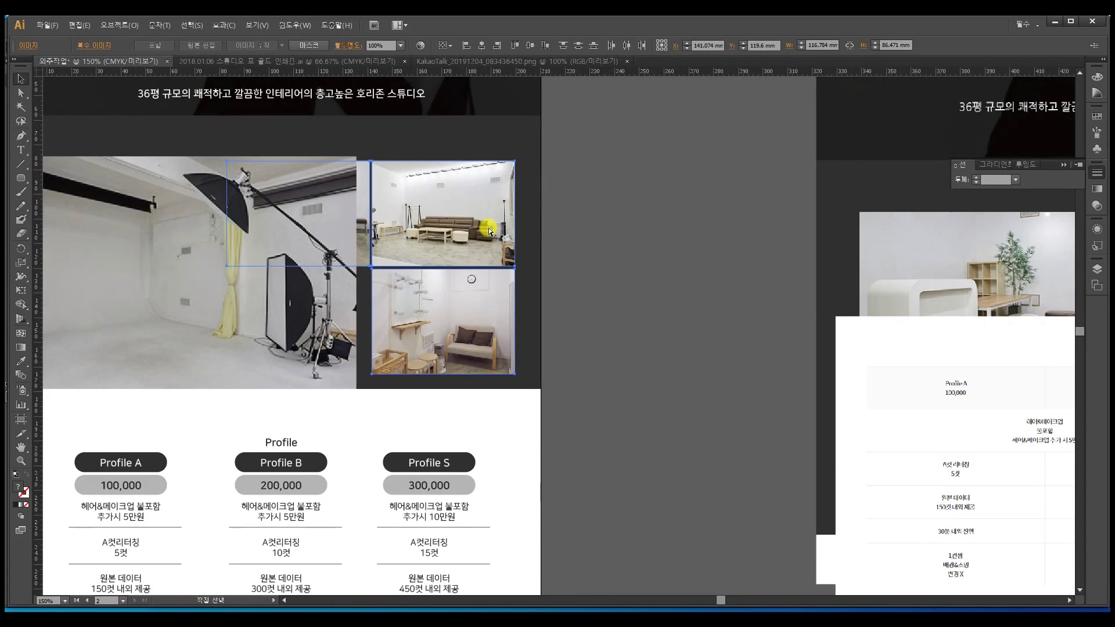
left_click_drag(470, 229, 571, 240)
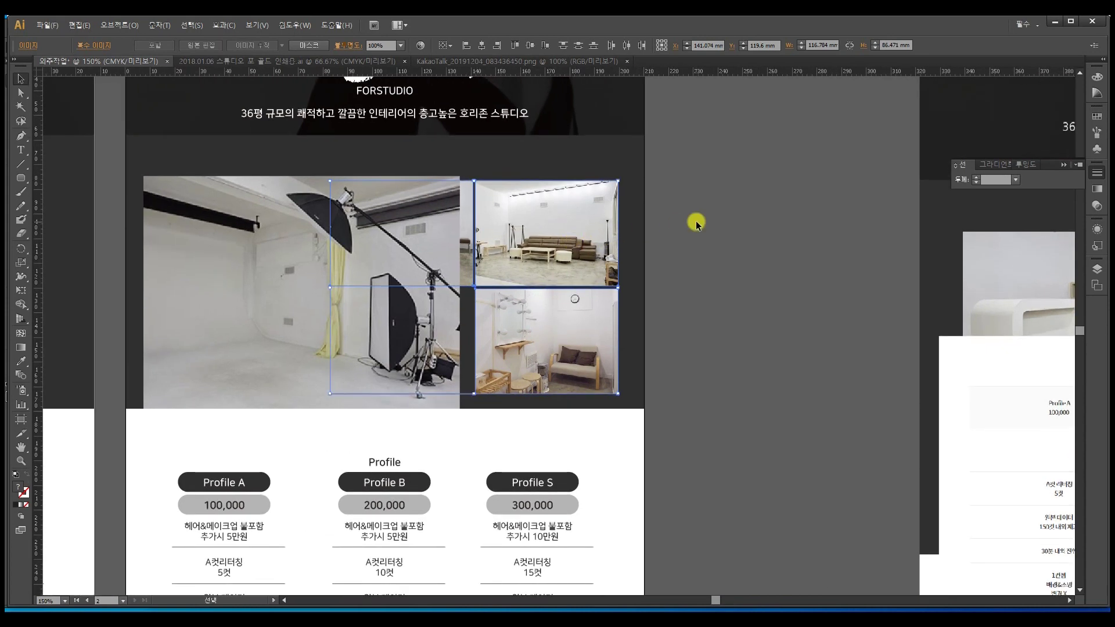
Stack the three small photos in one column beside the large photo, and raise the large photo about 6.6 mm
left_click(508, 221)
left_click_drag(562, 322, 603, 295)
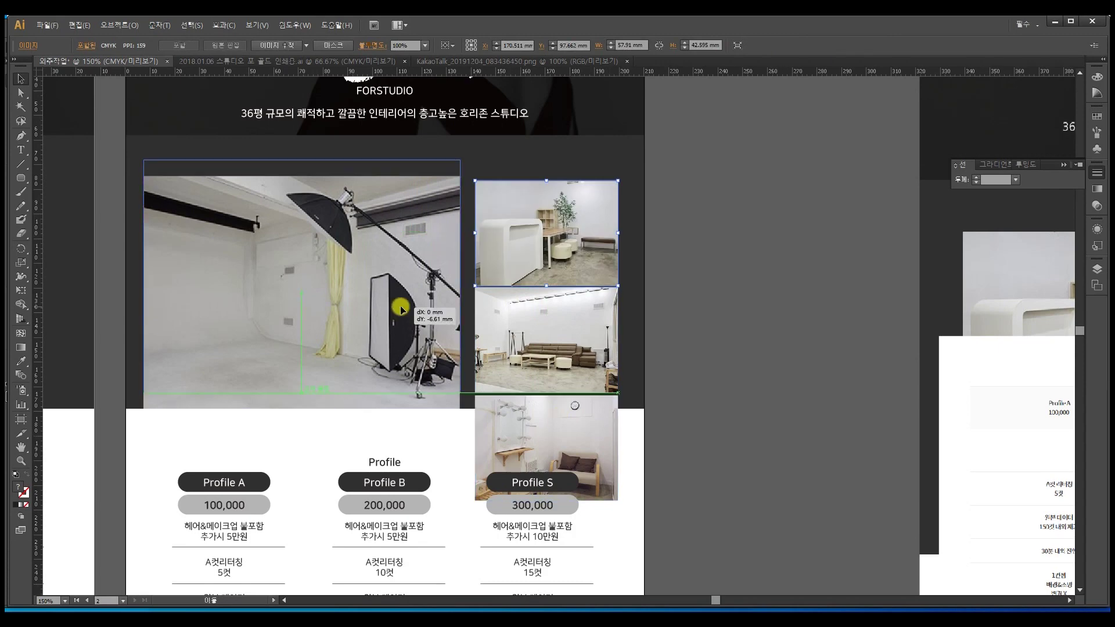
left_click_drag(413, 366, 413, 349)
Scale the column of three small photos down to the large photo's height and fit it against its right edge
left_click(505, 219)
left_click_drag(611, 491, 569, 441)
left_click_drag(515, 284, 512, 284)
left_click(457, 282)
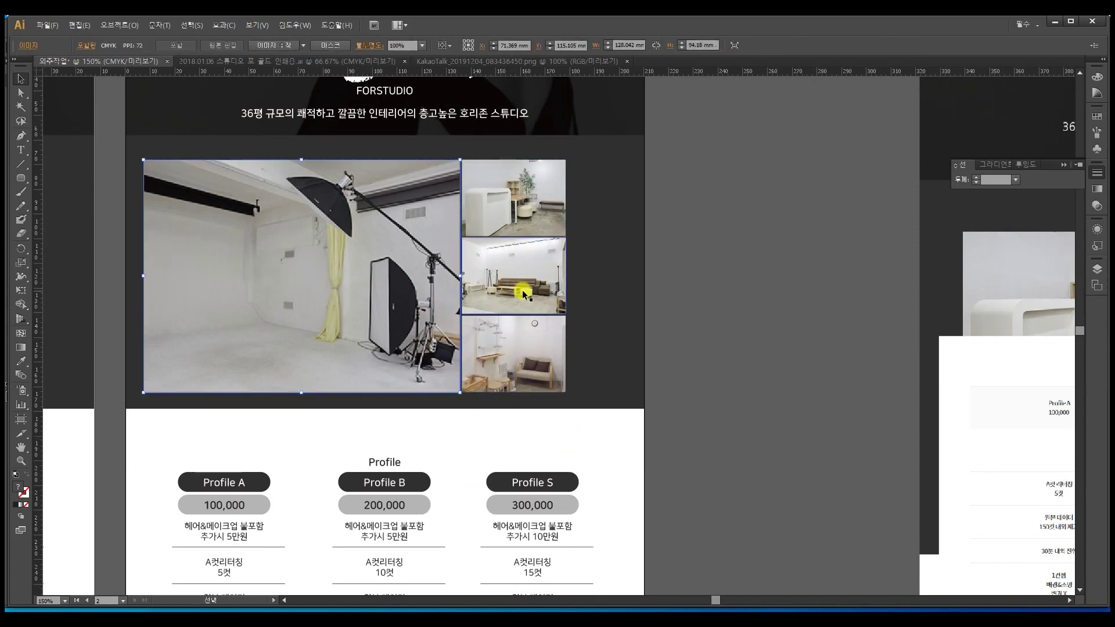
Shift the large photo and its column of small photos right together to center them over the price table
left_click_drag(668, 356, 559, 236)
left_click(607, 139, "shift")
left_click(705, 249)
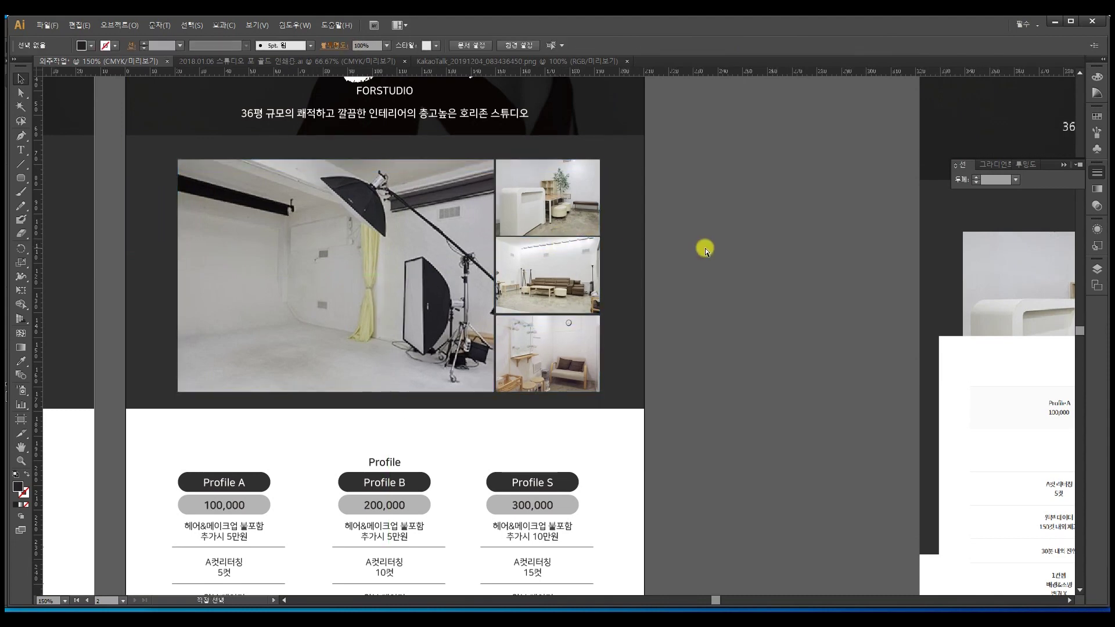
key("ctrl+minus")
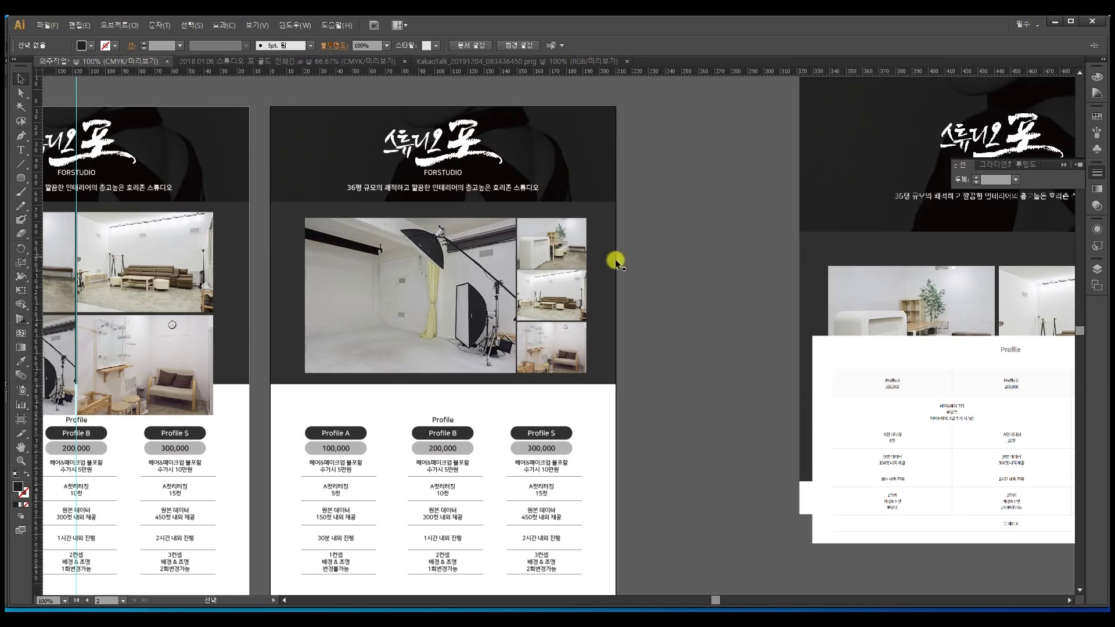
left_click_drag(126, 316, 287, 302)
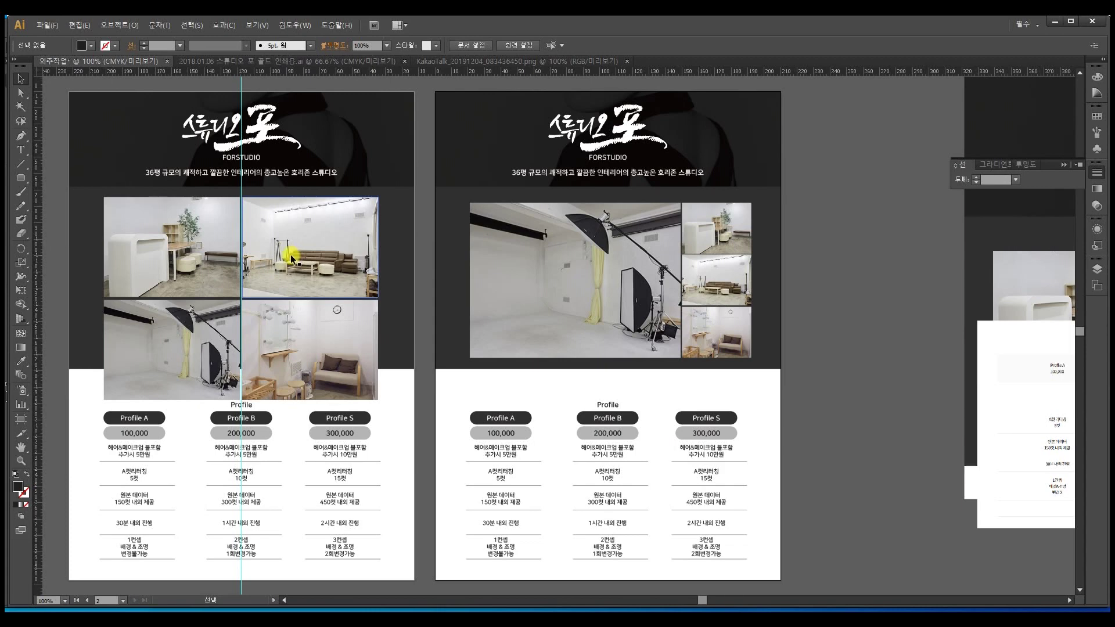
key("a")
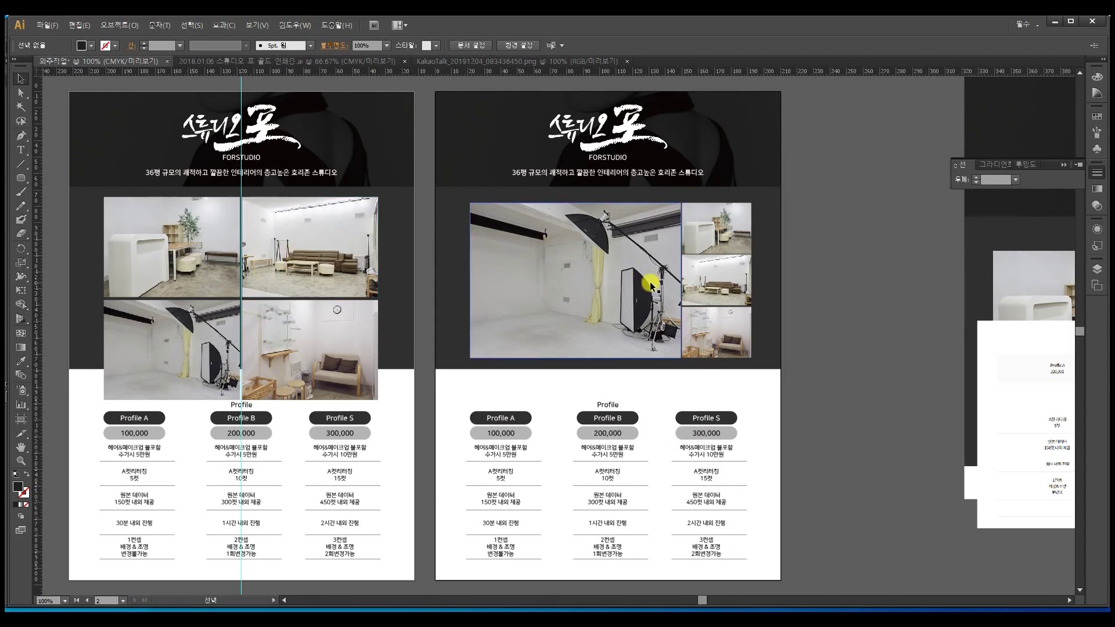
Undo the large-photo layout on the second artboard back to the equal two-by-two photo grid
key("ctrl+z")
key("ctrl+z")
key("ctrl+z")
key("ctrl+z")
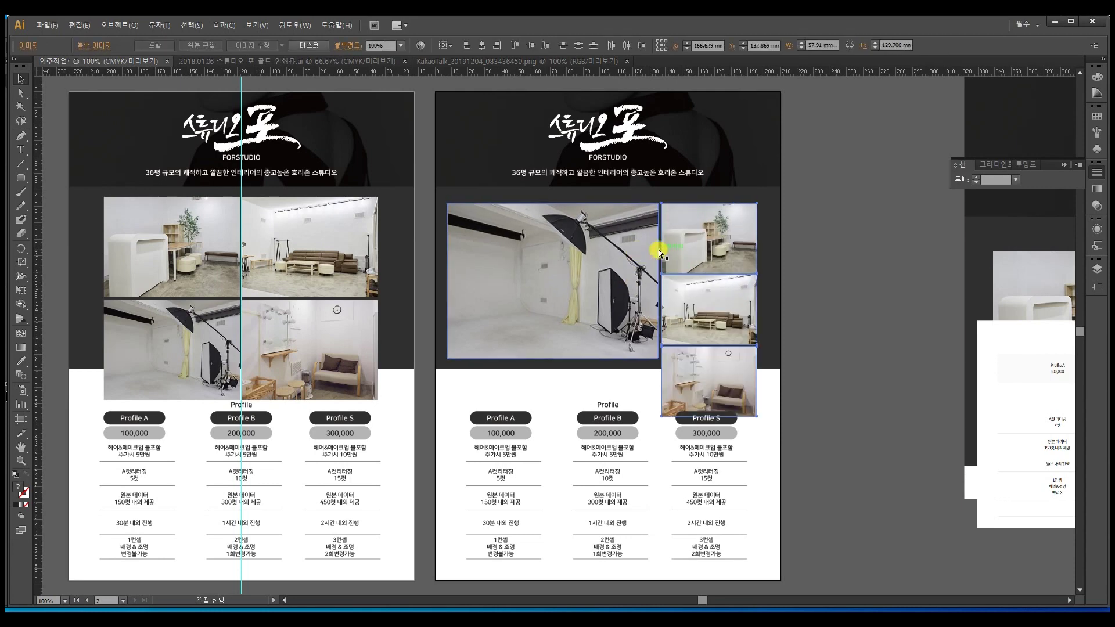
key("ctrl+z")
key("ctrl+z")
key("ctrl+z")
key("ctrl+z")
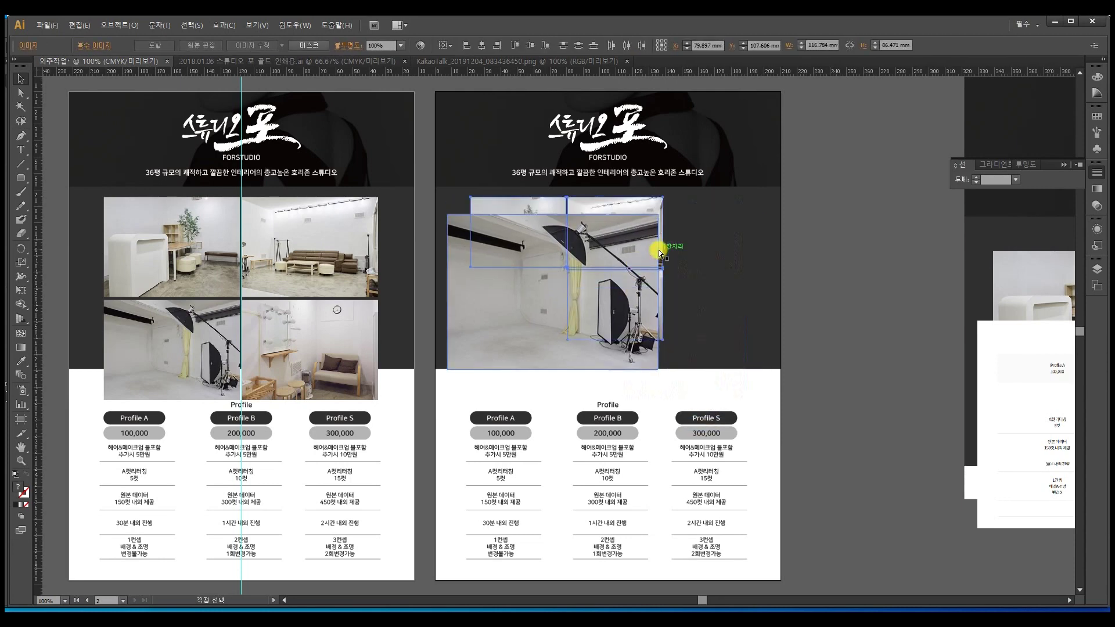
key("ctrl+z")
key("ctrl+z")
key("ctrl+z")
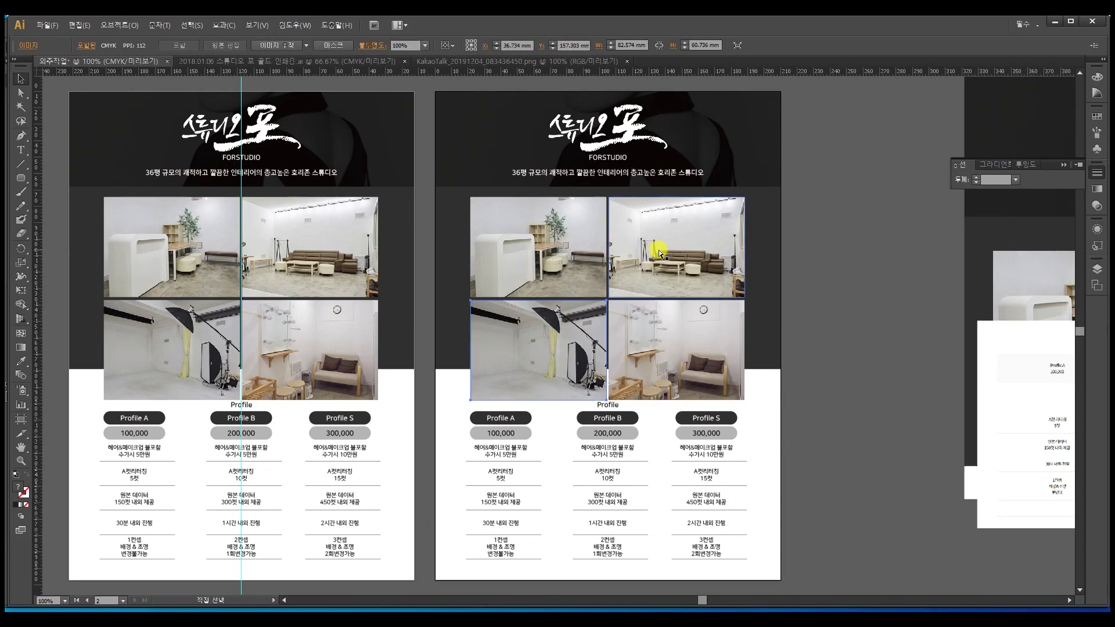
Scale the second artboard's four photos down together around their center to about 137 × 101 mm
left_click_drag(704, 294, 650, 299)
left_click_drag(779, 366, 473, 237)
left_click(772, 354)
left_click_drag(793, 341, 524, 289)
left_click_drag(694, 408, 639, 364)
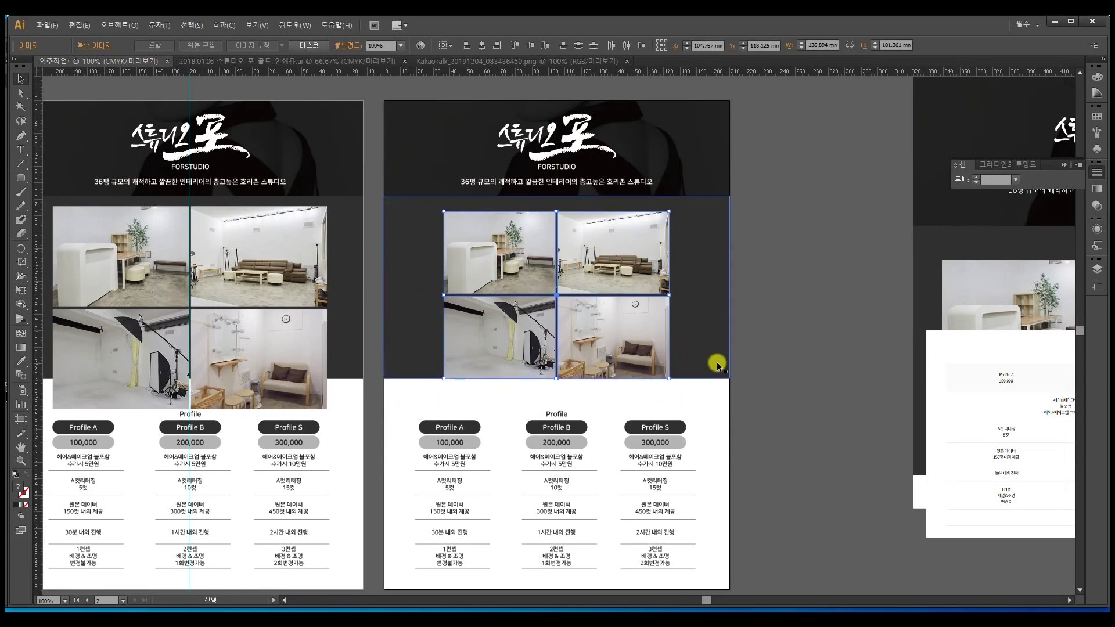
Shorten the dark background block by raising its bottom edge so the lower photos overlap the white area
left_click(718, 365)
left_click_drag(558, 378, 558, 348)
left_click(771, 350)
Move the second artboard's price table up slightly and enlarge the Profile heading above it
left_click_drag(416, 398, 732, 578)
left_click_drag(672, 438, 674, 416)
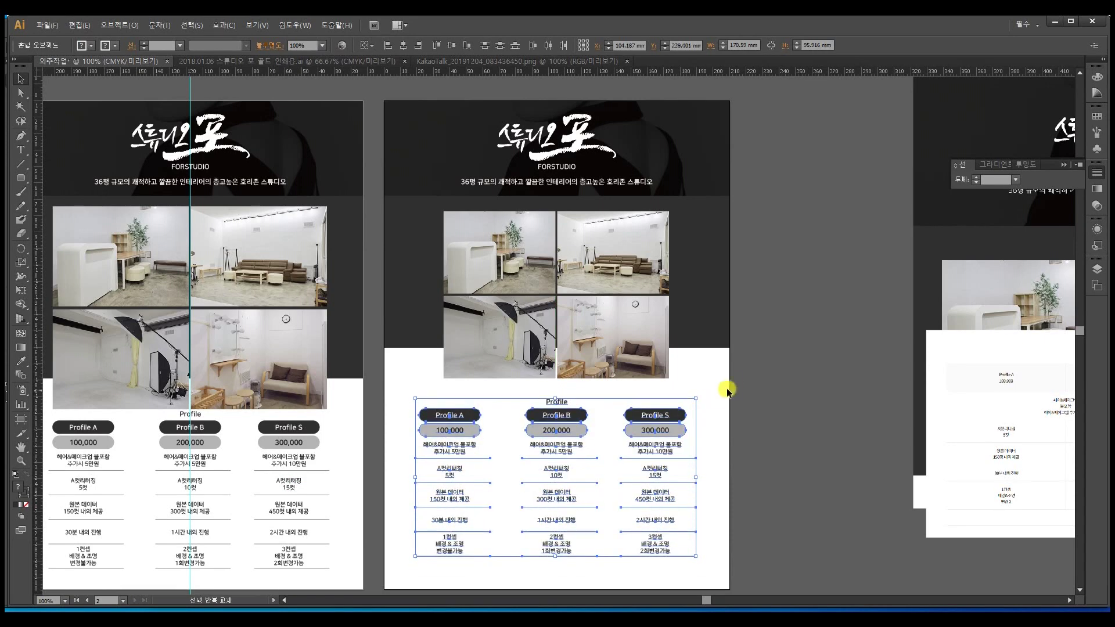
mouse_move(568, 400)
left_mouse_down()
mouse_move(552, 397)
mouse_move(579, 386)
left_mouse_up()
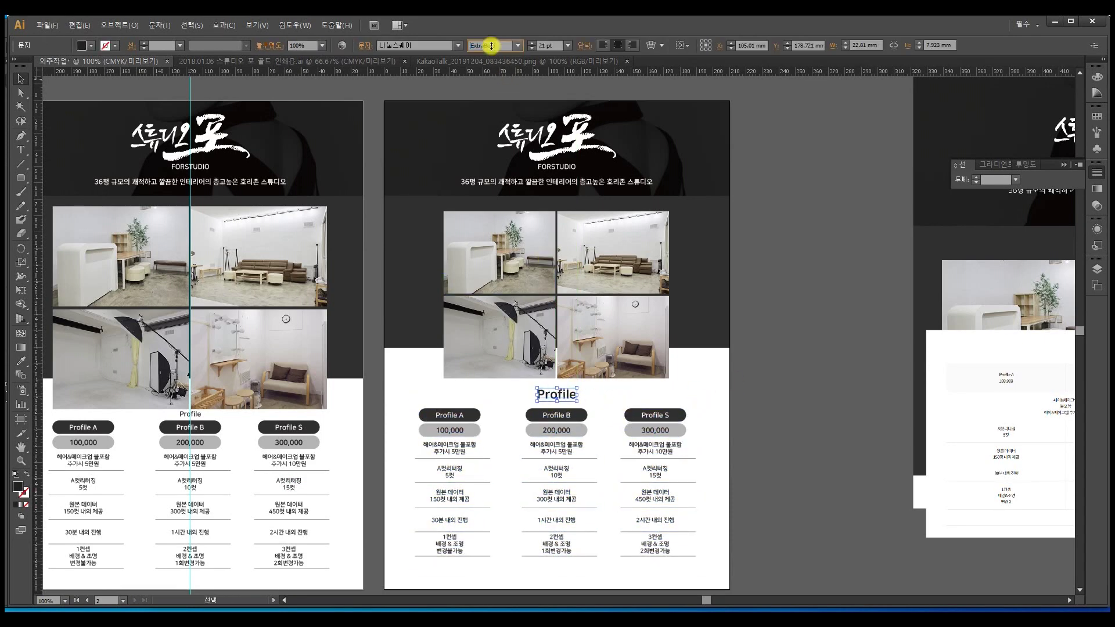
left_click(794, 323)
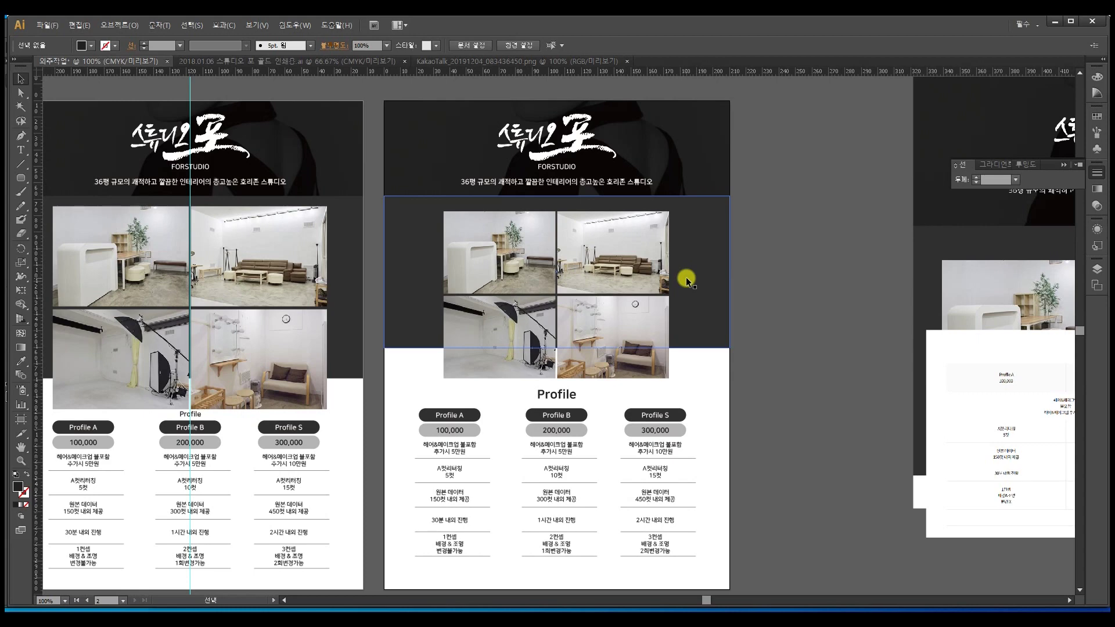
Undo the heading, price table, background block and photo scaling changes on the second artboard
key("ctrl+z")
key("ctrl+z")
key("ctrl+z")
key("ctrl+z")
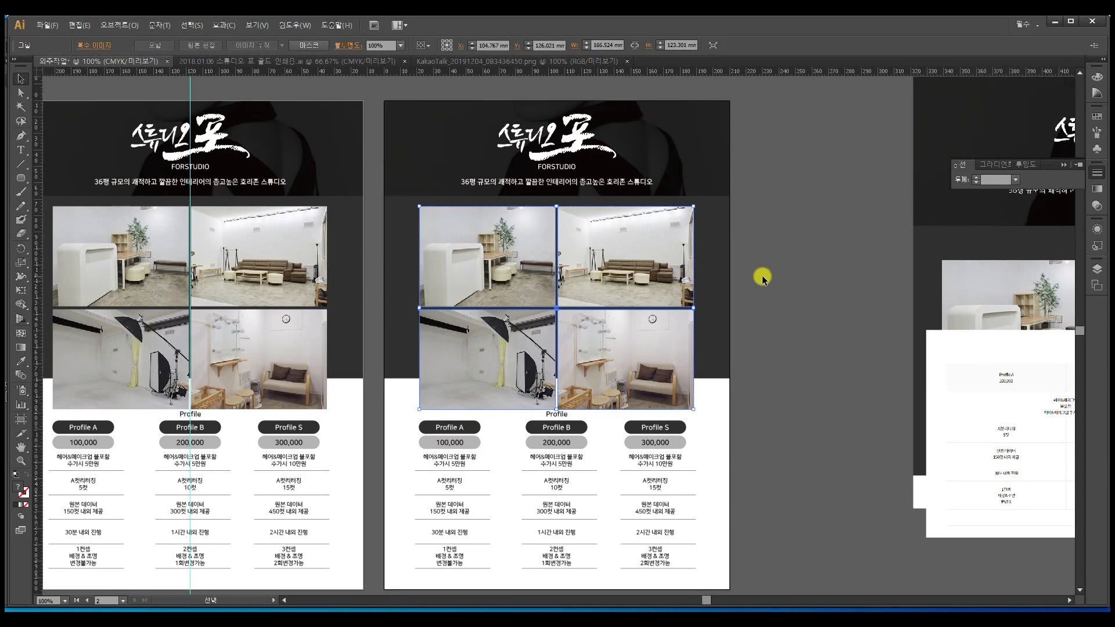
Move the second artboard's tagline from the header to the bottom below the price table and color it black
left_click_drag(651, 181, 671, 580)
left_click(21, 348)
left_click(81, 45)
left_click(21, 78)
left_click(475, 79)
Lower the top edge of the dark background block to uncover more header image, leaving the block about 63 mm high
scroll(590, 277, "down", 1)
scroll(590, 276, "right", 1)
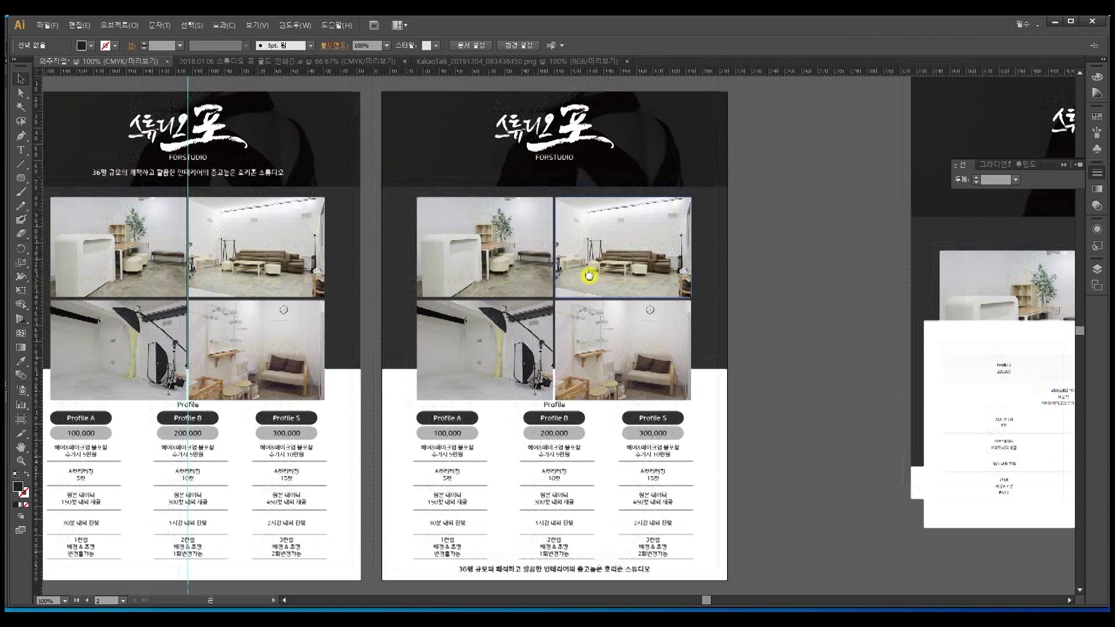
scroll(557, 378, "up", 1)
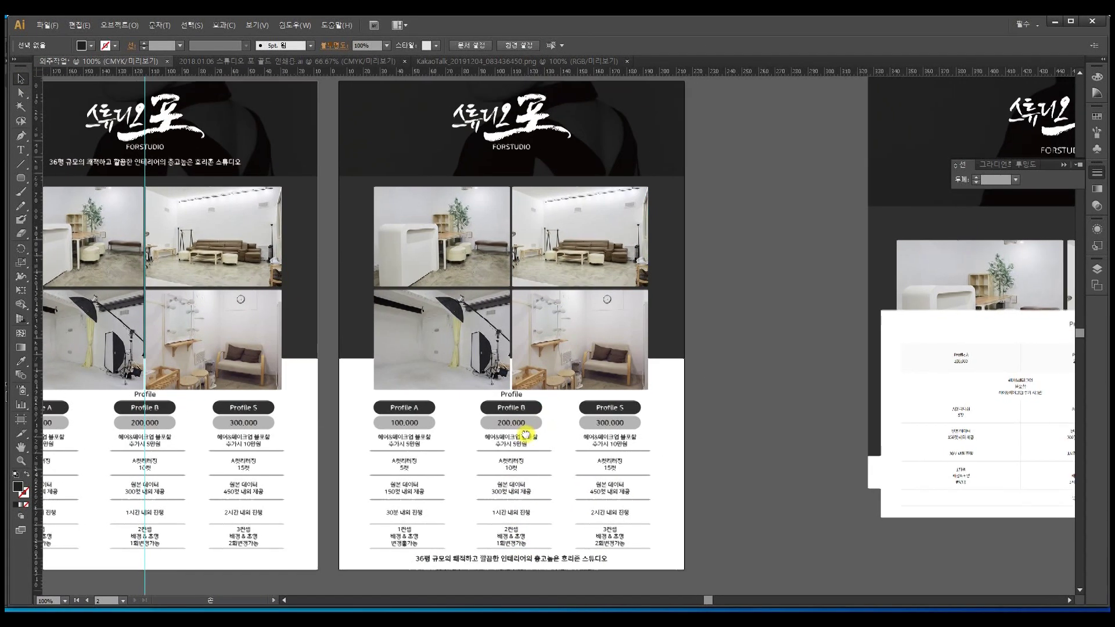
scroll(558, 377, "right", 1)
left_click(529, 218)
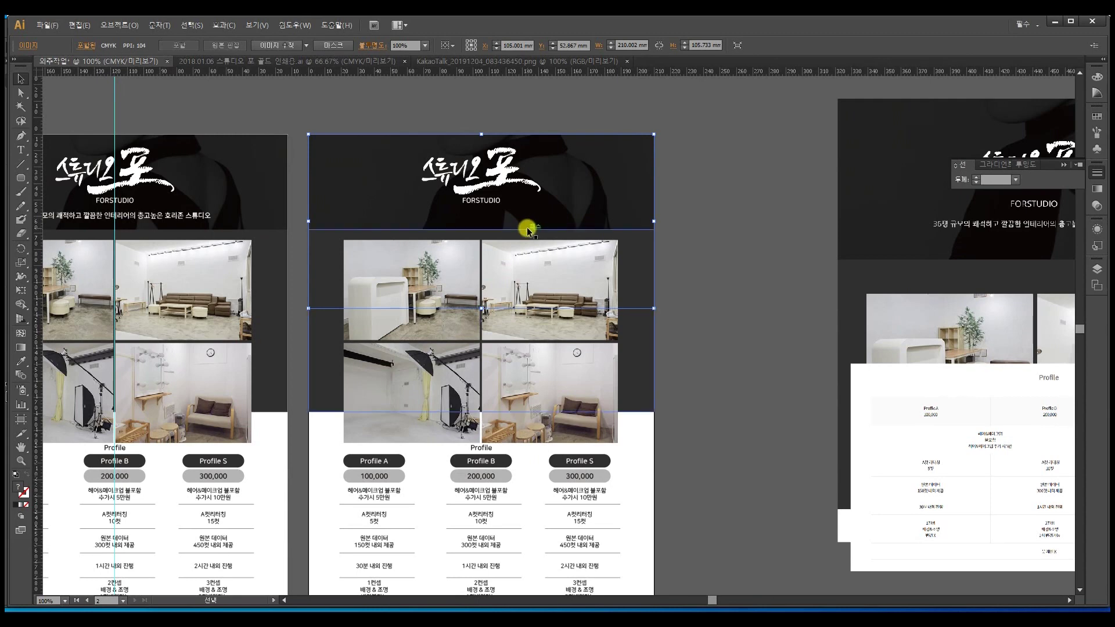
left_click(642, 251)
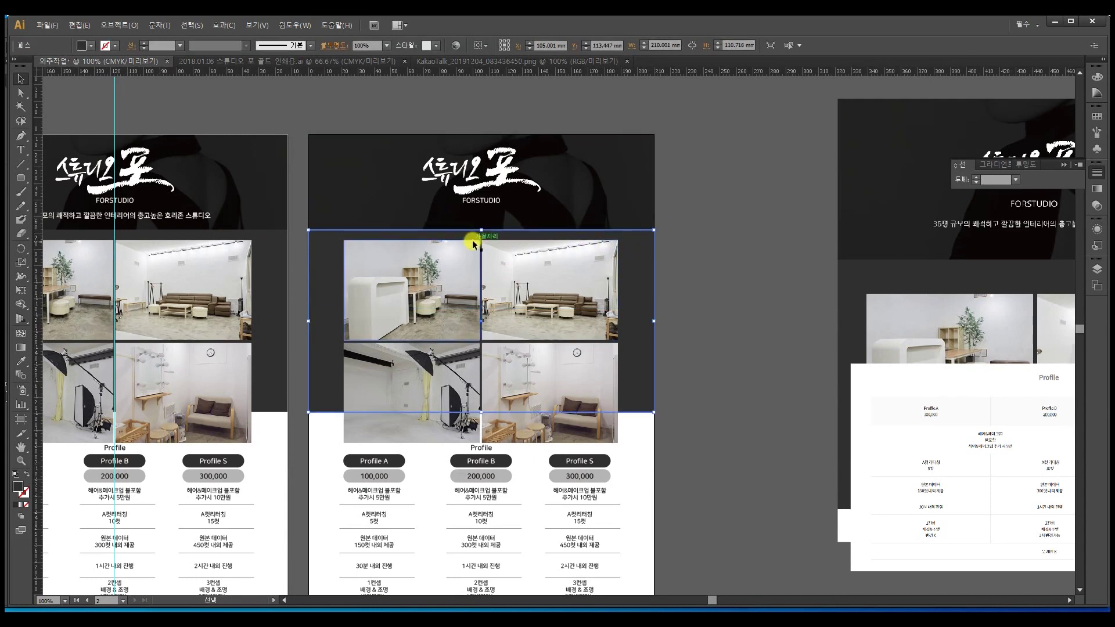
left_click_drag(481, 231, 481, 309)
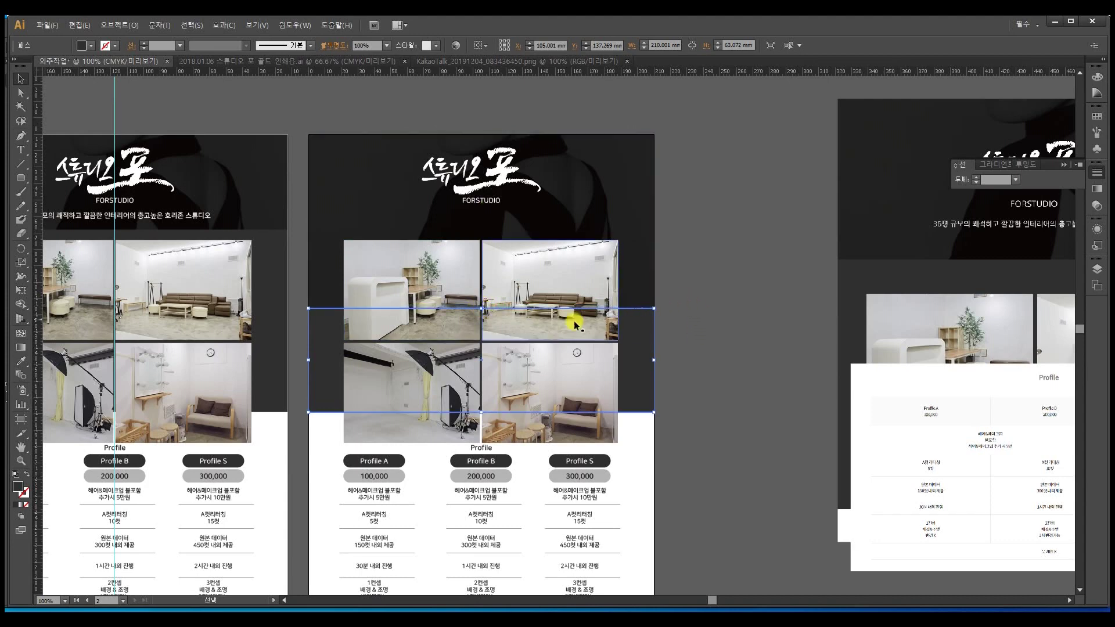
Match the dark background block's fill to the header image's dark tone with the Eyedropper tool
left_click(21, 363)
left_click(323, 289)
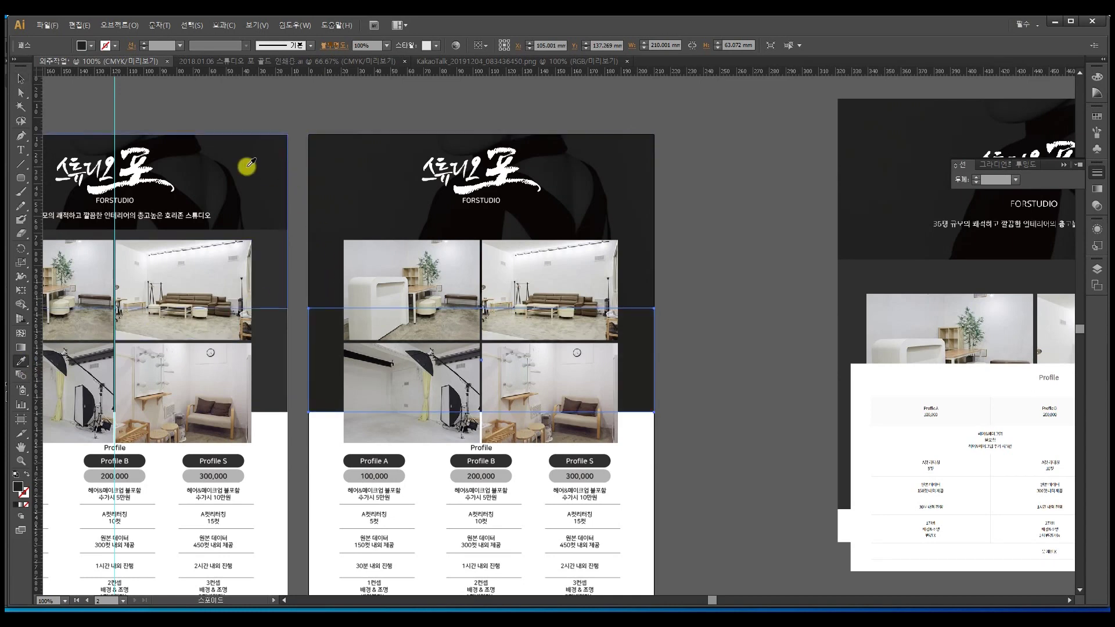
left_click(20, 78)
left_click(298, 120)
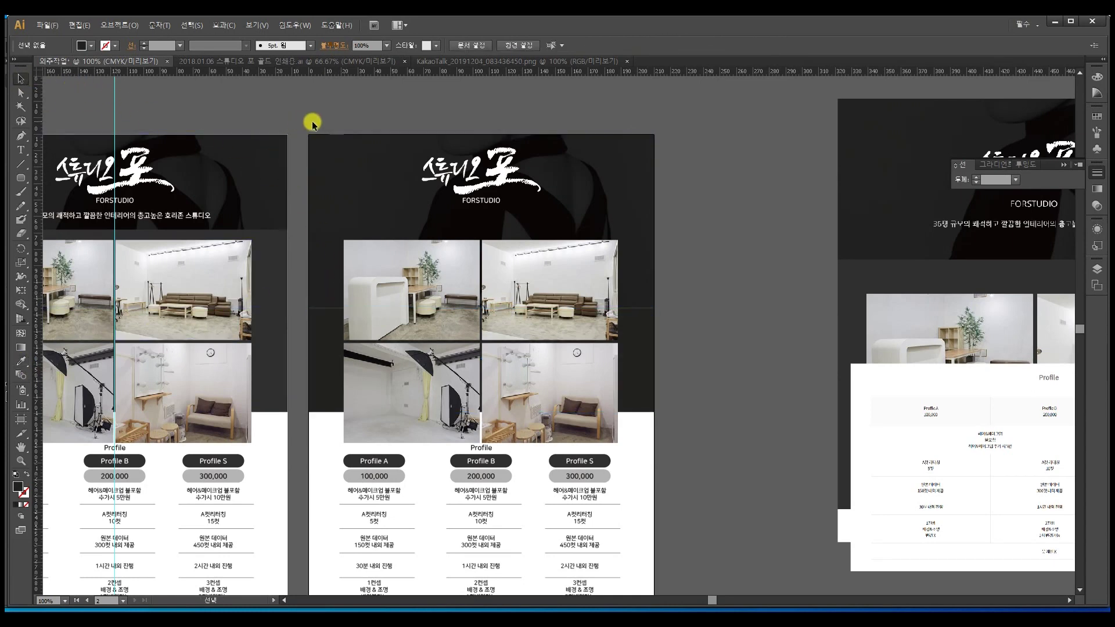
Raise the dark block's top edge slightly over the header image, making the block about 68 mm high
left_click(639, 331)
left_click_drag(481, 306, 484, 297)
left_click(707, 296)
Move the second artboard's four photos up together to just below the FORSTUDIO text
left_click_drag(692, 338, 608, 329)
left_click(500, 366)
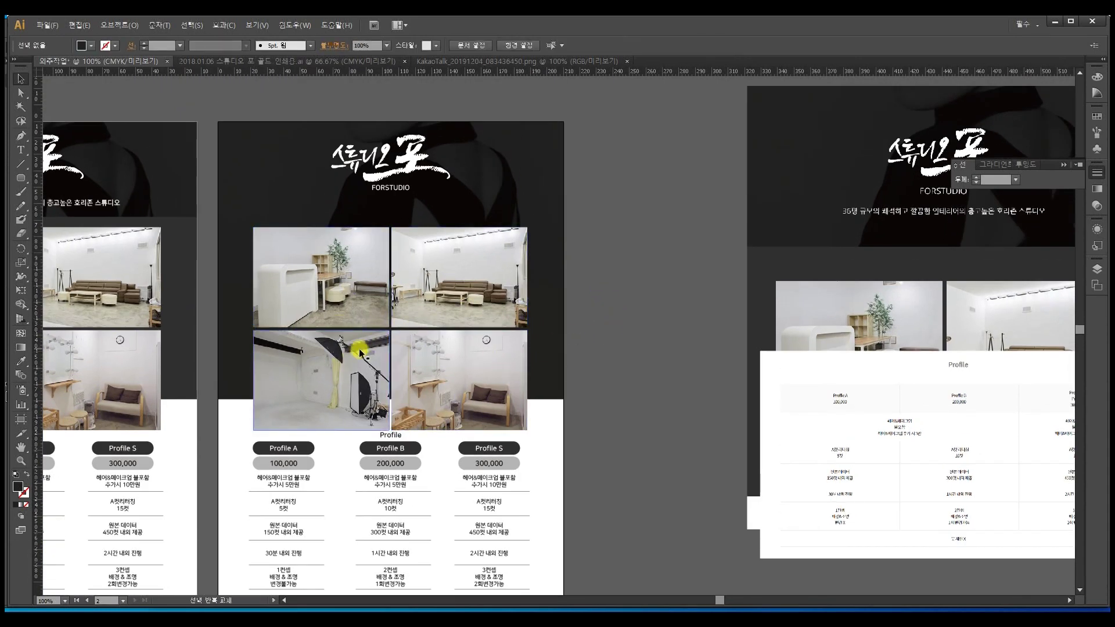
left_click_drag(410, 268, 420, 246)
Raise the dark block's bottom edge to the middle of the lower photos, making the block about 50 mm high
left_click(550, 336)
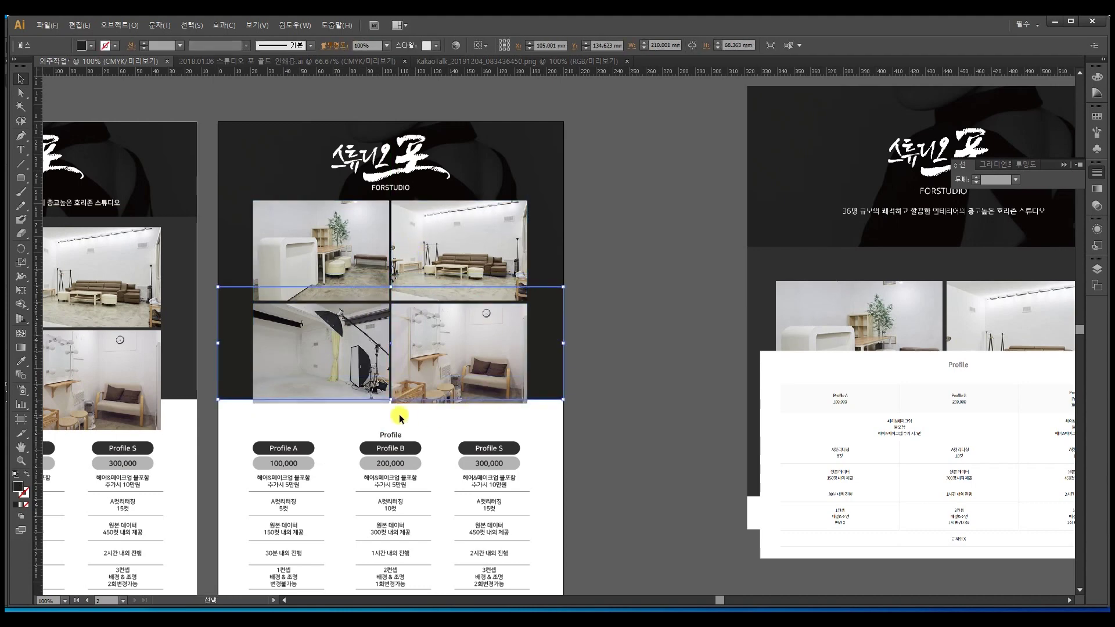
left_click_drag(391, 401, 391, 361)
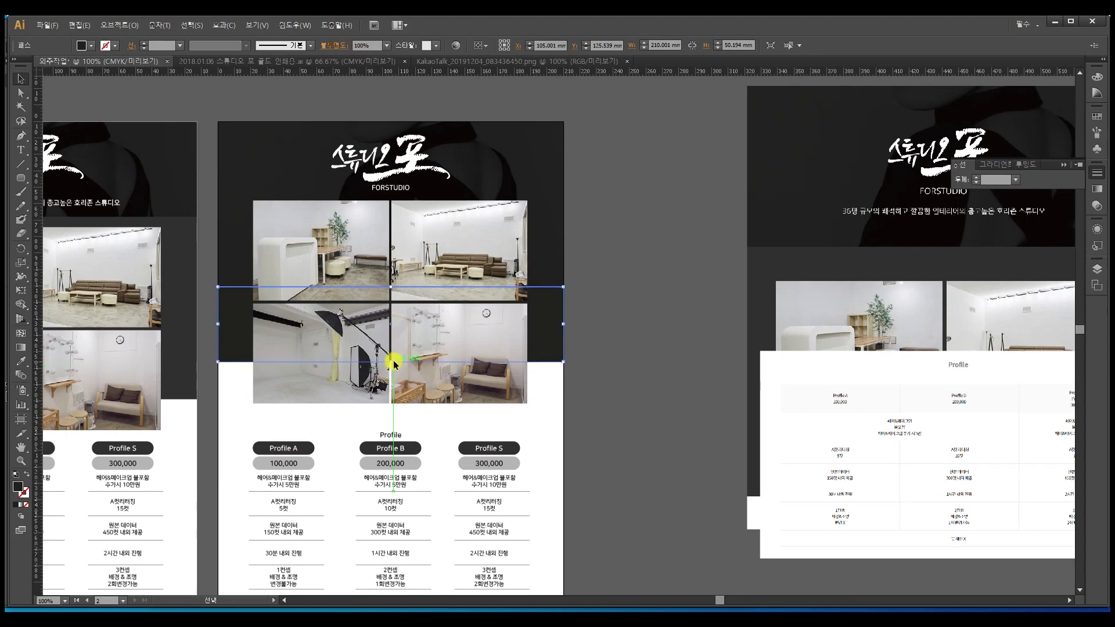
left_click(599, 335)
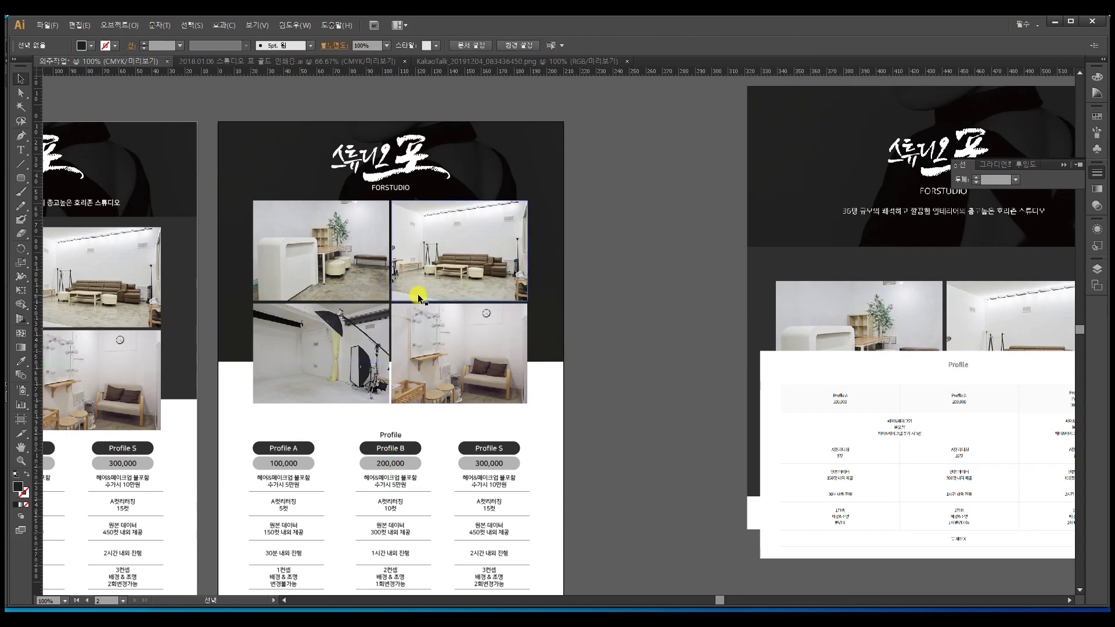
Move the second artboard's Profile price table and the tagline beneath it up, closer to the photos
left_click_drag(429, 328, 417, 255)
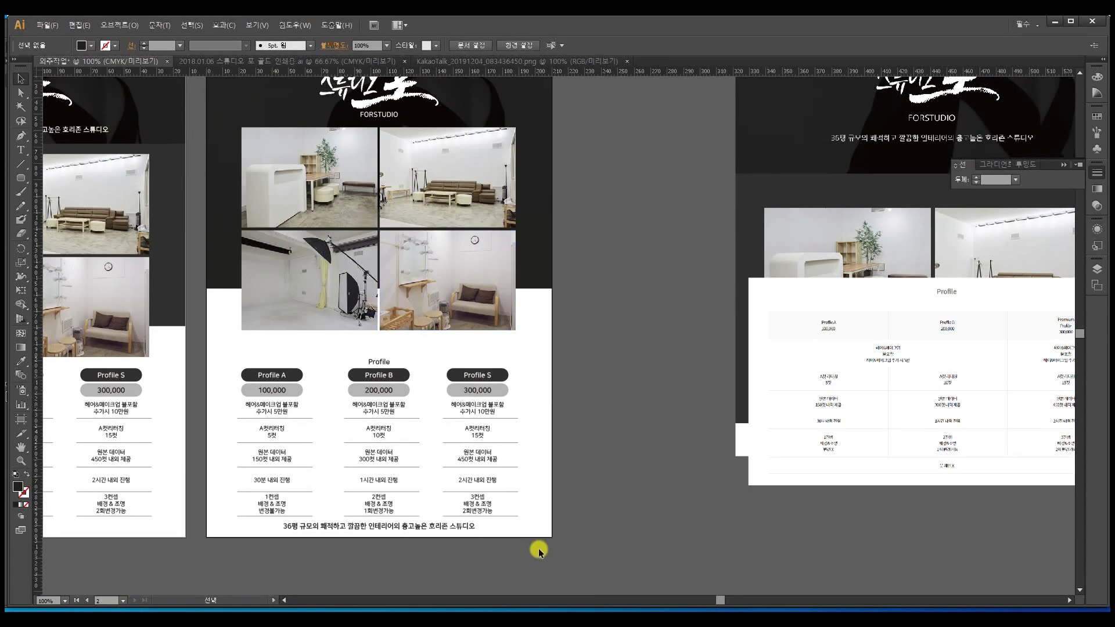
left_click_drag(540, 525, 252, 356)
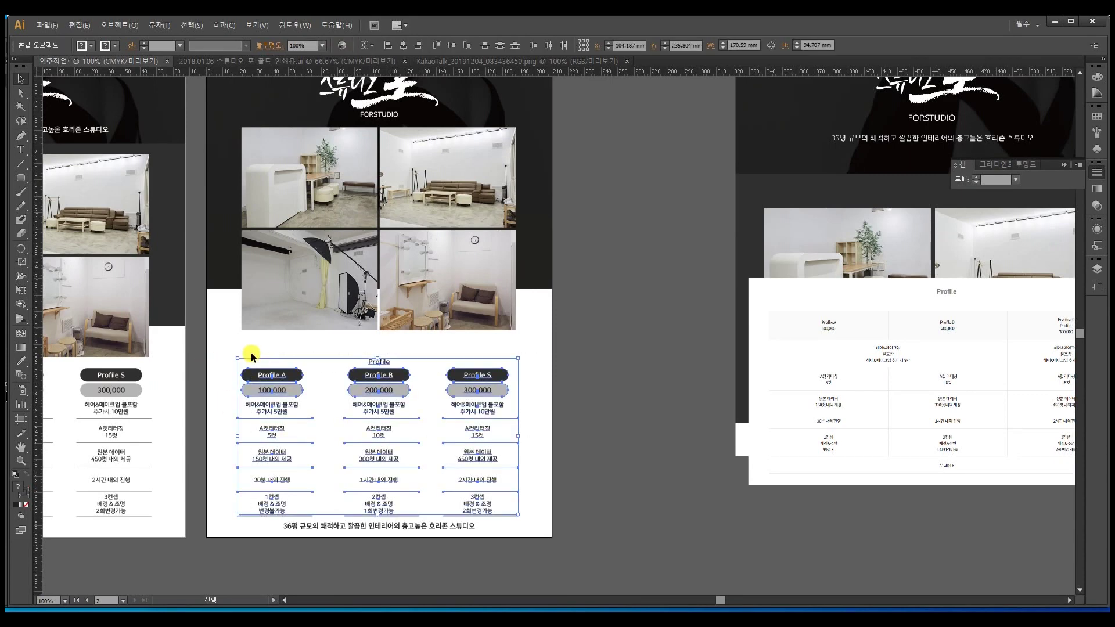
left_click_drag(304, 401, 533, 523)
key("shift+Up")
key("shift+Up")
key("shift+Up")
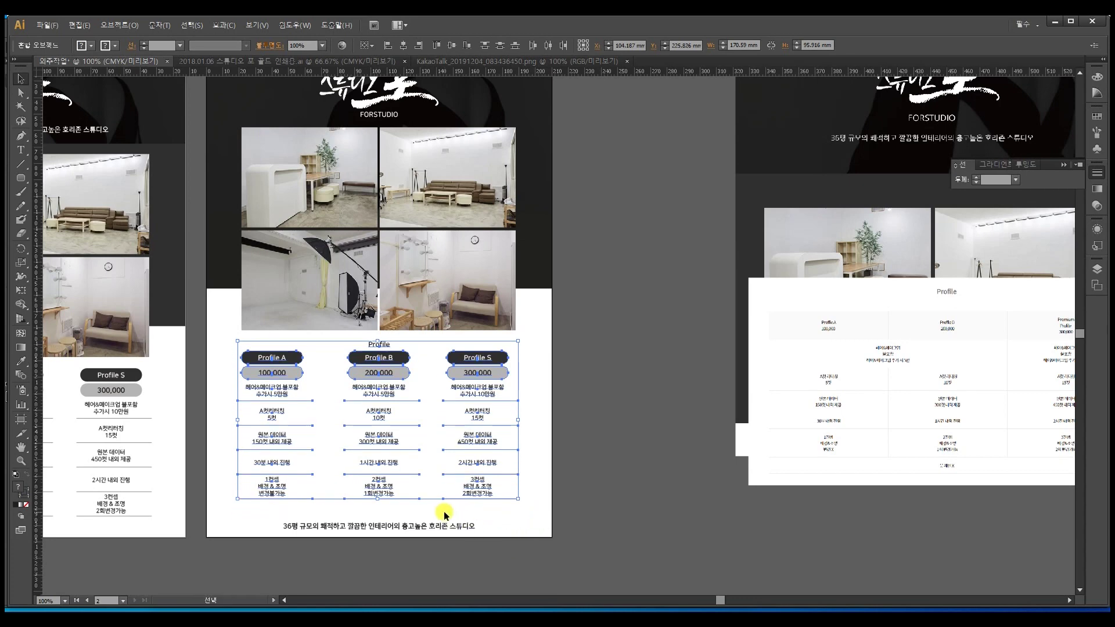
left_click_drag(444, 523, 439, 514)
left_click(510, 525)
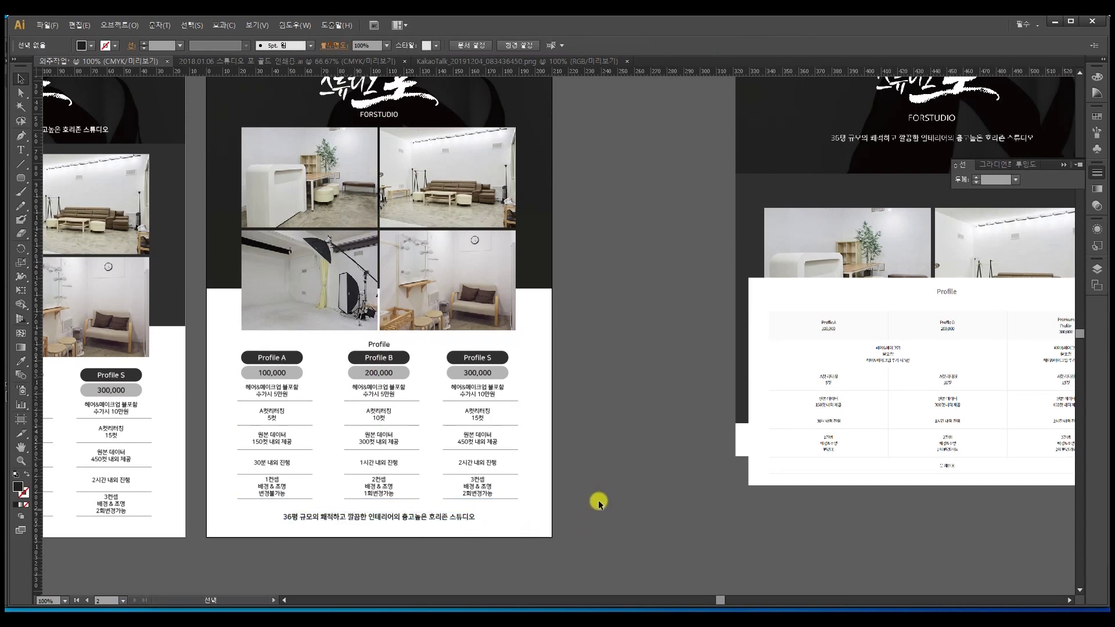
Switch to Photoshop and examine the OPEN EVENT heading on the event page
left_click_drag(434, 350, 456, 368)
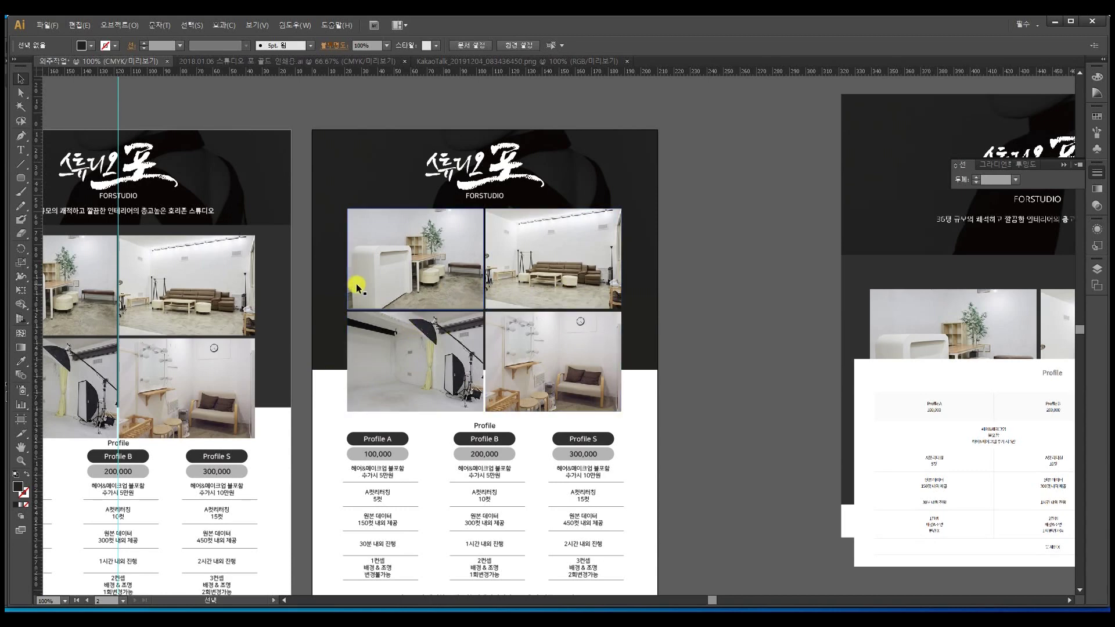
left_click(450, 61)
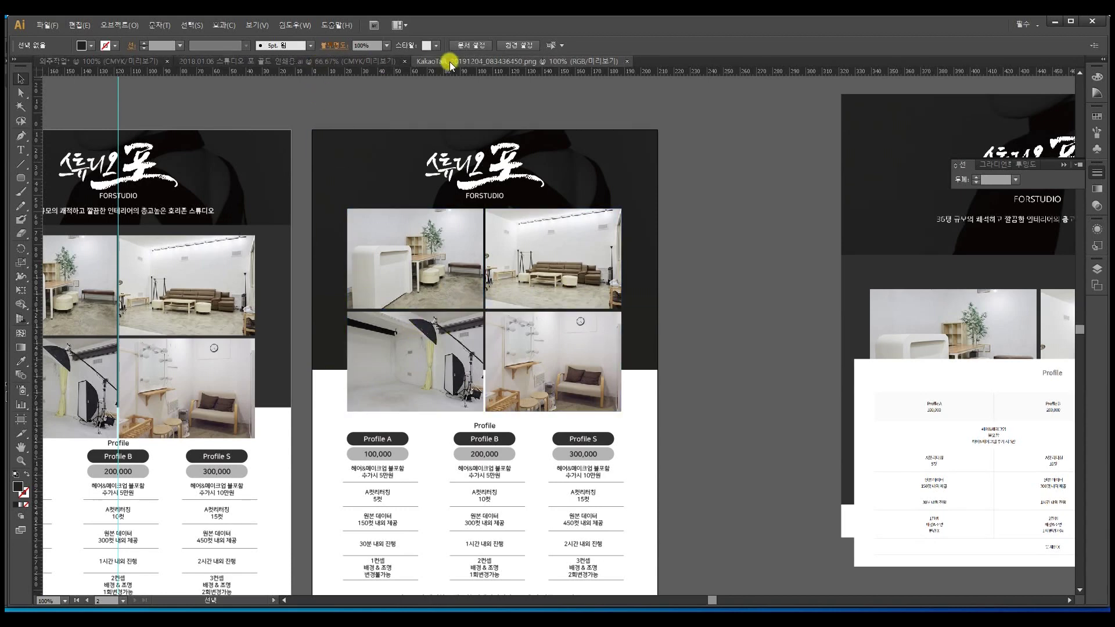
left_click(99, 61)
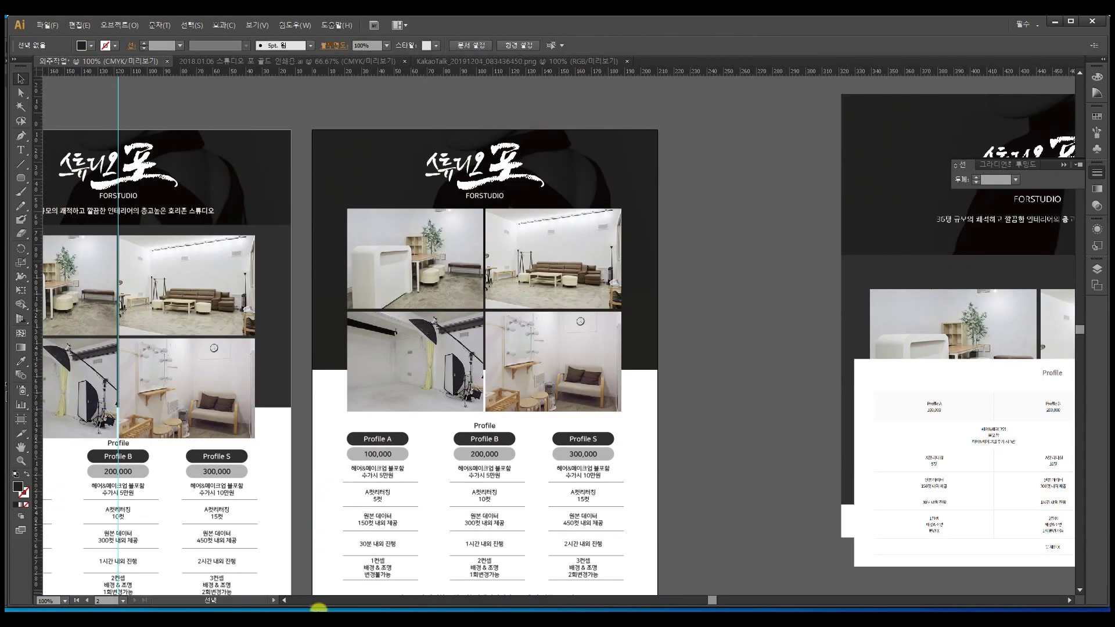
left_click(318, 608)
left_click_drag(426, 402, 445, 370)
key("ctrl+z")
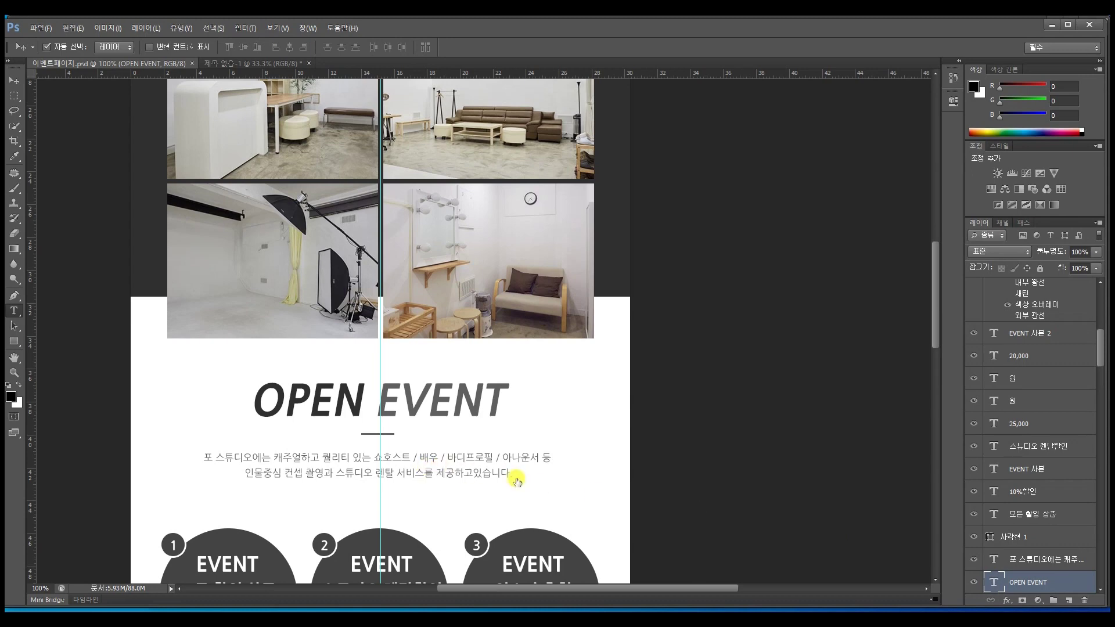
key("Return")
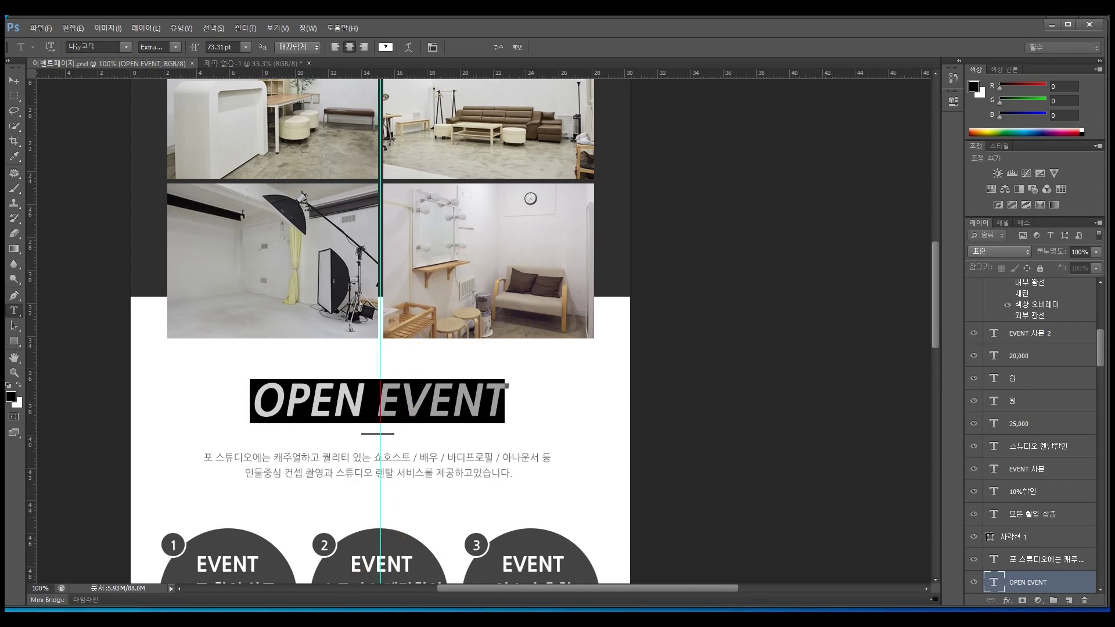
Switch back to Illustrator and draw a dark rectangle about 113 mm wide and 22 mm high across the centre of the four photos
key("alt+Tab")
left_click(511, 331)
scroll(393, 323, "up", 2)
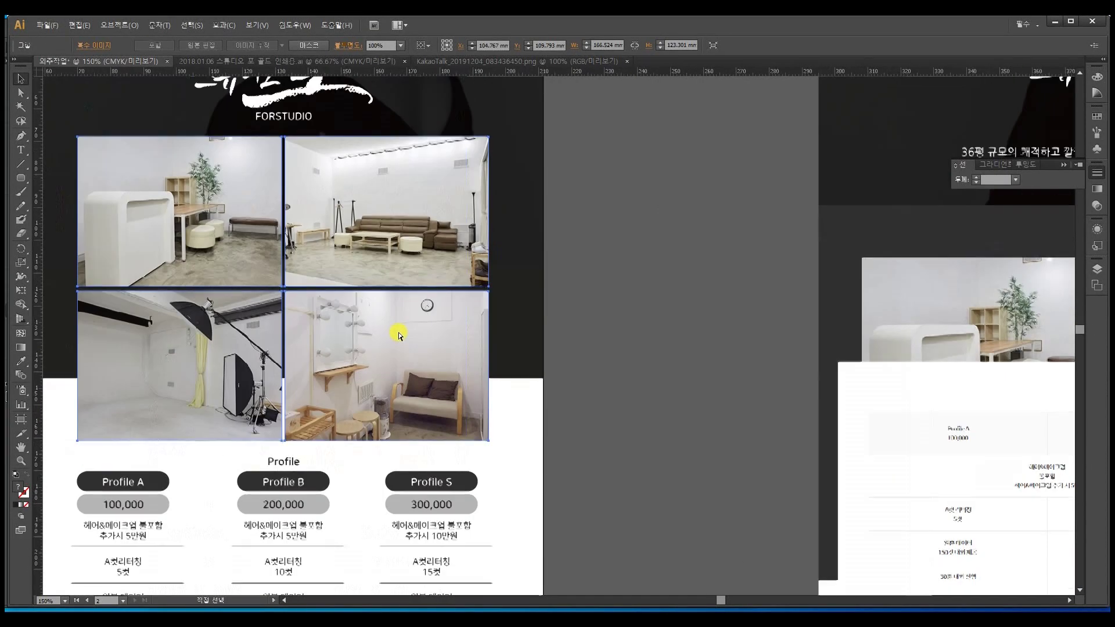
scroll(399, 335, "up", 1)
left_click_drag(411, 326, 562, 379)
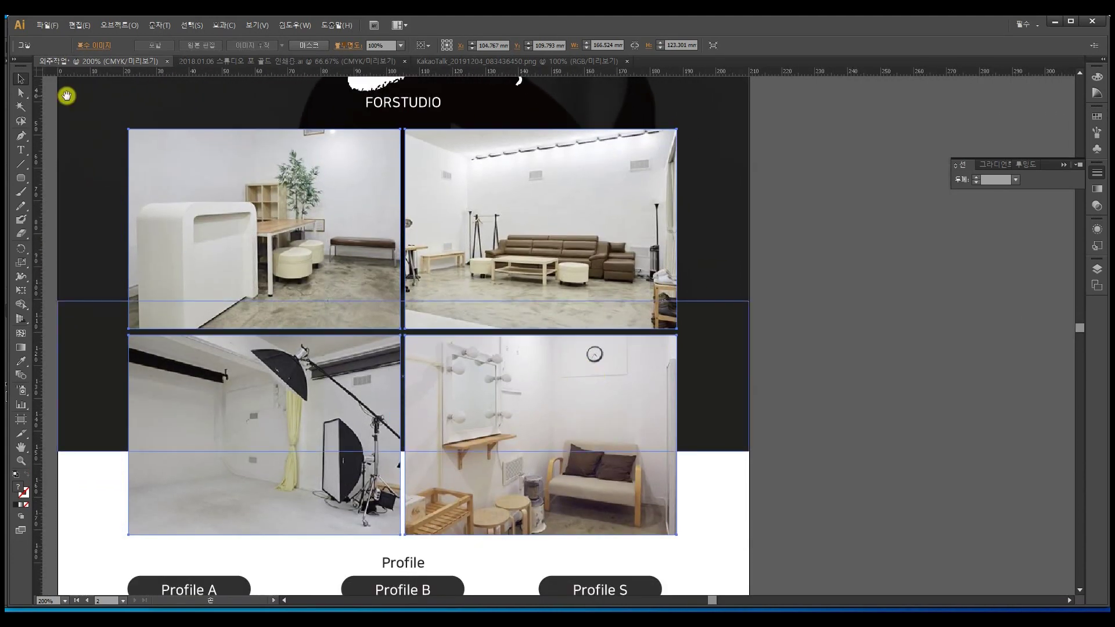
left_click_drag(21, 178, 45, 179)
left_click_drag(217, 296, 587, 367)
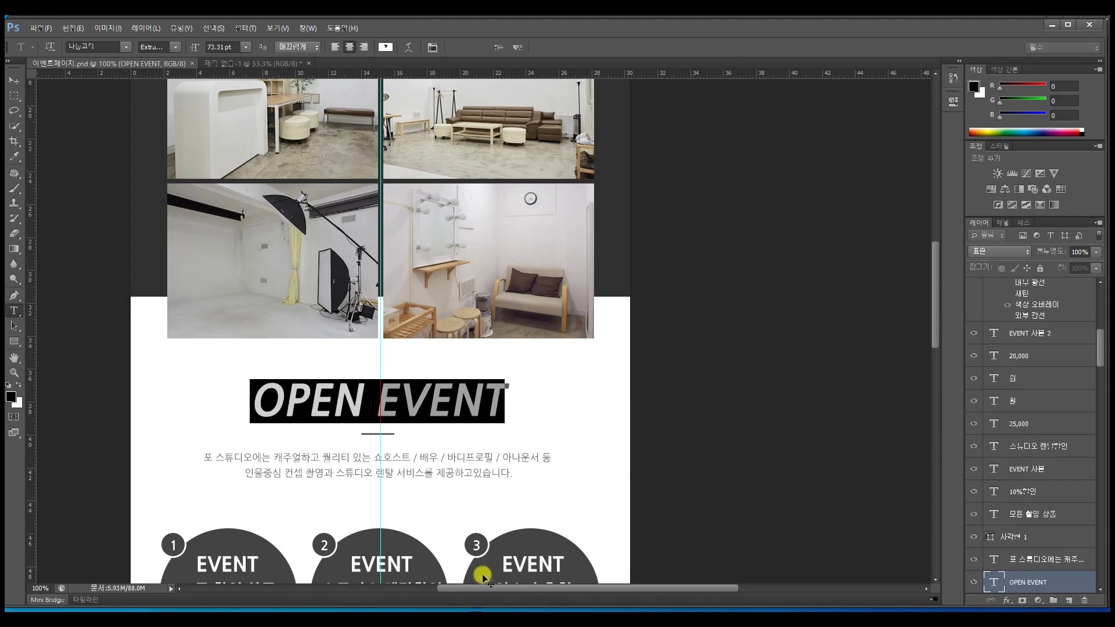
Switch to Photoshop and review the event page's photo grid and the heading area below it
key("BackSpace")
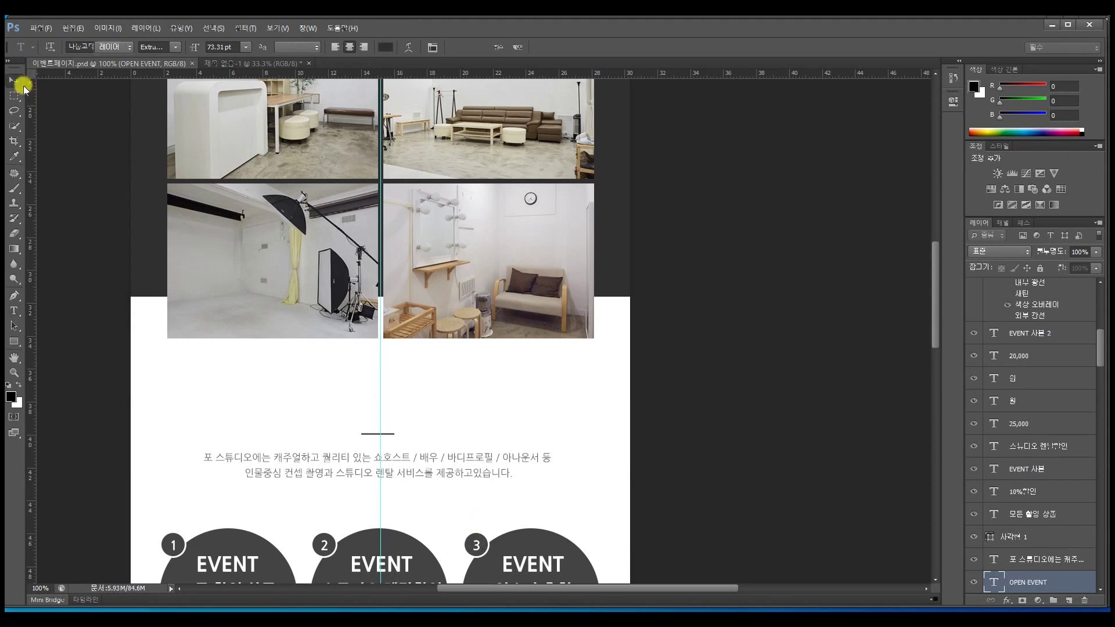
left_click(14, 81)
scroll(401, 232, "up", 5)
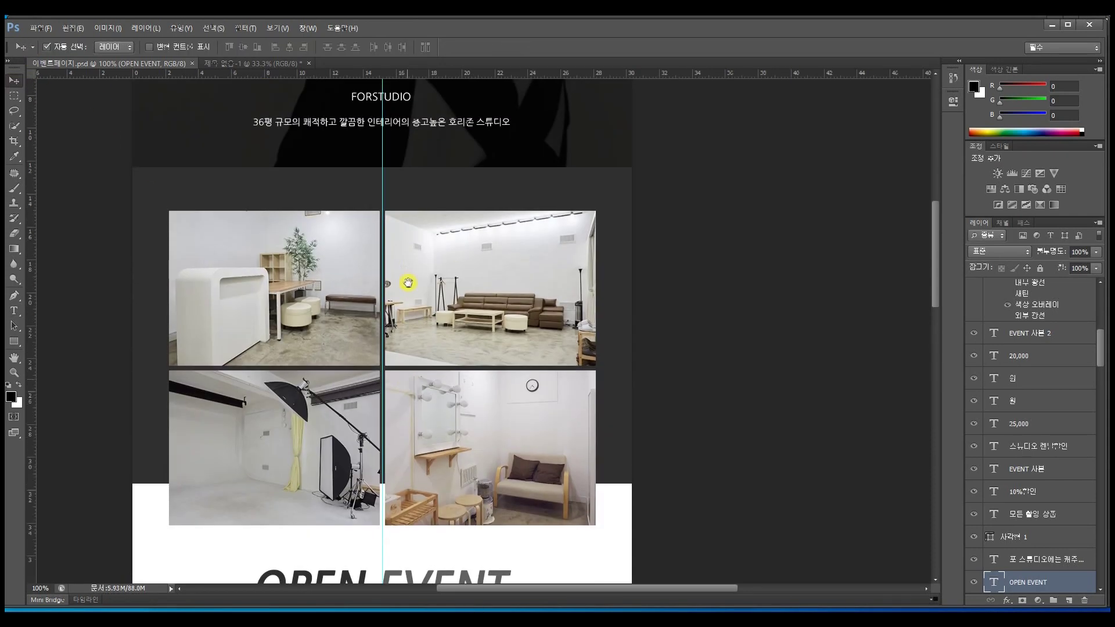
scroll(408, 283, "down", 6)
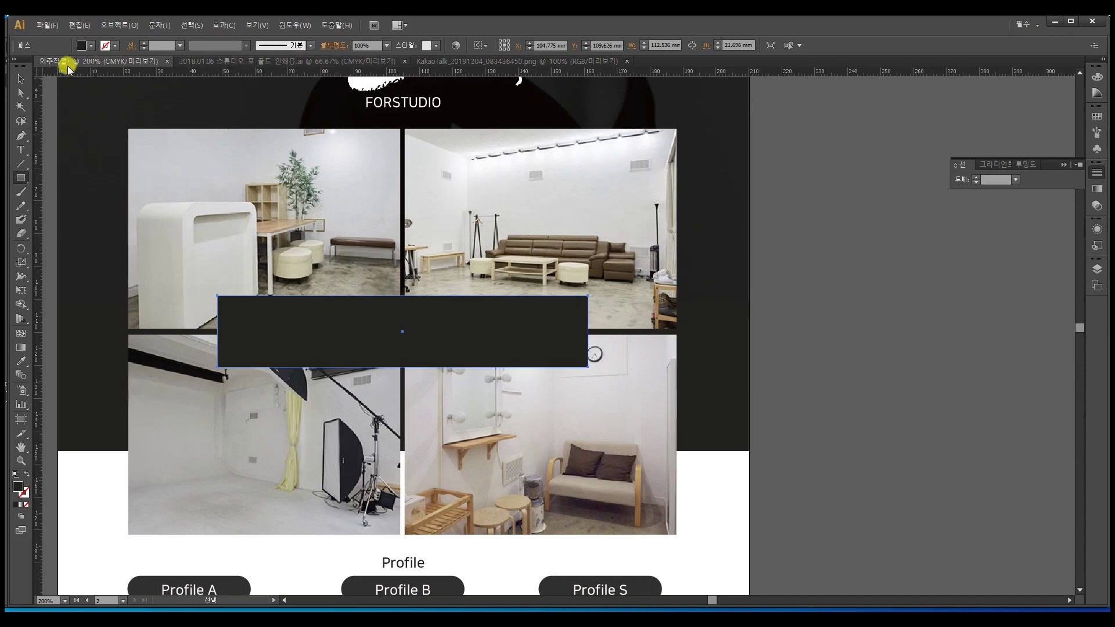
Switch back to Illustrator and set the central rectangle's opacity to 80%
left_click(387, 46)
left_click(403, 122)
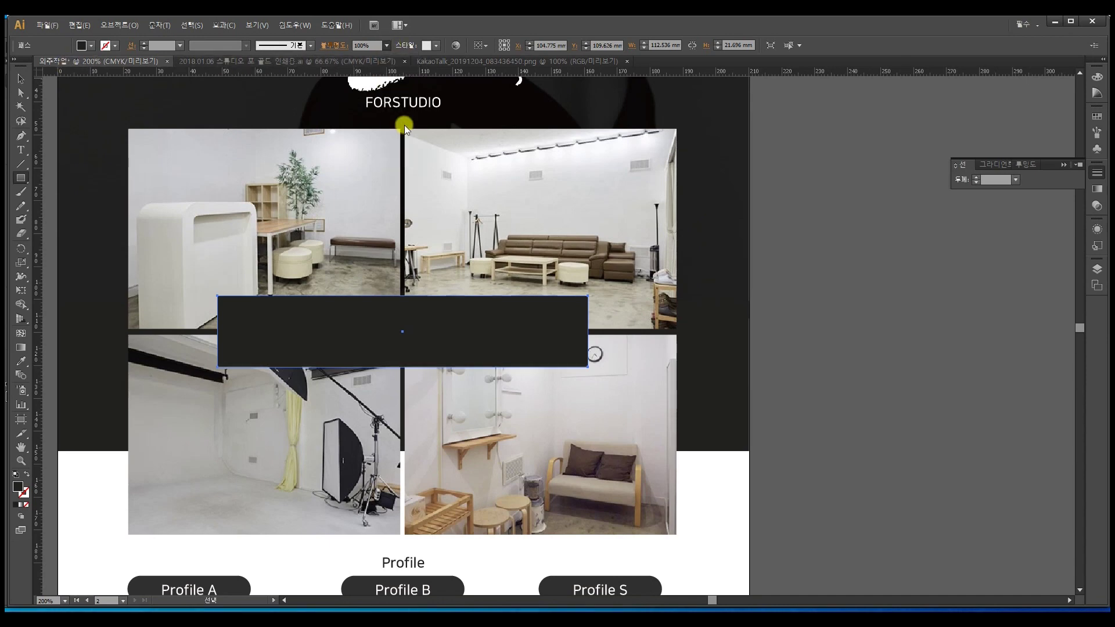
left_click(388, 47)
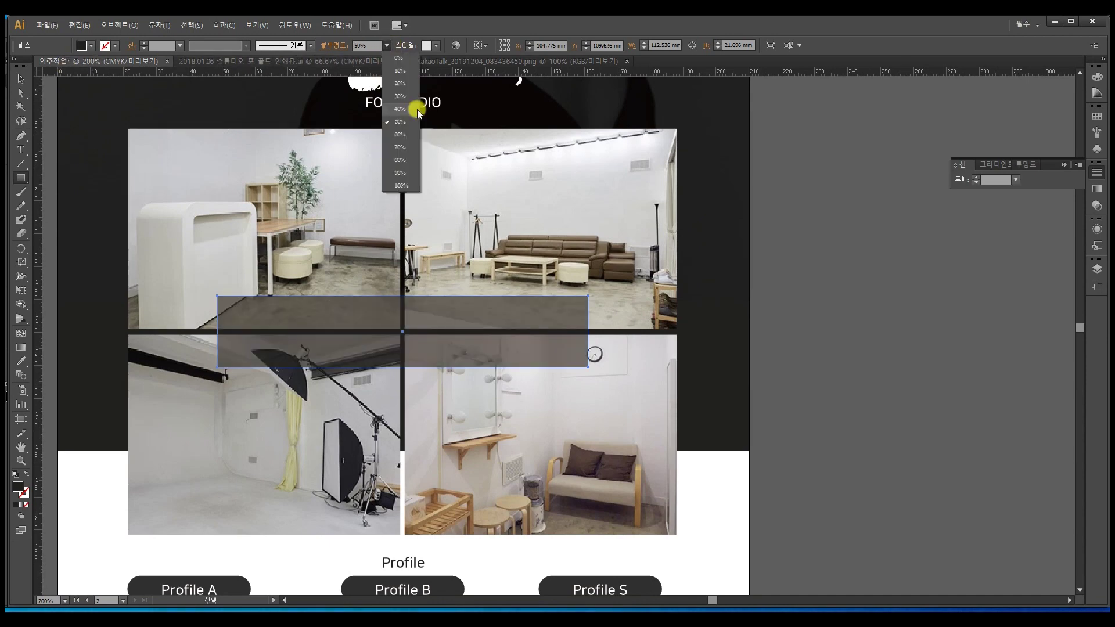
left_click(399, 149)
left_click(387, 47)
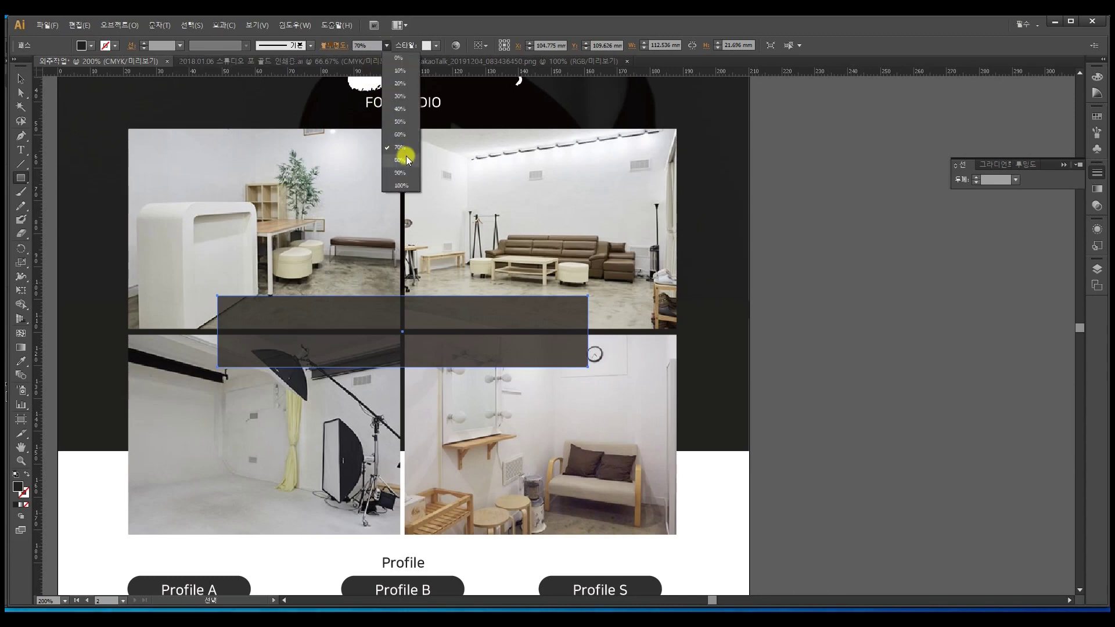
left_click(401, 163)
Add the text OPEN EVENT over the semi-transparent rectangle
left_click(21, 150)
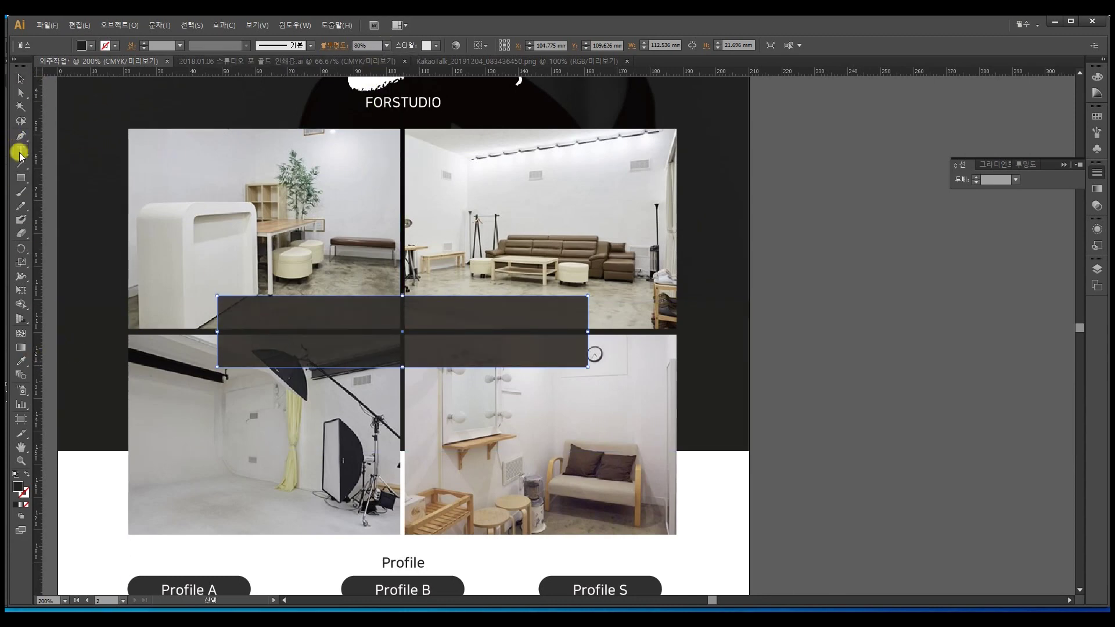
left_click(400, 331)
type("OPEN EVENT")
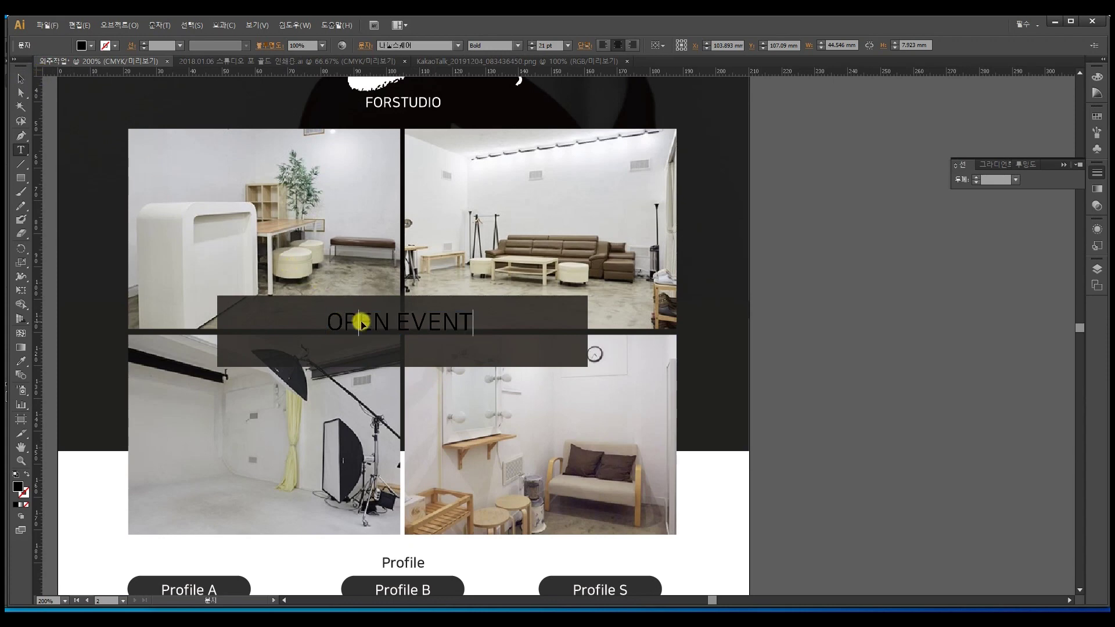
Select all of the OPEN EVENT text and show the full set of character formatting options
key("ctrl+a")
key("ctrl+t")
left_click_drag(742, 224, 883, 257)
left_click(889, 261)
left_click(866, 261)
left_click(915, 262)
left_click(864, 262)
left_click(978, 262)
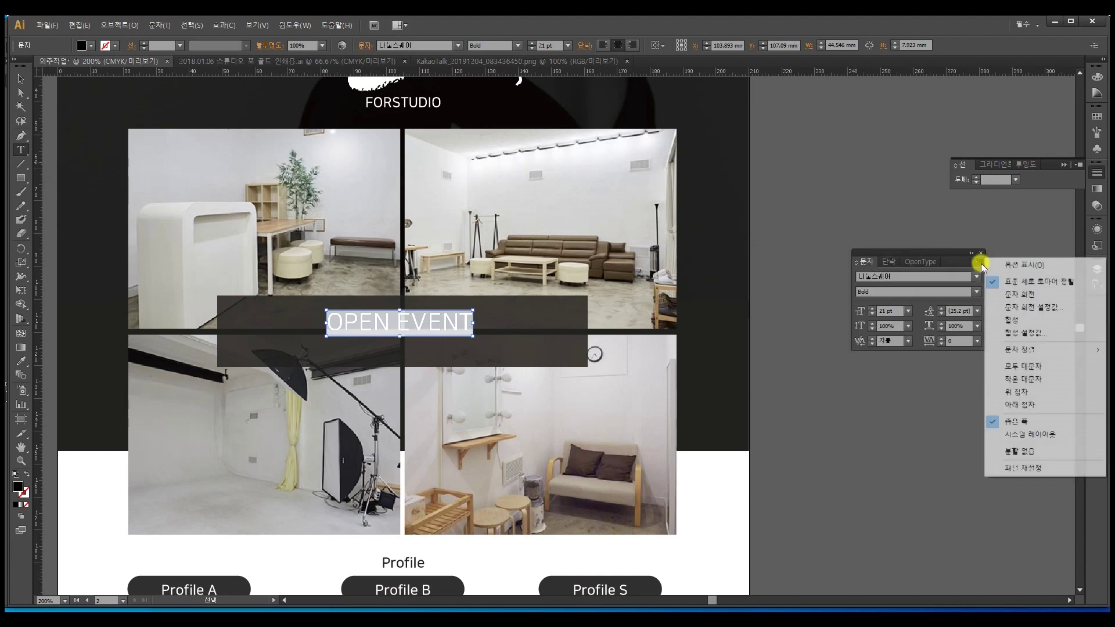
left_click(1032, 263)
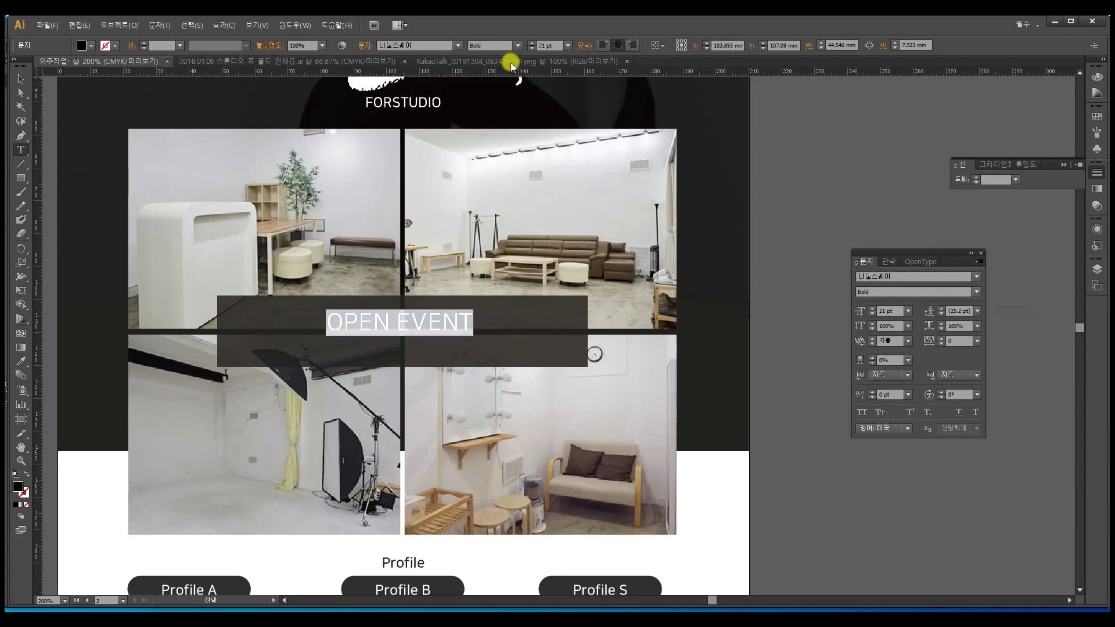
Enlarge the OPEN EVENT text to 46 pt
left_click(560, 45)
scroll(559, 45, "up", 20)
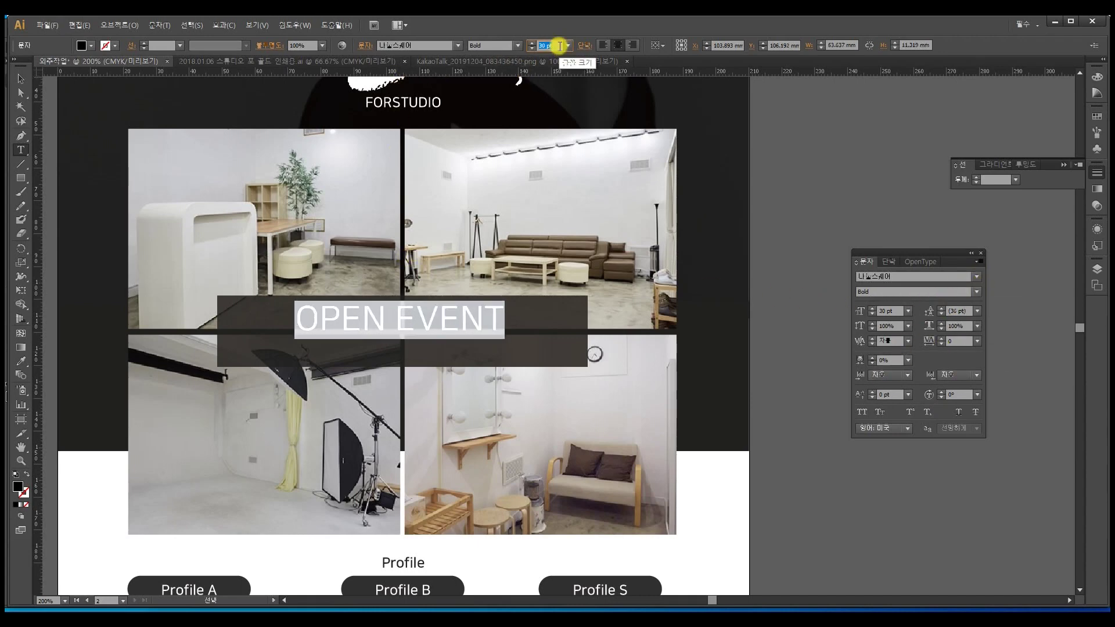
scroll(559, 45, "up", 4)
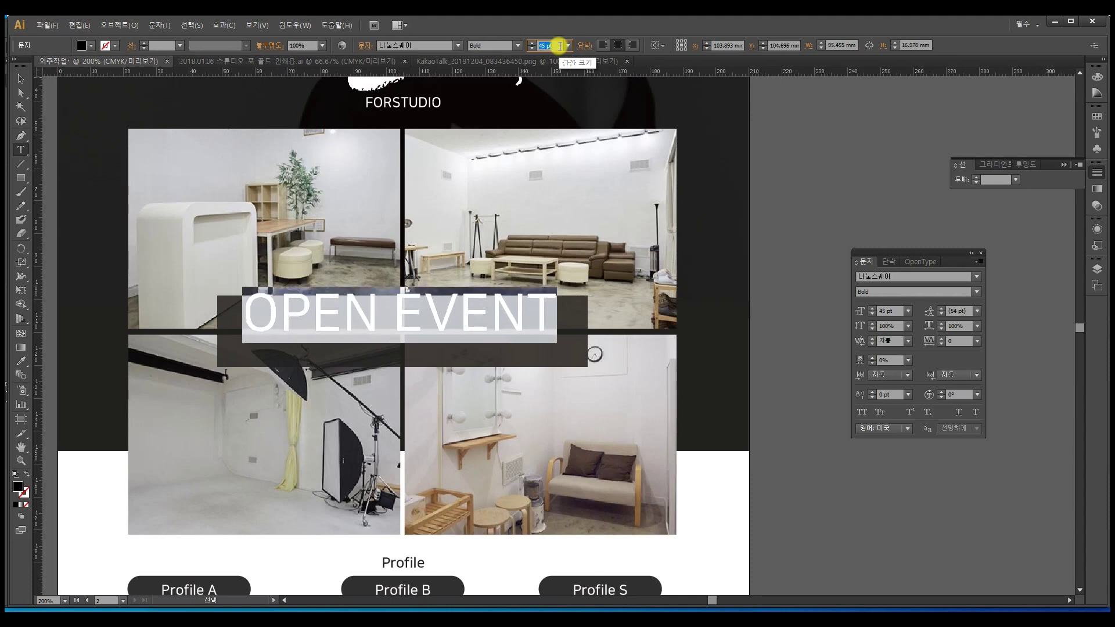
scroll(438, 218, "down", 1)
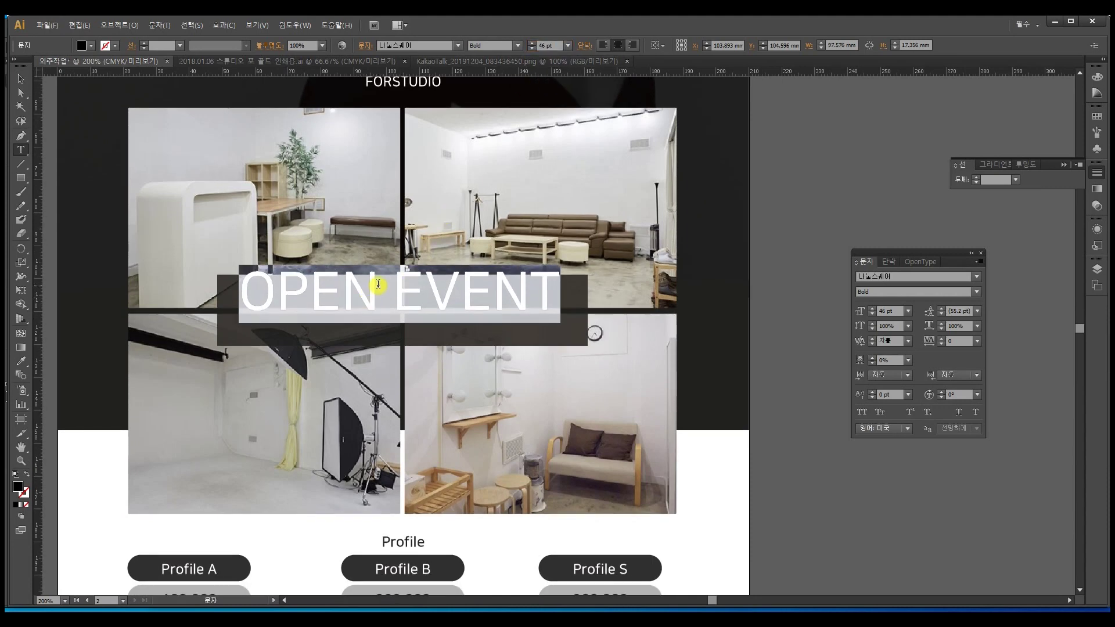
Replace the word OPEN with BIG so the heading reads BIG EVENT
left_click_drag(378, 284, 219, 284)
left_click_drag(392, 284, 206, 289)
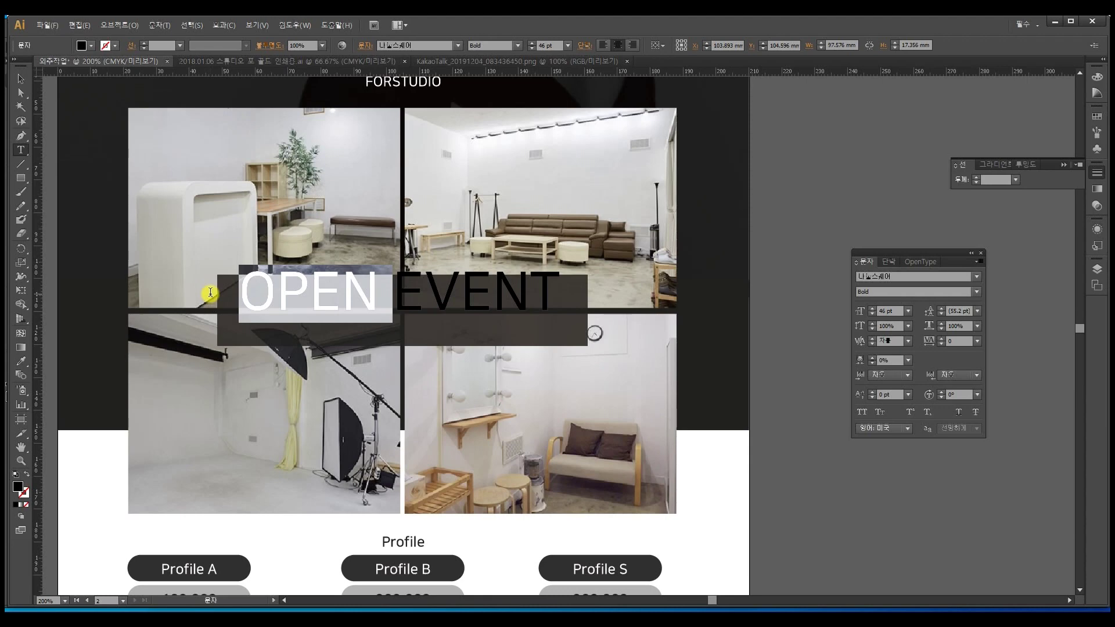
type("ㅎ")
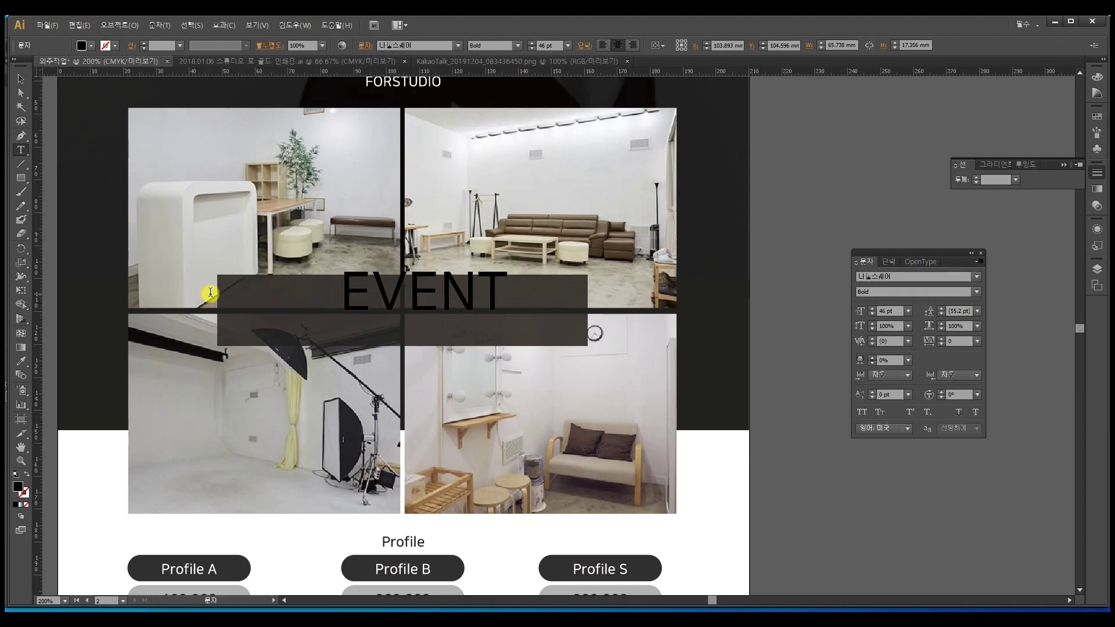
key("BackSpace")
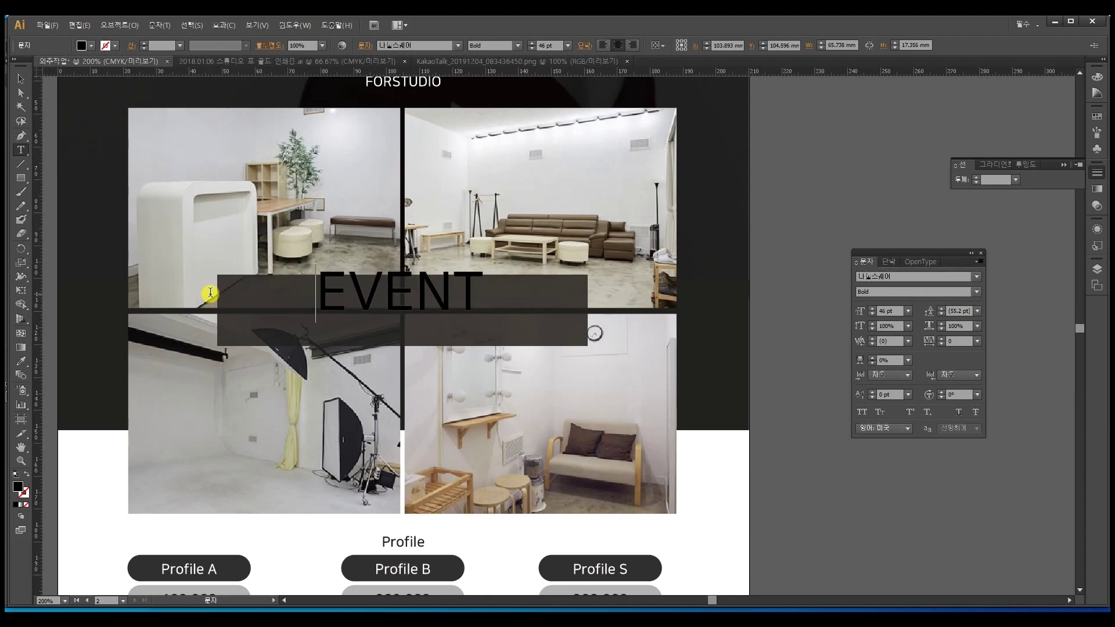
type("BIG")
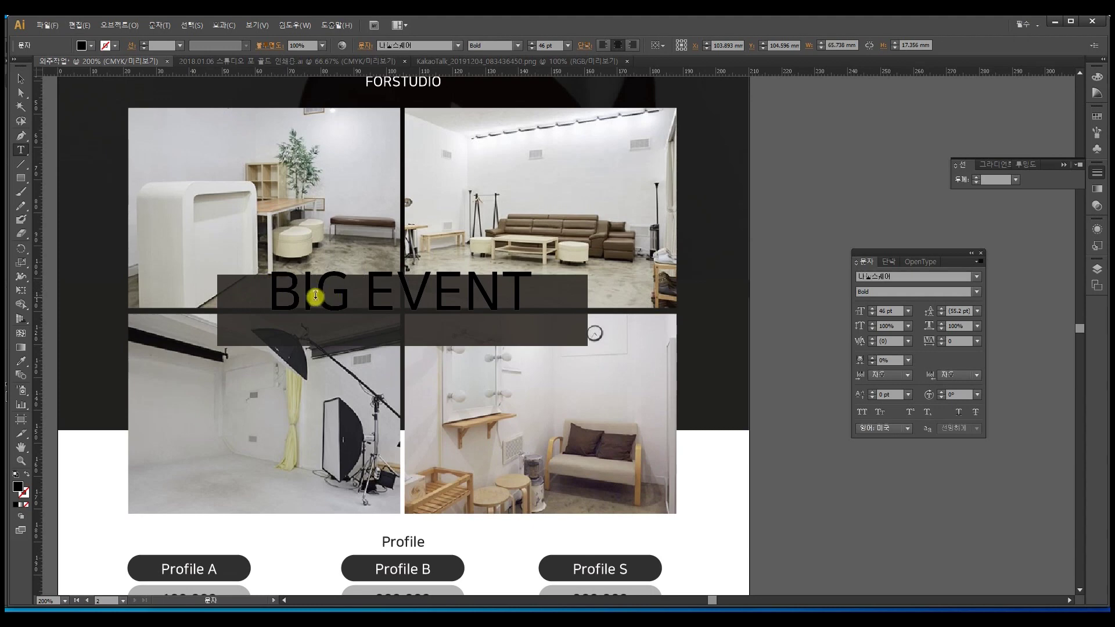
left_click_drag(297, 290, 517, 292)
left_click(501, 292)
left_click_drag(398, 292, 482, 298)
key("ctrl+a")
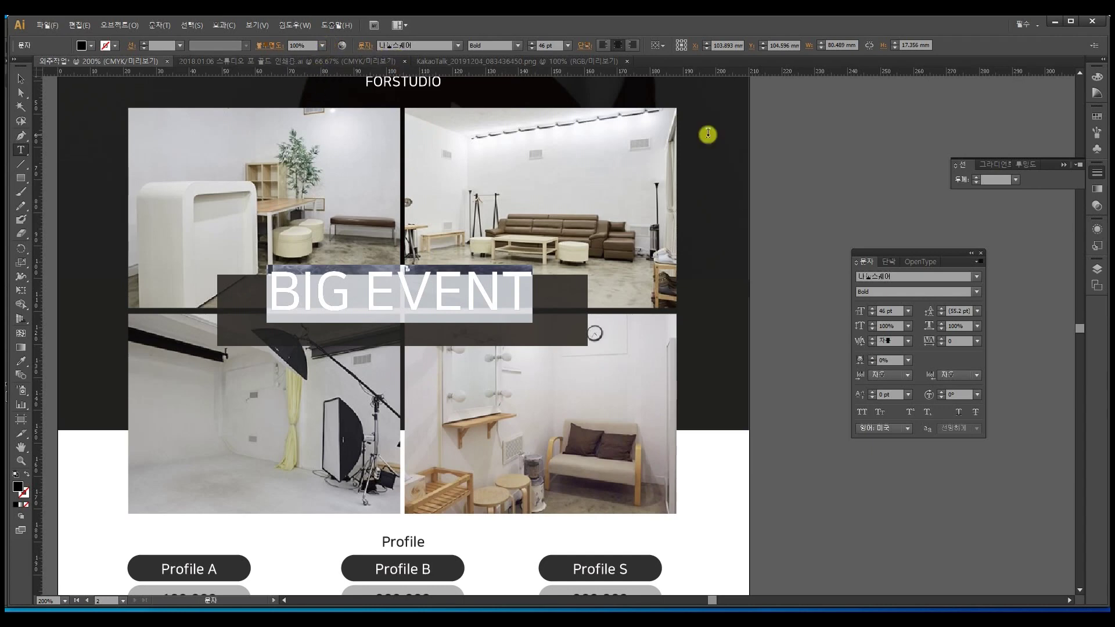
left_click(335, 308)
left_click_drag(372, 290, 575, 290)
left_click(323, 292)
double_click(323, 292)
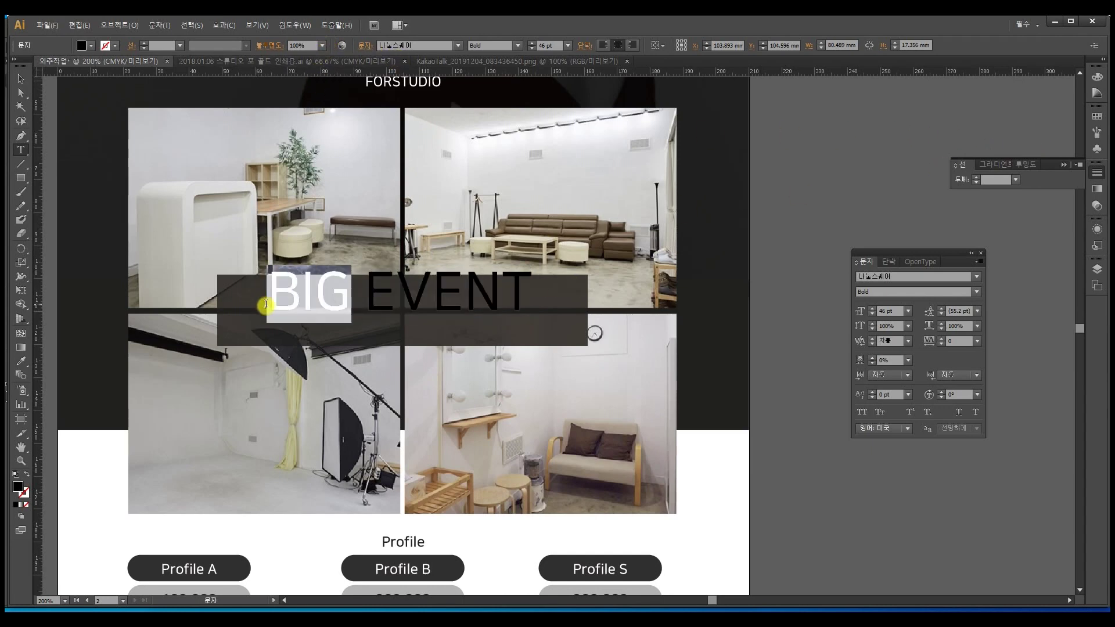
Change the fill colour of the whole BIG EVENT heading to white
left_click_drag(266, 290, 672, 306)
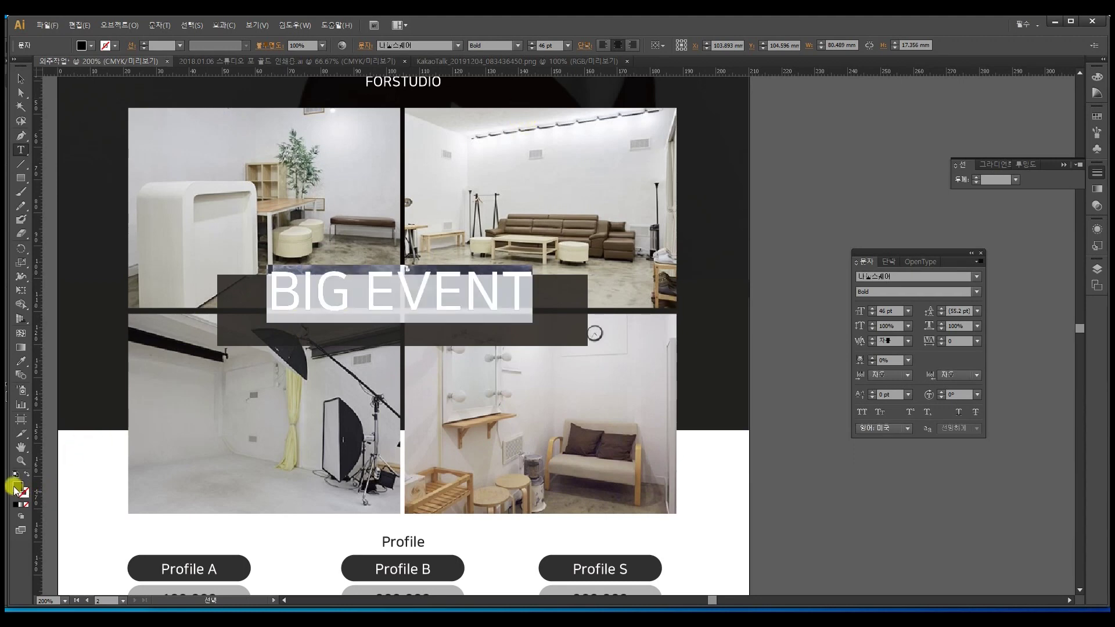
double_click(18, 487)
left_click_drag(430, 247, 401, 234)
left_click(681, 246)
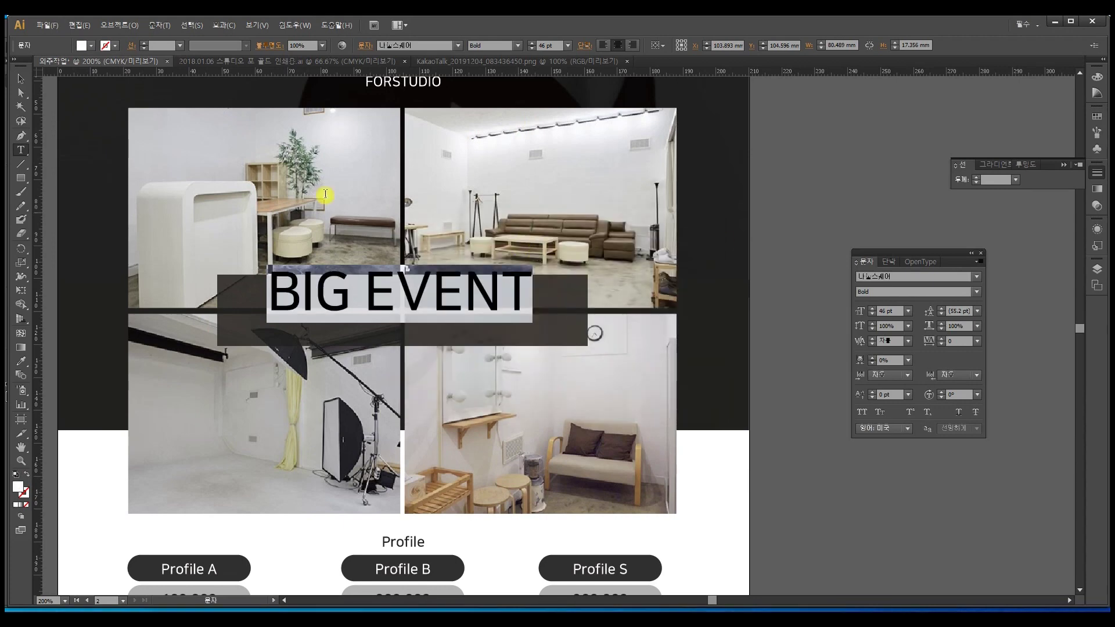
Move the BIG EVENT heading down to the centre of the semi-transparent rectangle
left_click(20, 79)
left_click_drag(466, 293, 472, 320)
left_click_drag(474, 324, 471, 322)
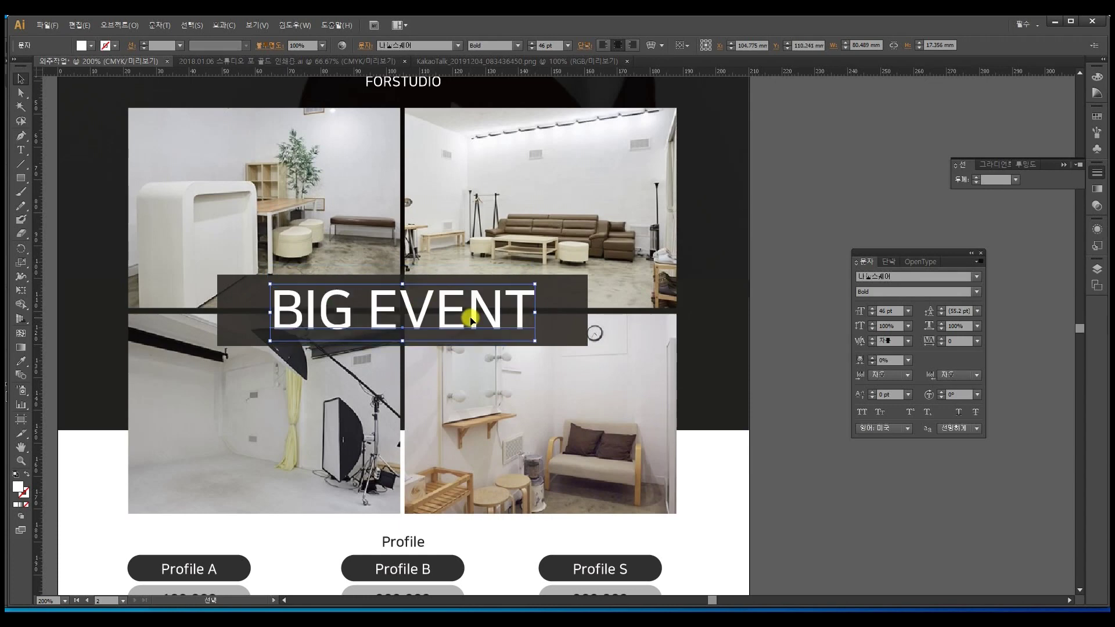
left_click(567, 319)
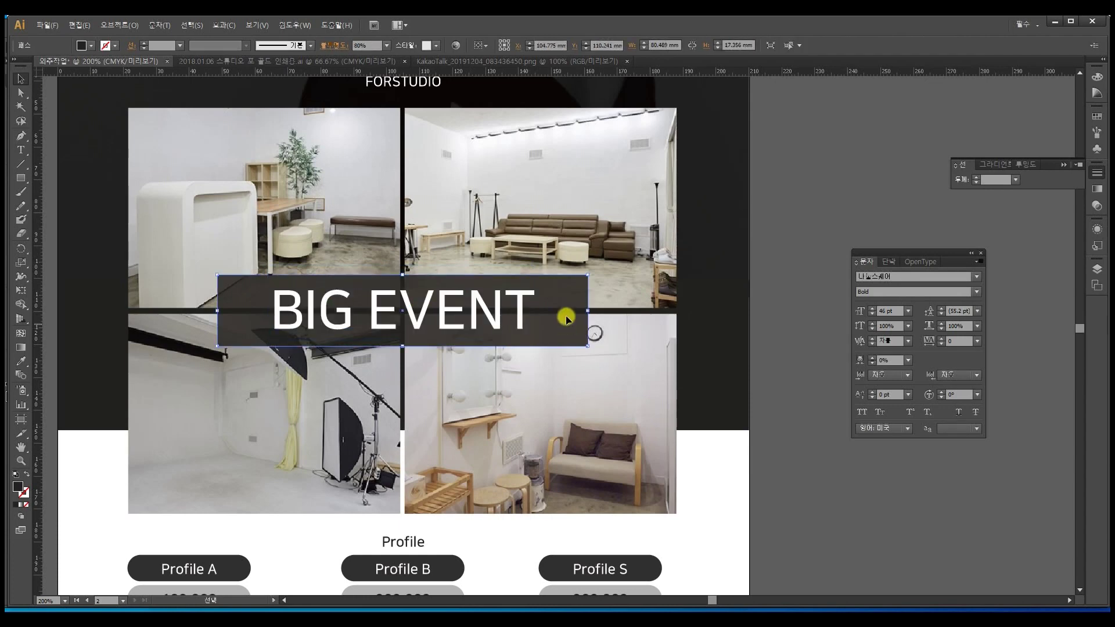
Set the opacity of the dark rectangle behind the BIG EVENT heading to 90%
left_click(386, 46)
left_click(404, 173)
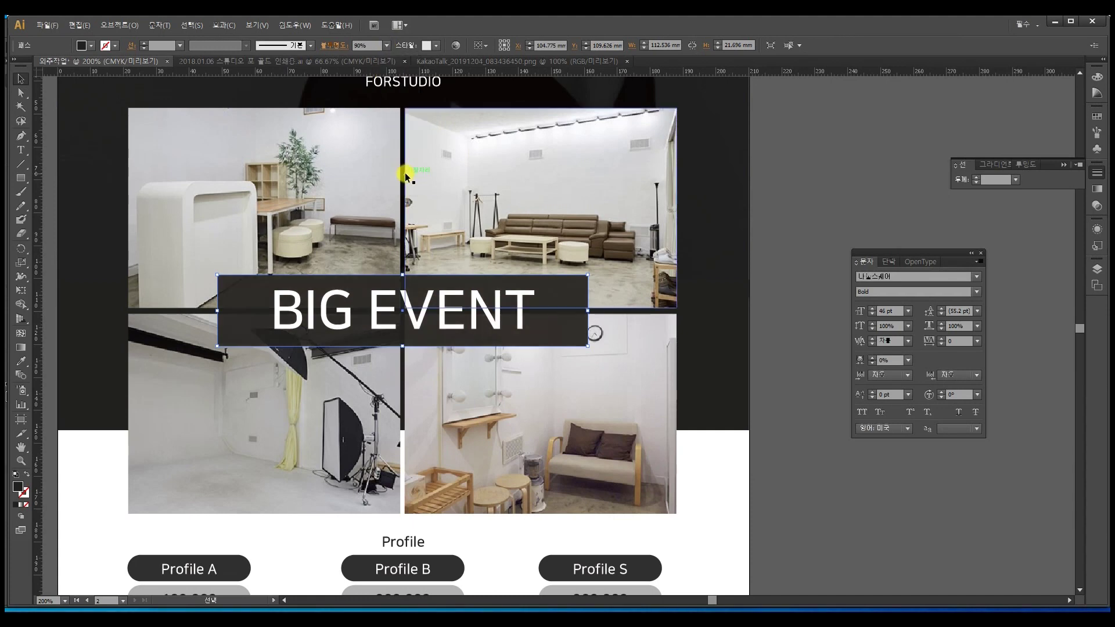
left_click(790, 217)
Change the fill colour of only the word BIG in the BIG EVENT heading to grey AAAAAA
double_click(423, 308)
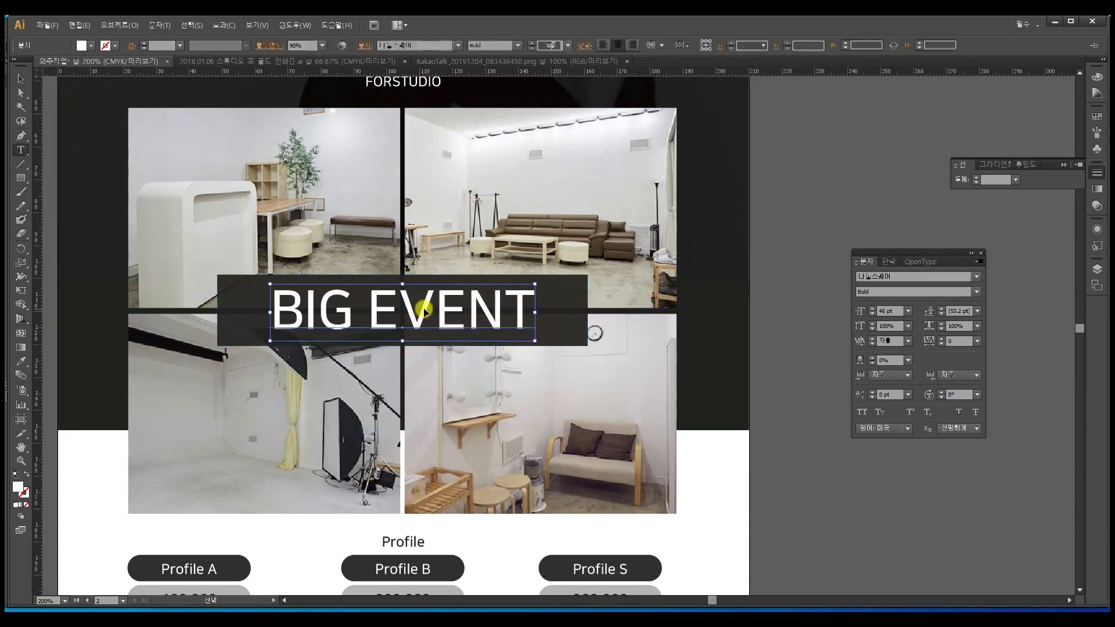
left_click_drag(350, 308, 215, 306)
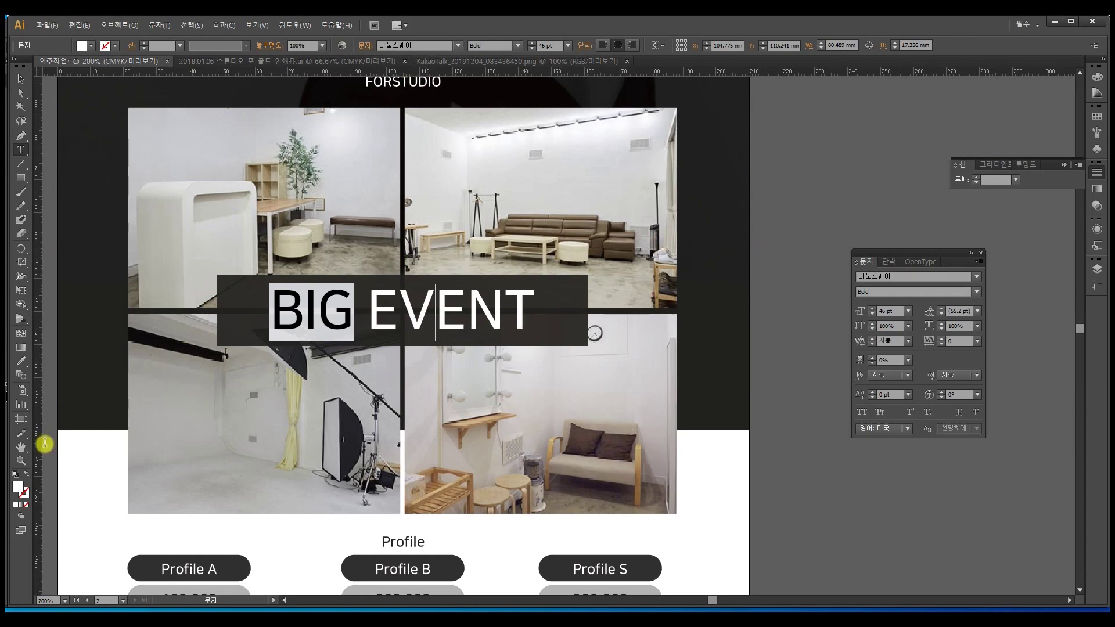
double_click(19, 487)
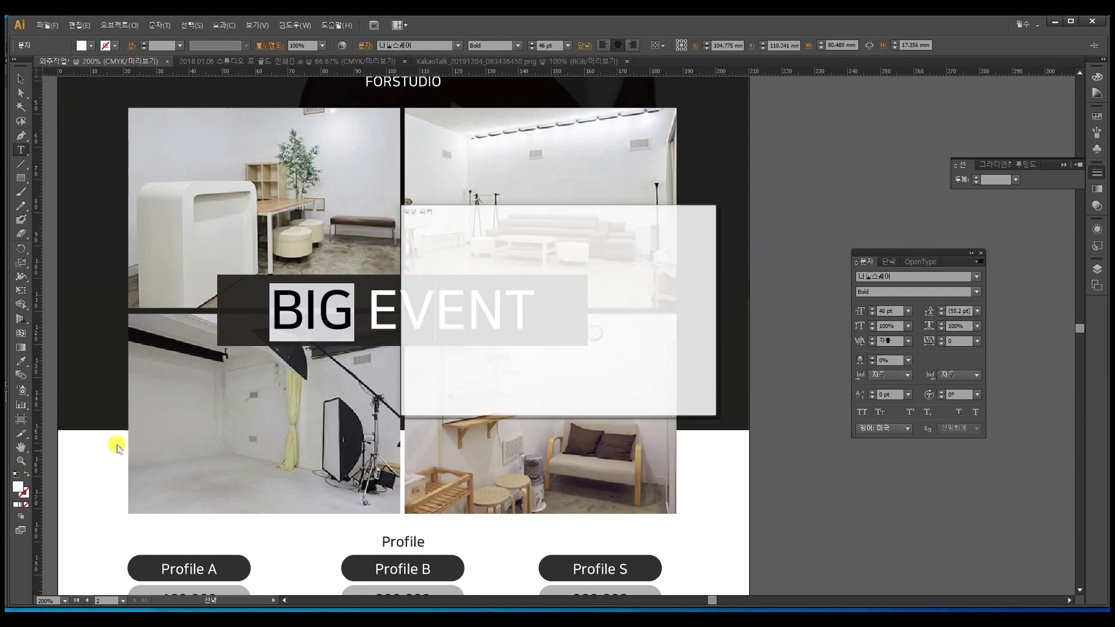
left_click(388, 329)
type("AAAAAA")
key("Tab")
left_click(668, 249)
left_click(410, 319)
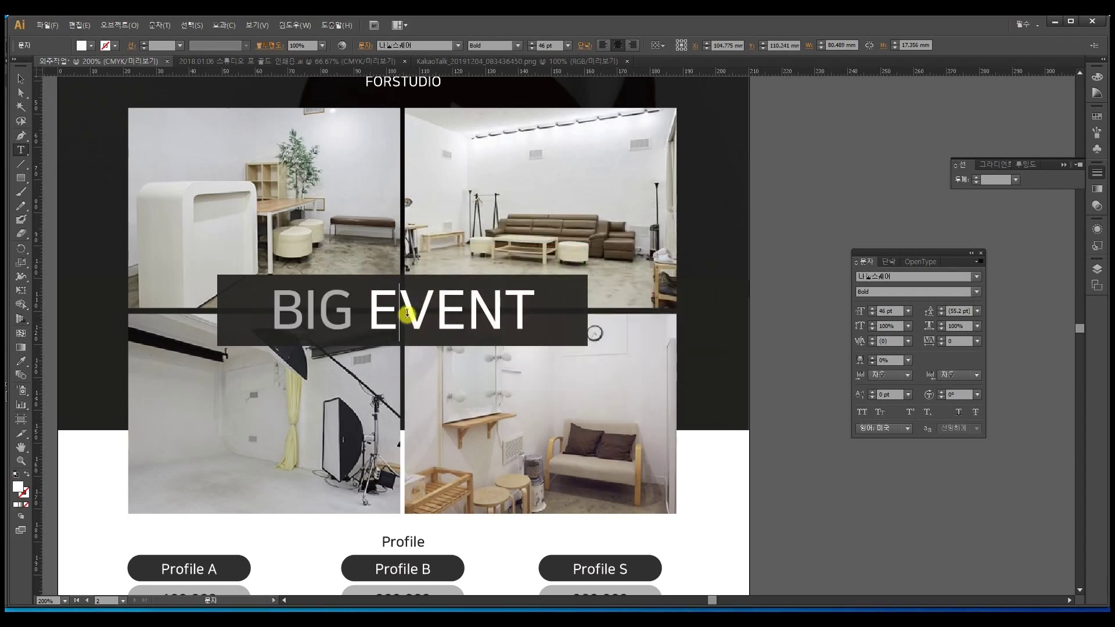
left_click_drag(372, 302, 585, 301)
left_click(486, 303)
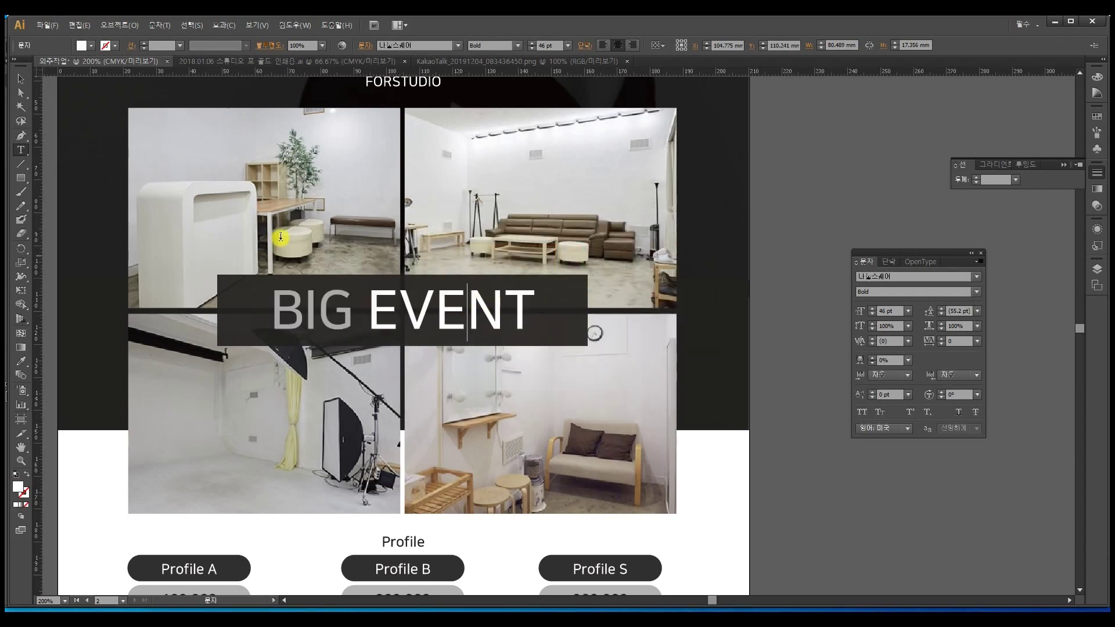
left_click(21, 79)
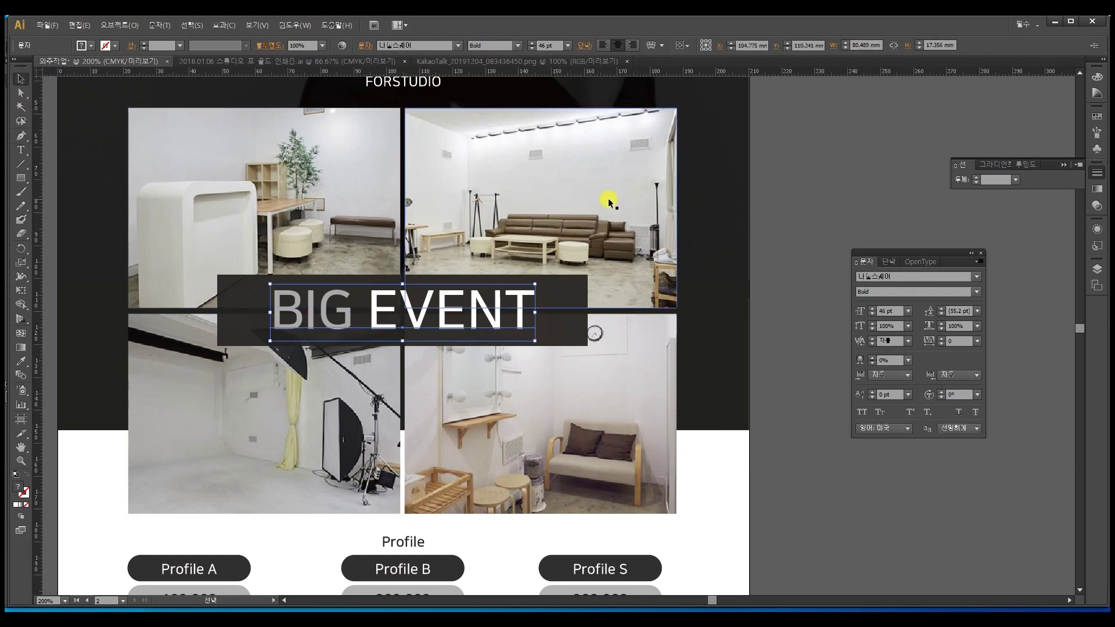
left_click(793, 176)
Enlarge the Profile heading above the price table to 18 pt and move it slightly up towards the photos
key("ctrl+minus")
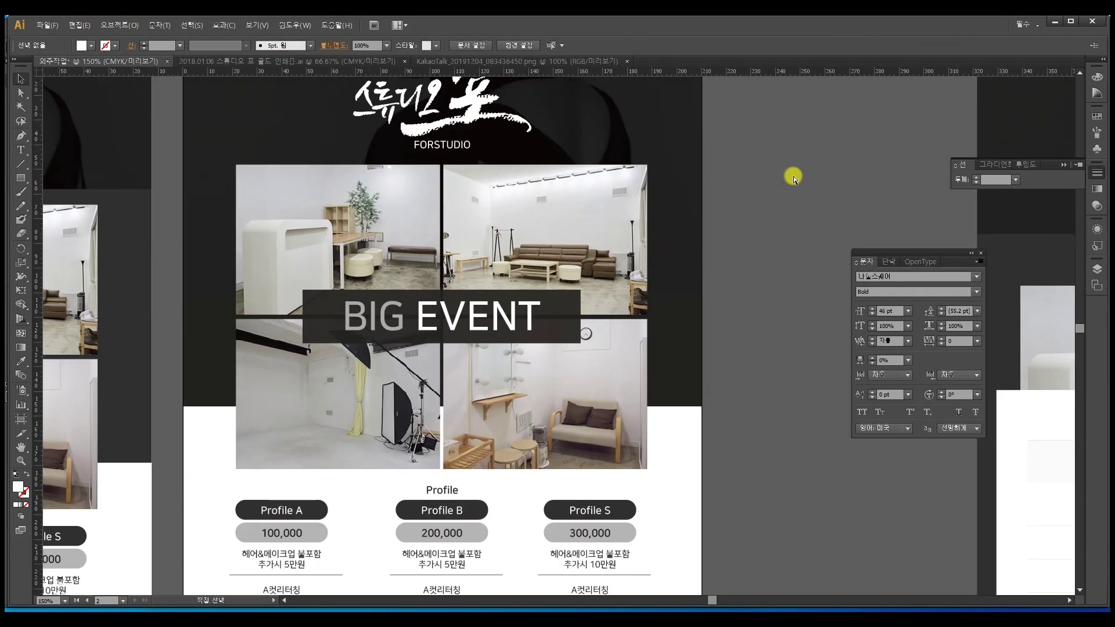
key("ctrl+minus")
left_click_drag(652, 351, 509, 292)
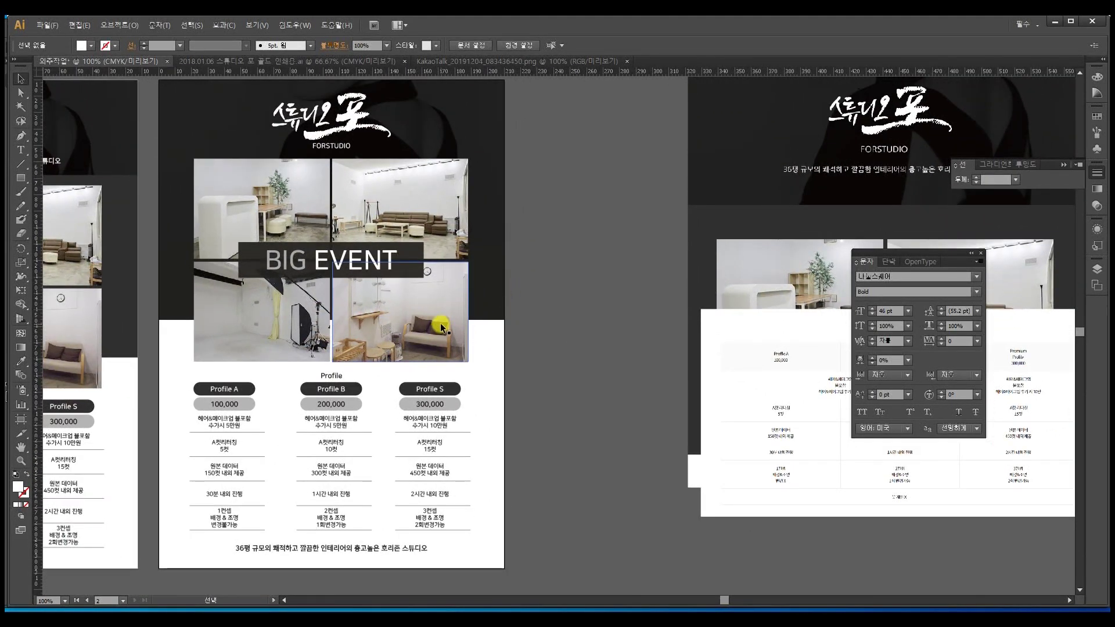
left_click(337, 377)
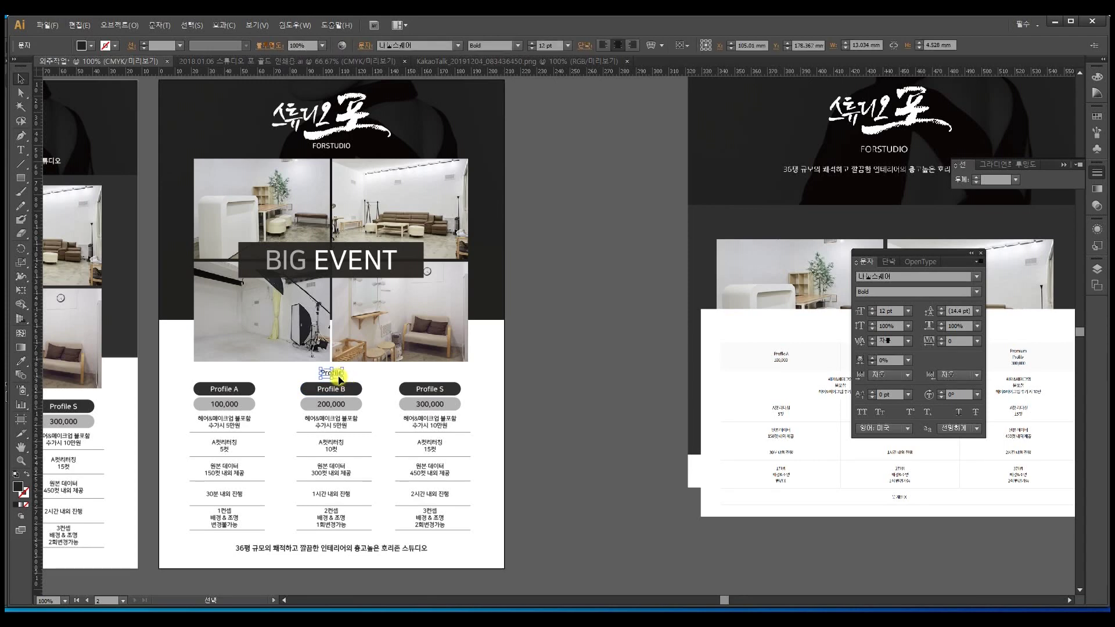
left_click_drag(342, 369, 461, 339)
key("ctrl+equal")
left_click(381, 368)
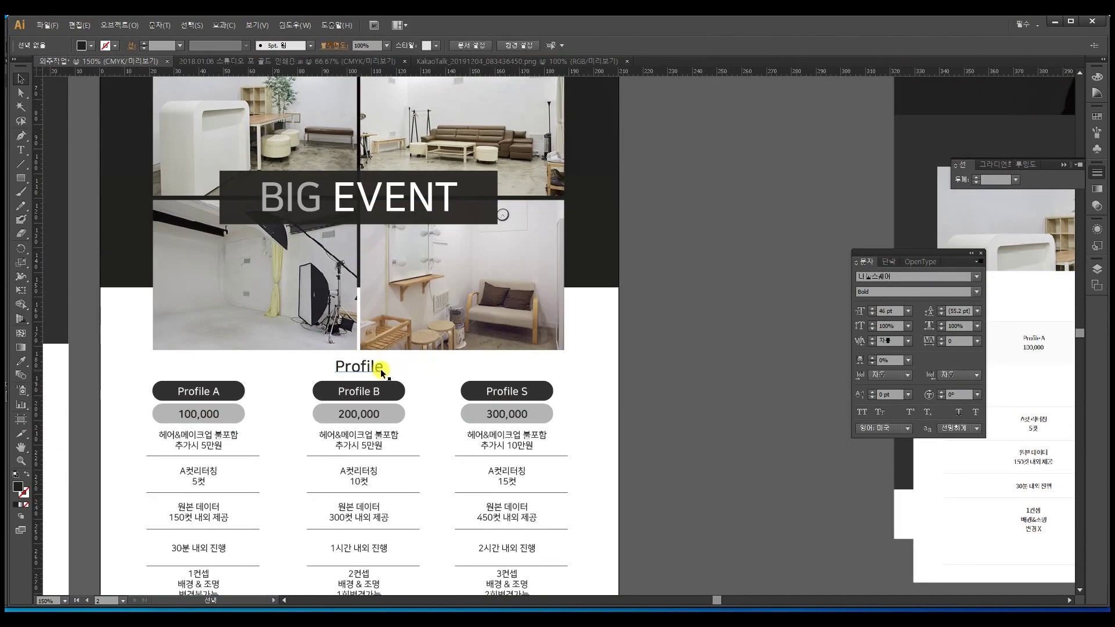
left_click_drag(379, 367, 378, 363)
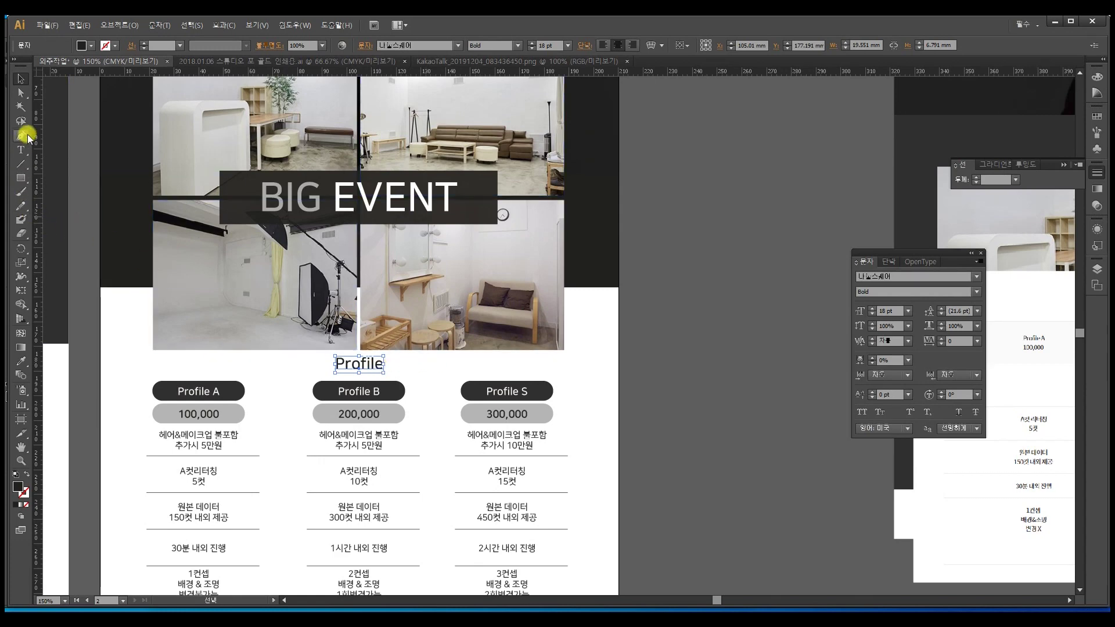
Draw a short horizontal line about 7.4 mm long to the left of the Profile heading, with a dark stroke and no fill
left_click(21, 164)
left_click_drag(326, 364, 306, 364)
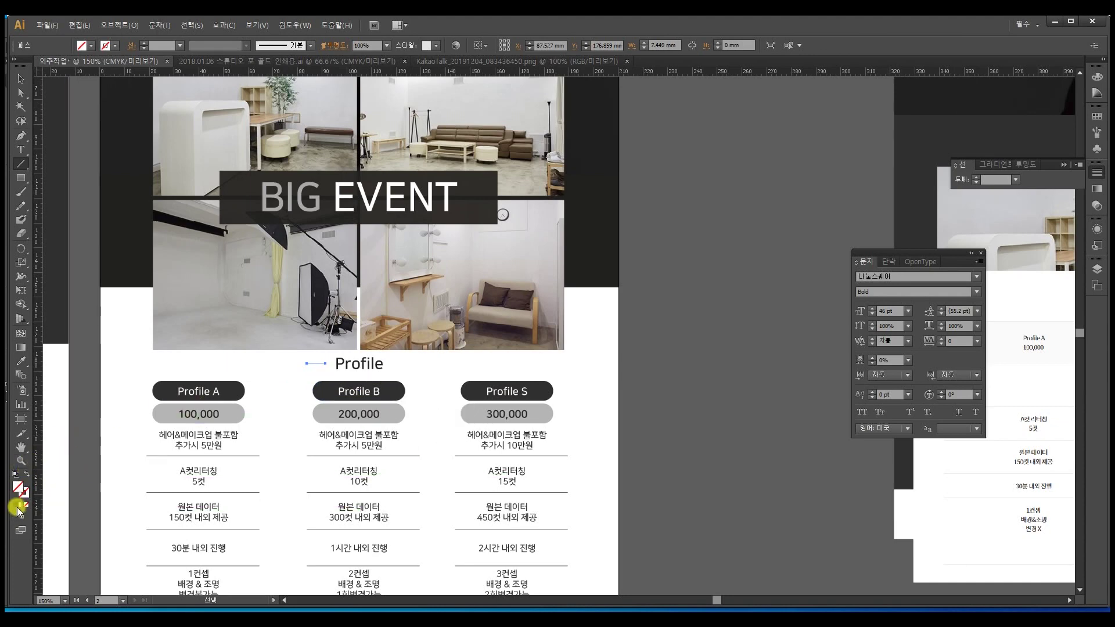
left_click(16, 506)
left_click(21, 77)
left_click(243, 394)
Copy the short line to the right of the Profile heading and centre-align the lines and heading horizontally
left_click_drag(318, 364, 403, 366)
left_click(317, 362, "shift")
left_click(340, 360, "shift")
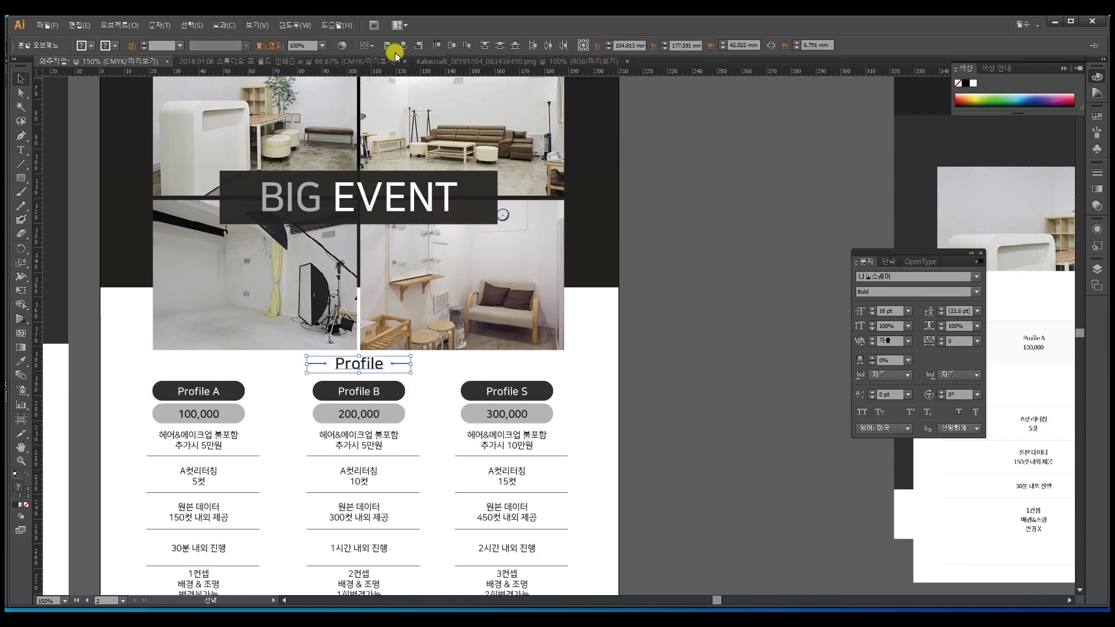
left_click(405, 46)
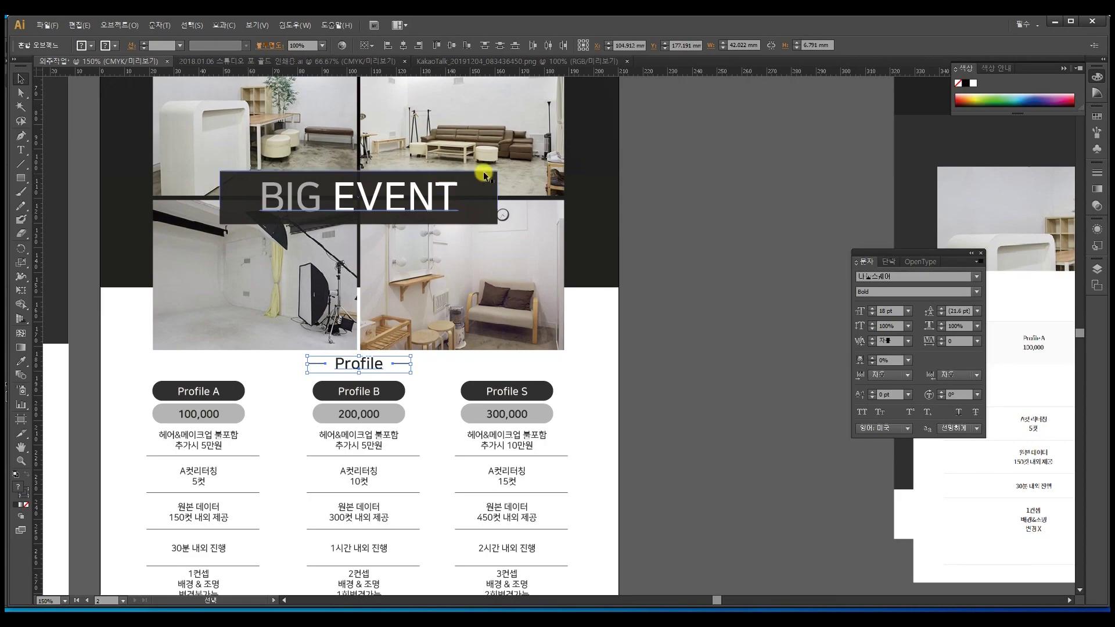
left_click(597, 315)
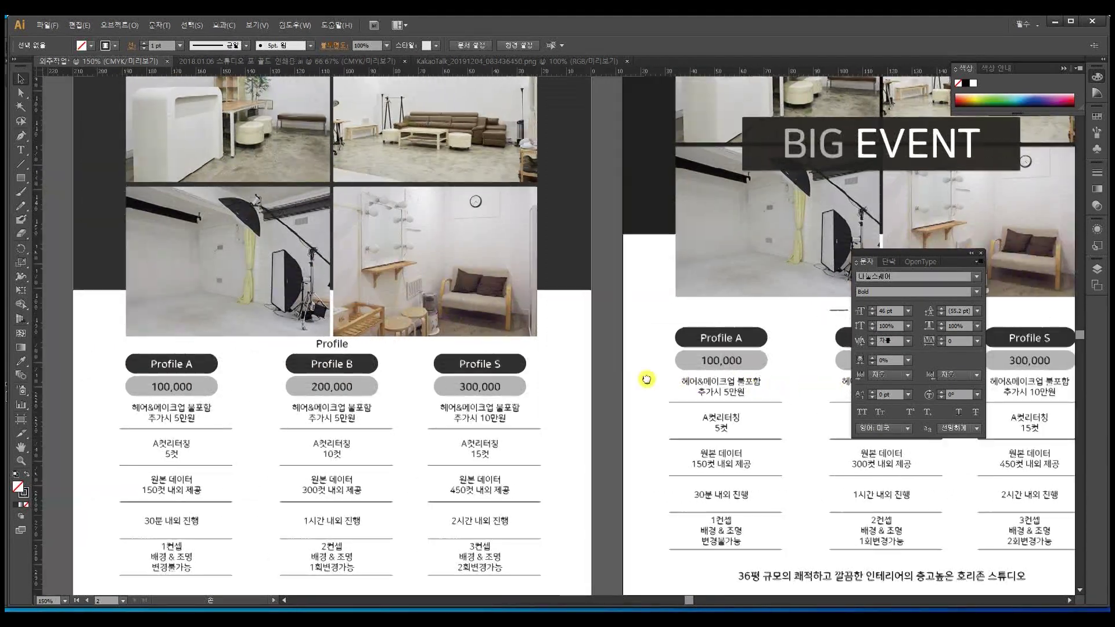
Place a vertical guide at the horizontal centre of the BIG EVENT artboard, using the full-width dark rectangle as reference
left_click_drag(647, 379, 416, 363)
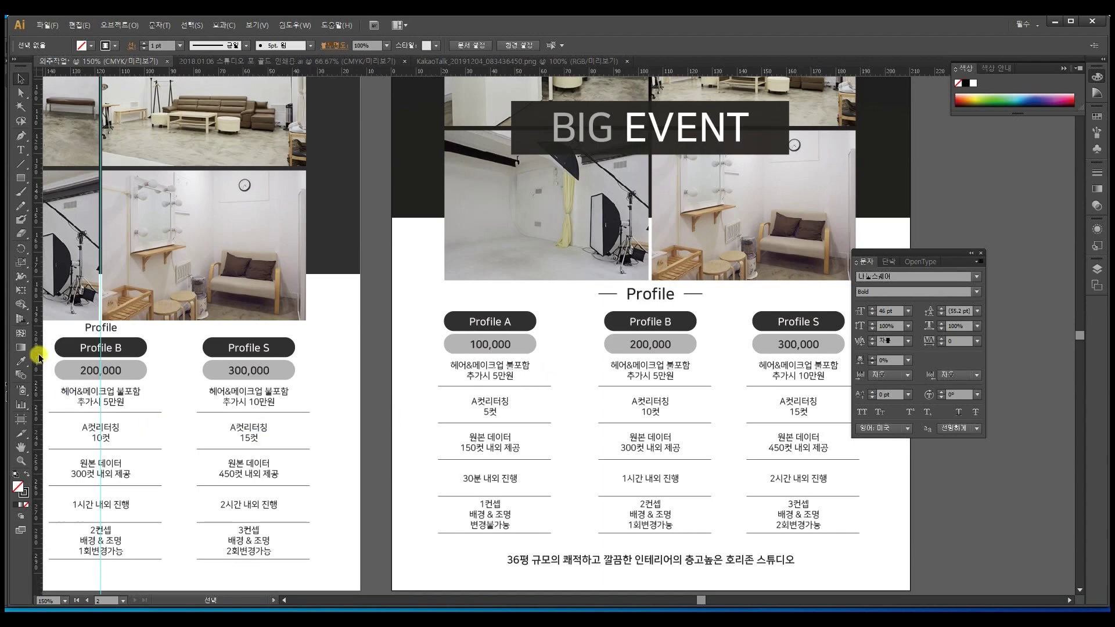
left_click_drag(604, 304, 475, 340)
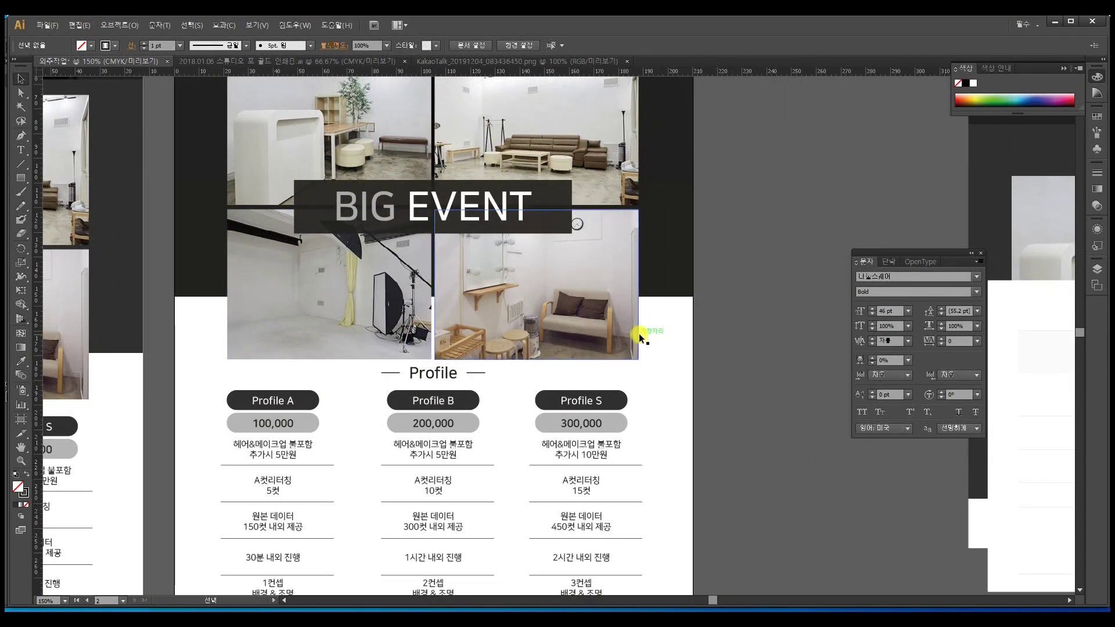
left_click(666, 279)
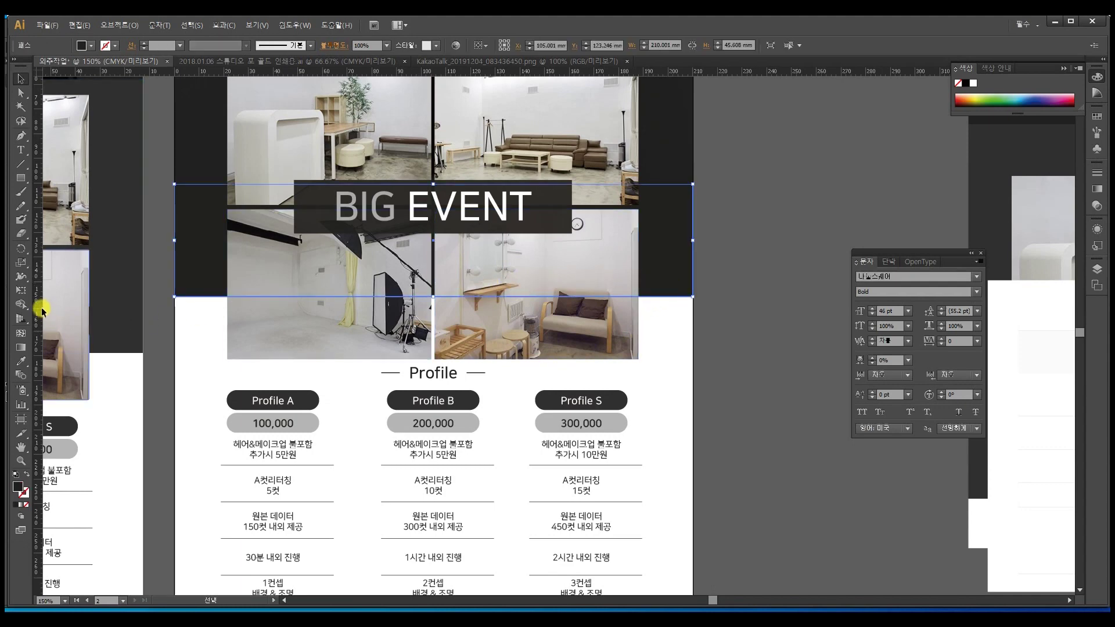
left_click_drag(43, 306, 433, 435)
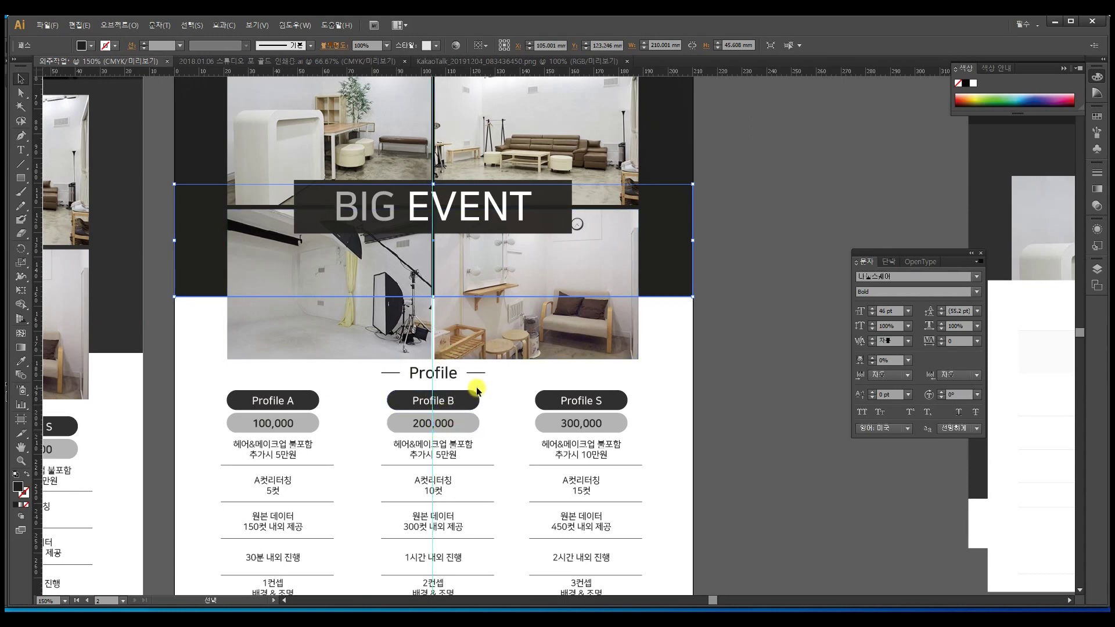
left_click(505, 379)
Match the tagline below the price table to the table's body text style, 10 pt Regular, with the Eyedropper tool
left_click_drag(506, 374, 447, 276)
left_click(488, 512)
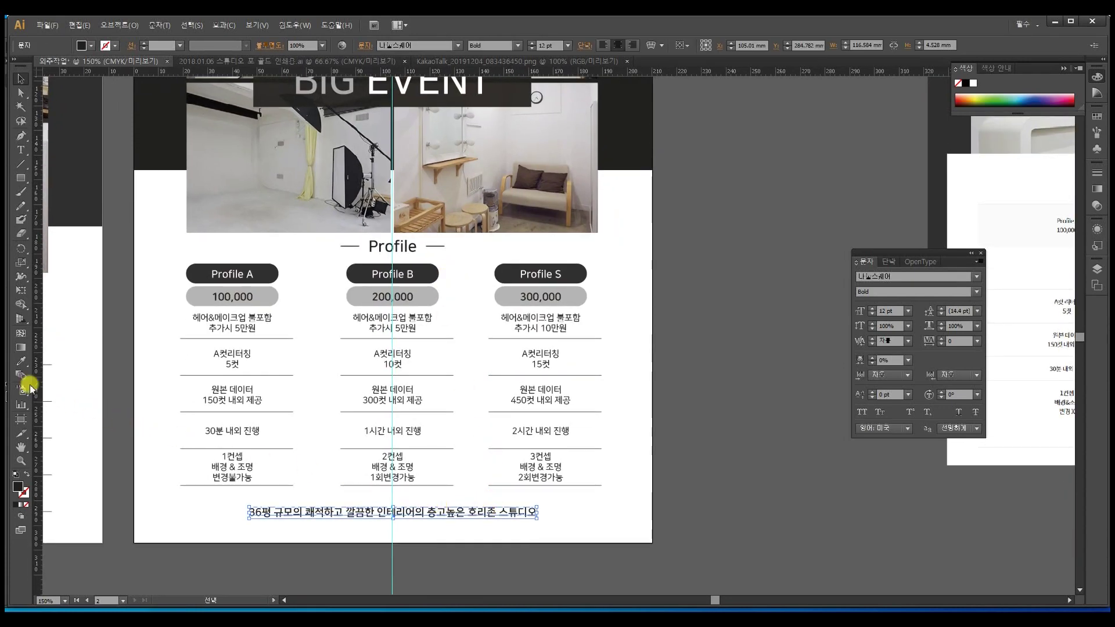
left_click(21, 360)
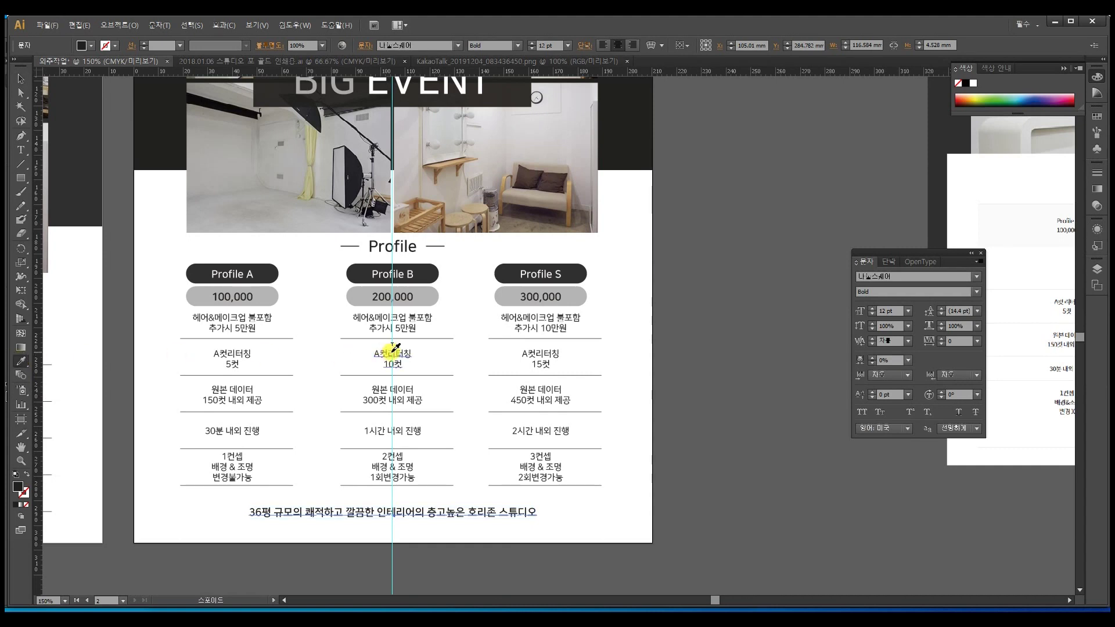
left_click(392, 353)
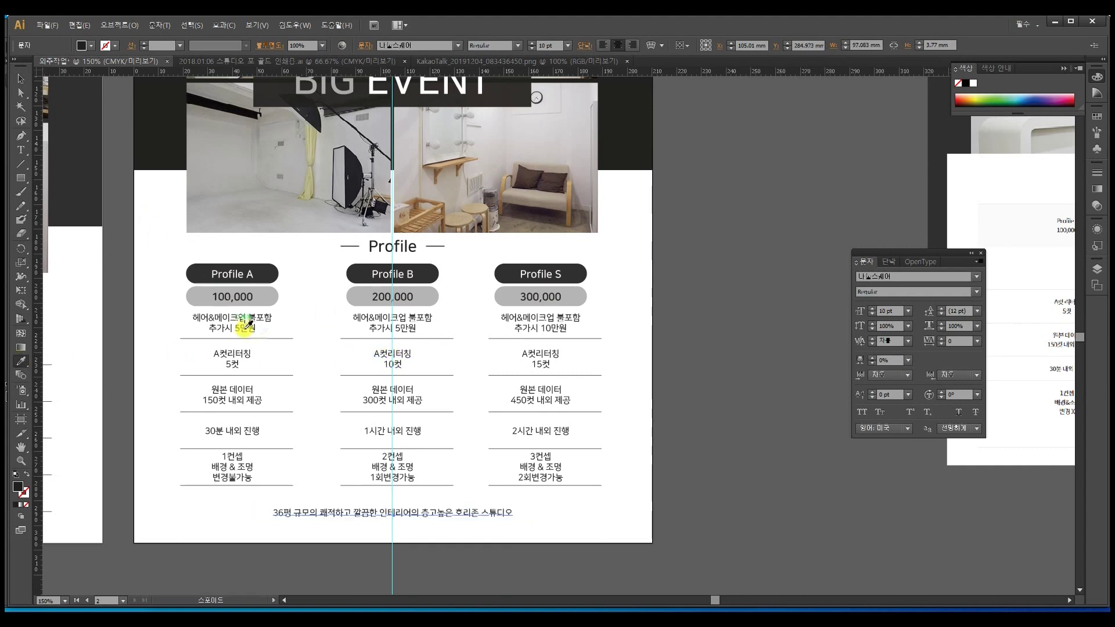
left_click(21, 78)
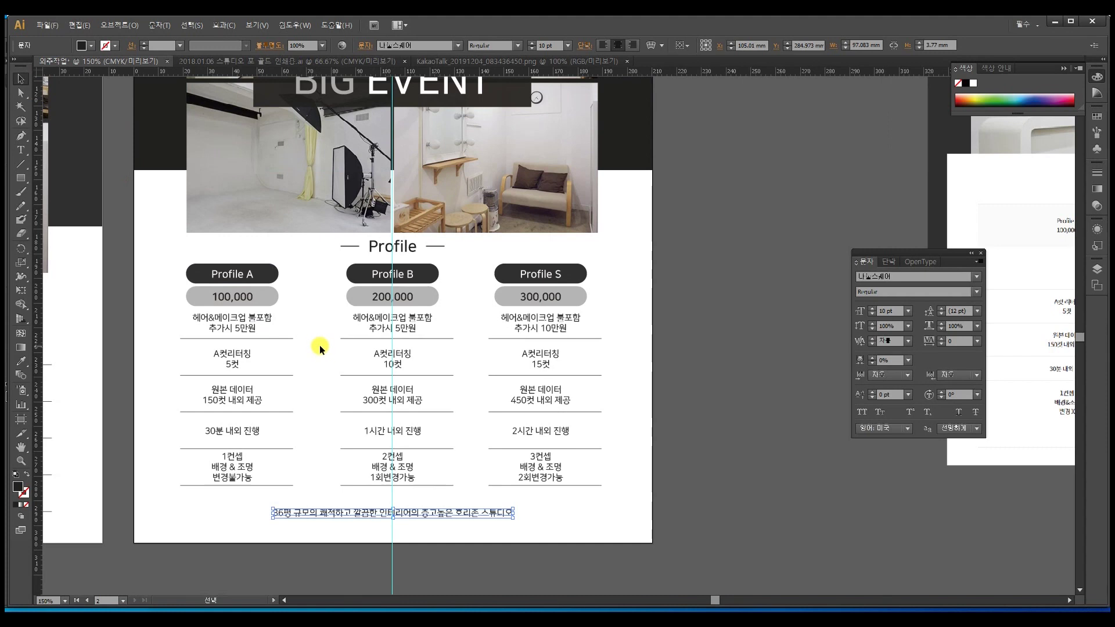
Nudge the tagline below the price table down to about 286.7 mm, keeping it on the centre guide
key("Down")
key("Down")
key("Down")
key("Left")
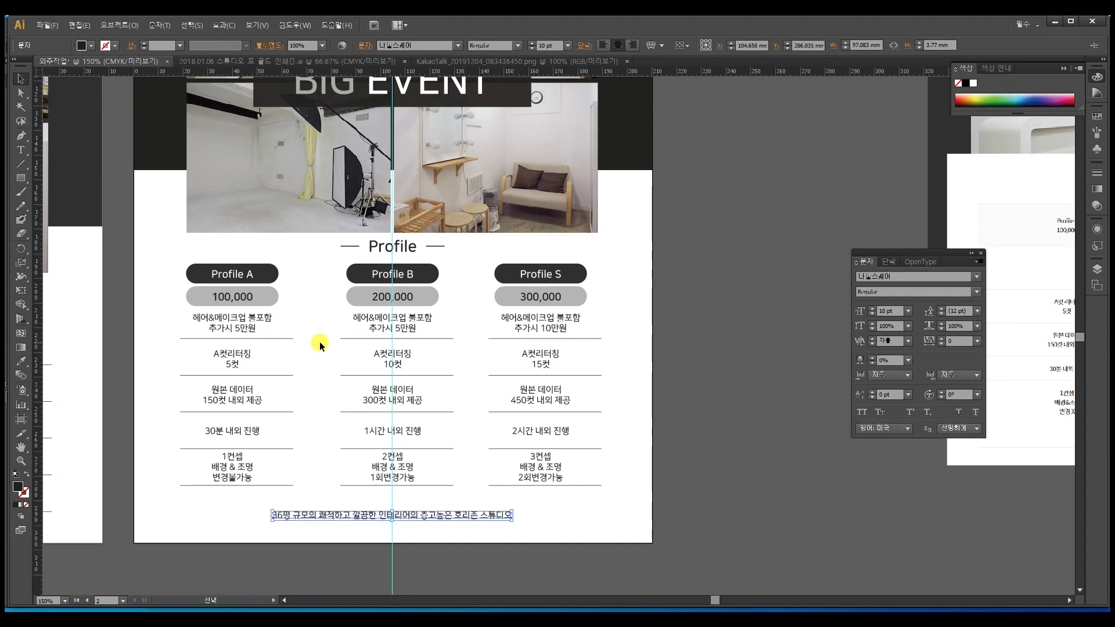
key("Right")
key("Down")
key("Down")
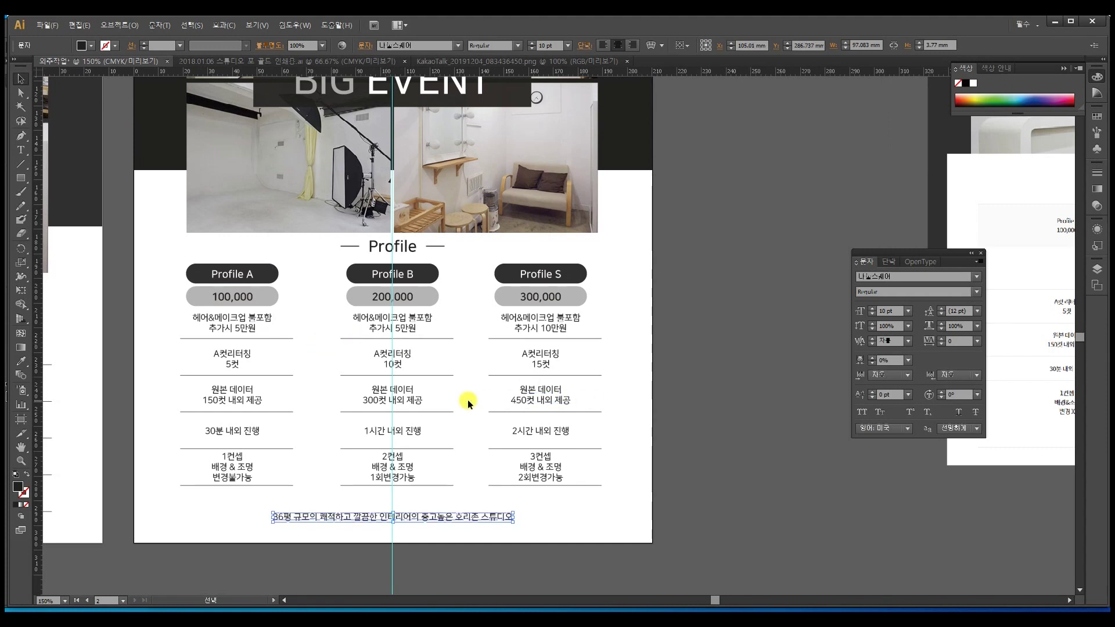
left_click(468, 402)
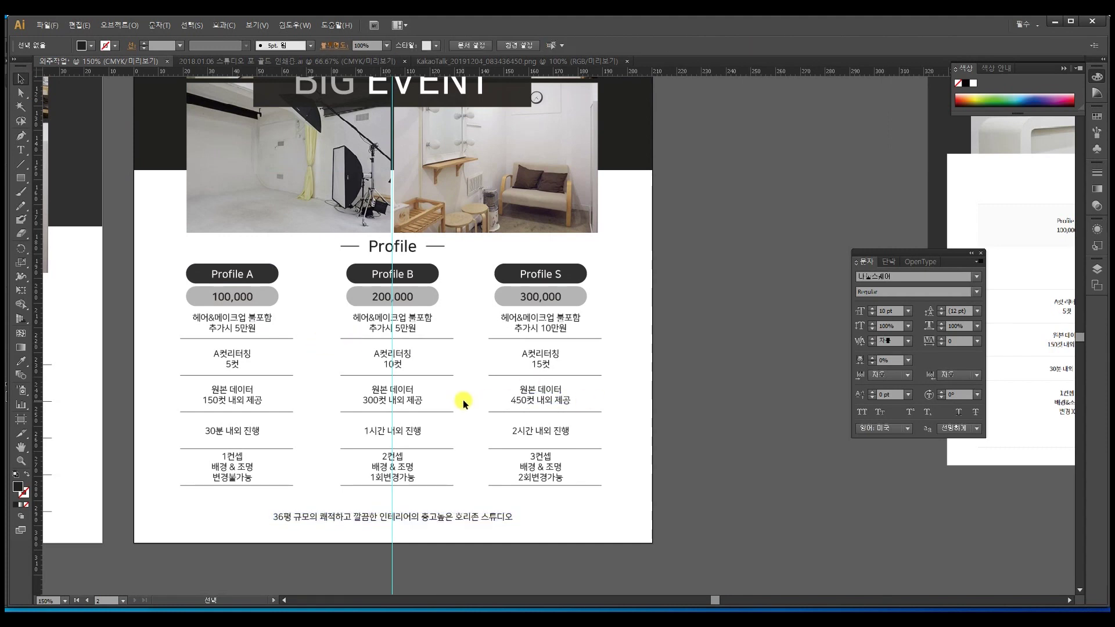
Centre-align the contents of the Profile B, Profile S and Profile A columns horizontally, one column at a time
left_click(364, 297)
left_click(402, 47)
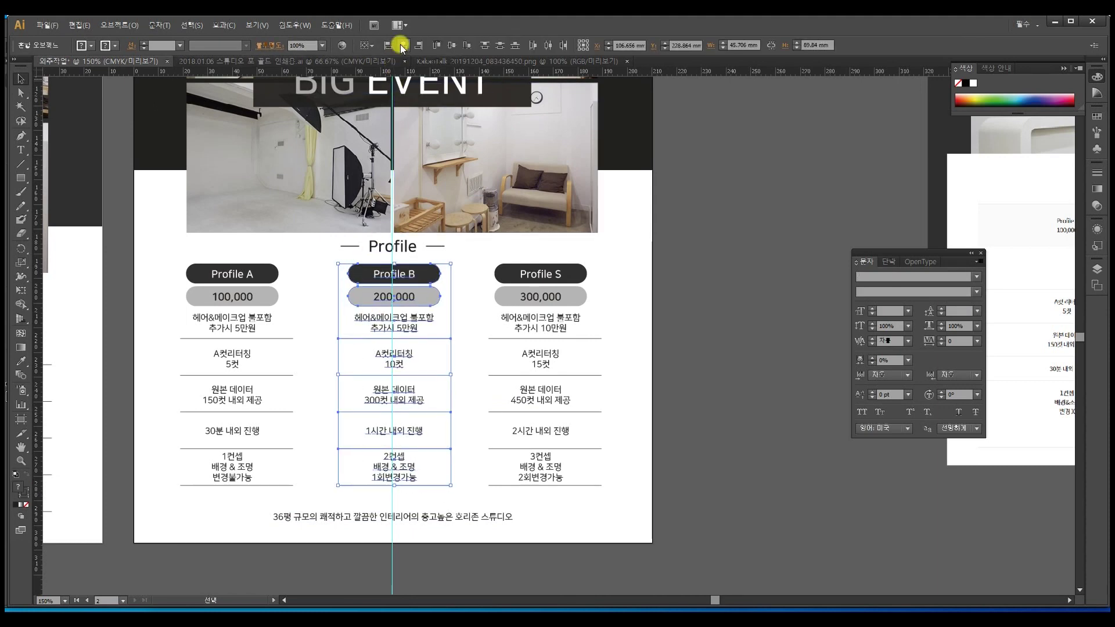
left_click(403, 46)
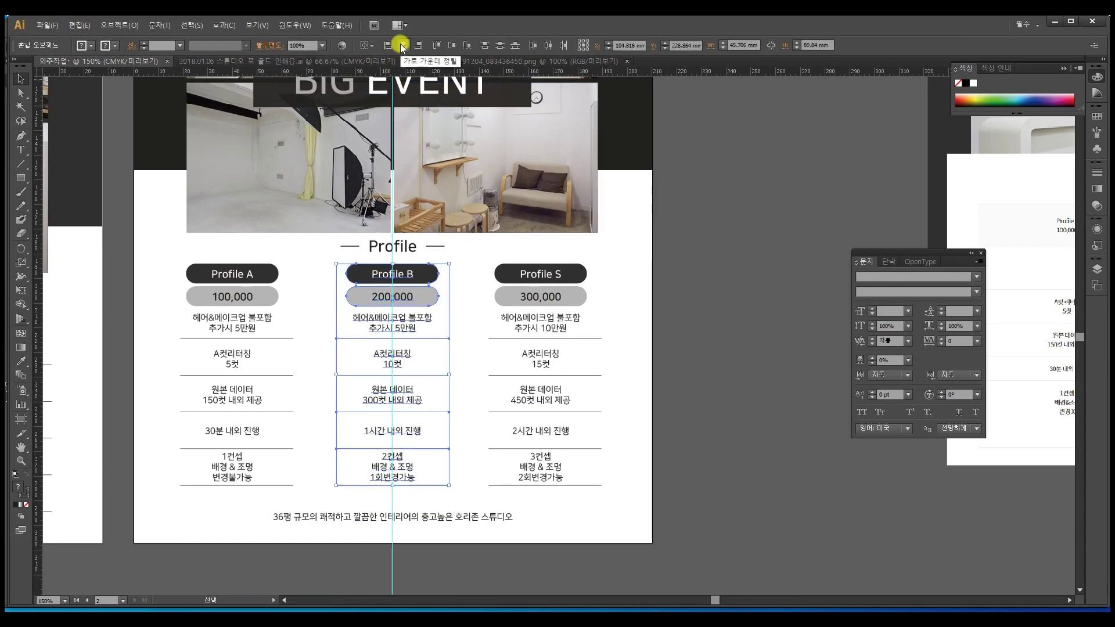
left_click(500, 271)
left_click(405, 45)
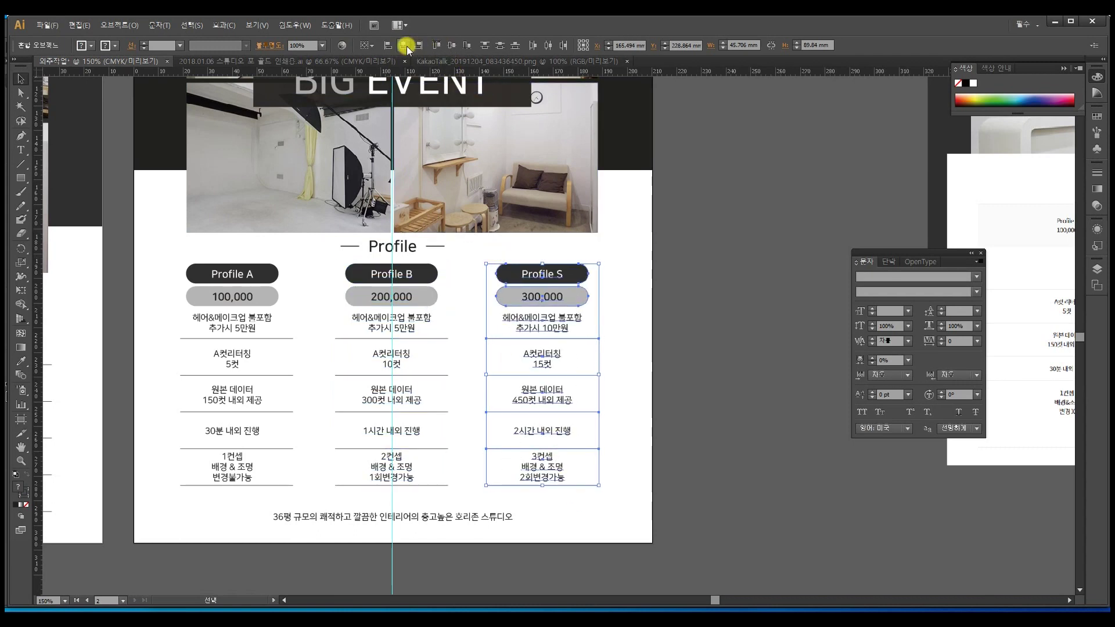
left_click(224, 270)
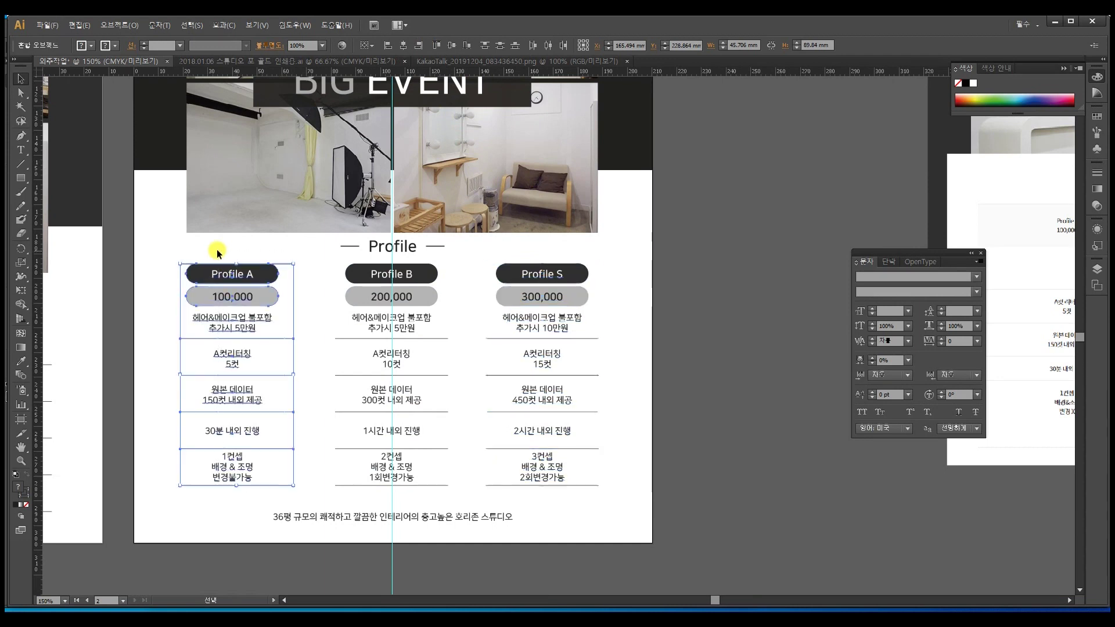
left_click(405, 45)
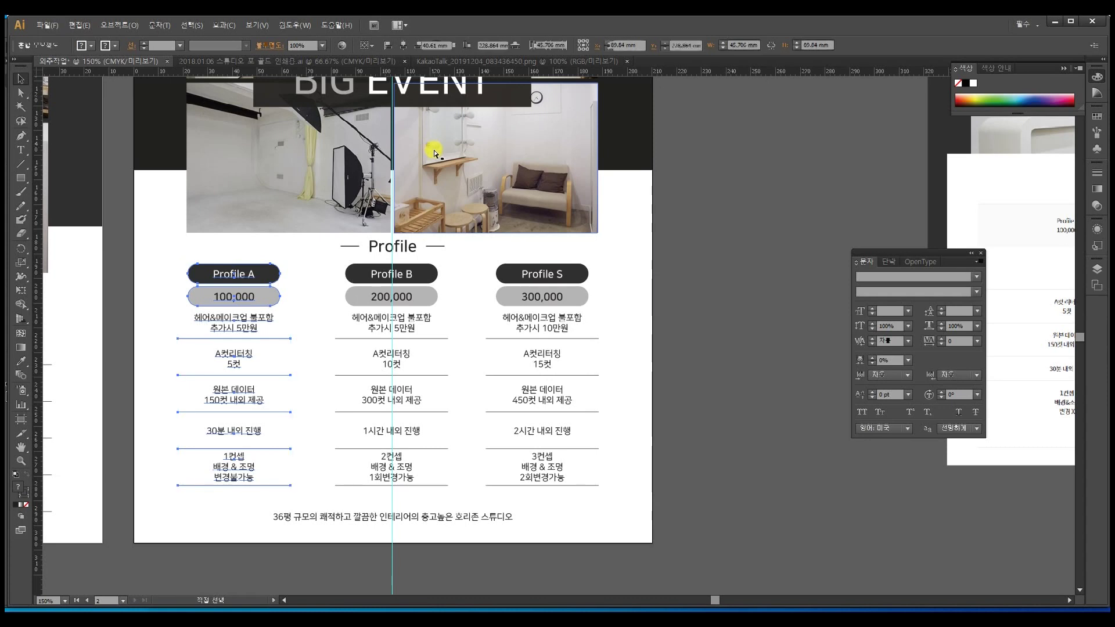
Distribute the Profile A, Profile B and Profile S columns at equal horizontal spacing
left_click(504, 268)
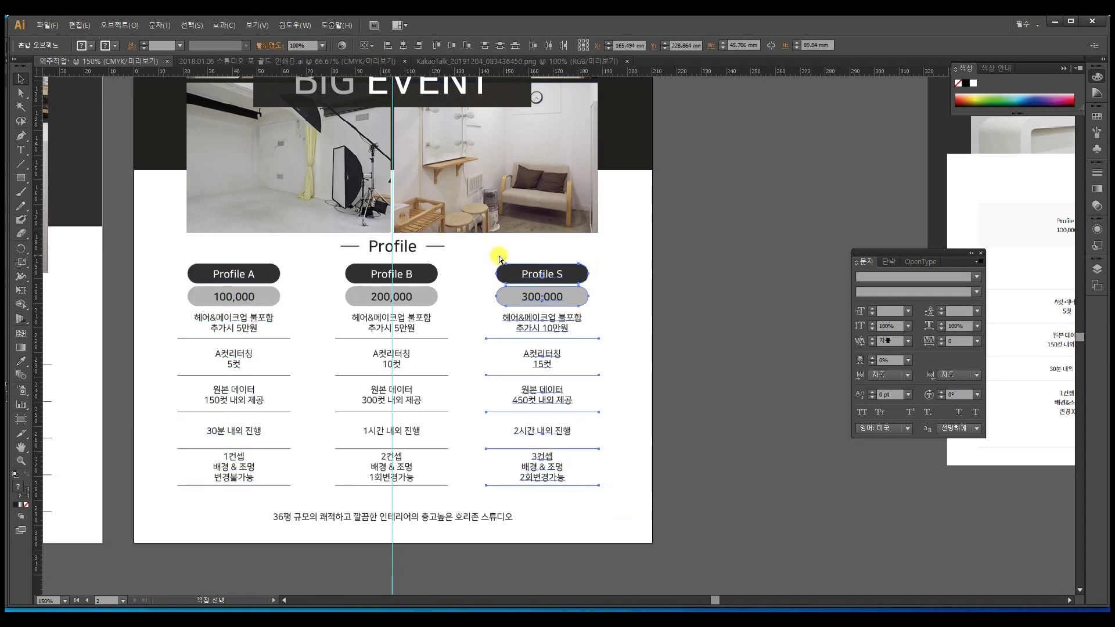
left_click(249, 293, "shift")
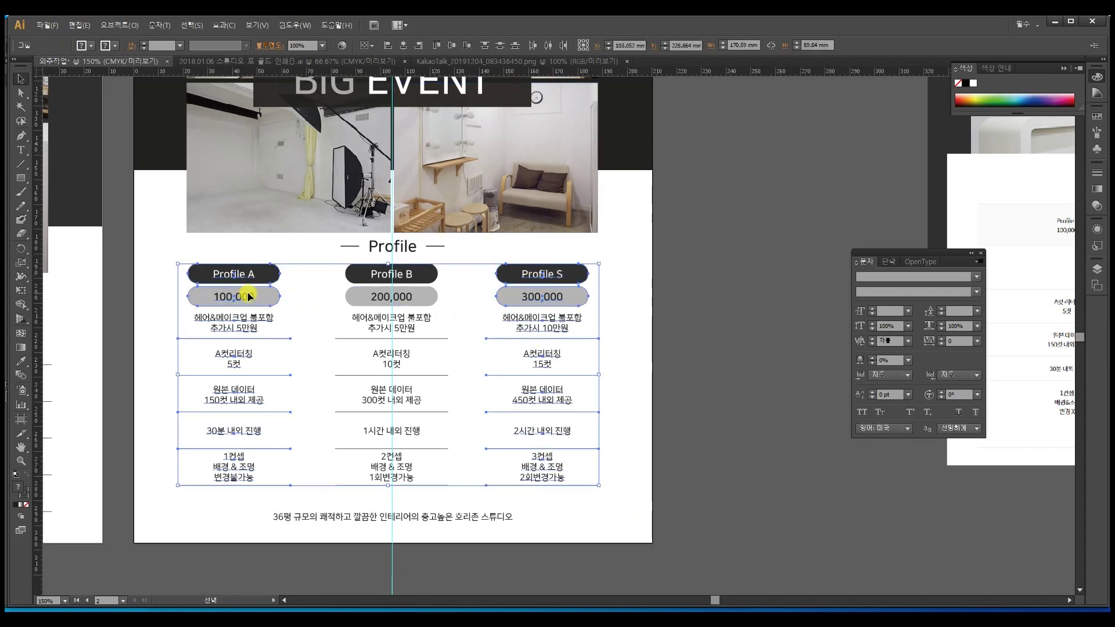
left_click(363, 291, "shift")
left_click(364, 287)
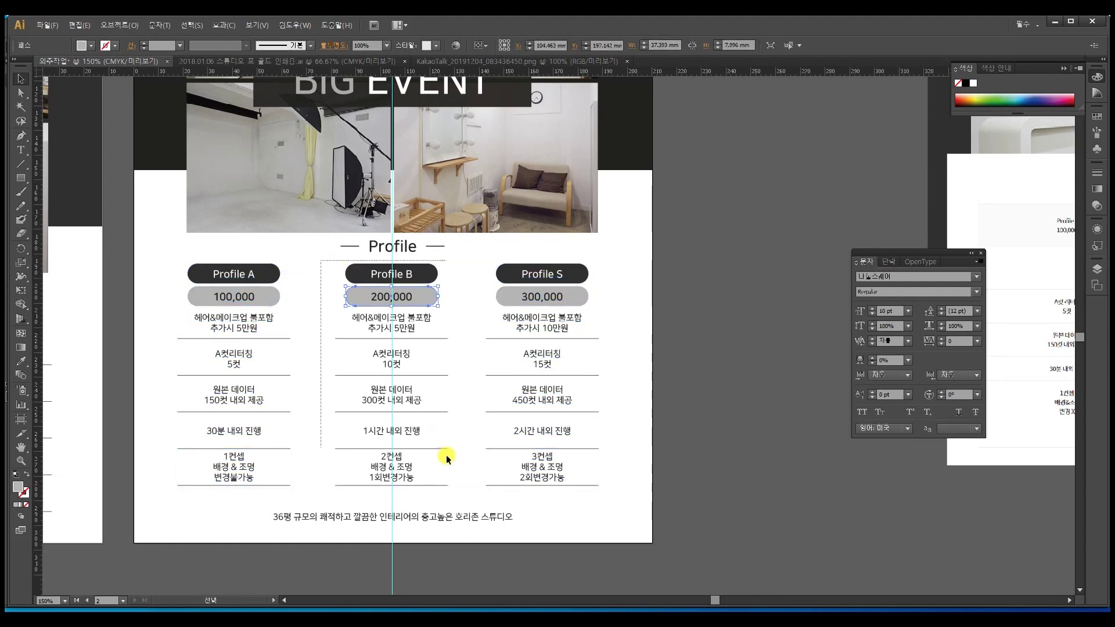
left_click_drag(172, 269, 558, 452)
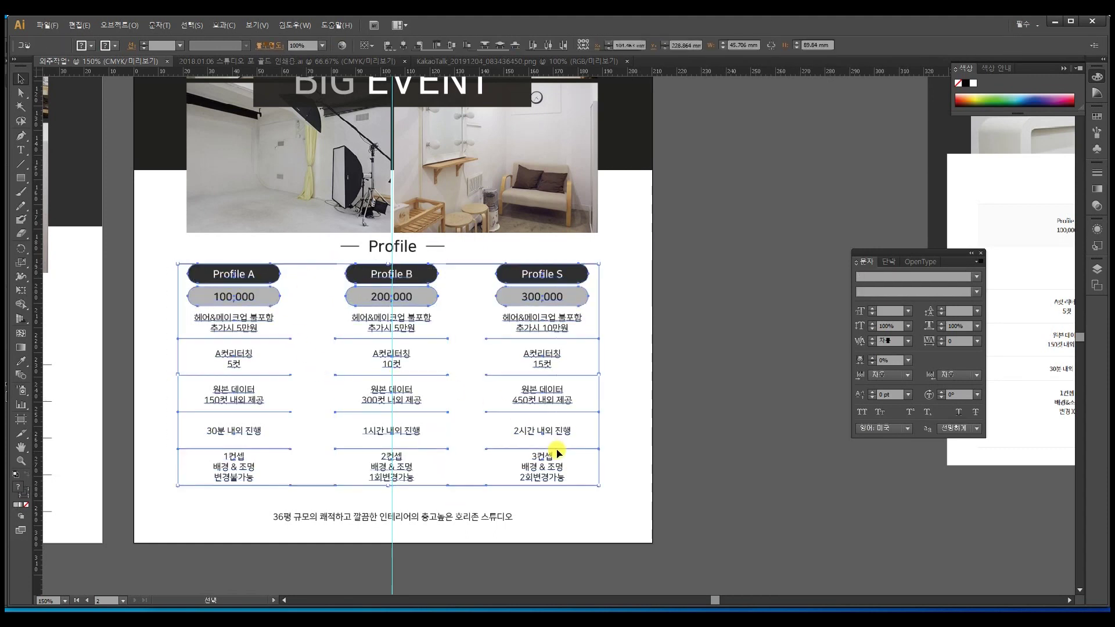
left_click(405, 44)
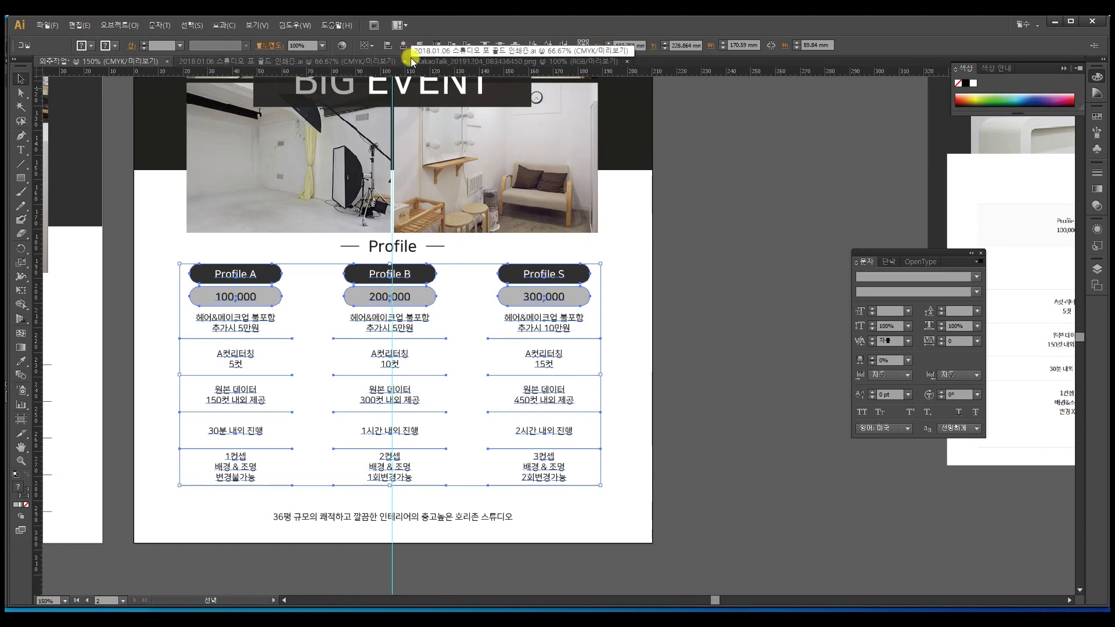
Nudge the three price columns together to the right until Profile B sits centred on the vertical guide
key("Right")
key("Right")
key("Right")
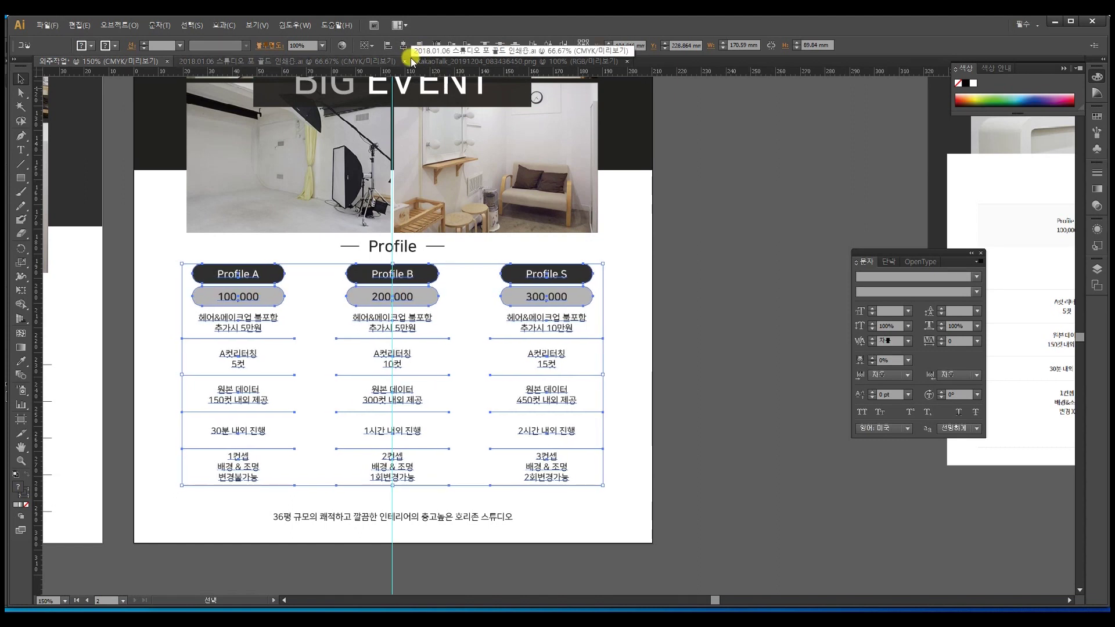
left_click(460, 266)
Delete the Profile heading and the short lines on both sides of it above the price columns
left_click_drag(581, 249, 548, 428)
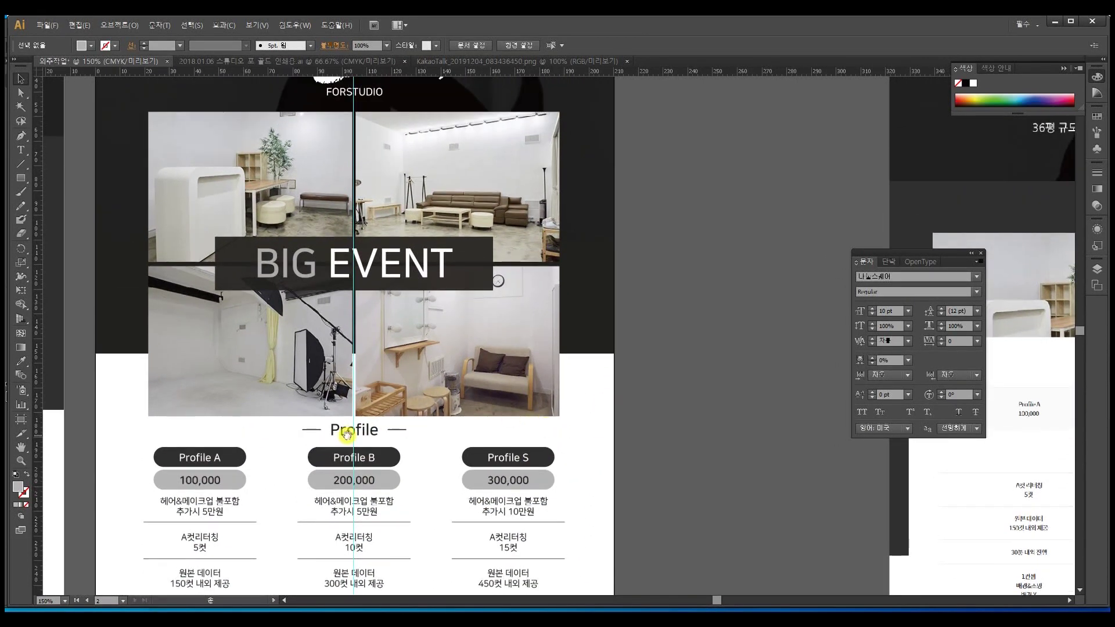
left_click(368, 431)
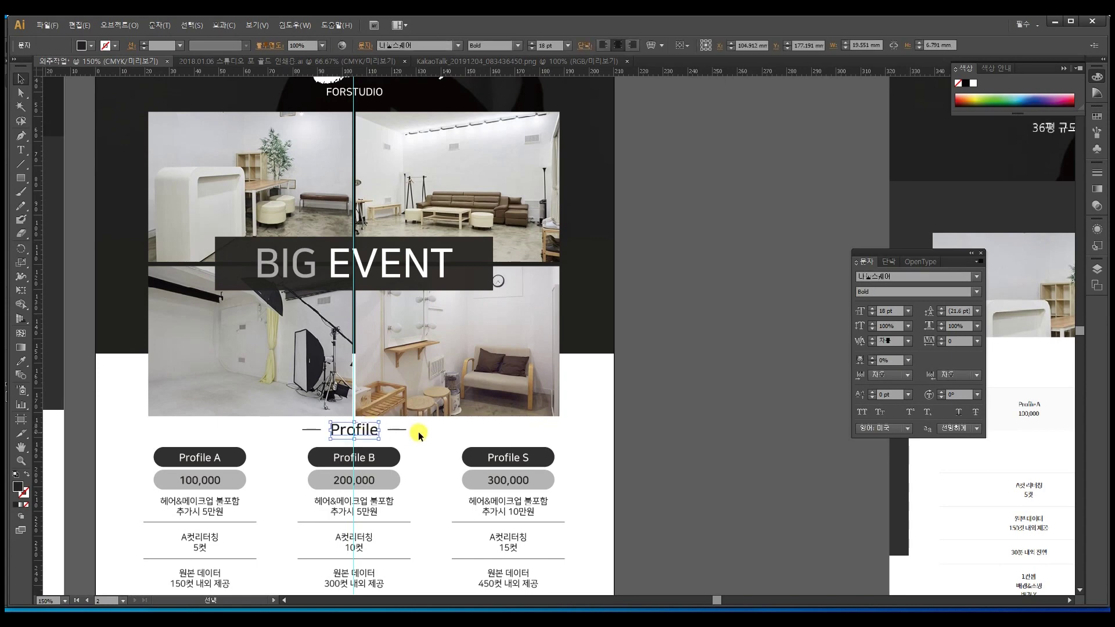
left_click(297, 428, "shift")
key("Delete")
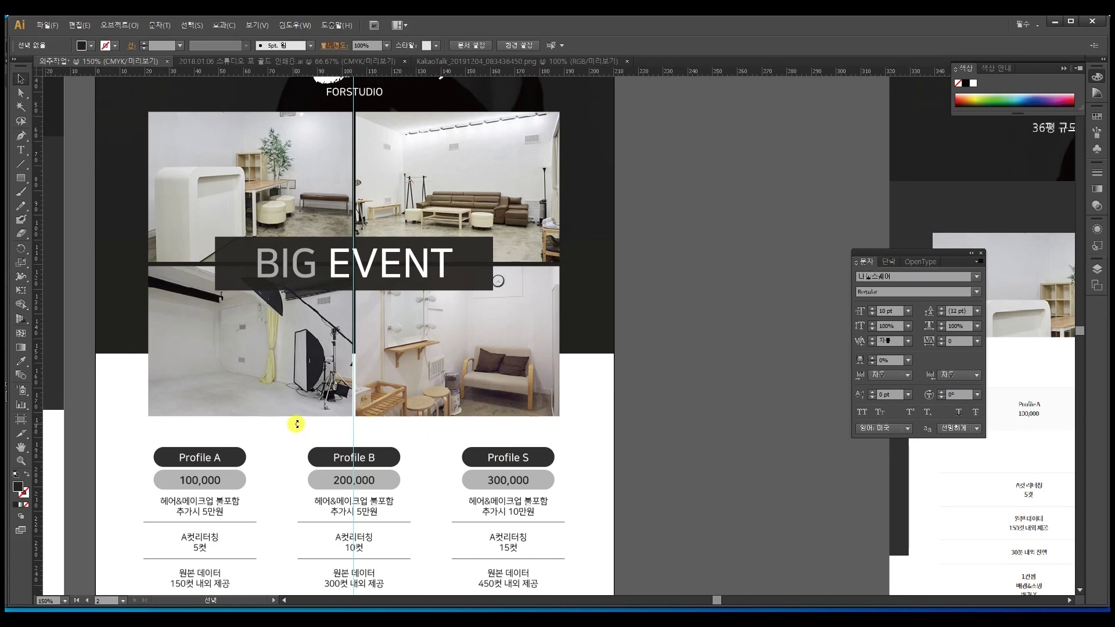
Move the three price columns and the tagline together straight up by about 2.5 mm, closer to the photos
scroll(428, 428, "down", 5)
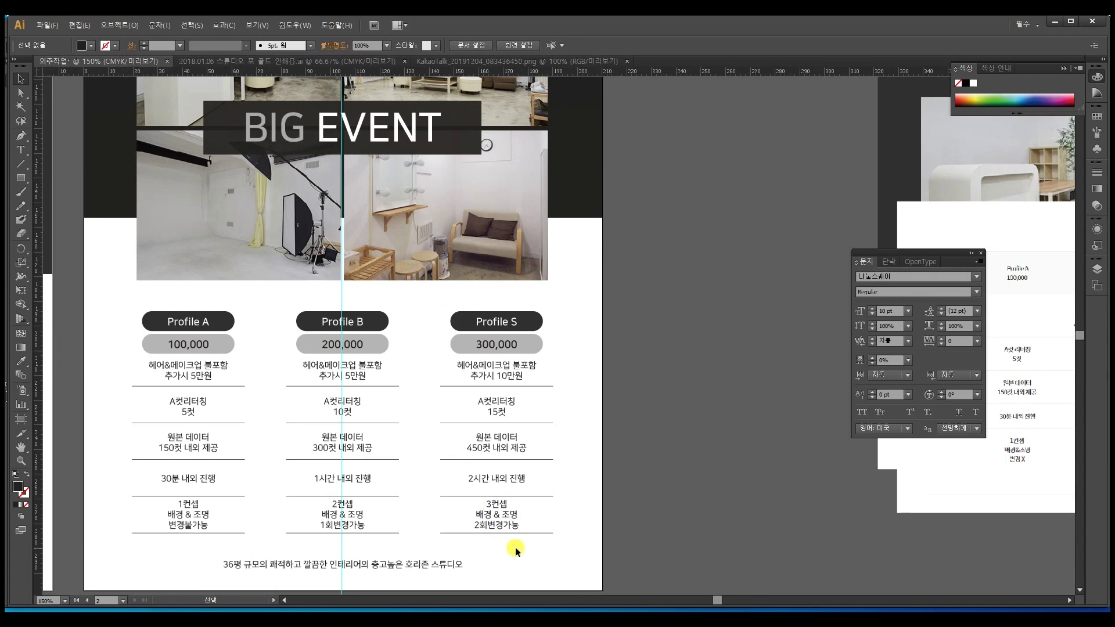
left_click_drag(571, 573, 197, 320)
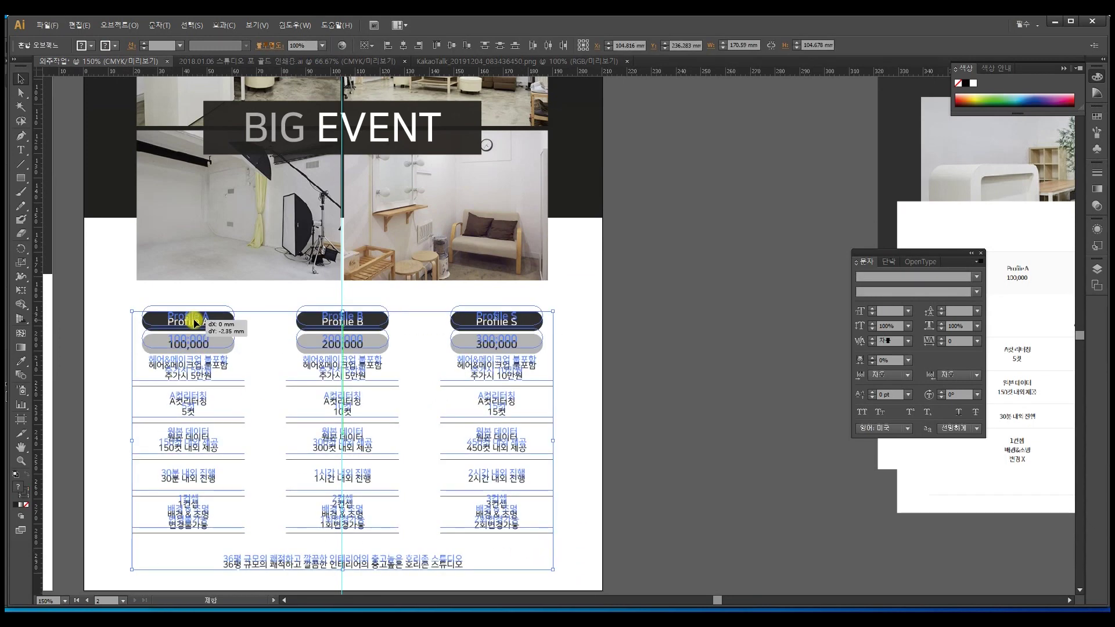
left_click(580, 314)
Review the BIG EVENT artboard from the logo and photos down to the price columns and tagline
left_click_drag(512, 278, 513, 434)
scroll(513, 424, "up", 3)
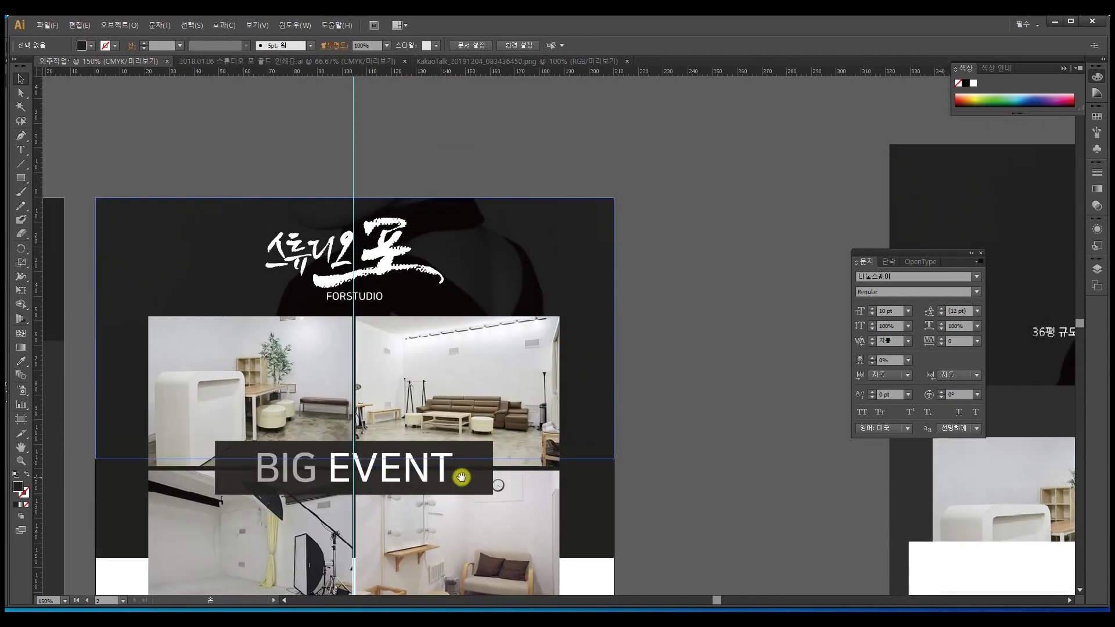
scroll(459, 459, "down", 10)
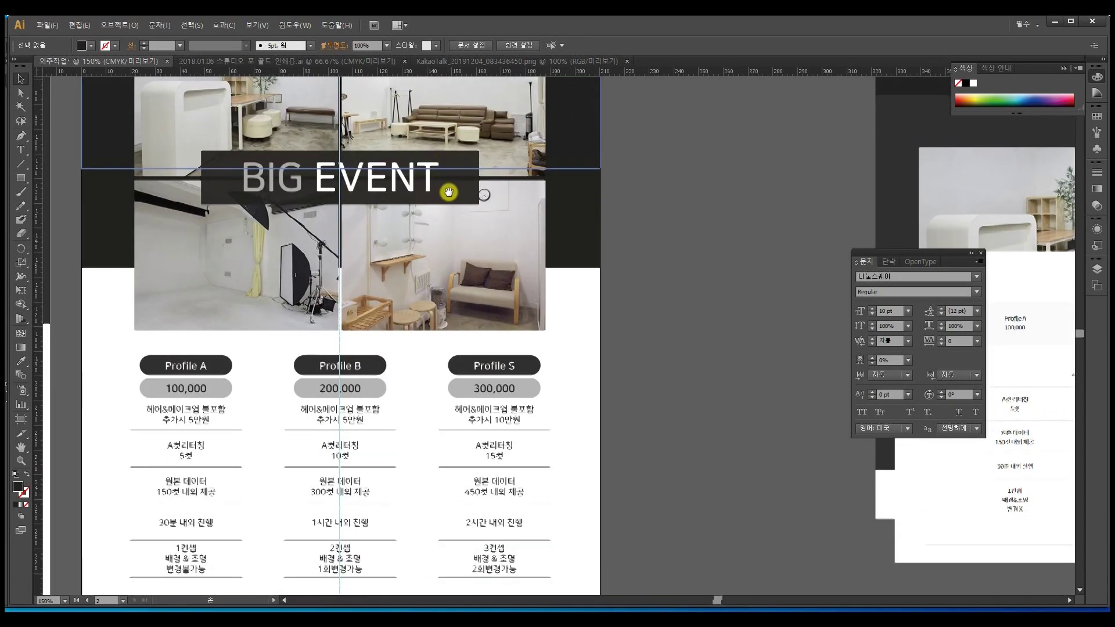
left_click_drag(463, 406, 493, 570)
left_click_drag(456, 279, 499, 125)
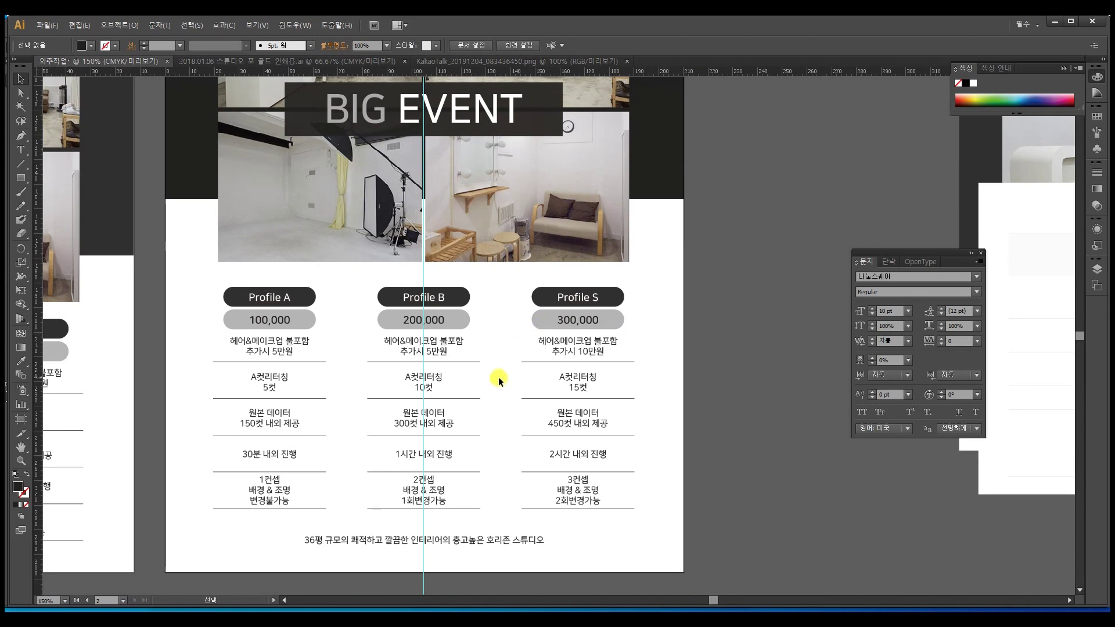
scroll(493, 385, "up", 1)
scroll(492, 386, "up", 4)
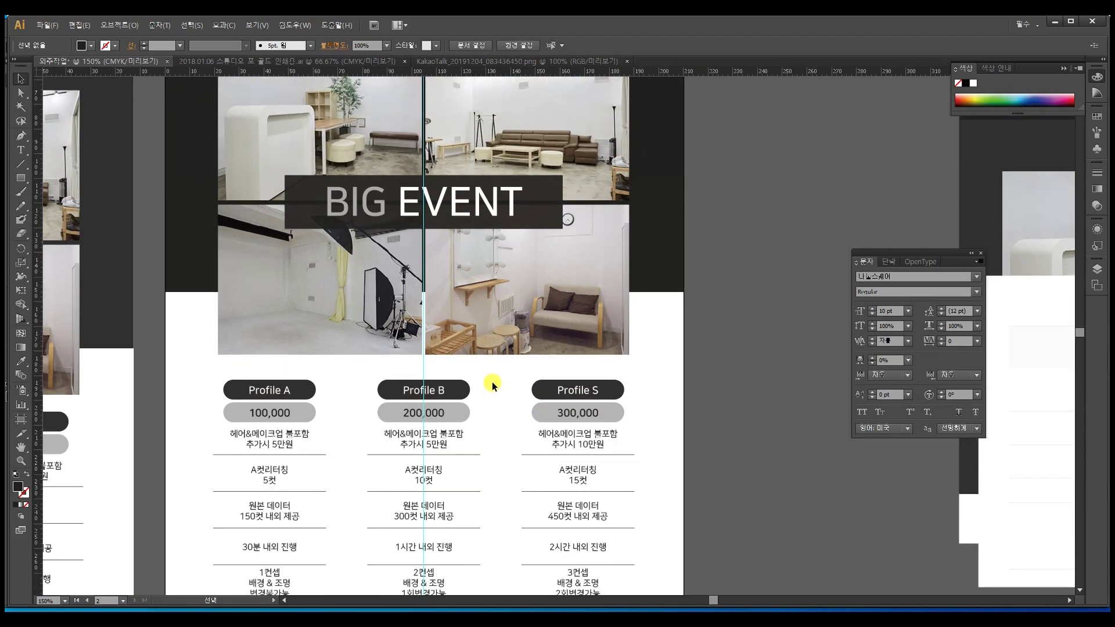
scroll(493, 385, "up", 10)
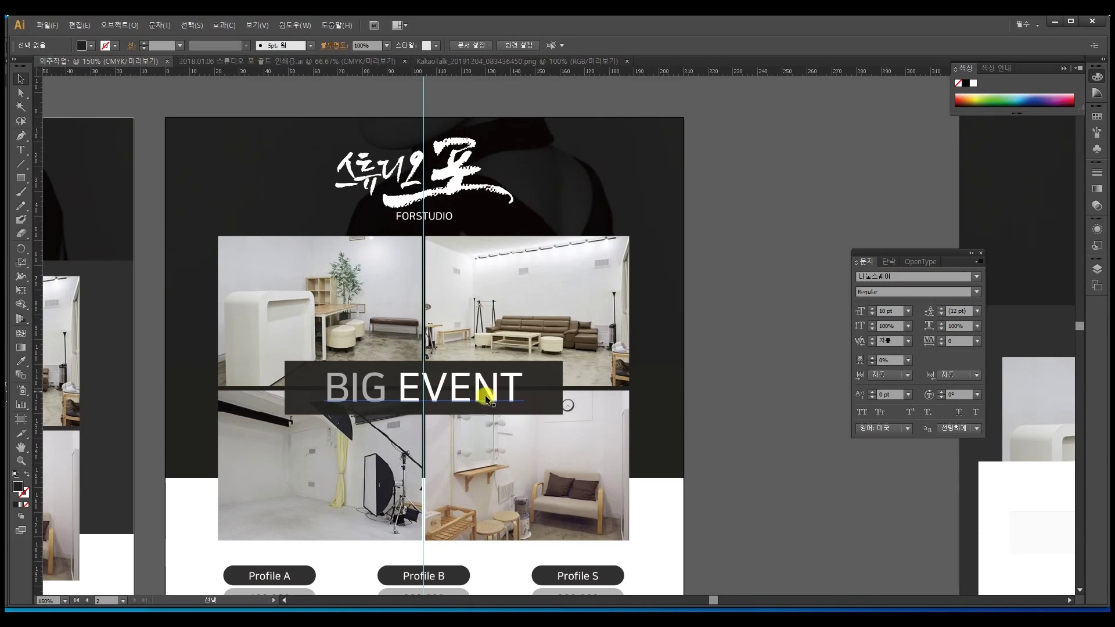
scroll(464, 441, "down", 2)
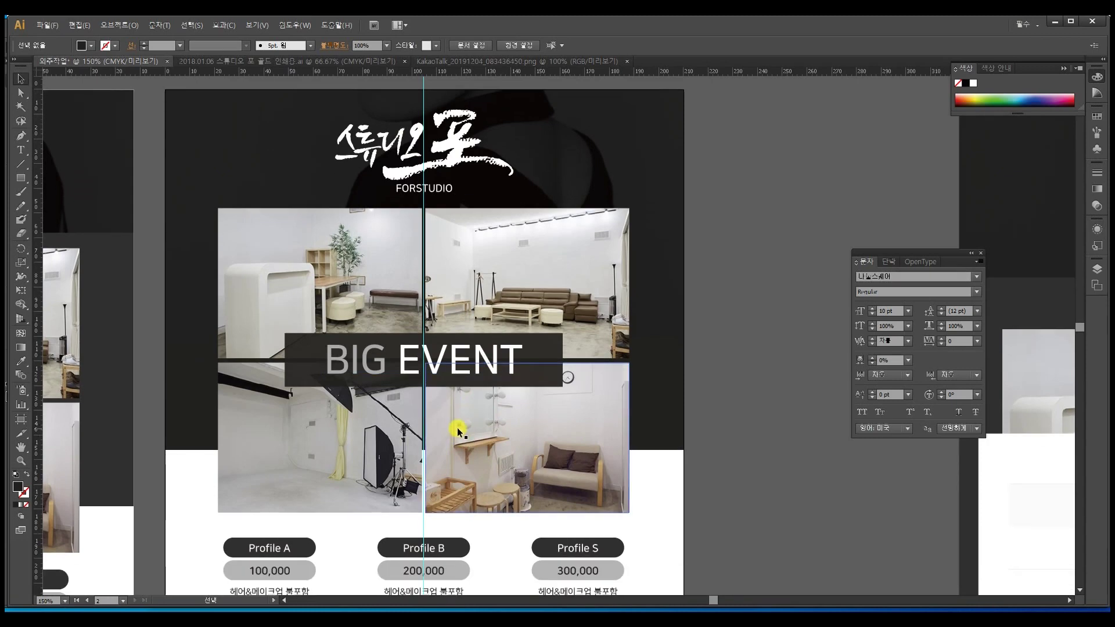
scroll(459, 431, "down", 1)
scroll(456, 429, "up", 3)
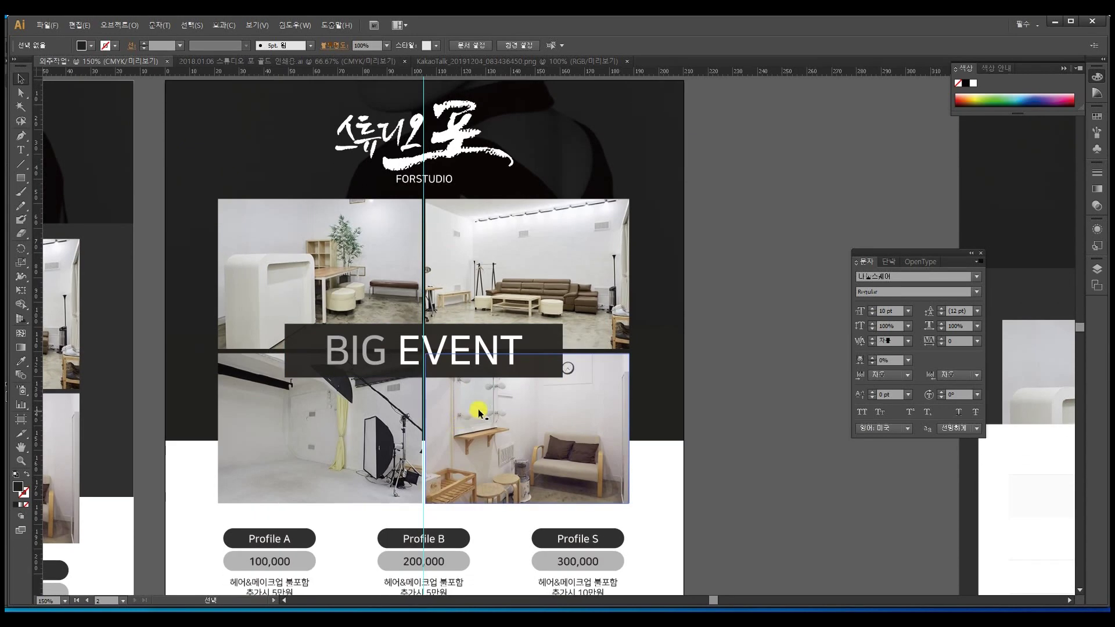
scroll(511, 395, "down", 4)
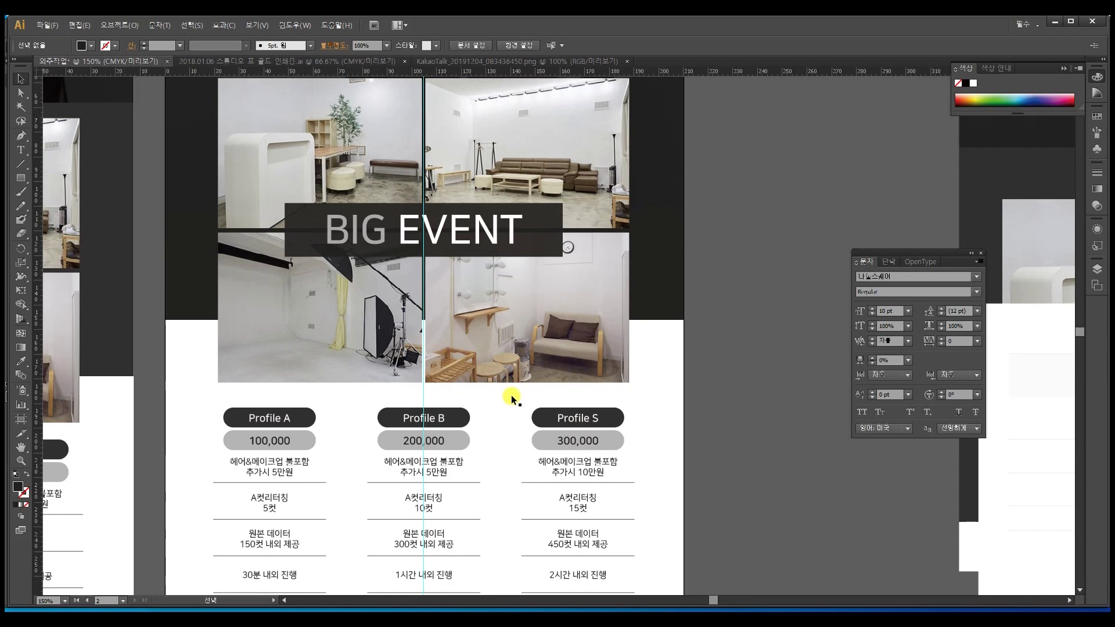
scroll(511, 395, "down", 5)
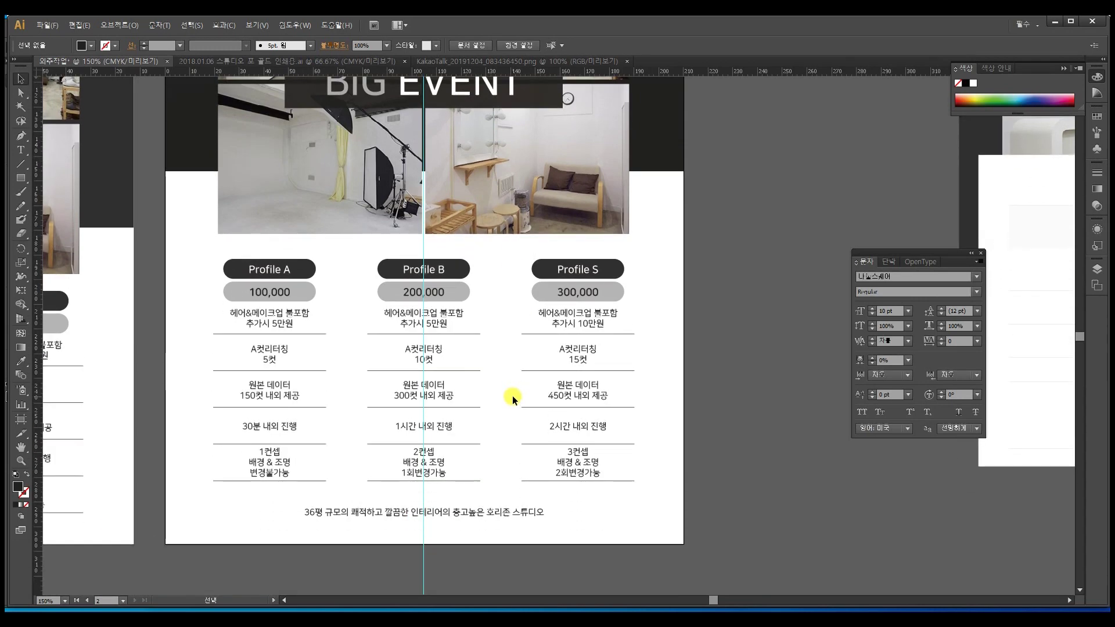
scroll(530, 424, "up", 4)
scroll(531, 428, "up", 2)
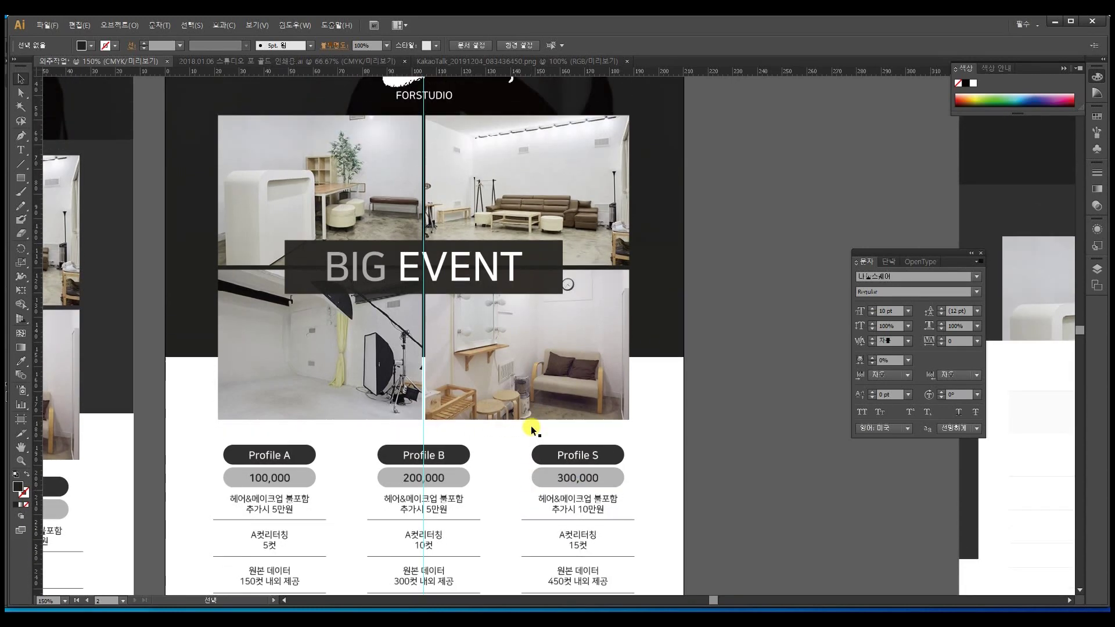